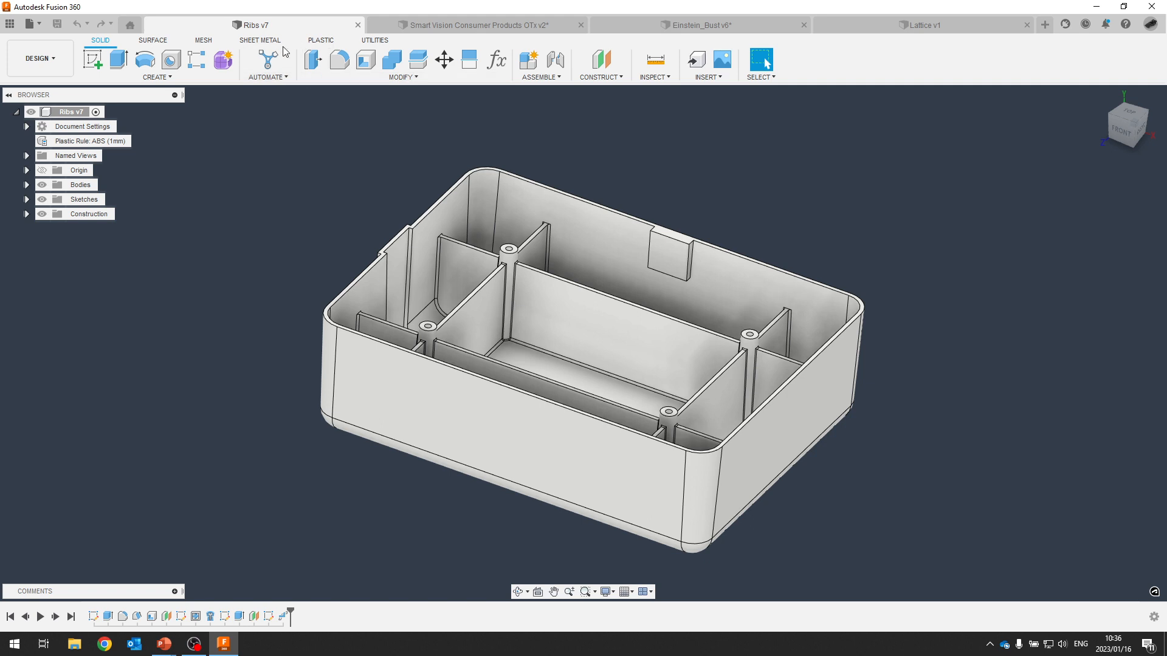
Review the plastic rules in this design and the library, expanding the settings of ABS (1mm) and Nylon (PA6) (2.5mm).
{"action": "left_click", "coordinate": [322, 41]}
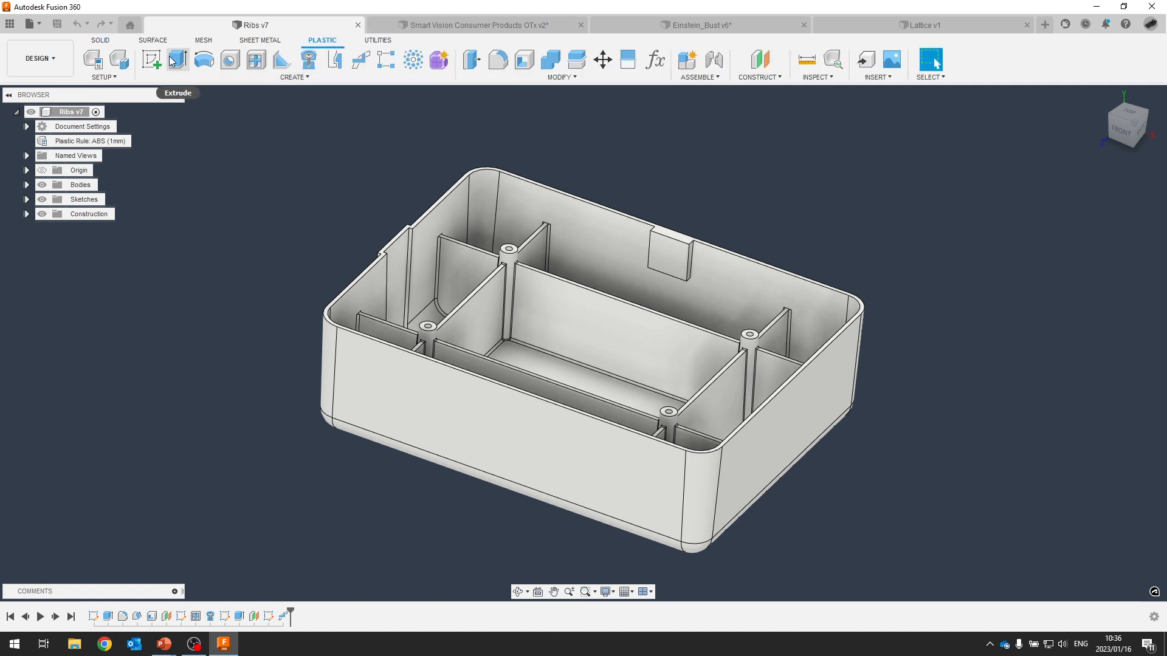
{"action": "left_click", "coordinate": [122, 65]}
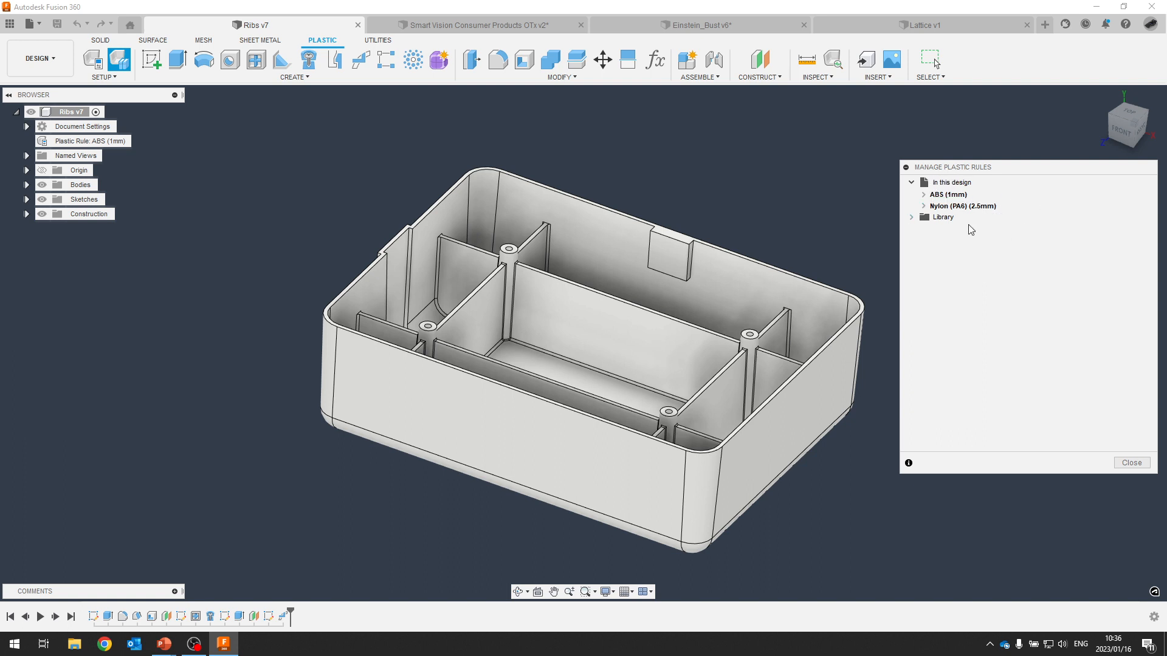
{"action": "mouse_move", "coordinate": [959, 209]}
{"action": "left_click", "coordinate": [911, 218]}
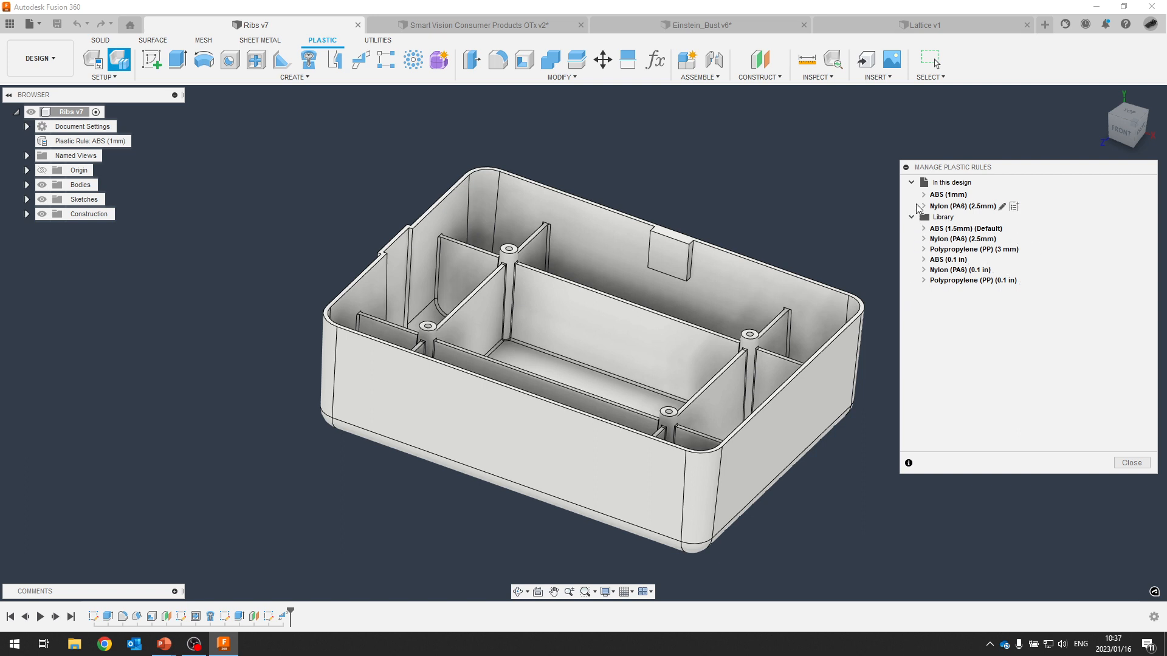
{"action": "mouse_move", "coordinate": [919, 207]}
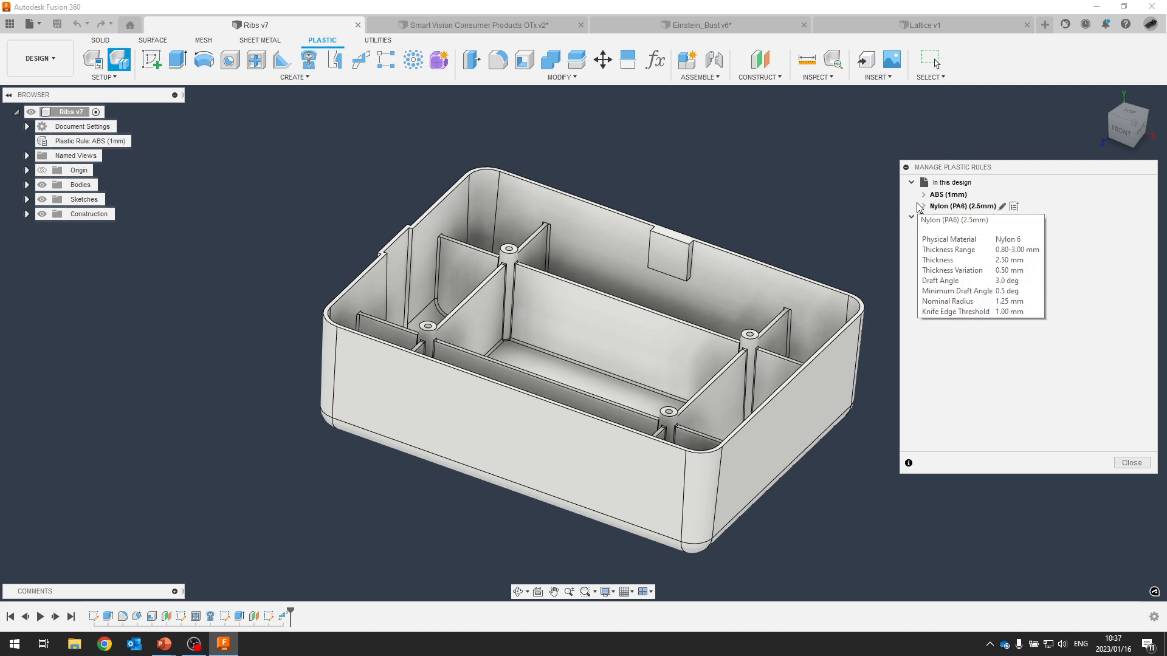
{"action": "left_click", "coordinate": [923, 195]}
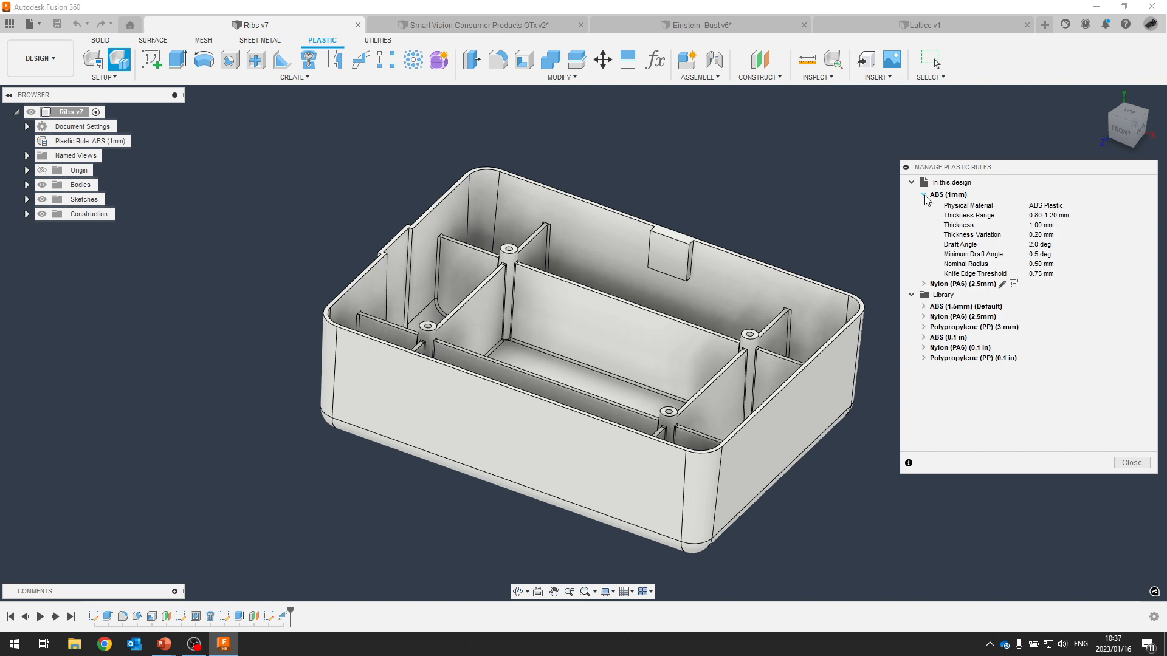
{"action": "left_click", "coordinate": [924, 286]}
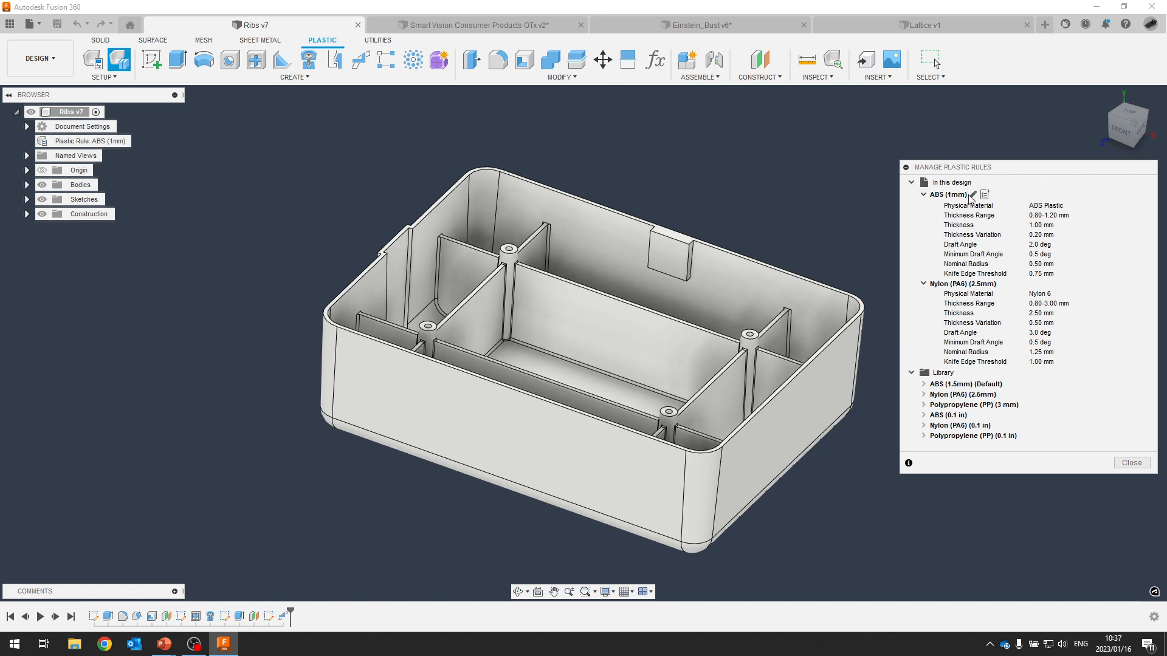
{"action": "left_click", "coordinate": [962, 285]}
{"action": "right_click", "coordinate": [962, 290]}
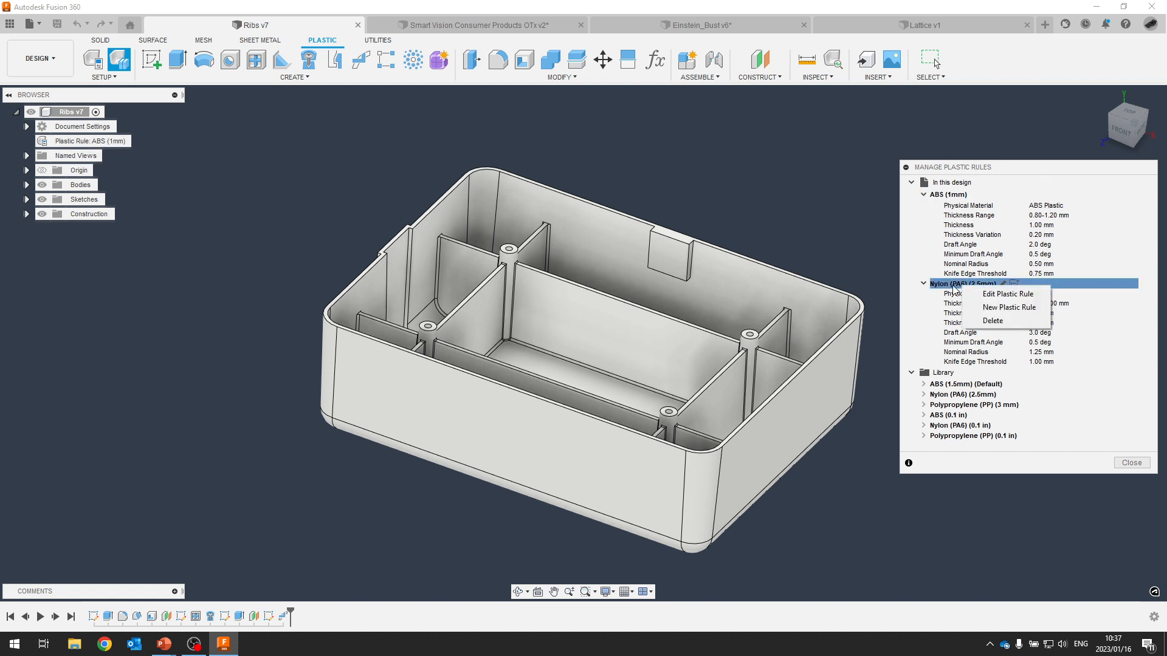
{"action": "key", "text": "Escape"}
{"action": "left_click", "coordinate": [1131, 463]}
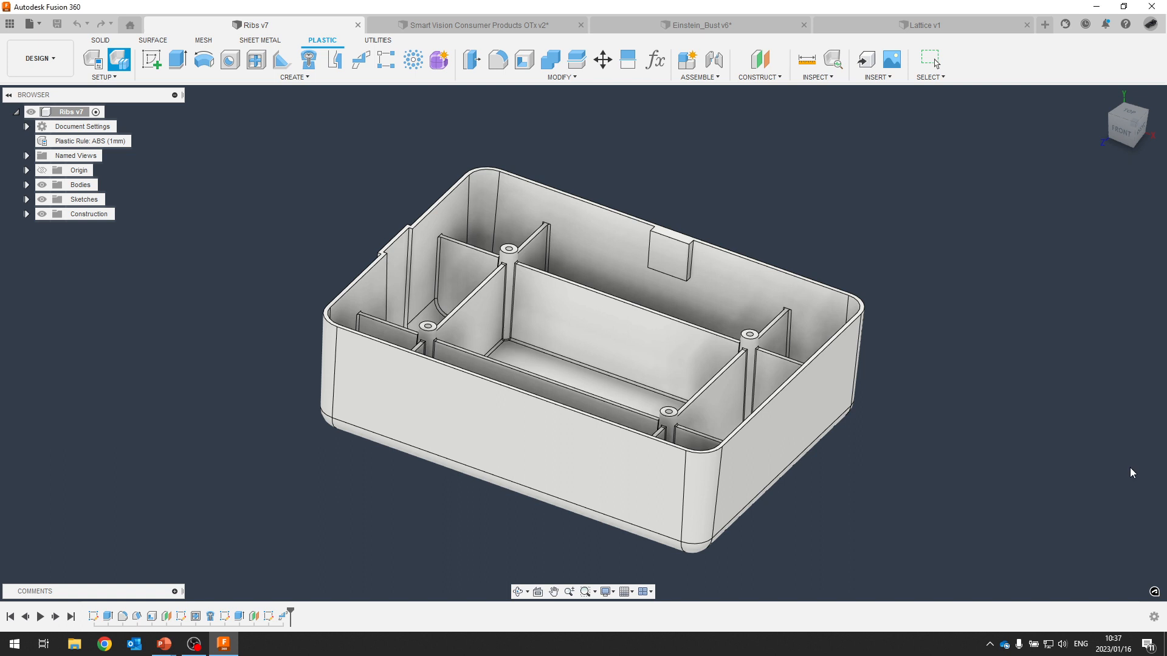
Assign the Nylon (PA6) (2.5mm) plastic rule to the Ribs component.
{"action": "left_click", "coordinate": [98, 142]}
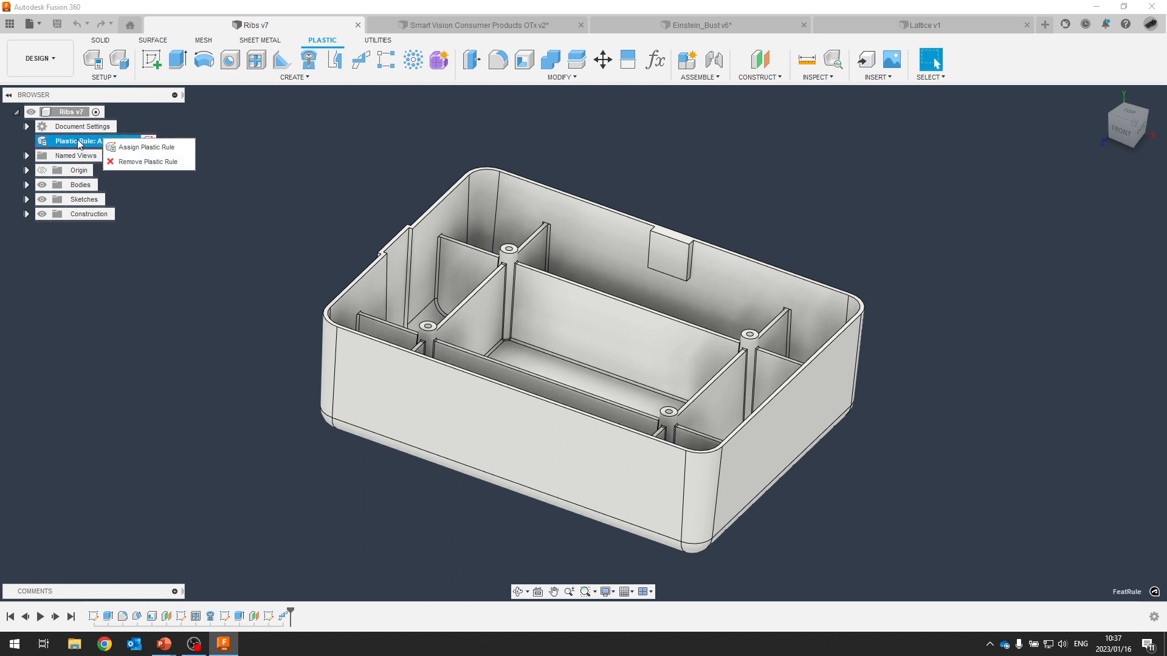
{"action": "right_click", "coordinate": [97, 142]}
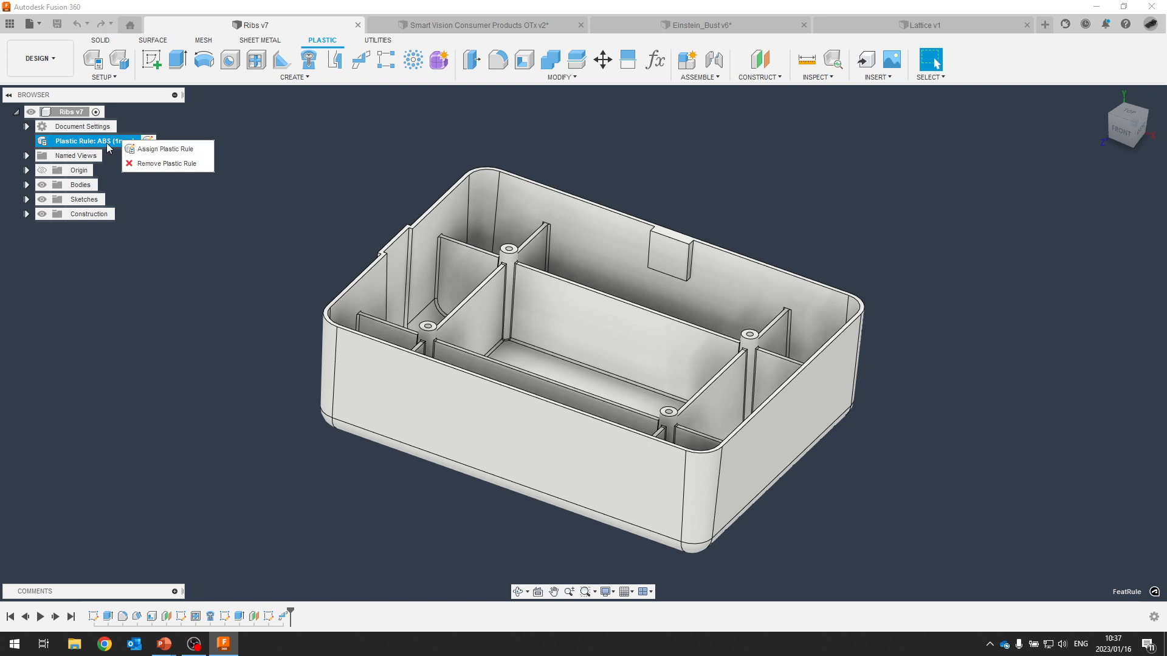
{"action": "left_click", "coordinate": [138, 150]}
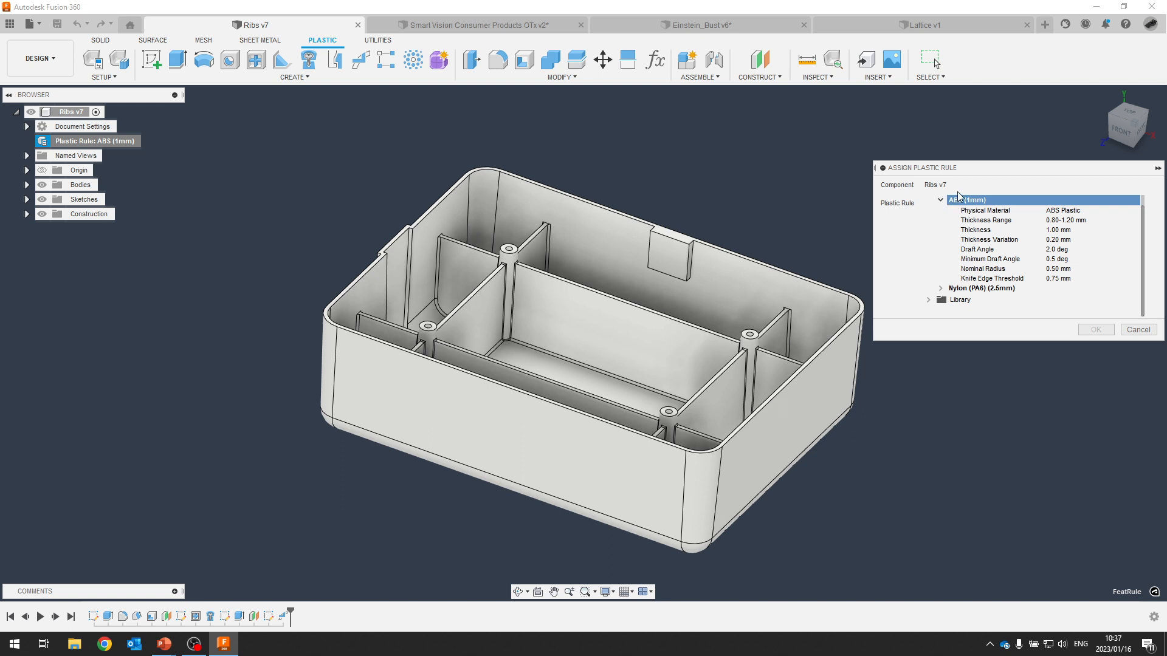
{"action": "left_click", "coordinate": [941, 203]}
{"action": "left_click", "coordinate": [972, 223]}
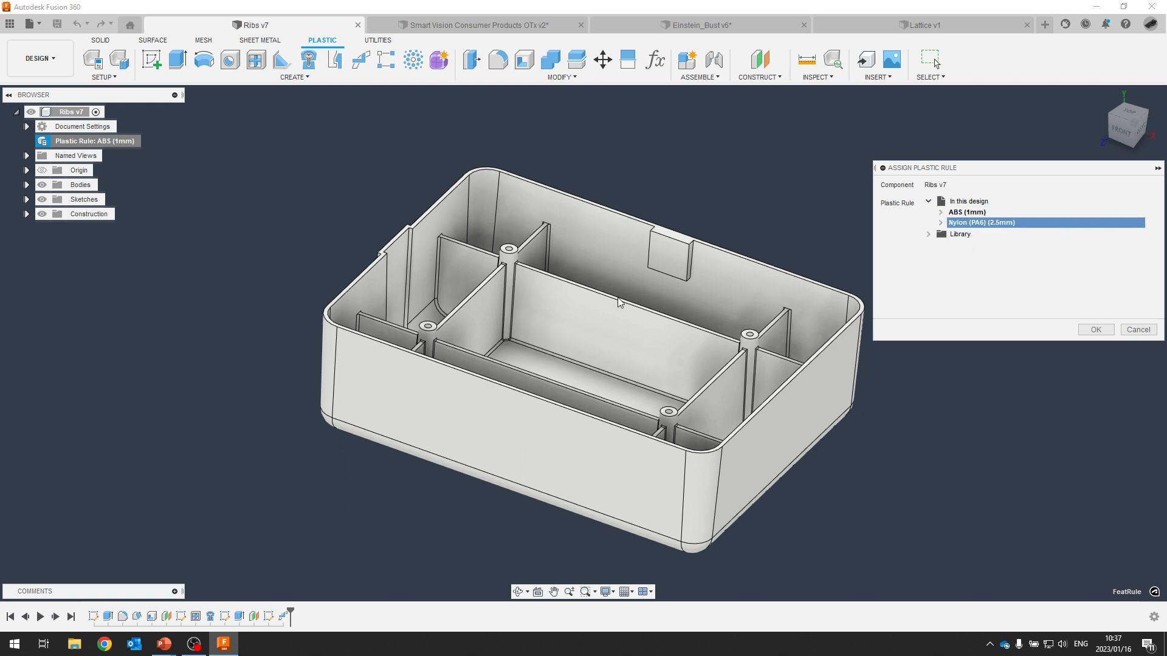
{"action": "left_click", "coordinate": [1096, 330]}
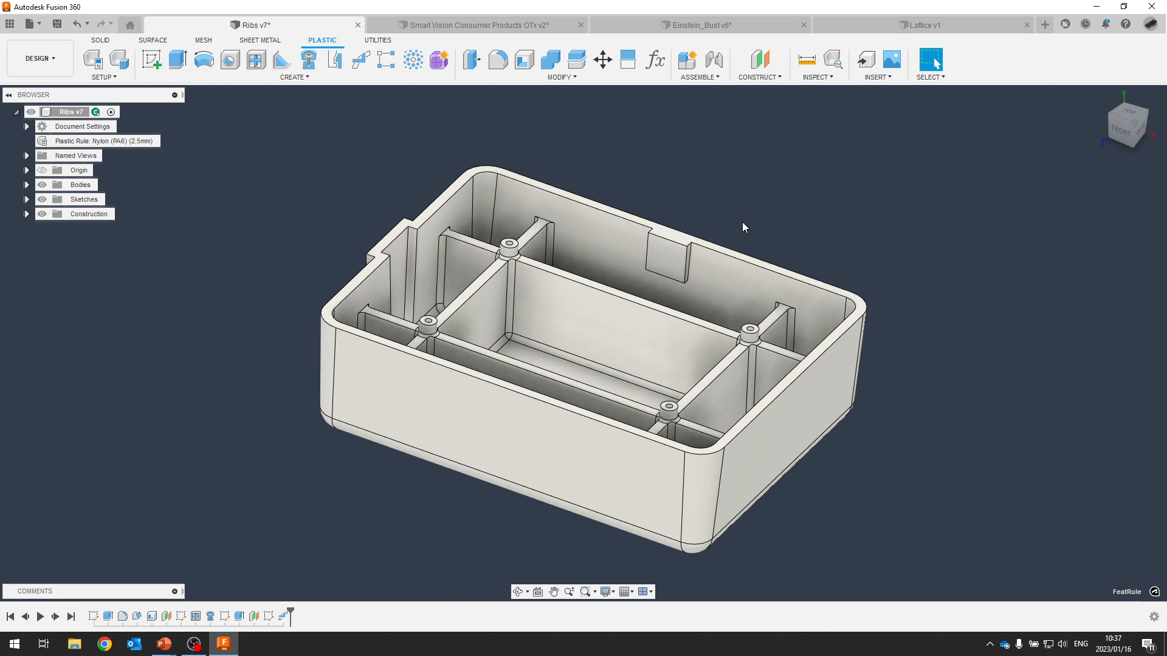
{"action": "mouse_move", "coordinate": [742, 222]}
{"action": "middle_mouse_down", "text": "shift"}
{"action": "mouse_move", "coordinate": [731, 195]}
{"action": "mouse_move", "coordinate": [259, 191]}
{"action": "mouse_move", "coordinate": [262, 220]}
{"action": "mouse_move", "coordinate": [284, 208]}
{"action": "middle_mouse_up", "text": "shift"}
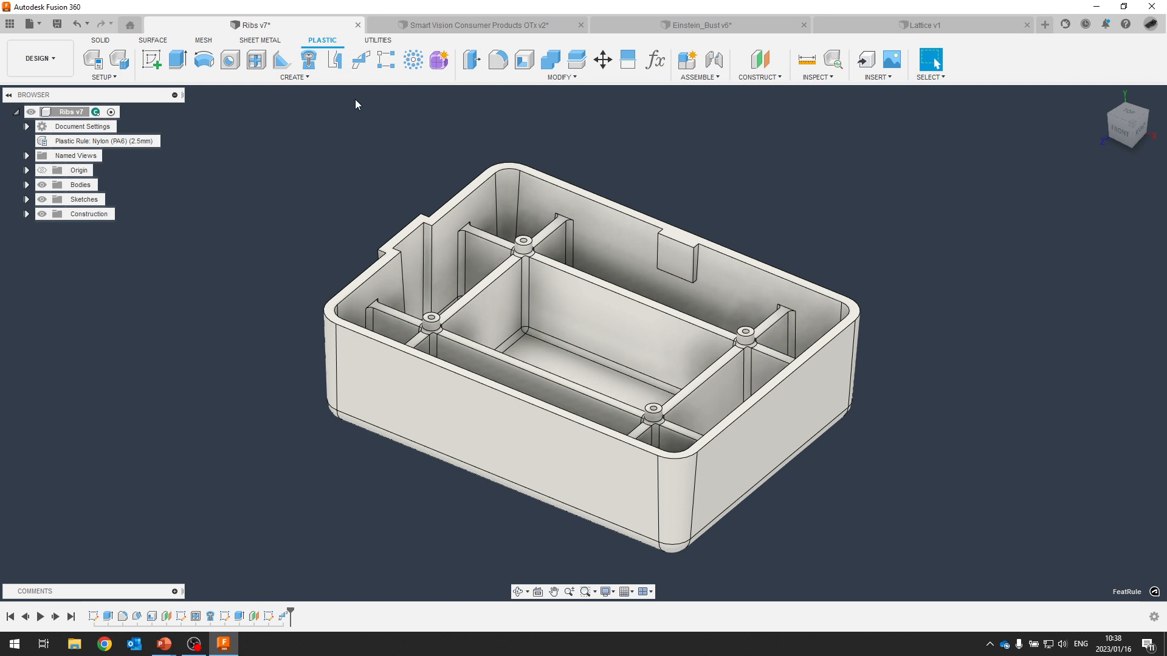
Compare the thickness, draft angle and radius settings of the design's ABS (1mm) and Nylon (PA6) (2.5mm) plastic rules.
{"action": "left_click", "coordinate": [119, 59]}
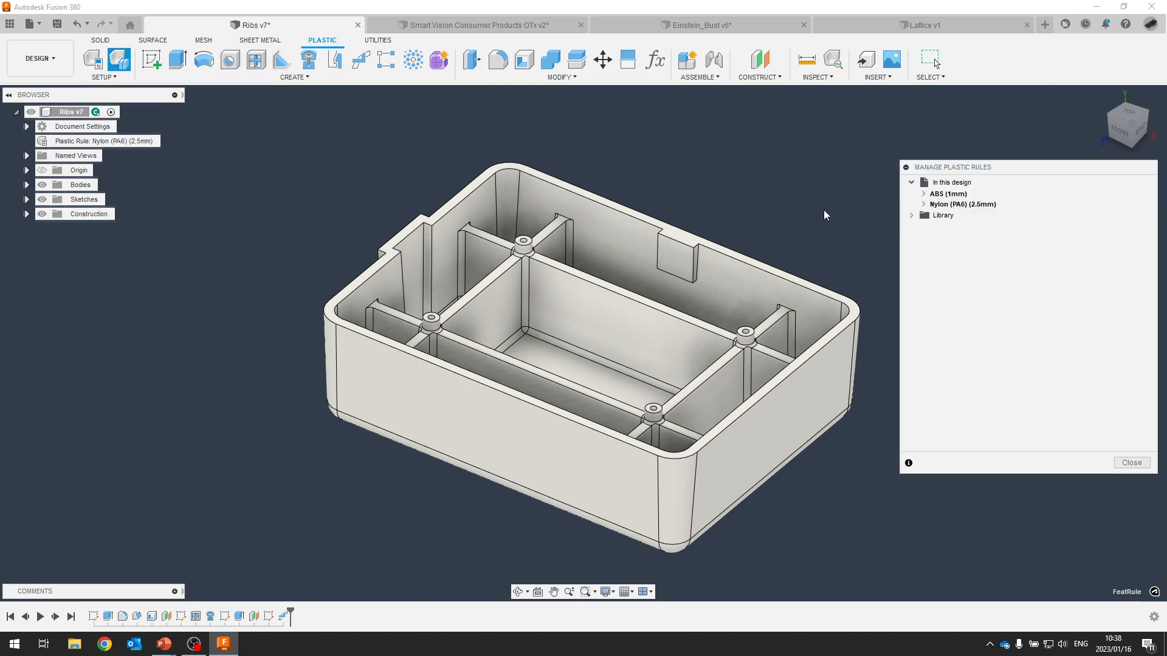
{"action": "left_click", "coordinate": [924, 194]}
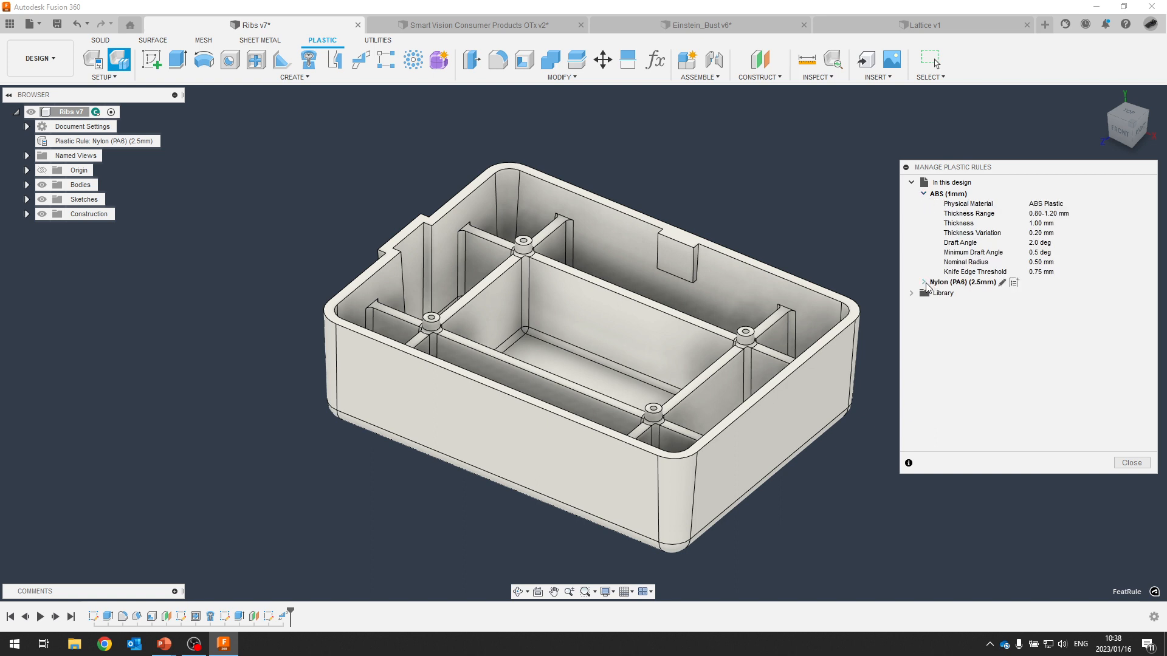
{"action": "left_click", "coordinate": [924, 282]}
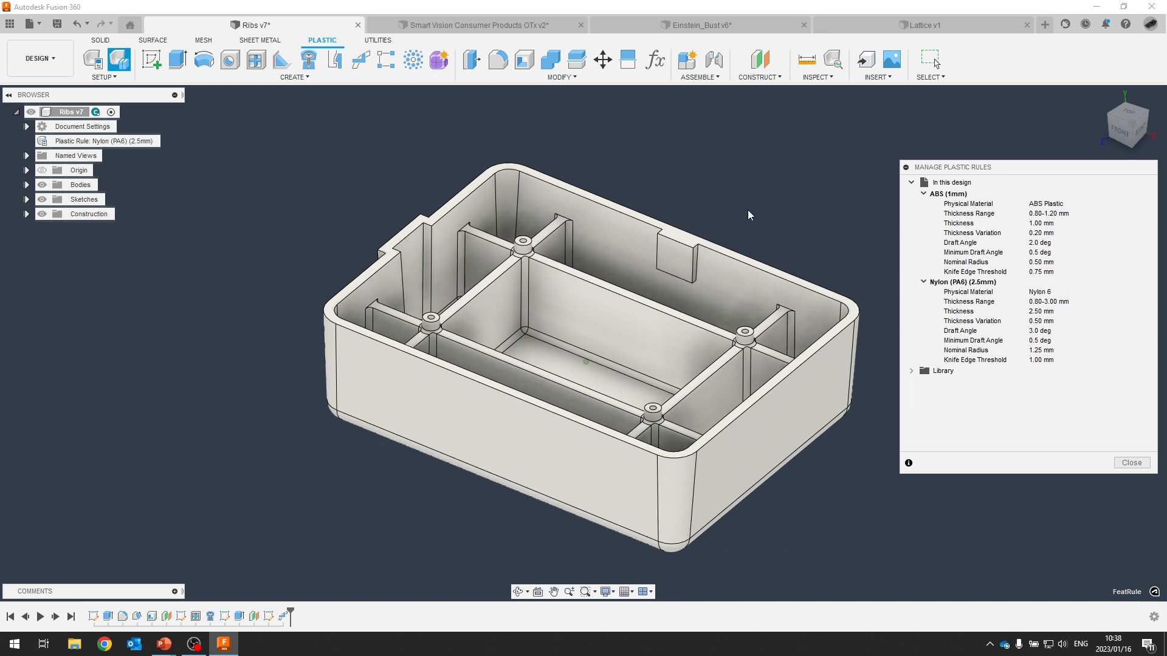
{"action": "middle_click_drag", "start_coordinate": [679, 211], "coordinate": [664, 206]}
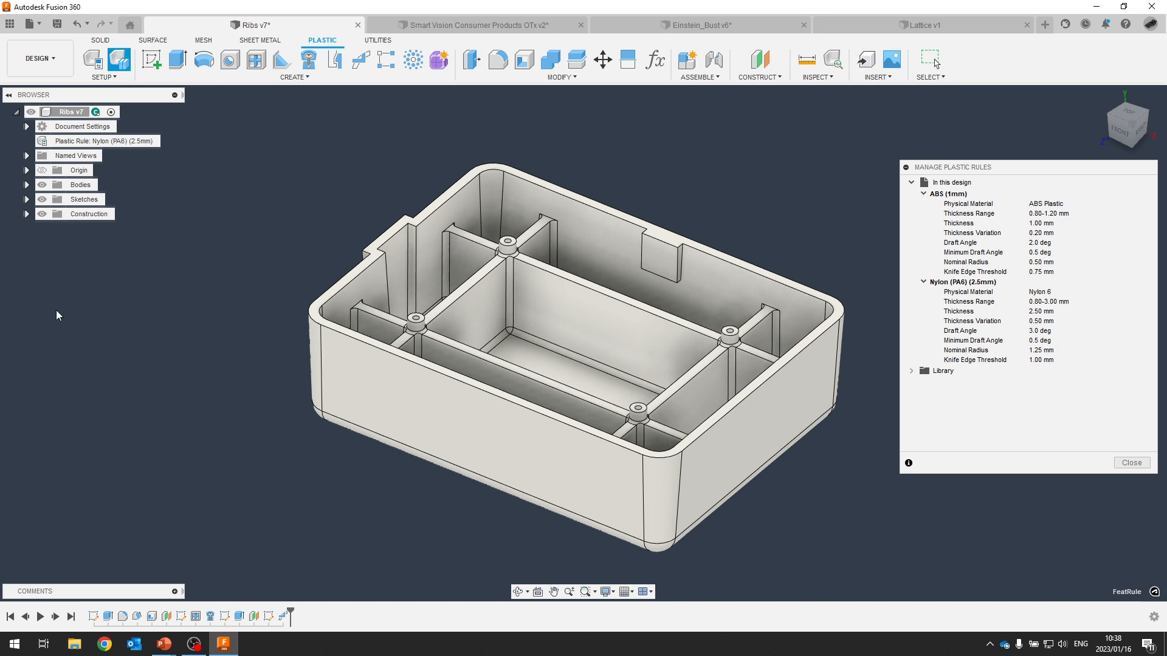
{"action": "middle_click_drag", "start_coordinate": [243, 273], "coordinate": [246, 266], "text": "shift"}
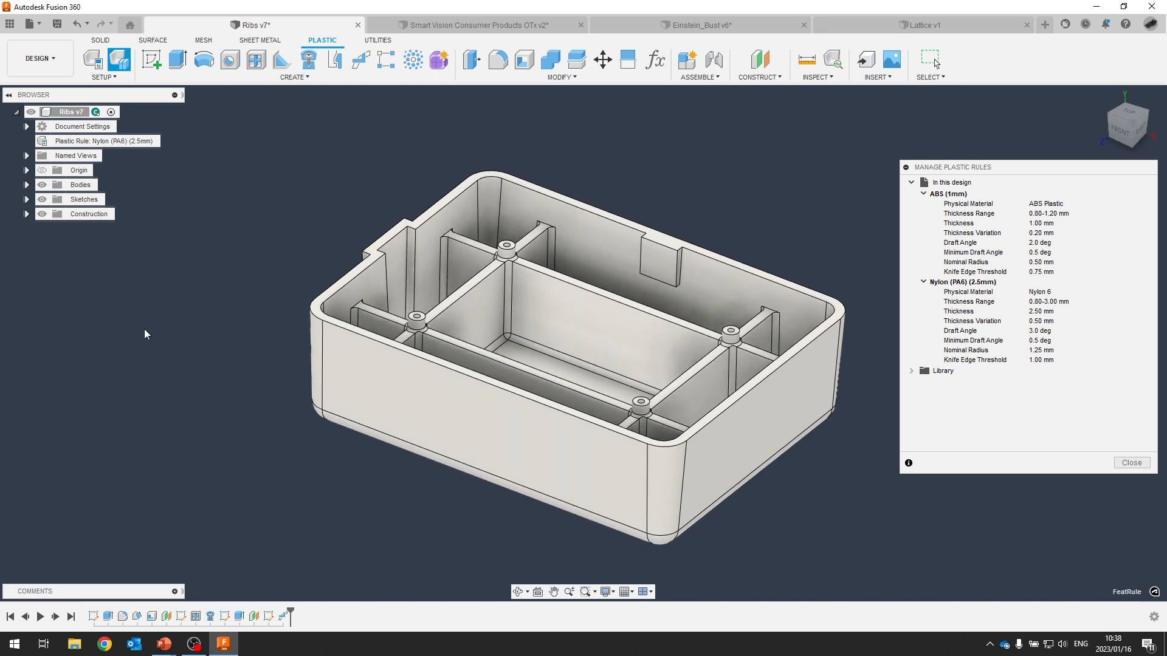
{"action": "scroll", "coordinate": [347, 316], "scroll_direction": "down", "scroll_amount": 1}
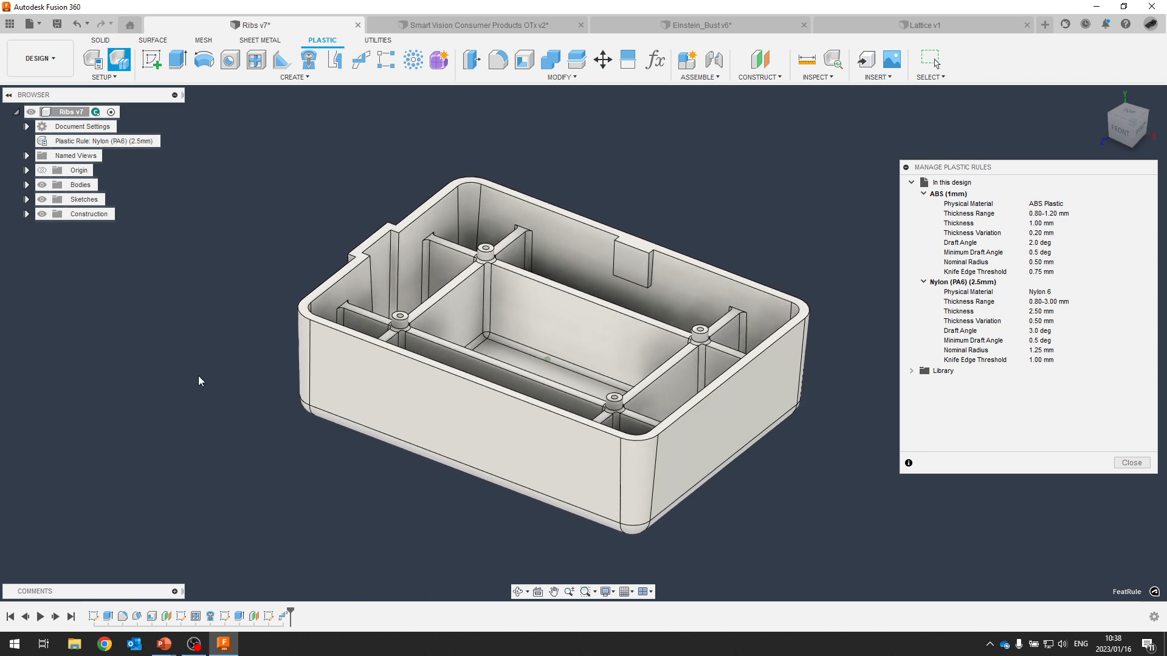
{"action": "middle_click_drag", "start_coordinate": [198, 376], "coordinate": [201, 373]}
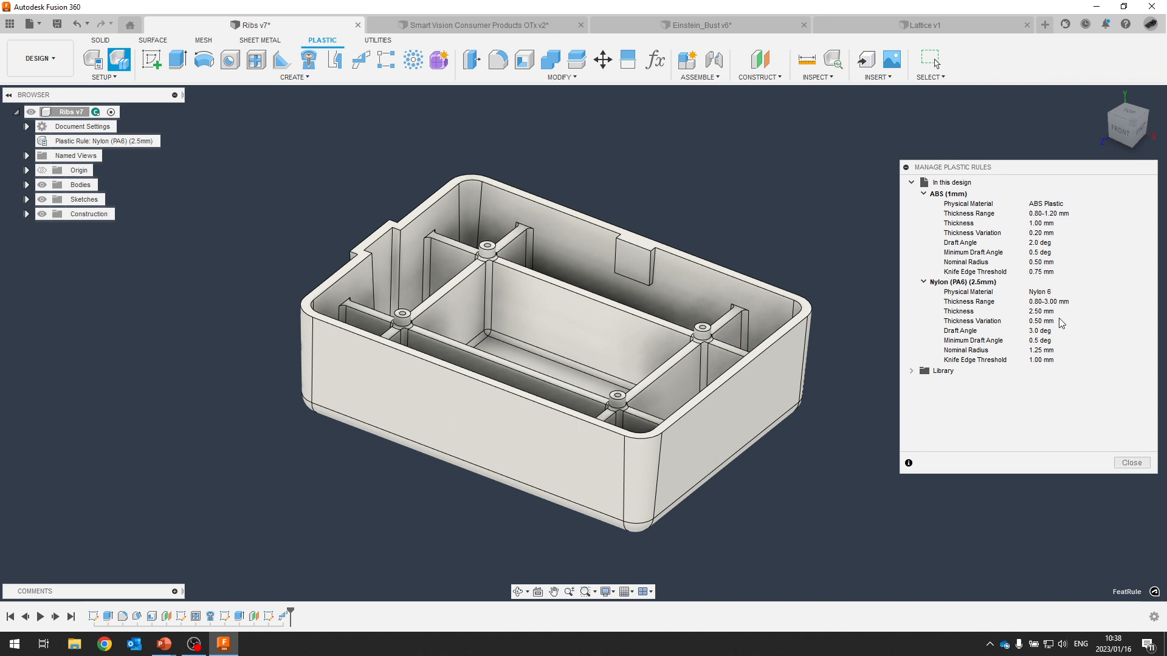
{"action": "left_click", "coordinate": [1130, 464]}
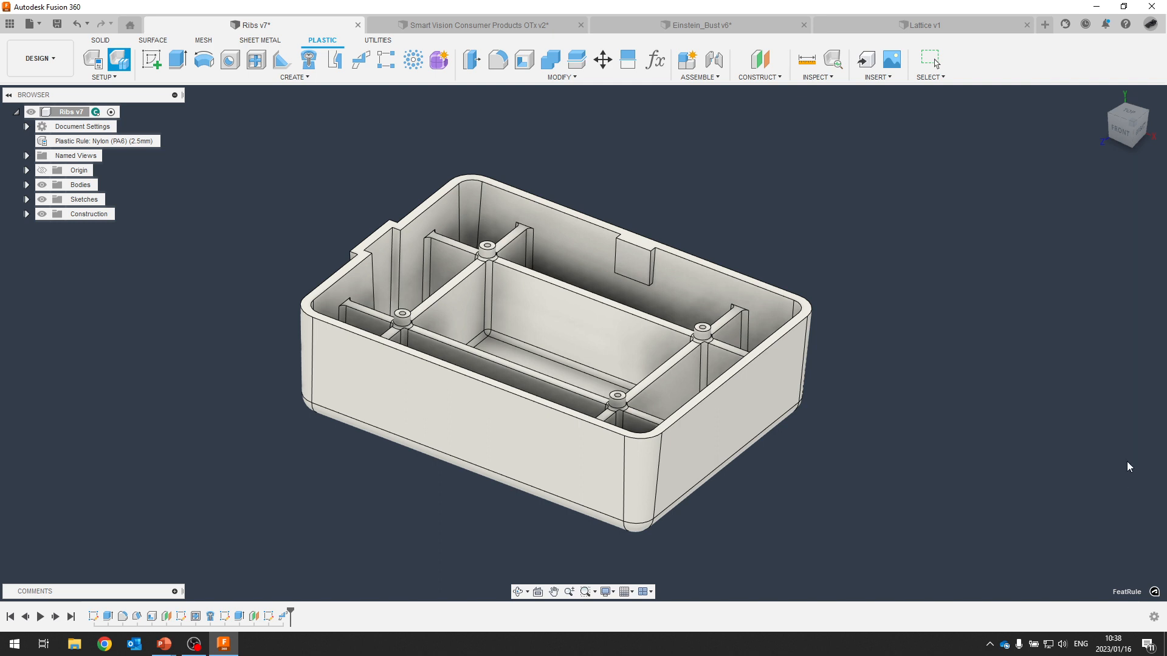
Assign the ABS (1mm) plastic rule to the Ribs component in place of the nylon rule.
{"action": "double_click", "coordinate": [141, 141]}
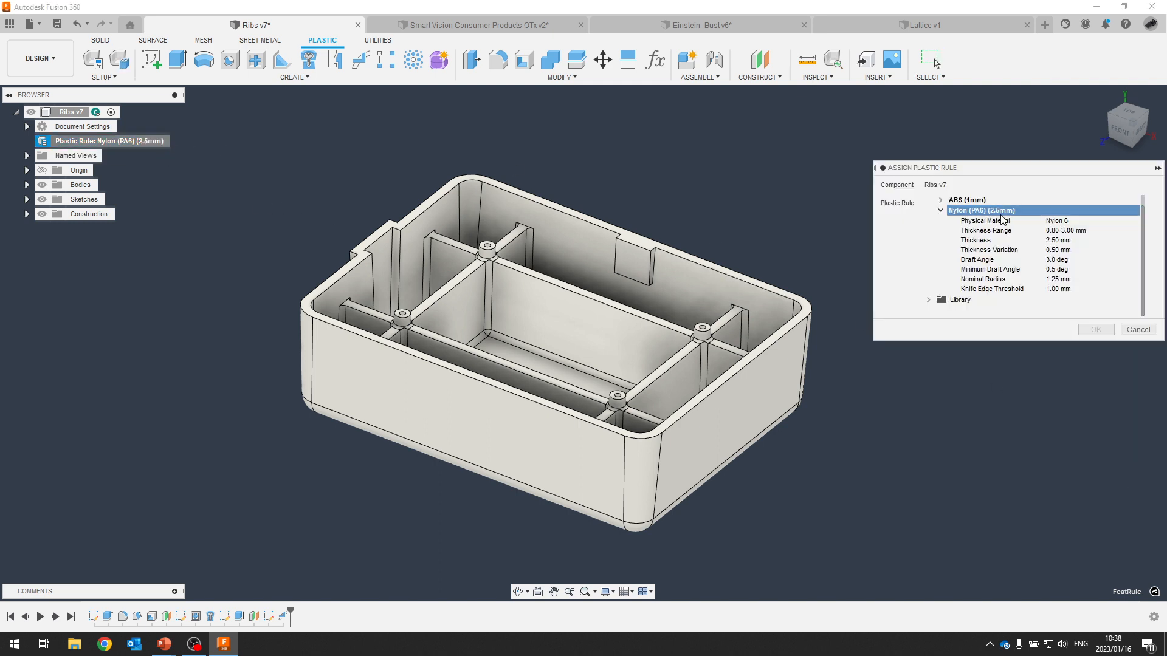
{"action": "left_click", "coordinate": [991, 200]}
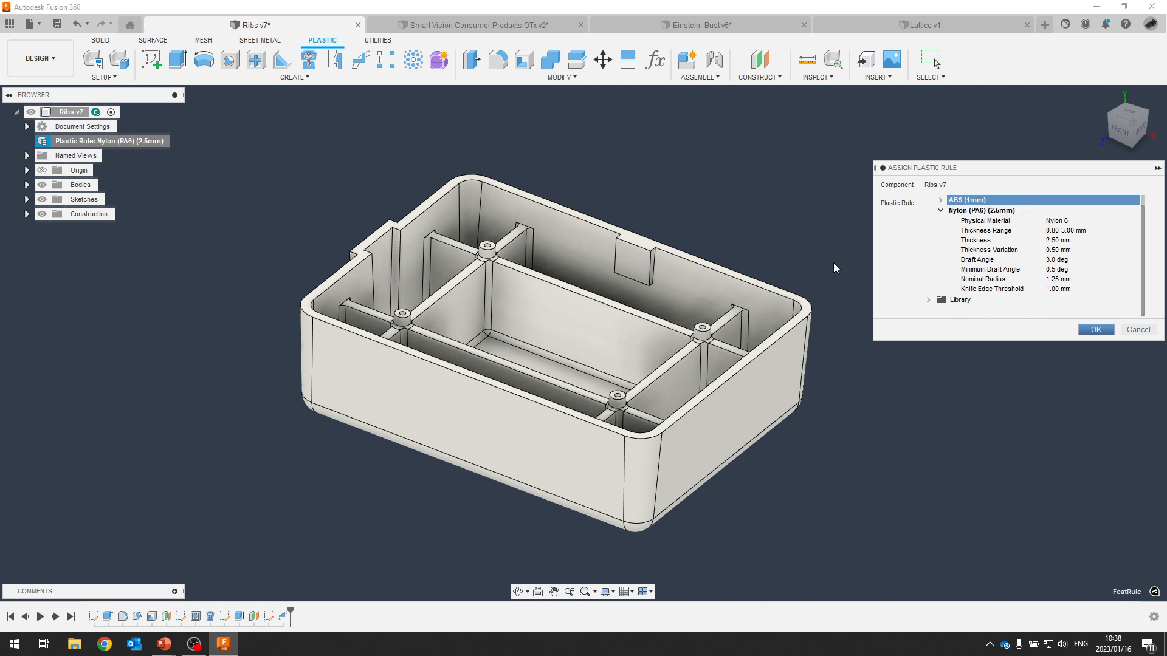
{"action": "key", "text": "Return"}
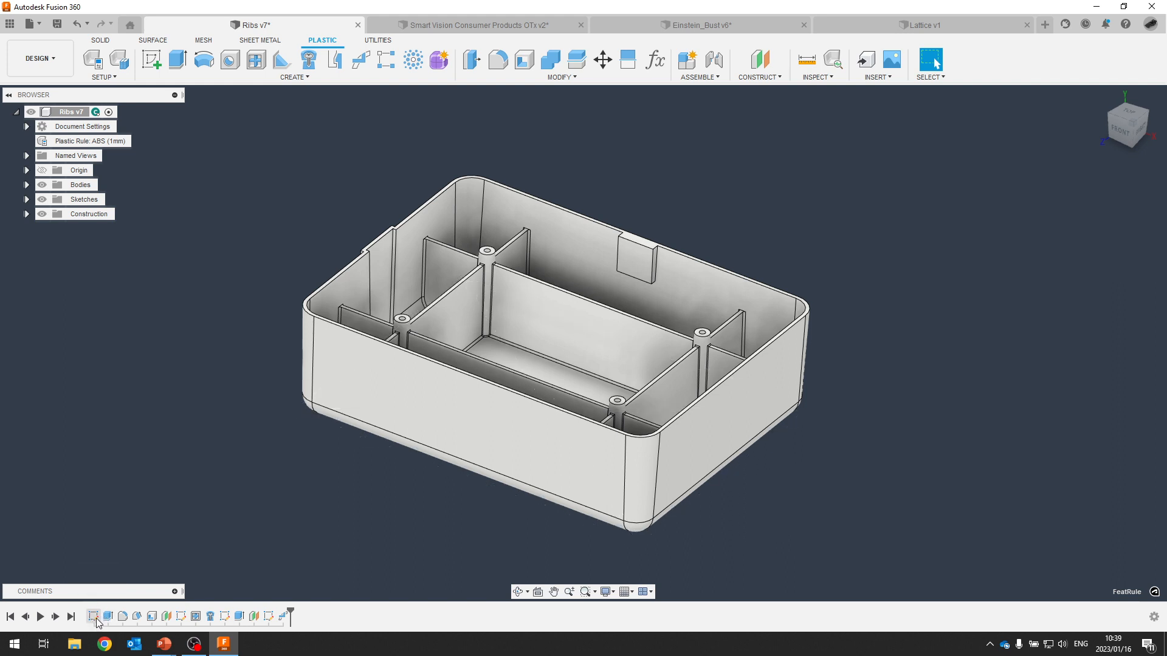
Inspect the angle expression of the draft feature and the inside thickness expression of the shell feature.
{"action": "left_click", "coordinate": [138, 617]}
{"action": "double_click", "coordinate": [138, 617]}
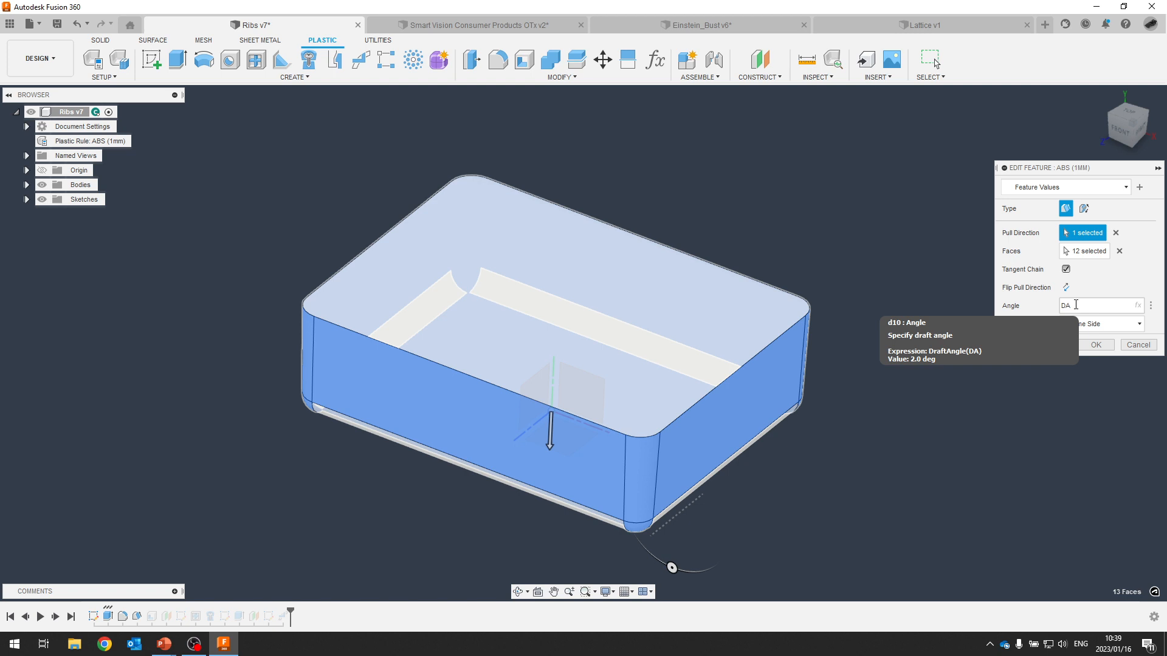
{"action": "double_click", "coordinate": [1076, 305]}
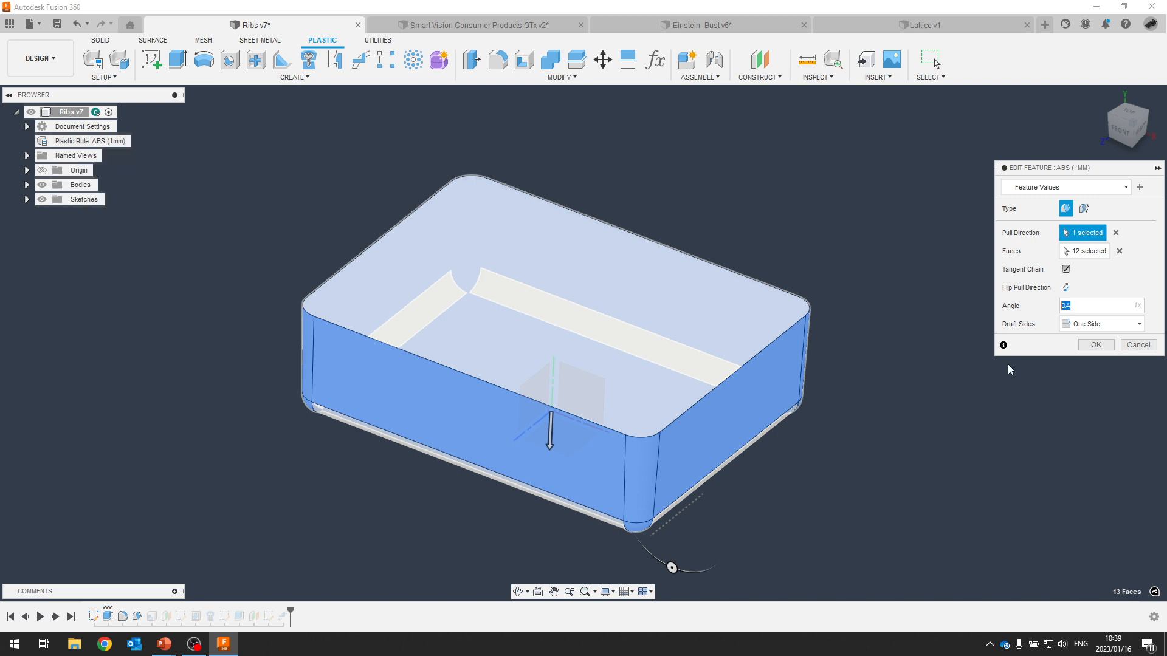
{"action": "left_click", "coordinate": [1138, 347]}
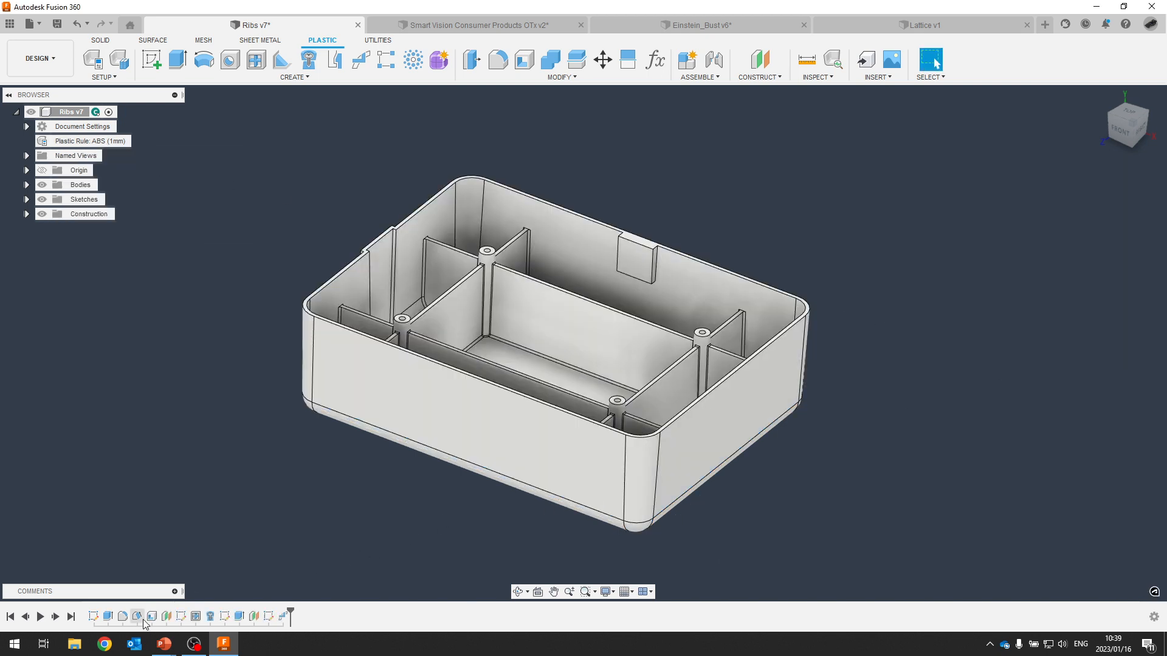
{"action": "double_click", "coordinate": [152, 617]}
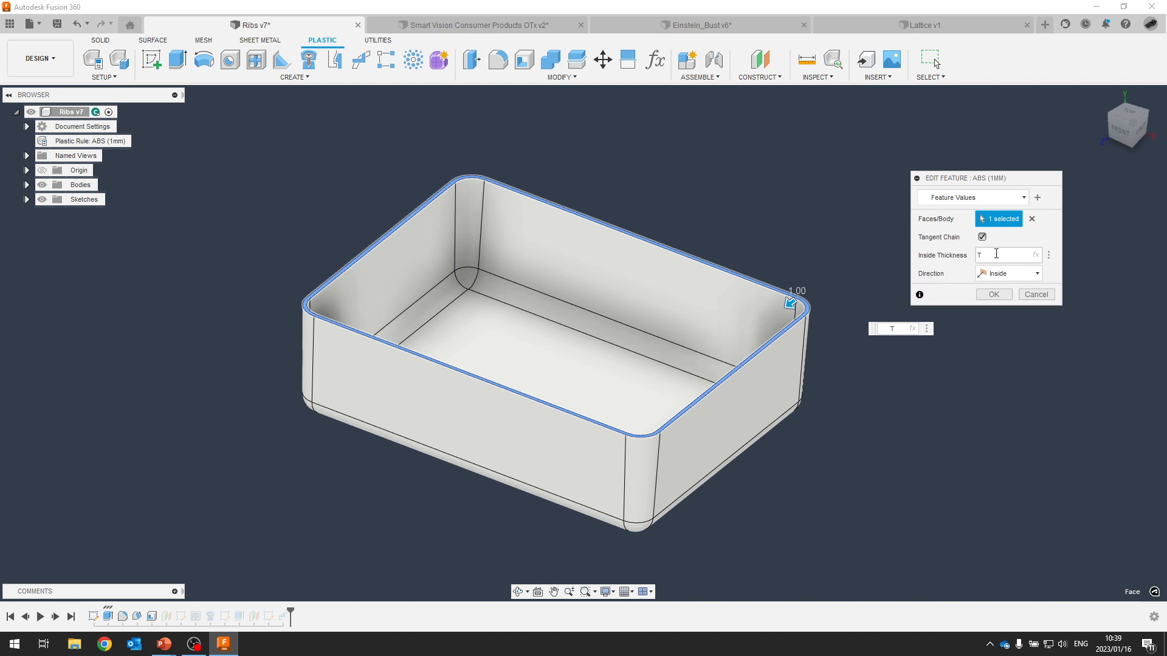
{"action": "left_click", "coordinate": [1037, 295]}
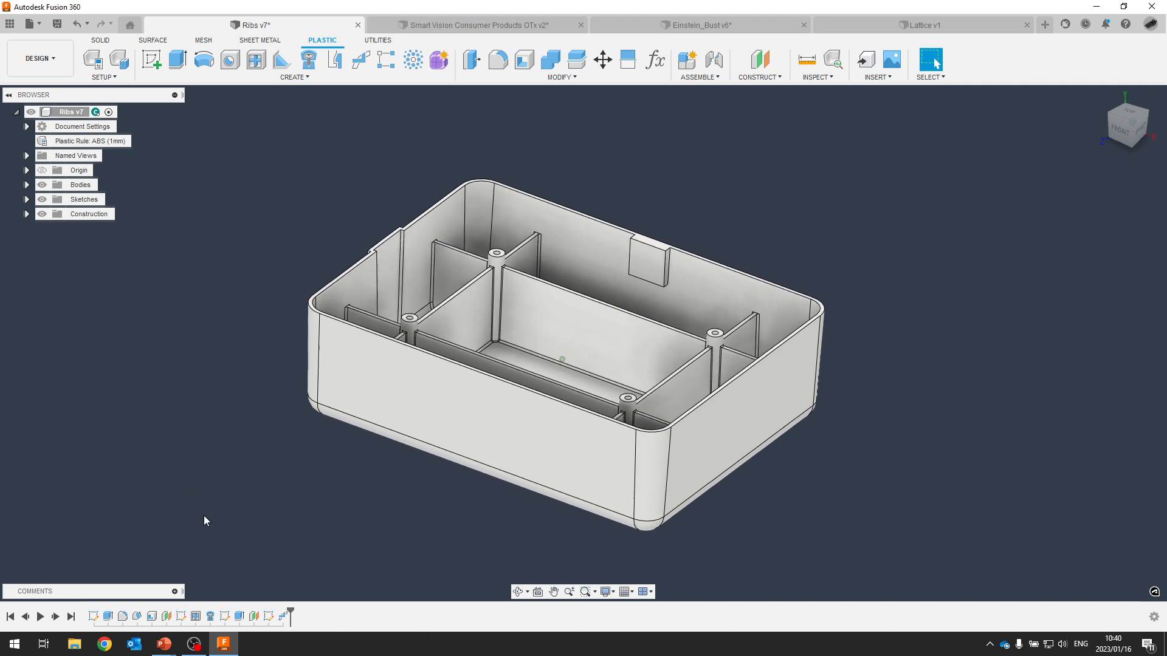
Open the enclosure's boss feature for editing and apply the M2 Fine, 3mm OS preset to the four bosses.
{"action": "double_click", "coordinate": [210, 617]}
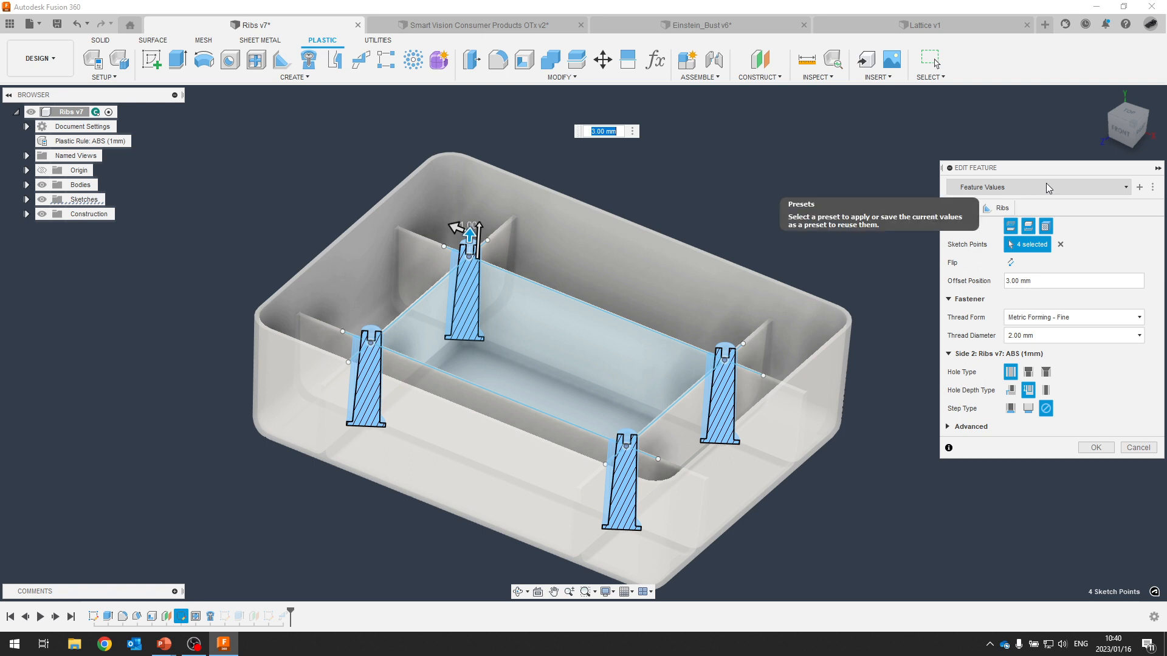
{"action": "left_click", "coordinate": [1047, 188]}
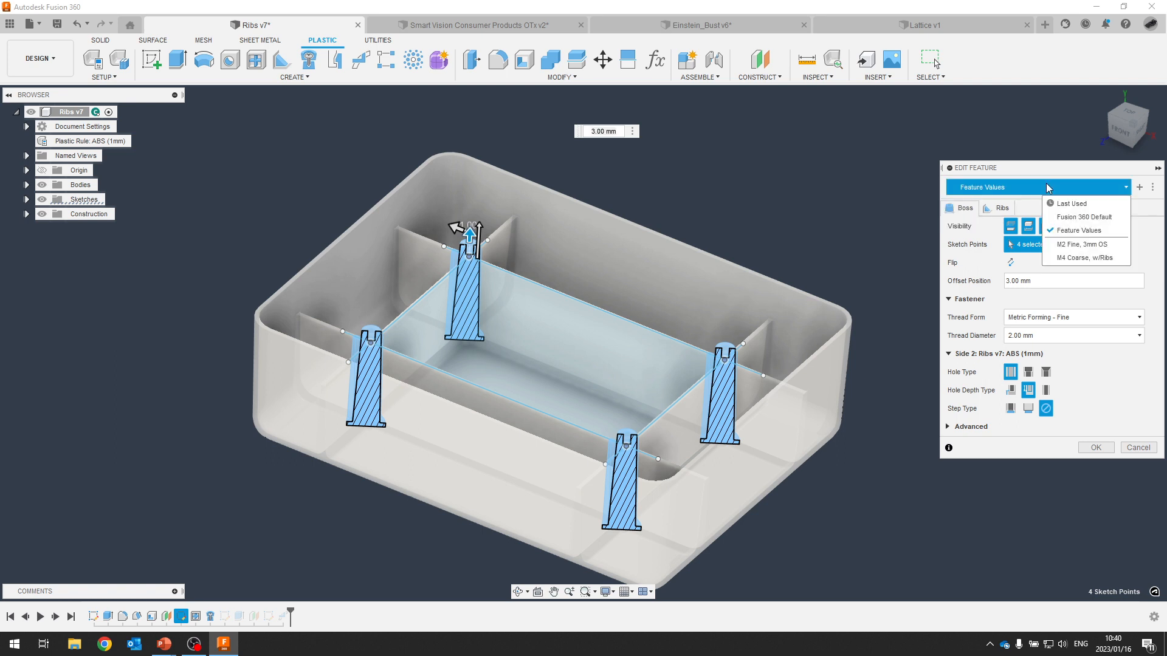
{"action": "left_click", "coordinate": [1041, 185]}
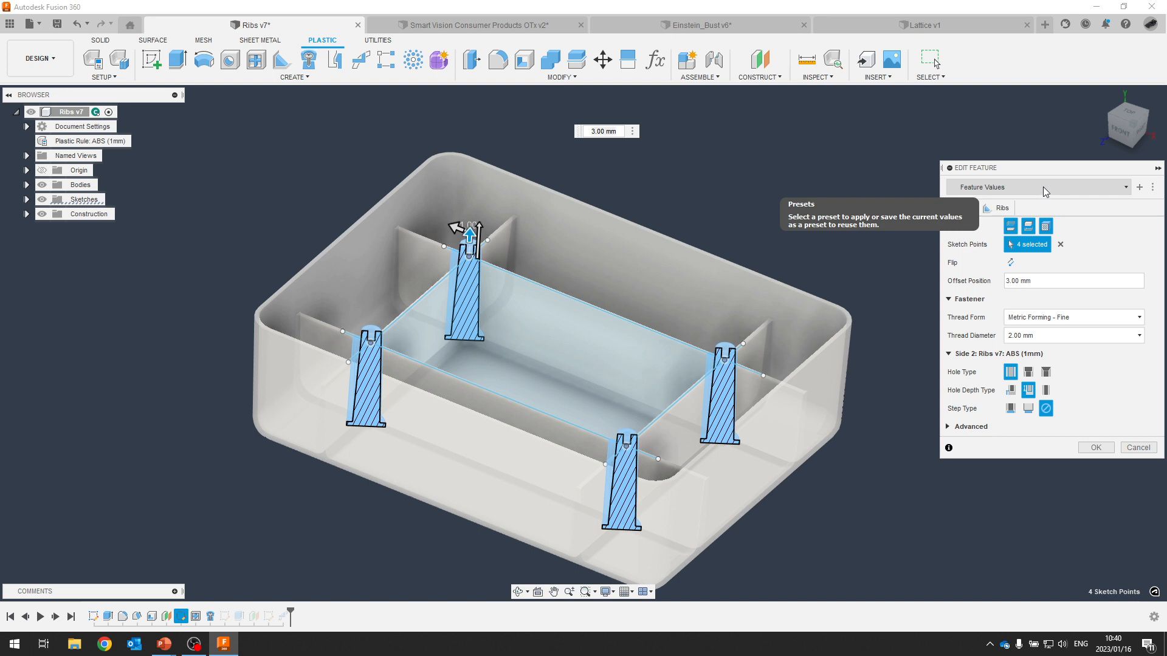
{"action": "left_click", "coordinate": [1043, 187]}
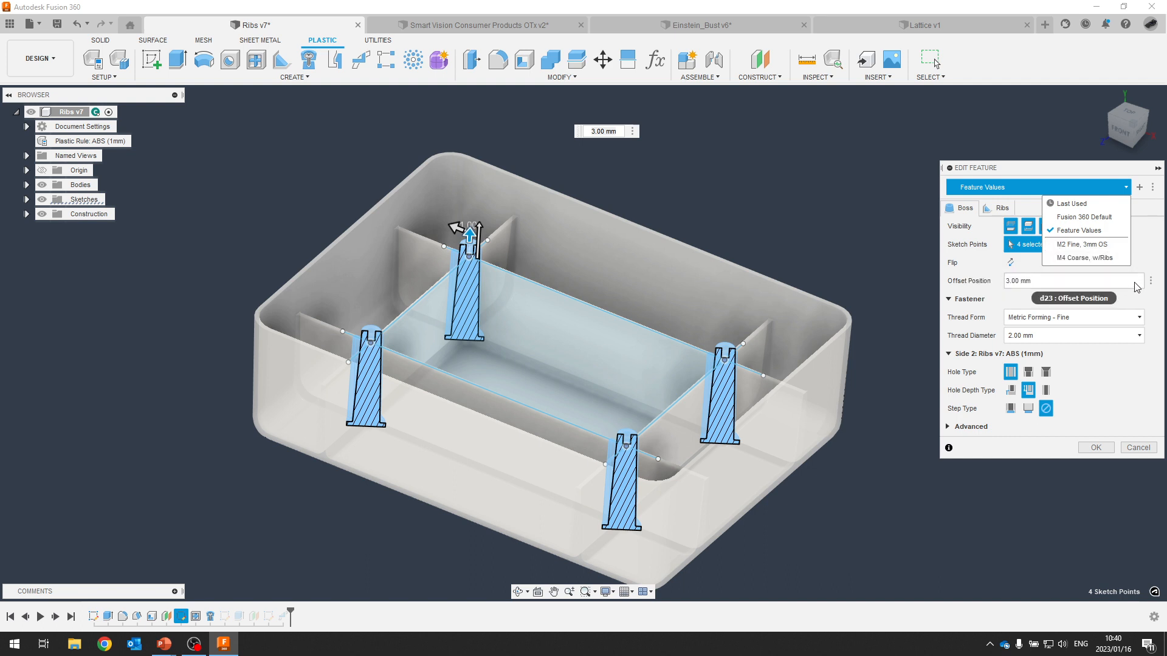
{"action": "left_click", "coordinate": [1065, 250]}
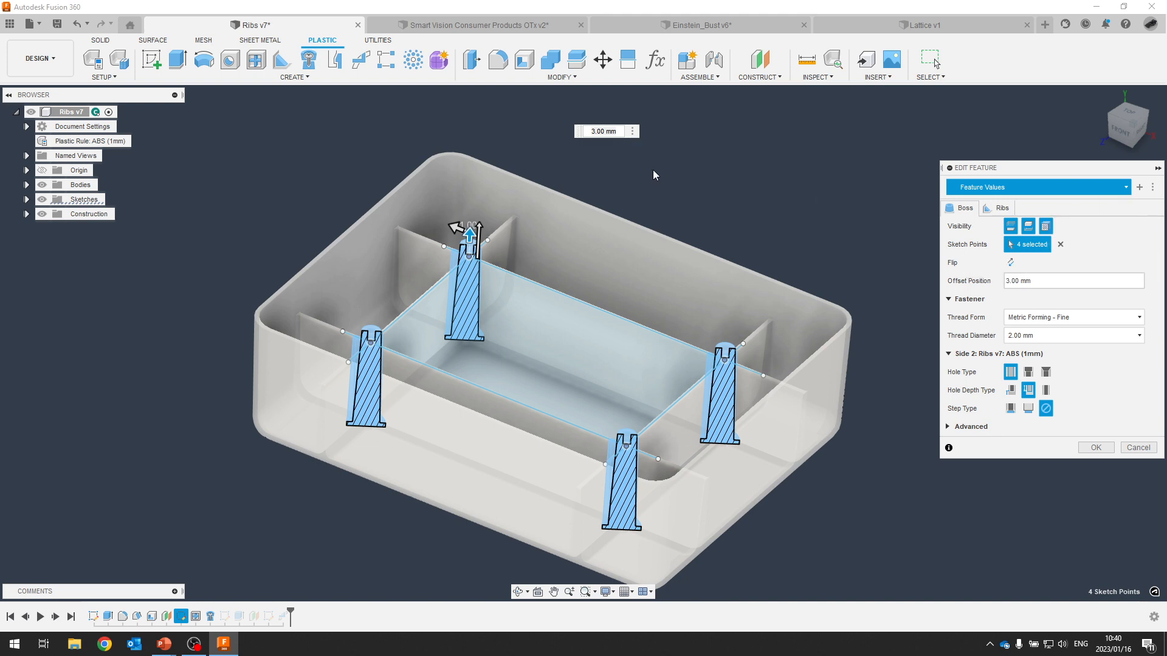
Turn off the sliced section preview of the bosses and examine the full posts inside the enclosure.
{"action": "scroll", "coordinate": [454, 217], "scroll_direction": "up", "scroll_amount": 5}
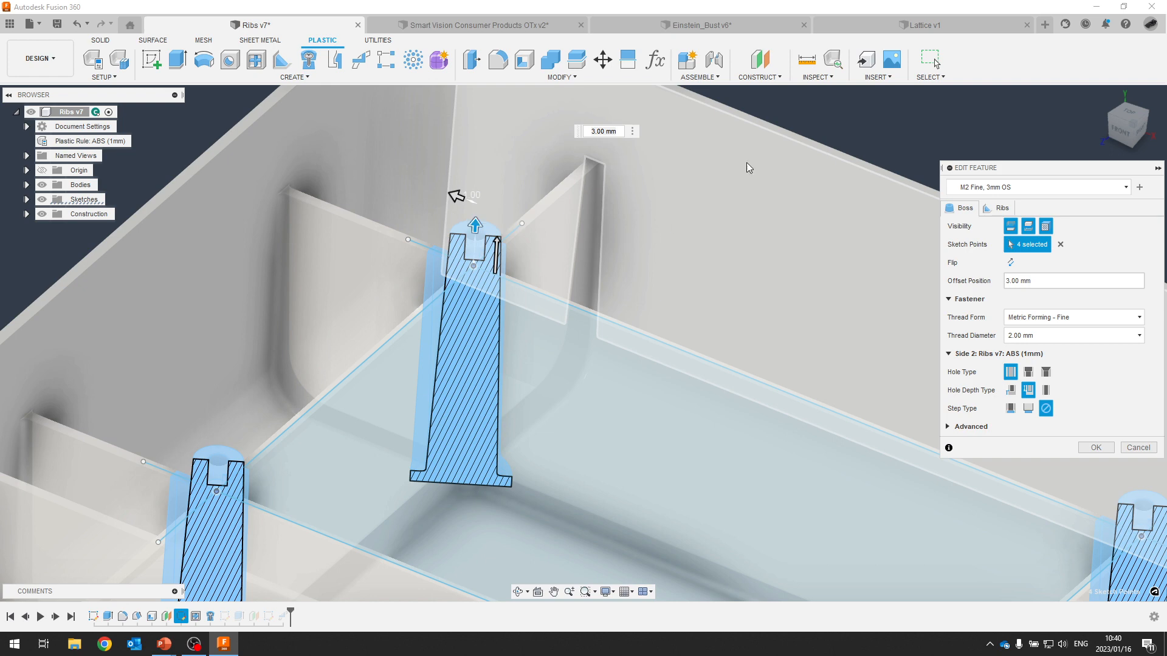
{"action": "scroll", "coordinate": [863, 137], "scroll_direction": "down", "scroll_amount": 3}
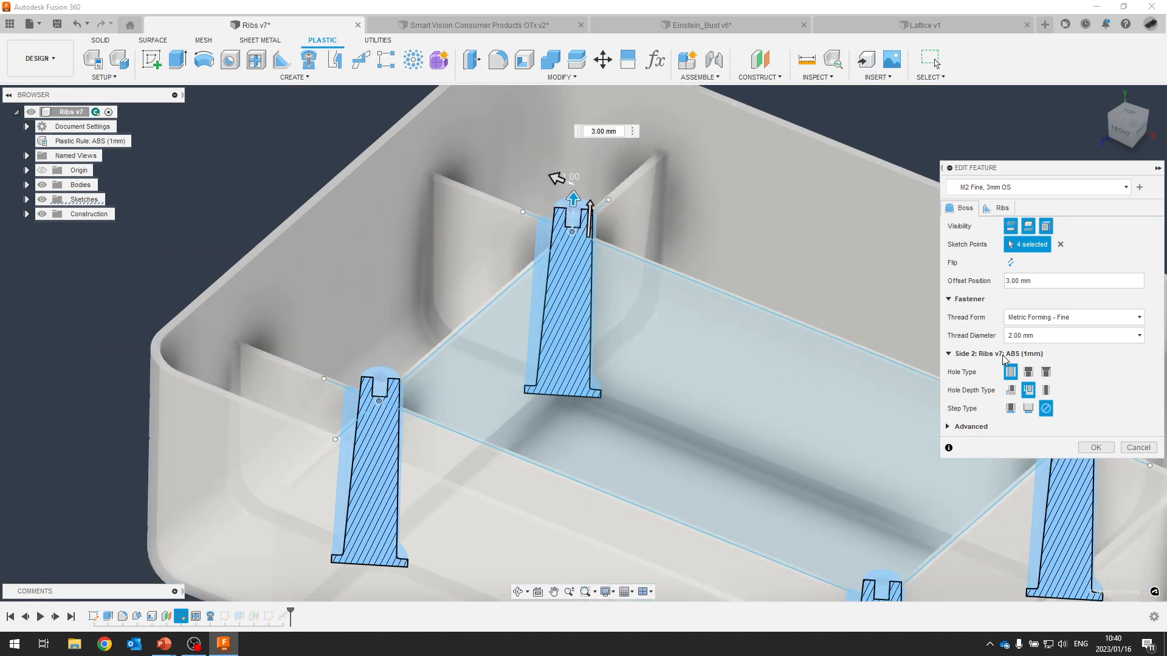
{"action": "left_click", "coordinate": [1048, 229]}
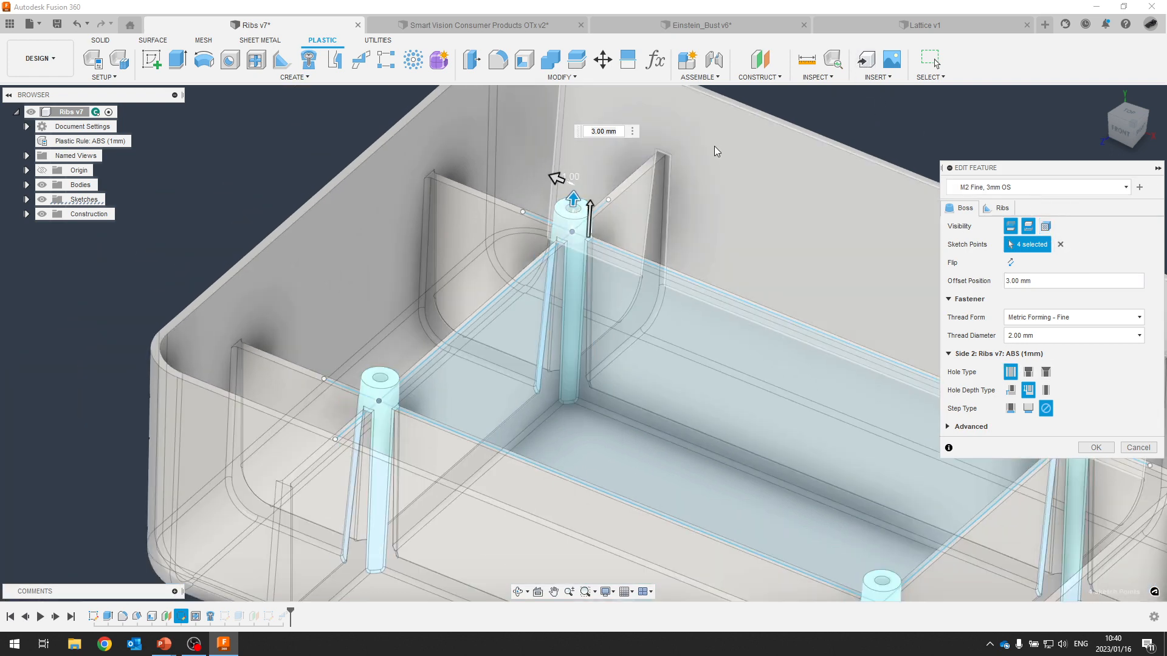
{"action": "middle_click_drag", "start_coordinate": [714, 146], "coordinate": [825, 110]}
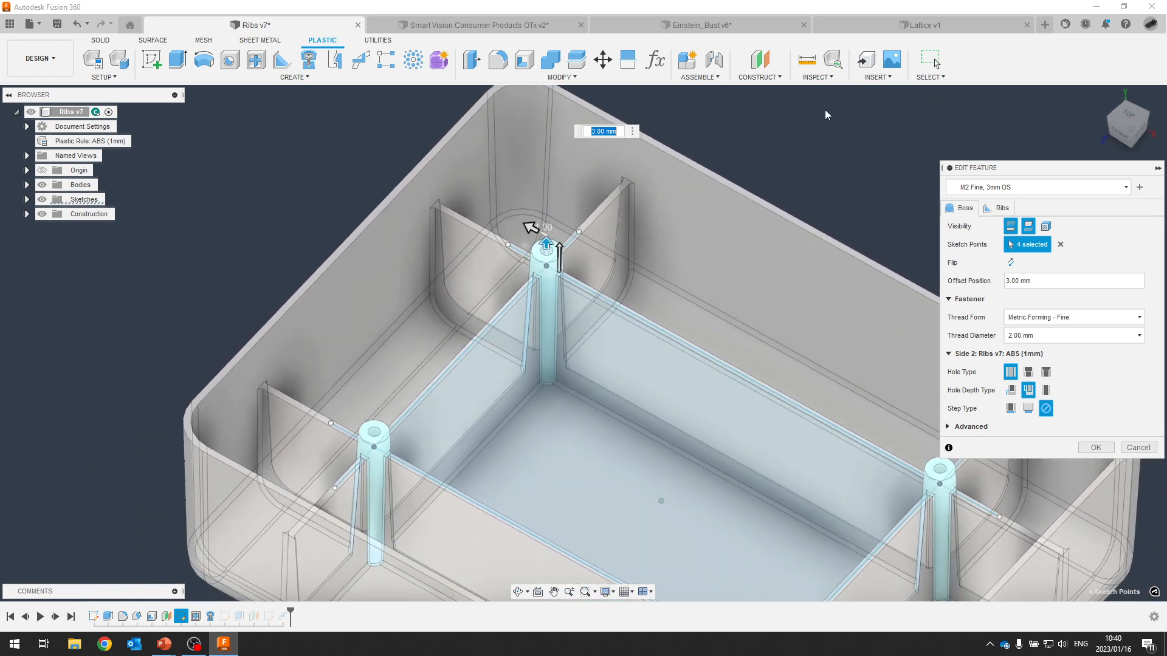
Apply the M4 Coarse, w/Ribs preset to the four bosses and examine the ribs around the posts.
{"action": "left_click", "coordinate": [1038, 190]}
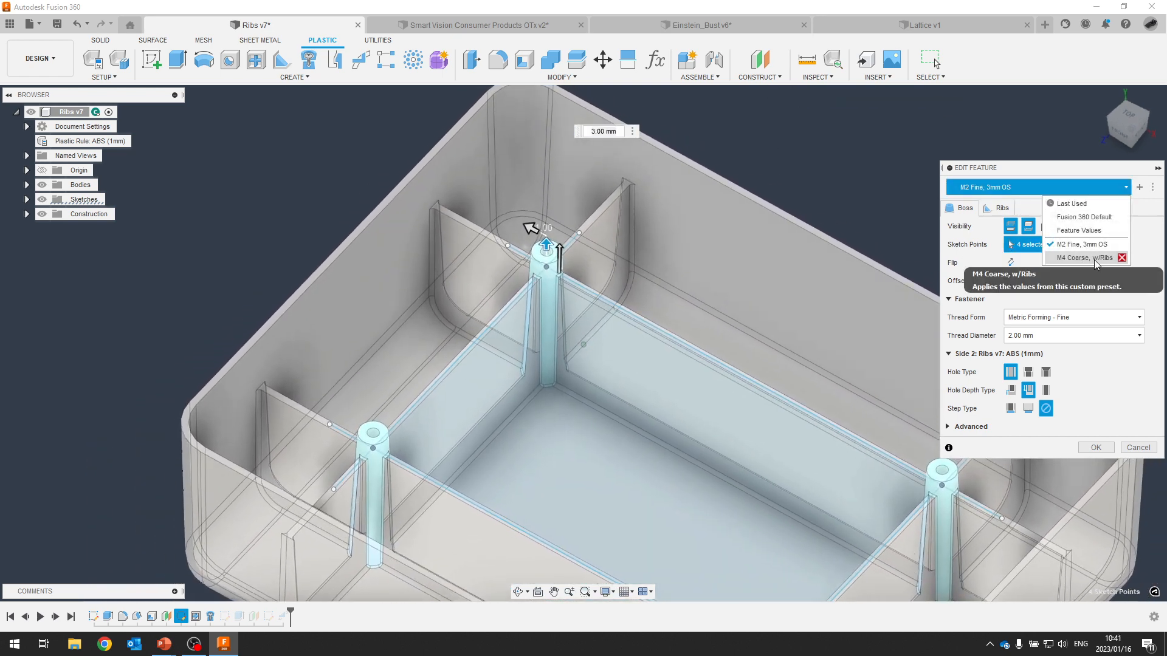
{"action": "left_click", "coordinate": [1085, 258]}
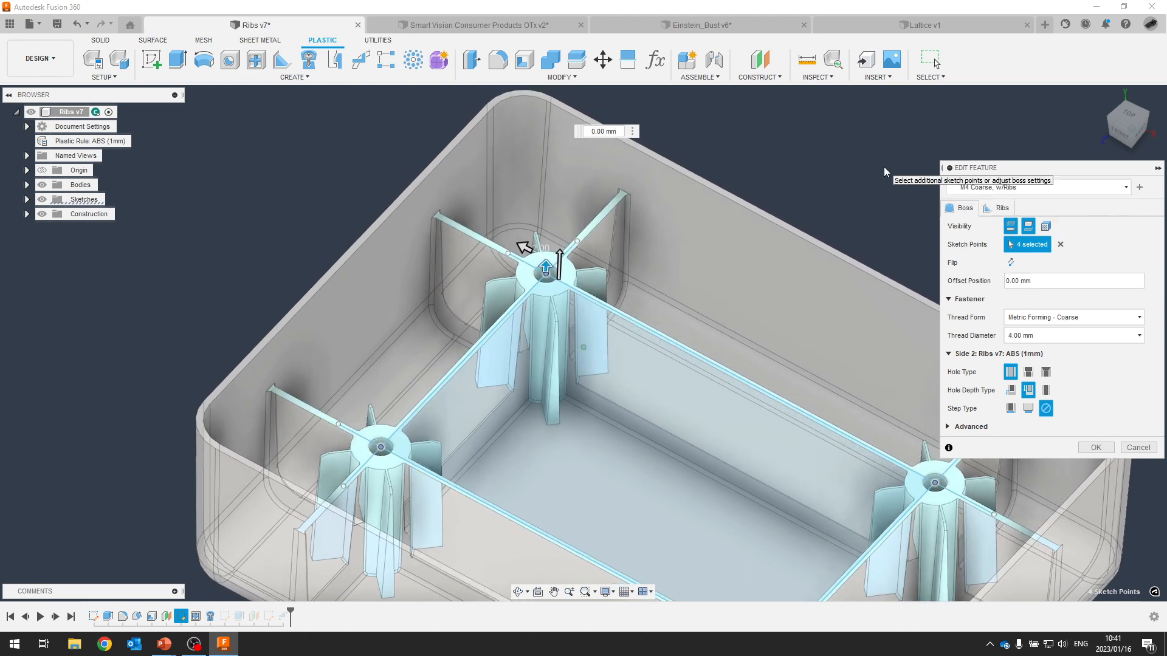
{"action": "scroll", "coordinate": [886, 164], "scroll_direction": "up", "scroll_amount": 3}
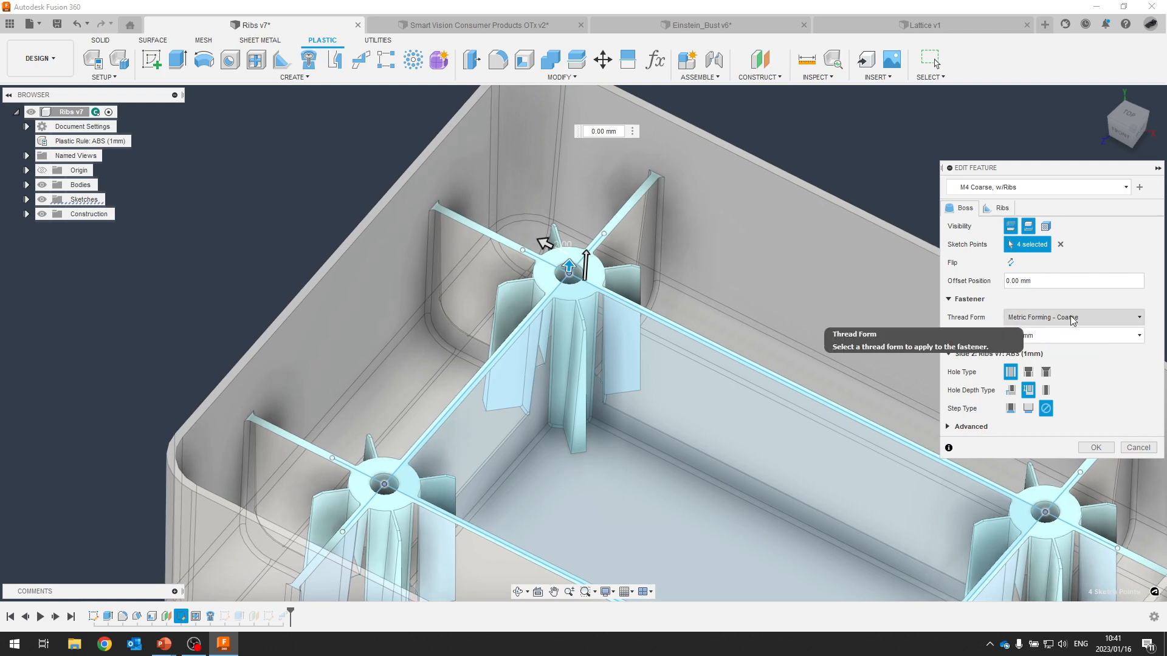
{"action": "middle_click_drag", "start_coordinate": [693, 183], "coordinate": [866, 147], "text": "shift"}
{"action": "left_click_drag", "start_coordinate": [866, 147], "coordinate": [846, 165], "text": "shift"}
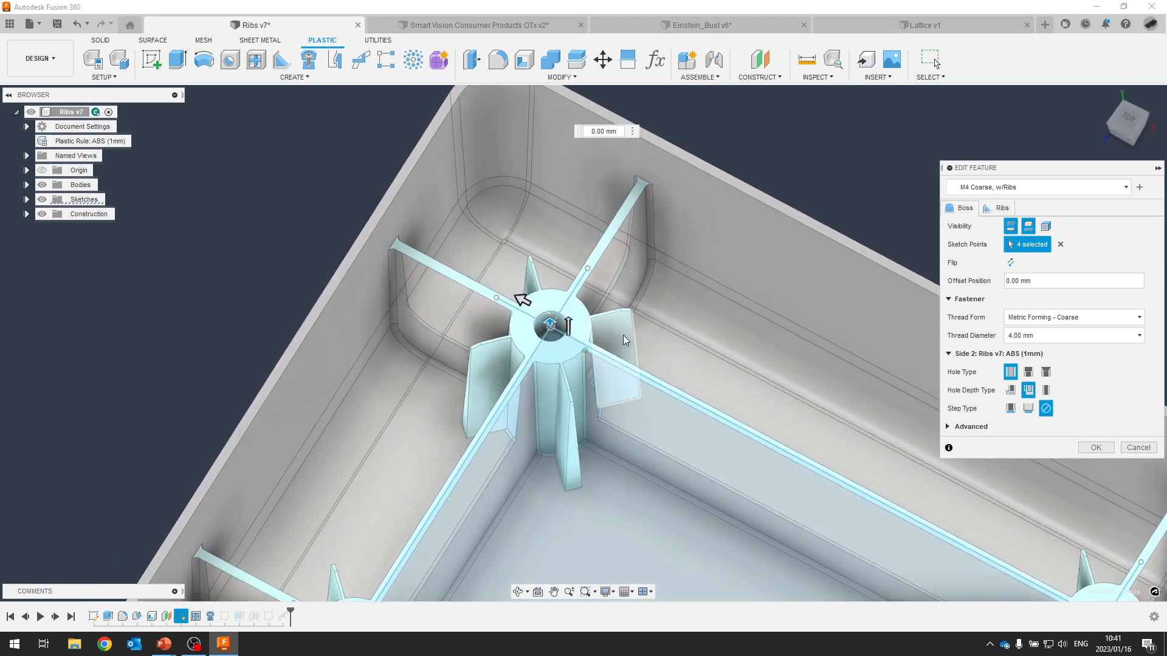
{"action": "middle_click_drag", "start_coordinate": [846, 165], "coordinate": [880, 165], "text": "shift"}
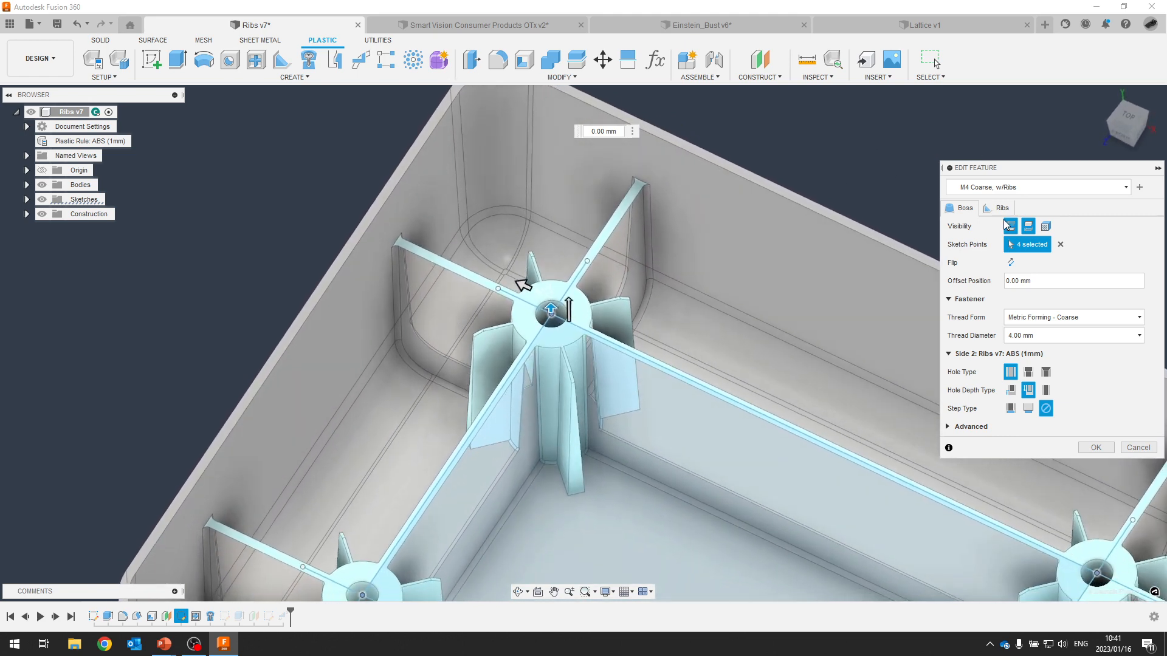
Switch the bosses to the M2 Fine, 3mm OS preset, reapply M4 Coarse, w/Ribs, and accept the feature edit.
{"action": "left_click", "coordinate": [1013, 189]}
{"action": "left_click", "coordinate": [1068, 246]}
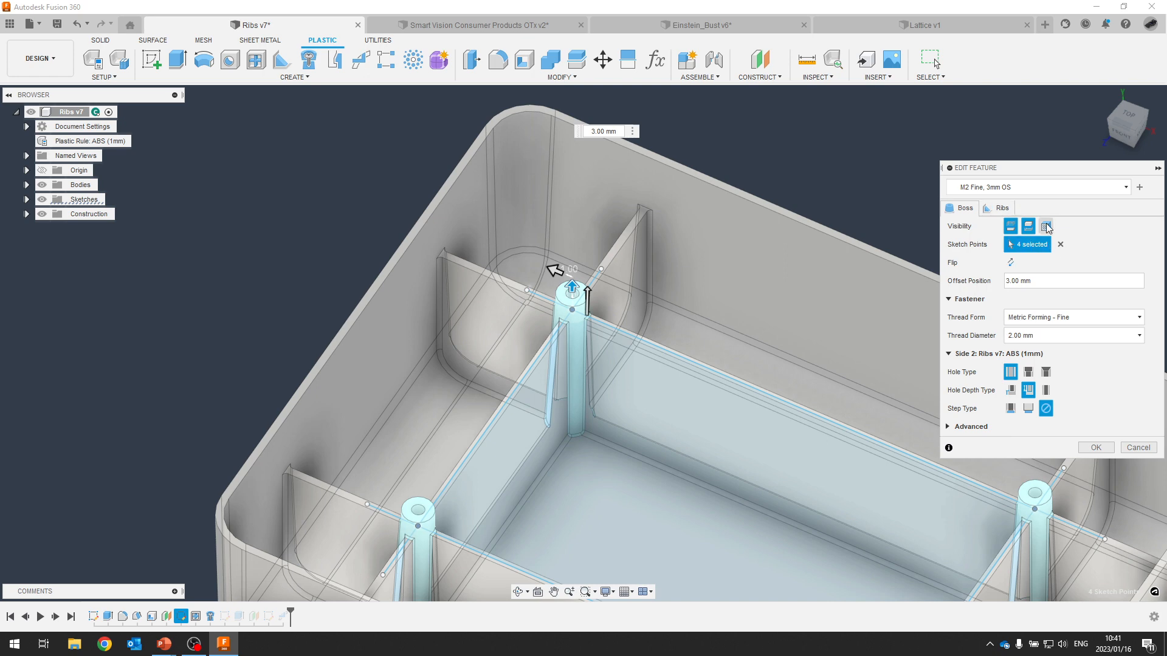
{"action": "left_click", "coordinate": [1044, 188]}
{"action": "left_click", "coordinate": [1076, 257]}
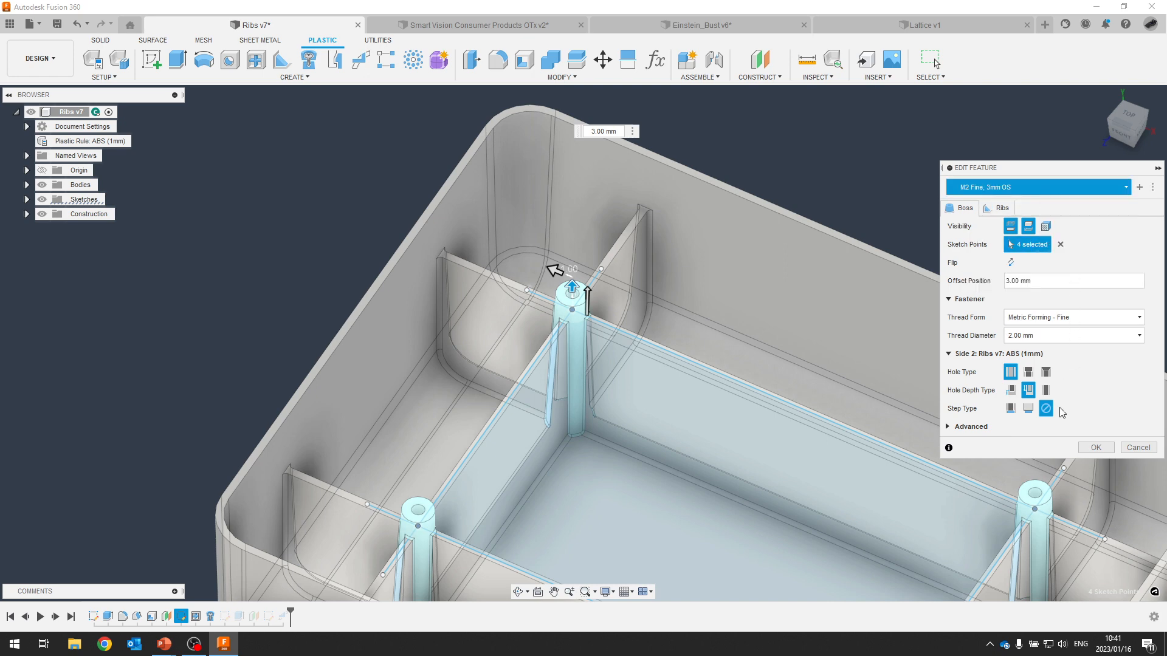
{"action": "left_click", "coordinate": [1096, 448]}
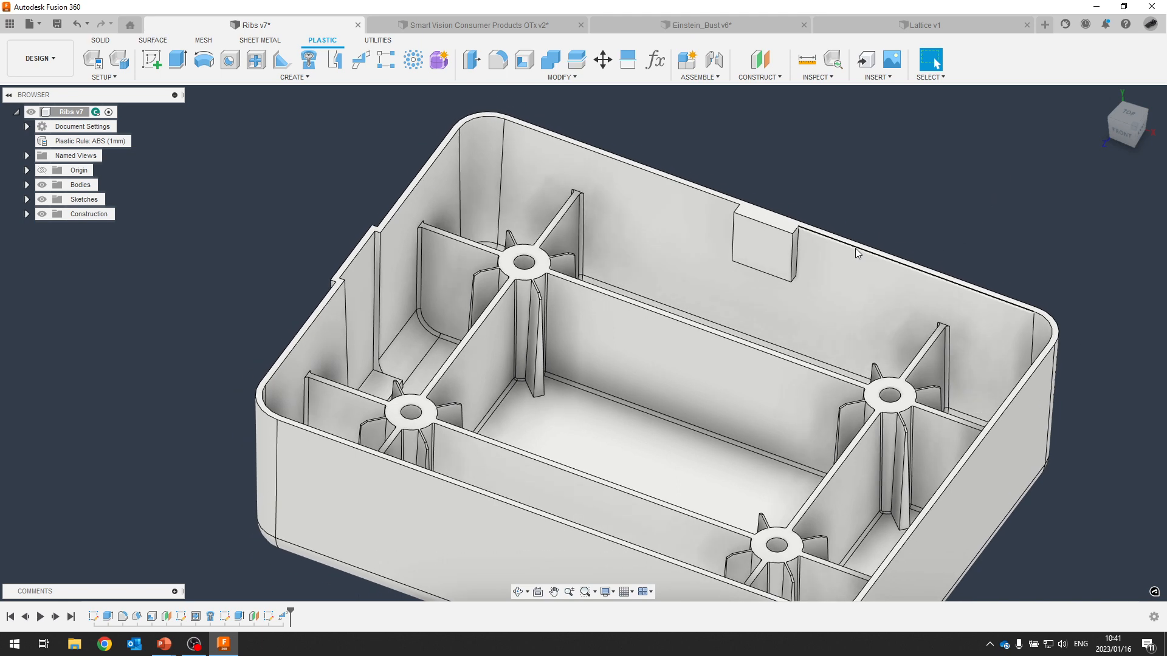
Switch to the PowerPoint slide show.
{"action": "key", "text": "alt+Tab"}
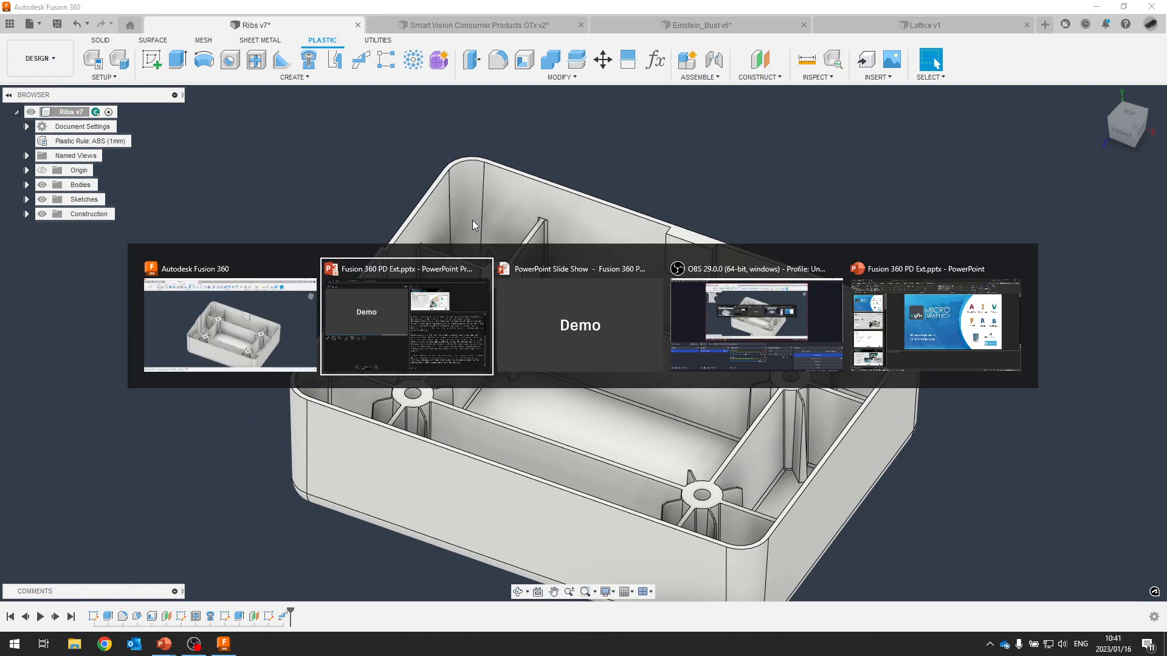
{"action": "key", "text": "alt+Tab"}
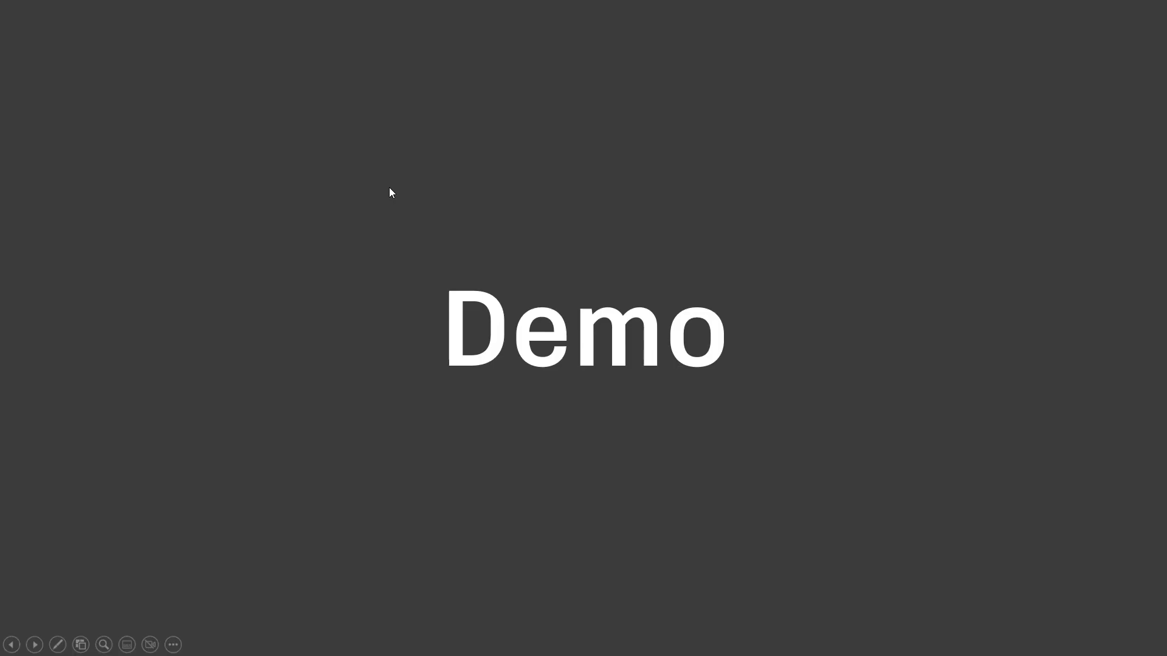
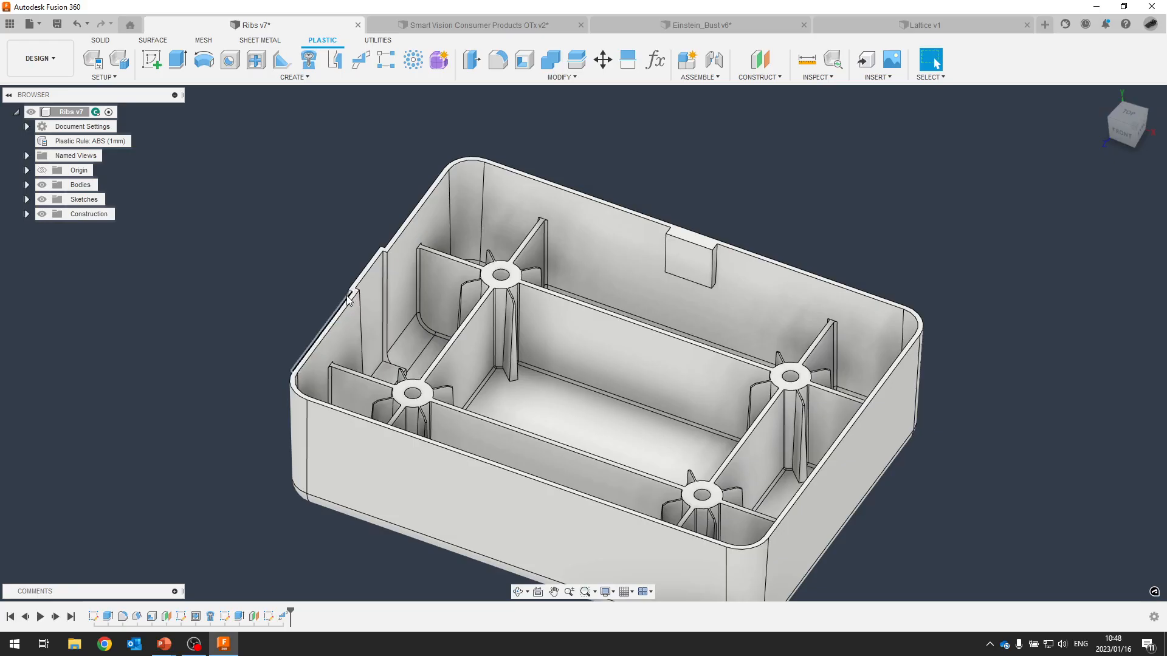
Bring up the Smart Vision Consumer Products OTx v2 design and select the boss feature near the end of its timeline.
{"action": "left_click", "coordinate": [464, 27]}
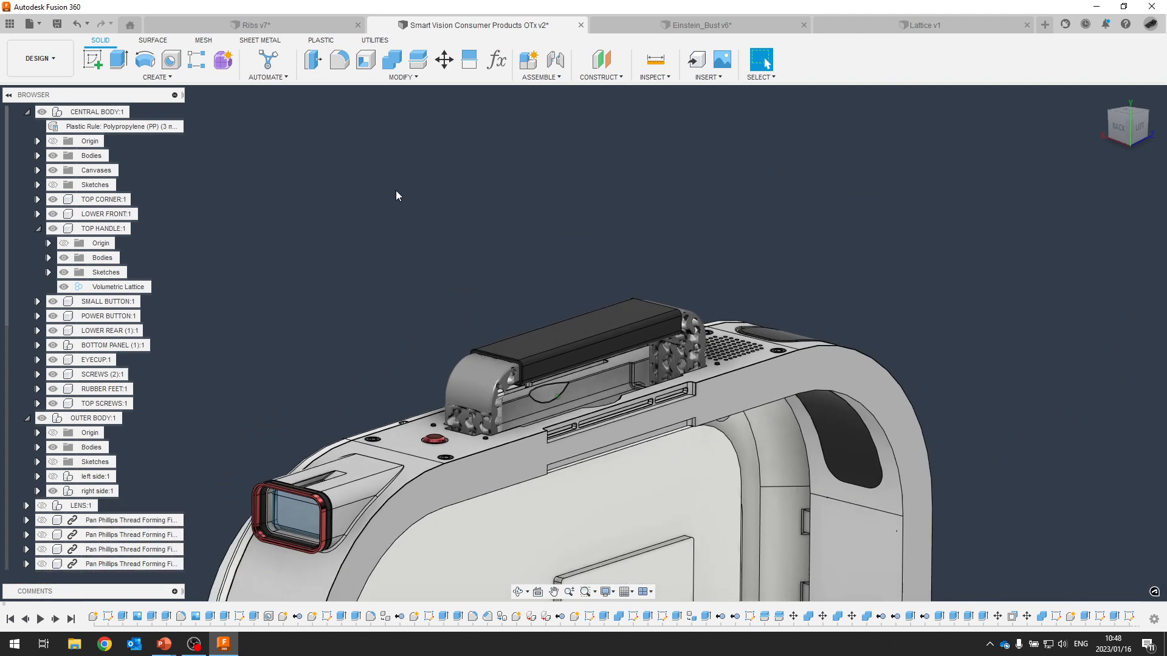
{"action": "middle_click_drag", "start_coordinate": [396, 196], "coordinate": [272, 209], "text": "shift"}
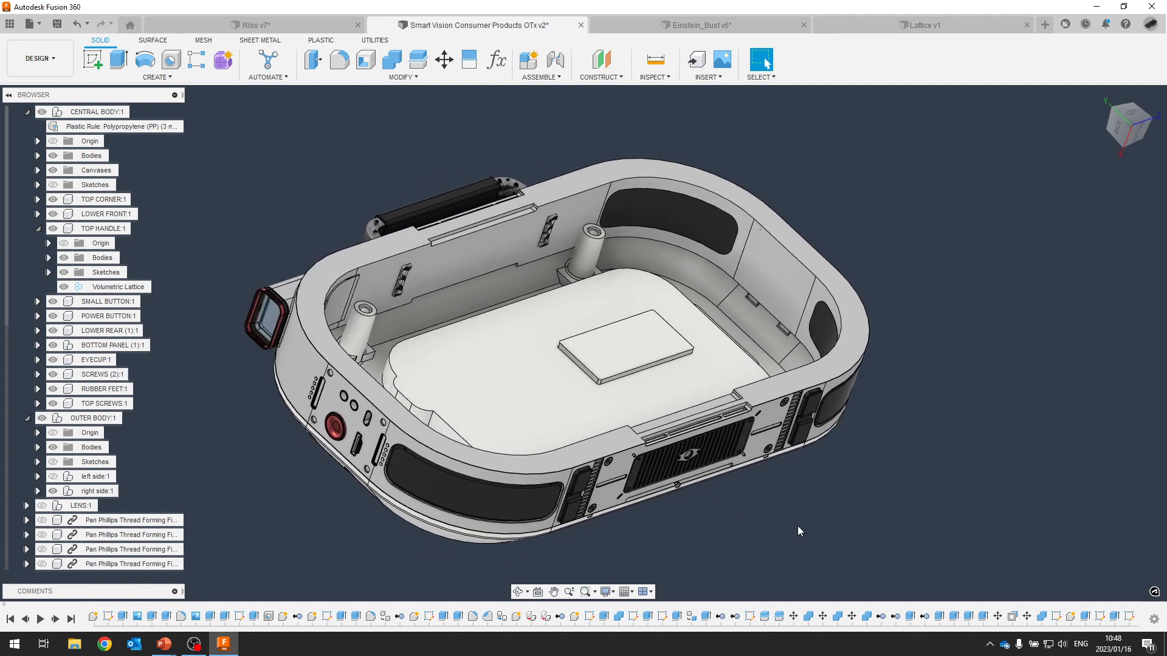
{"action": "scroll", "coordinate": [890, 615], "scroll_direction": "down", "scroll_amount": 12}
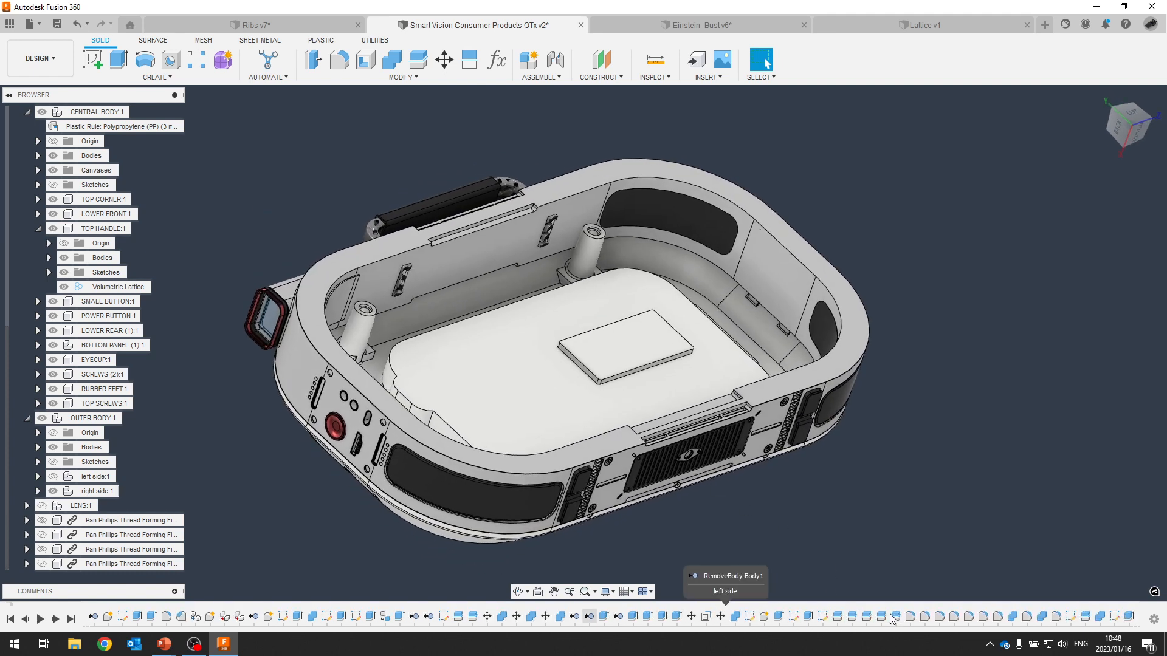
{"action": "scroll", "coordinate": [893, 617], "scroll_direction": "down", "scroll_amount": 5}
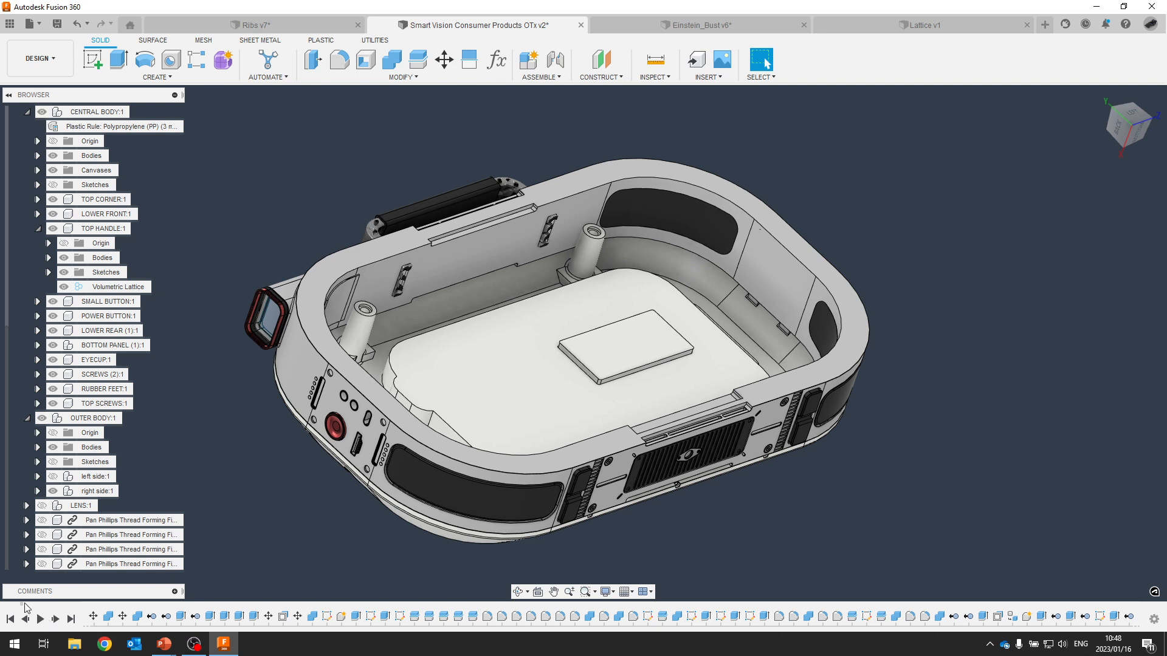
{"action": "left_click_drag", "start_coordinate": [22, 605], "coordinate": [1166, 608]}
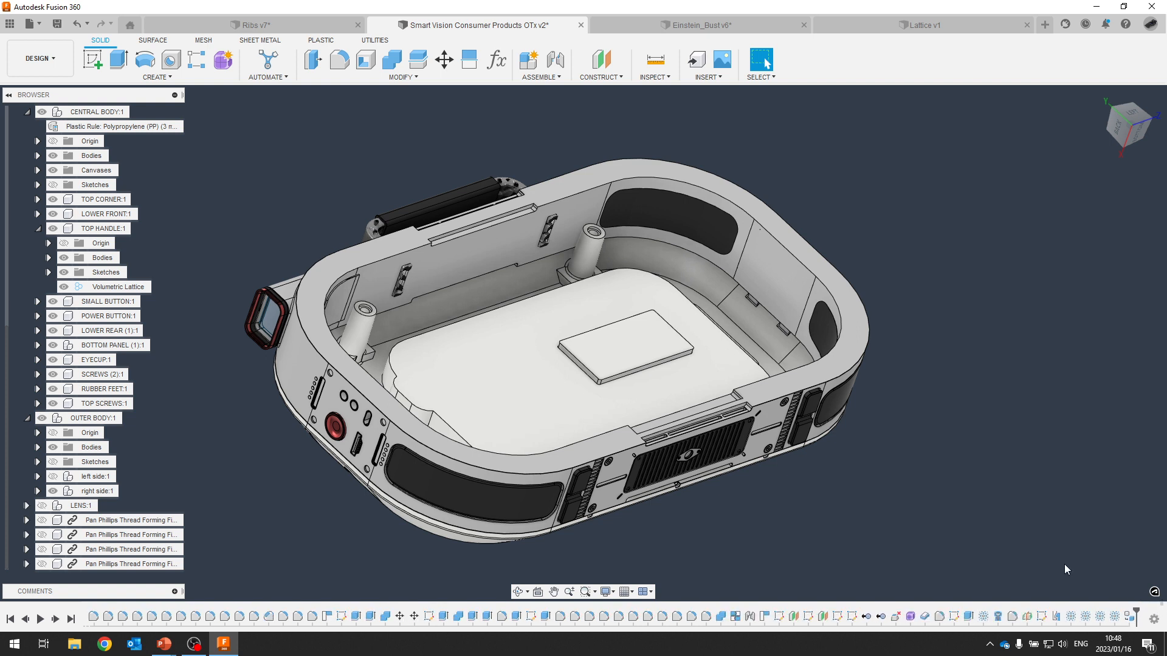
{"action": "left_click", "coordinate": [999, 617]}
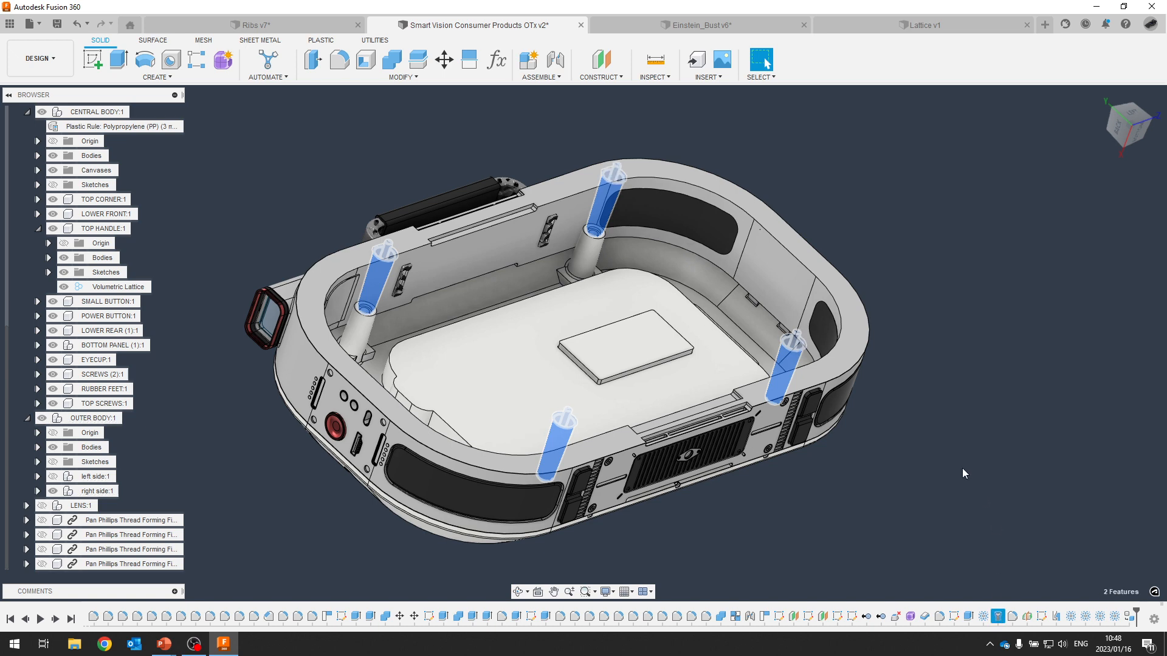
{"action": "middle_click_drag", "start_coordinate": [962, 468], "coordinate": [19, 316], "text": "shift"}
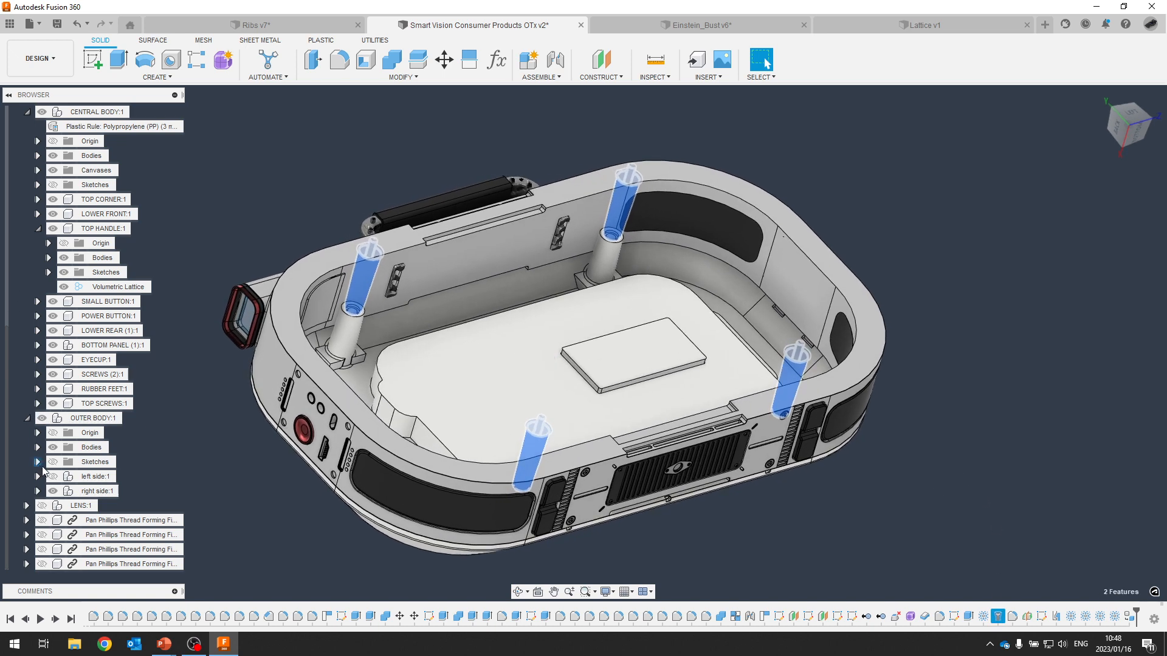
Show the left side component and hide the right side component of the outer body.
{"action": "left_click", "coordinate": [52, 477]}
{"action": "left_click", "coordinate": [53, 491]}
{"action": "middle_click_drag", "start_coordinate": [123, 414], "coordinate": [1017, 601], "text": "shift"}
Open the selected boss feature for editing and review its available presets, keeping Feature Values.
{"action": "right_click", "coordinate": [998, 618]}
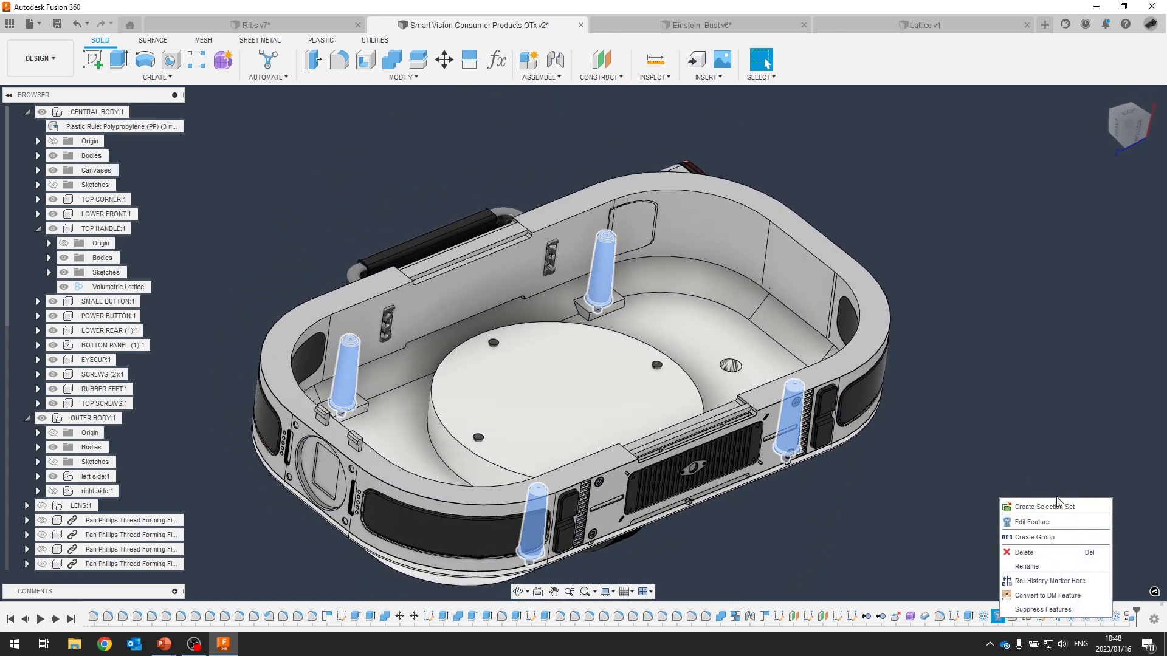
{"action": "left_click", "coordinate": [1056, 522]}
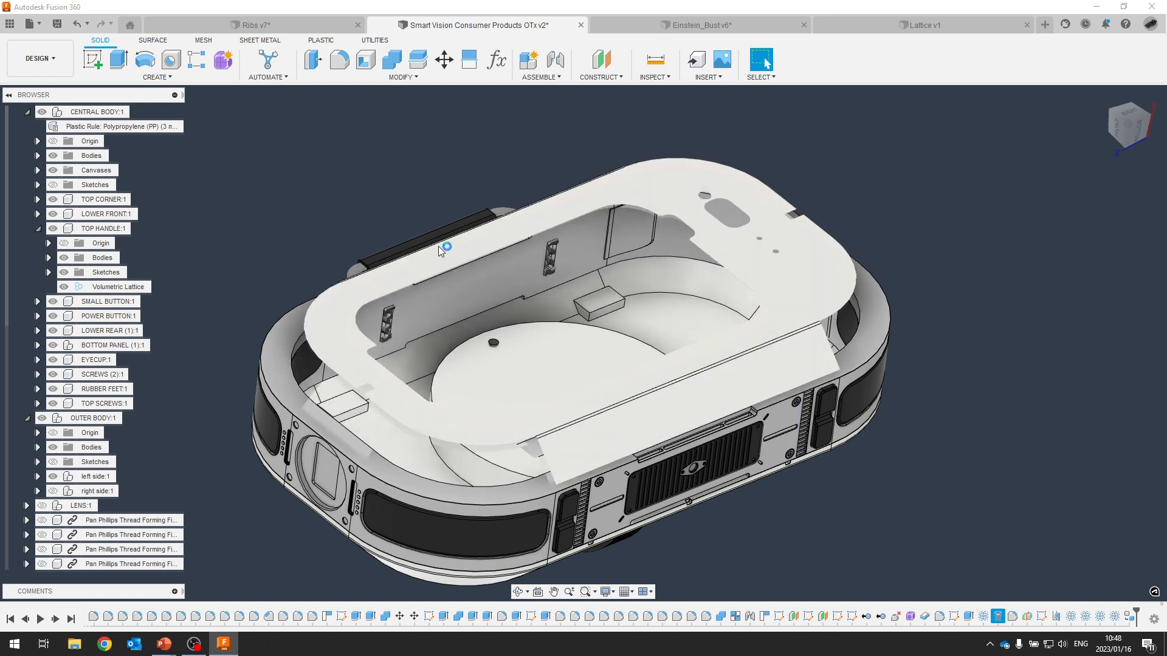
{"action": "middle_click_drag", "start_coordinate": [753, 265], "coordinate": [787, 213], "text": "shift"}
{"action": "scroll", "coordinate": [762, 224], "scroll_direction": "up", "scroll_amount": 1}
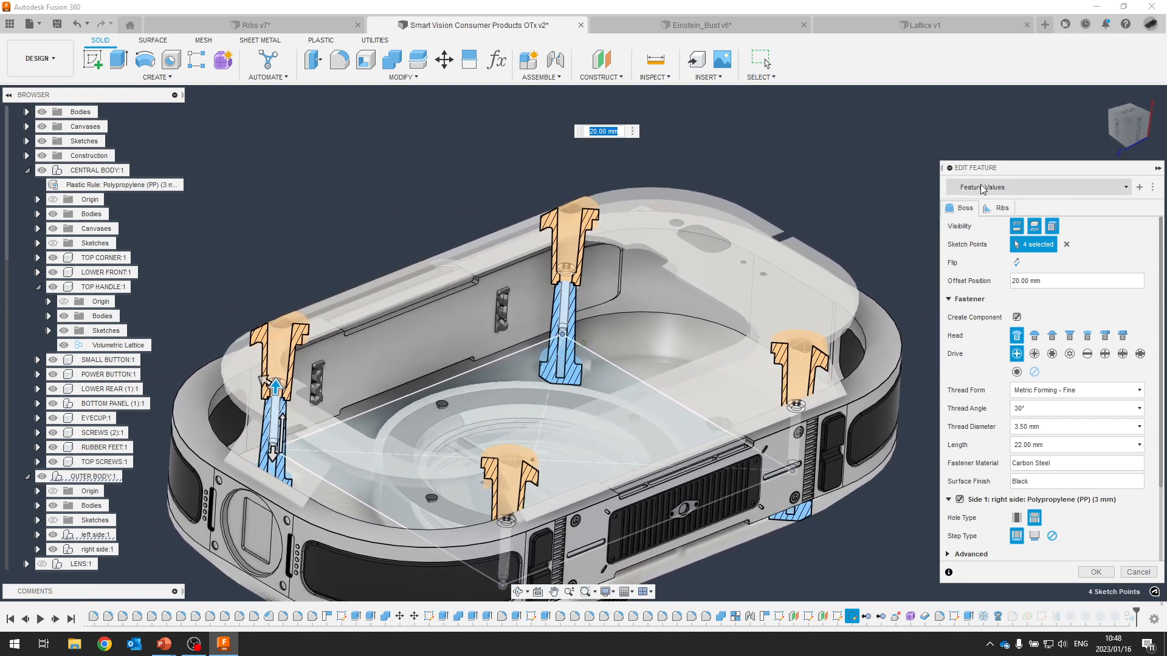
{"action": "left_click", "coordinate": [983, 188]}
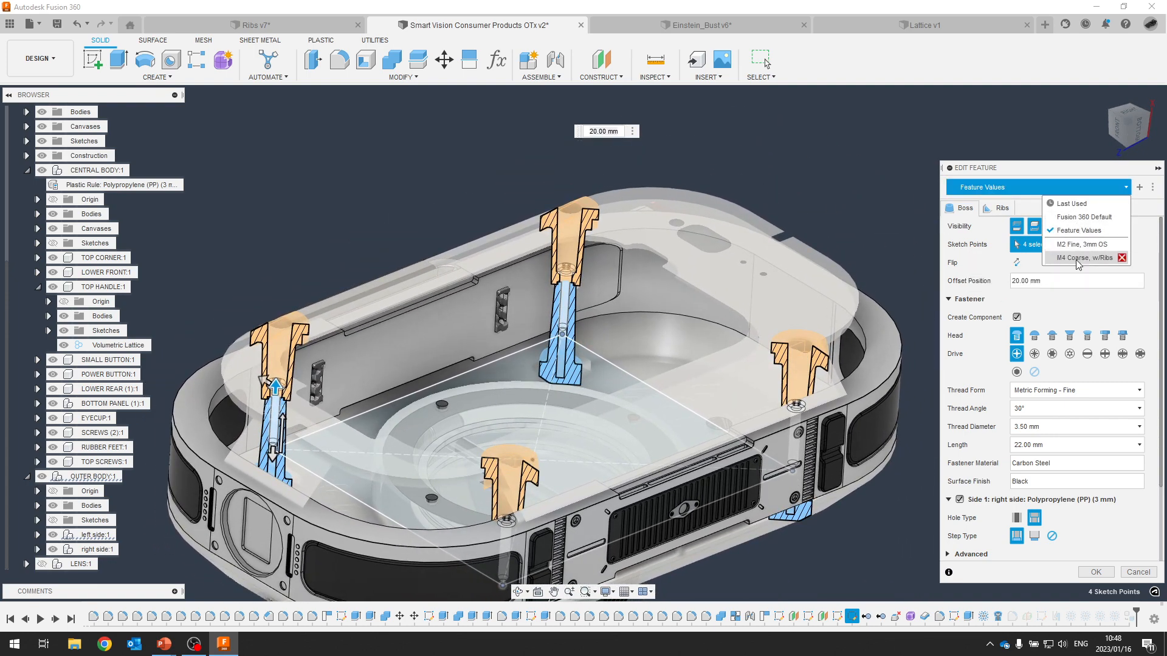
{"action": "left_click", "coordinate": [1037, 173]}
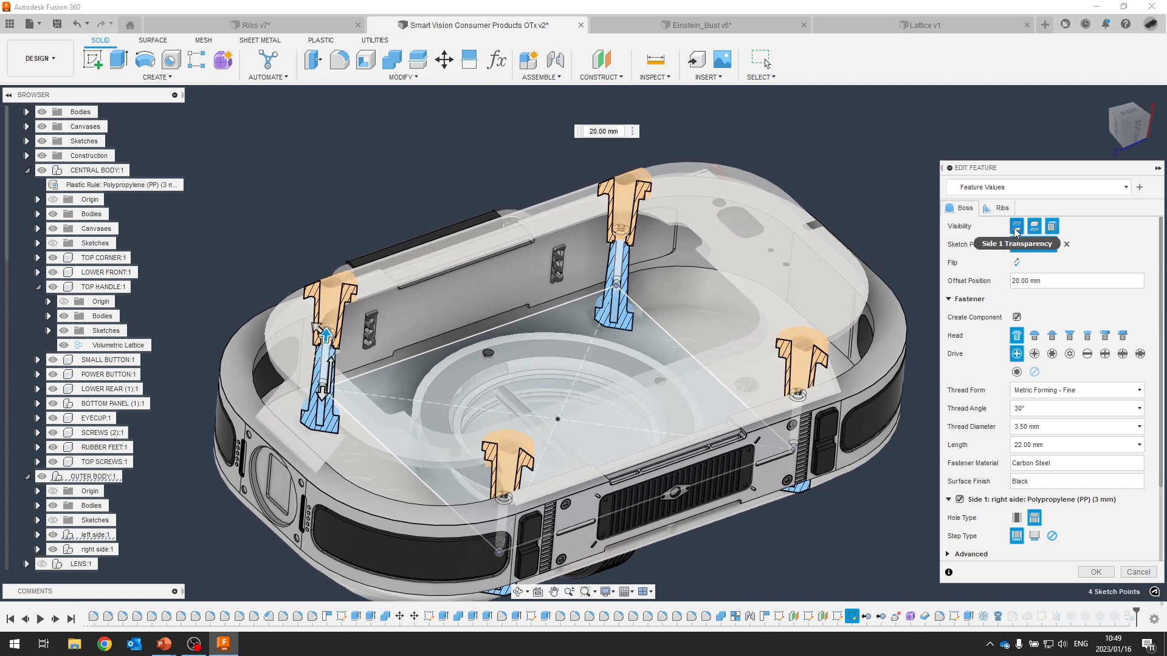
Toggle the Side 1 transparency off and on again, and turn off the sliced section preview of the bosses.
{"action": "left_click", "coordinate": [1016, 227]}
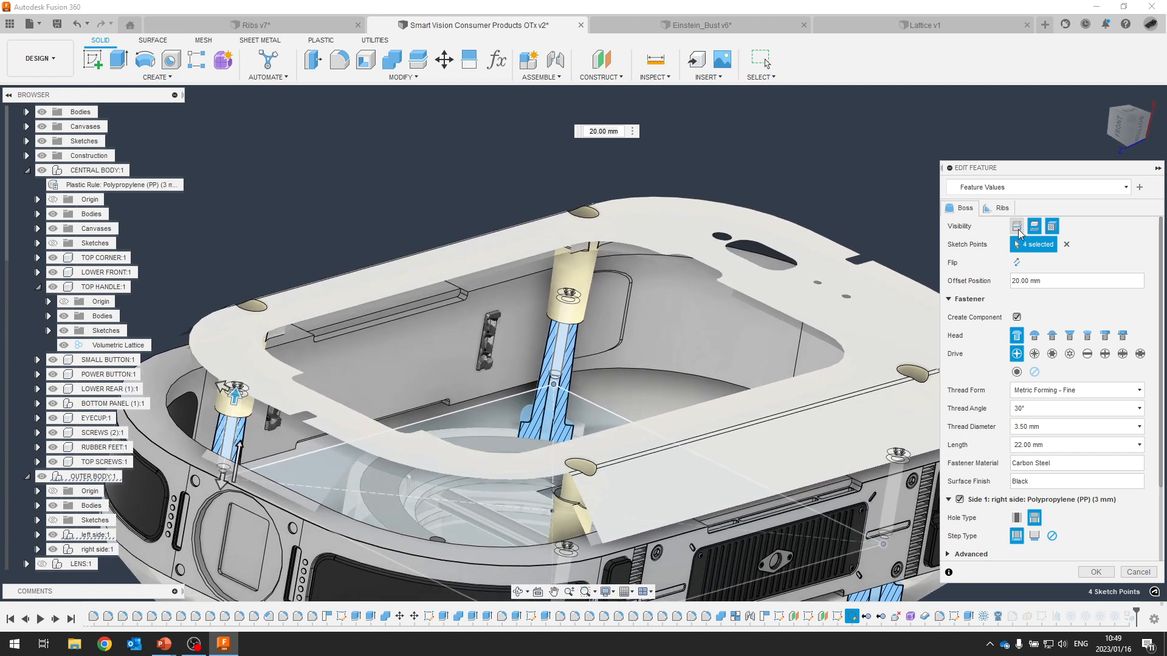
{"action": "left_click", "coordinate": [1016, 227]}
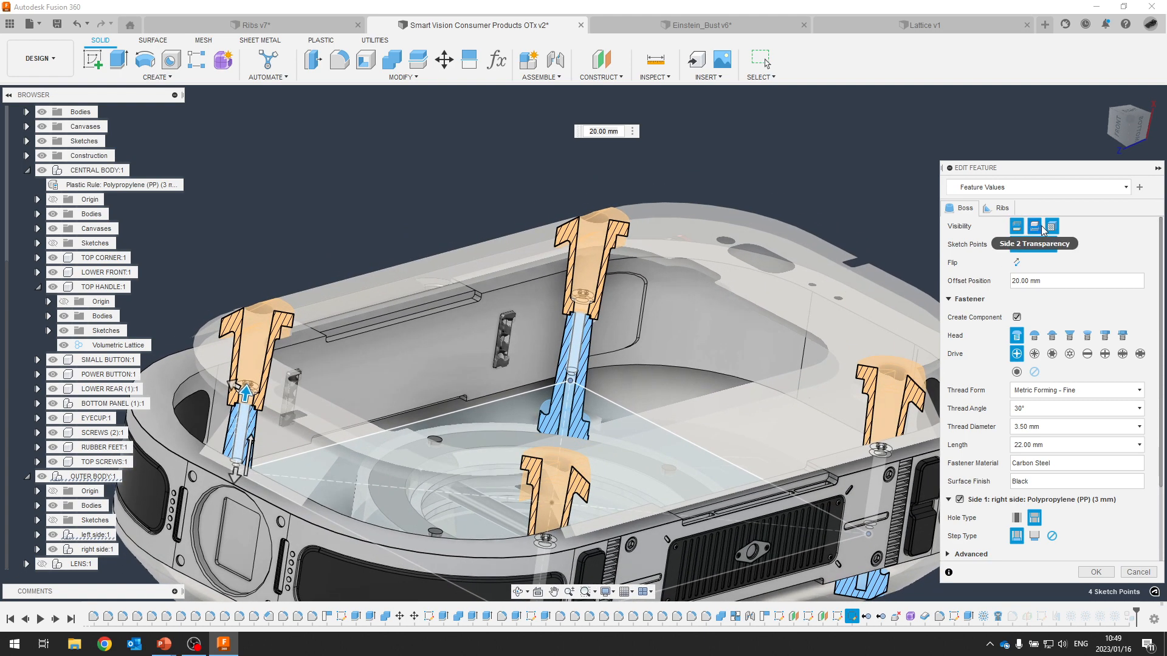
{"action": "left_click", "coordinate": [1051, 234]}
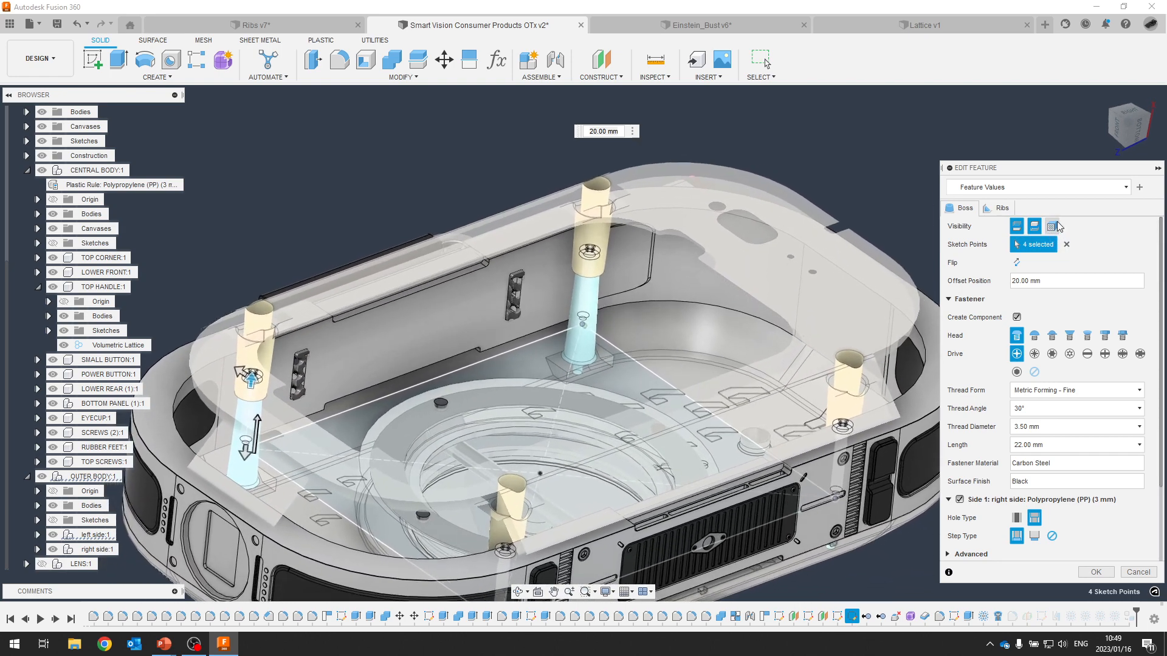
Review the advanced dimensions, fillet radii and draft angles of the boss feature's Side 1, with the Fastener settings collapsed.
{"action": "left_click", "coordinate": [1052, 227]}
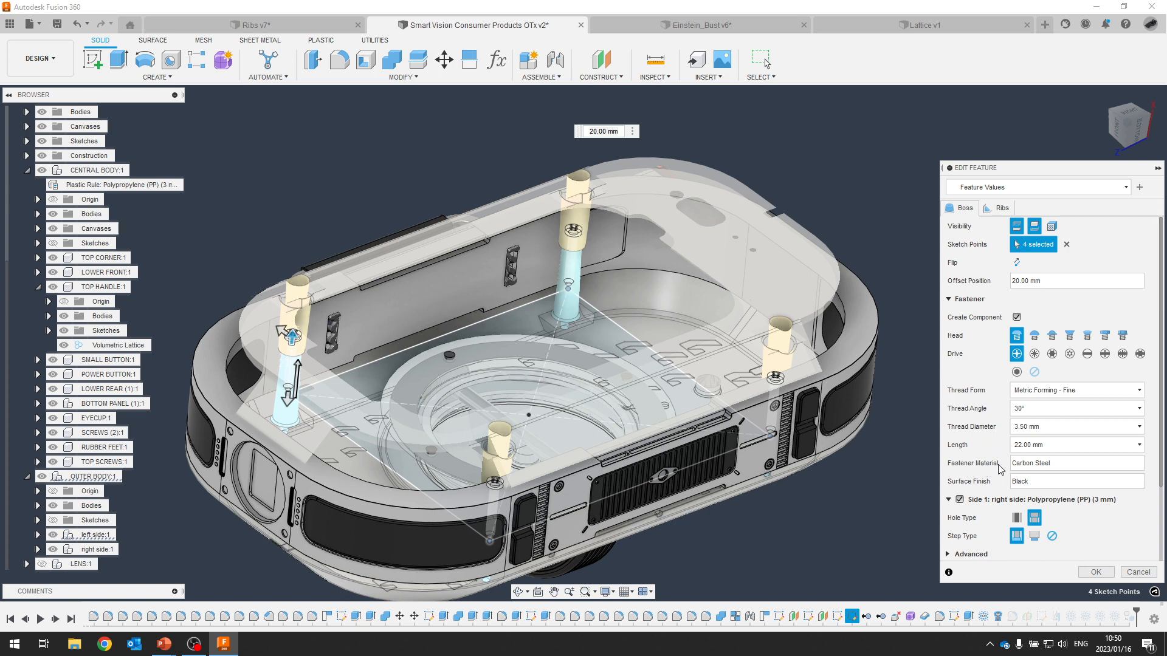
{"action": "left_click", "coordinate": [950, 300]}
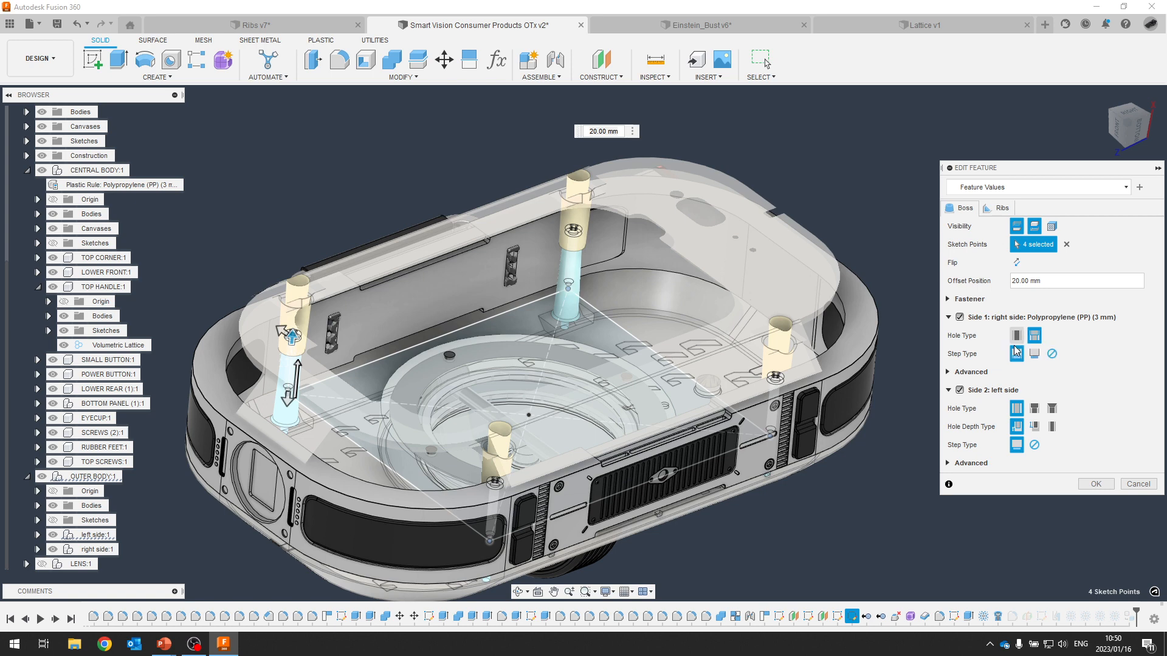
{"action": "left_click", "coordinate": [951, 374]}
{"action": "scroll", "coordinate": [991, 380], "scroll_direction": "down", "scroll_amount": 3}
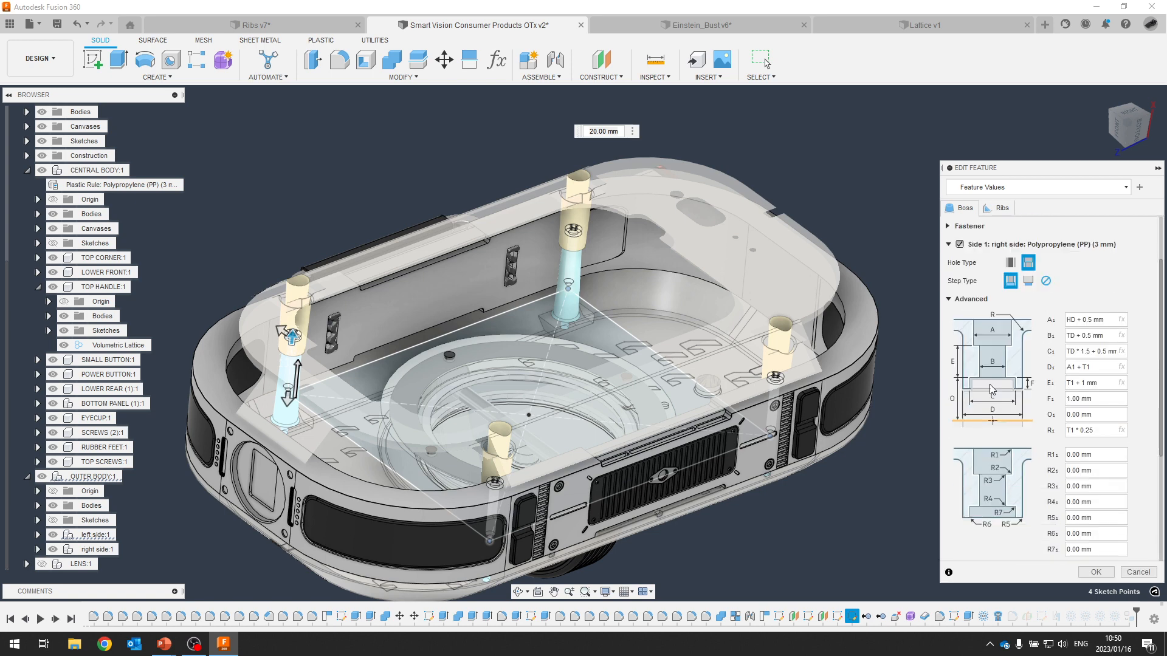
{"action": "scroll", "coordinate": [993, 381], "scroll_direction": "down", "scroll_amount": 1}
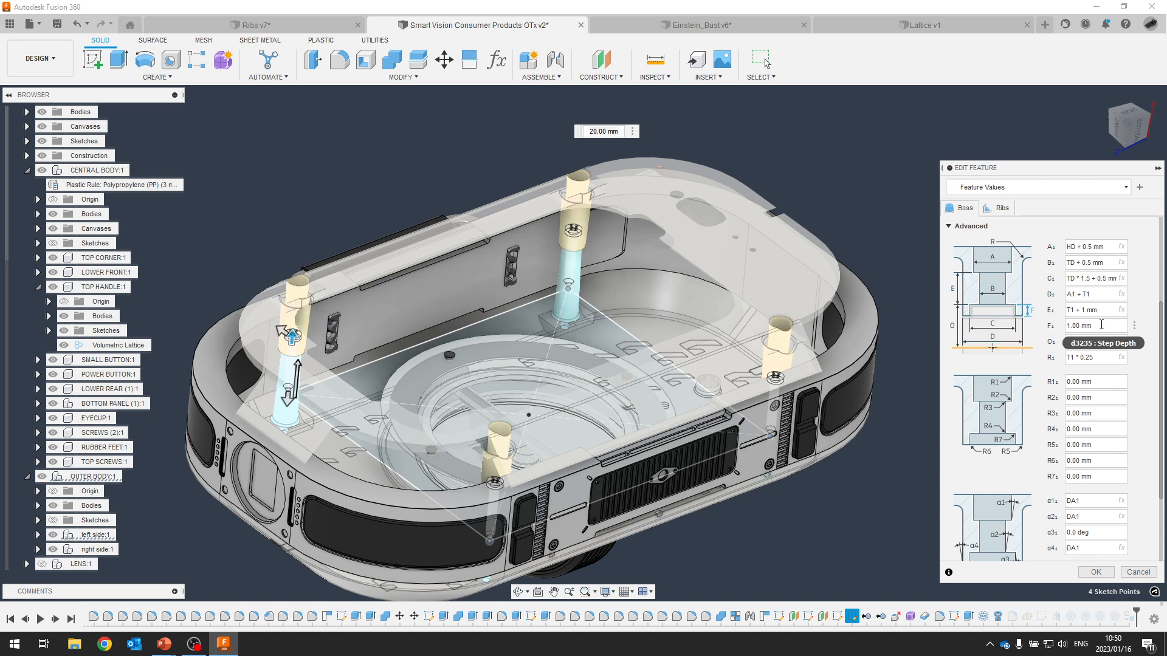
{"action": "scroll", "coordinate": [1046, 314], "scroll_direction": "down", "scroll_amount": 3}
{"action": "scroll", "coordinate": [1053, 315], "scroll_direction": "up", "scroll_amount": 2}
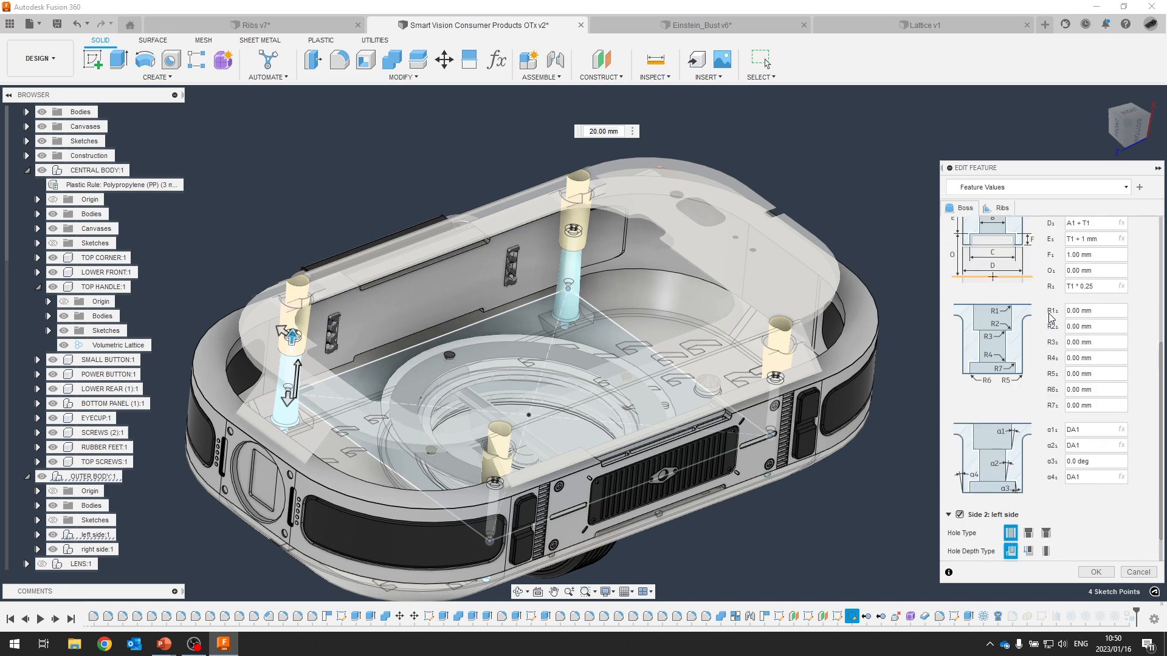
{"action": "scroll", "coordinate": [1058, 331], "scroll_direction": "up", "scroll_amount": 1}
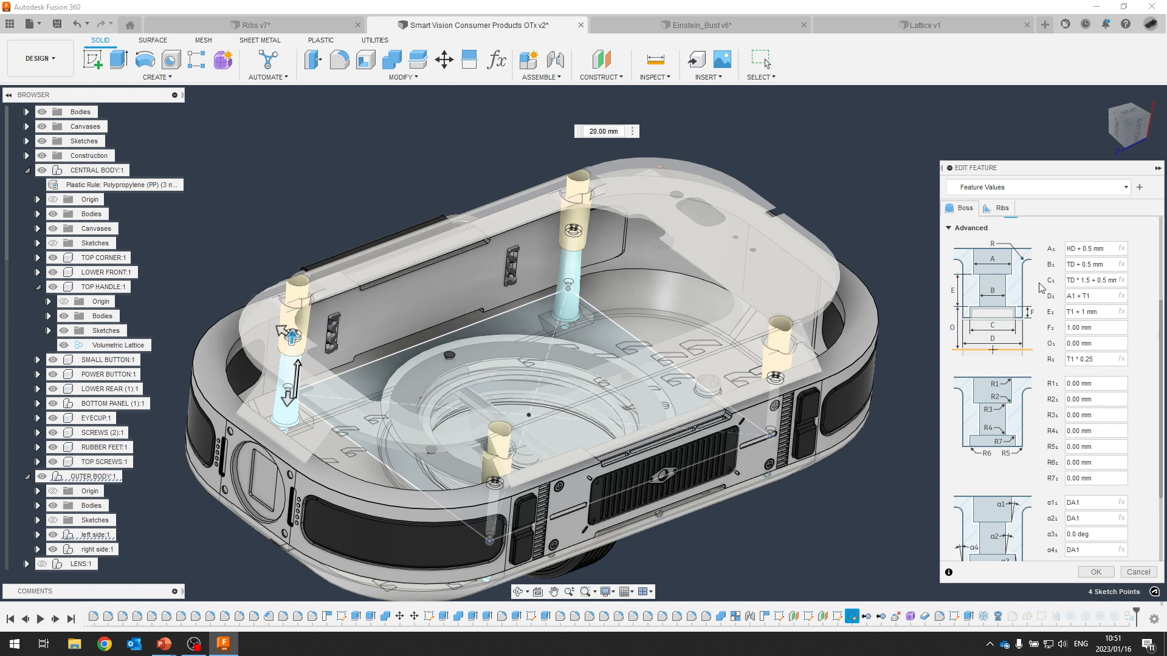
{"action": "scroll", "coordinate": [964, 261], "scroll_direction": "down", "scroll_amount": 3}
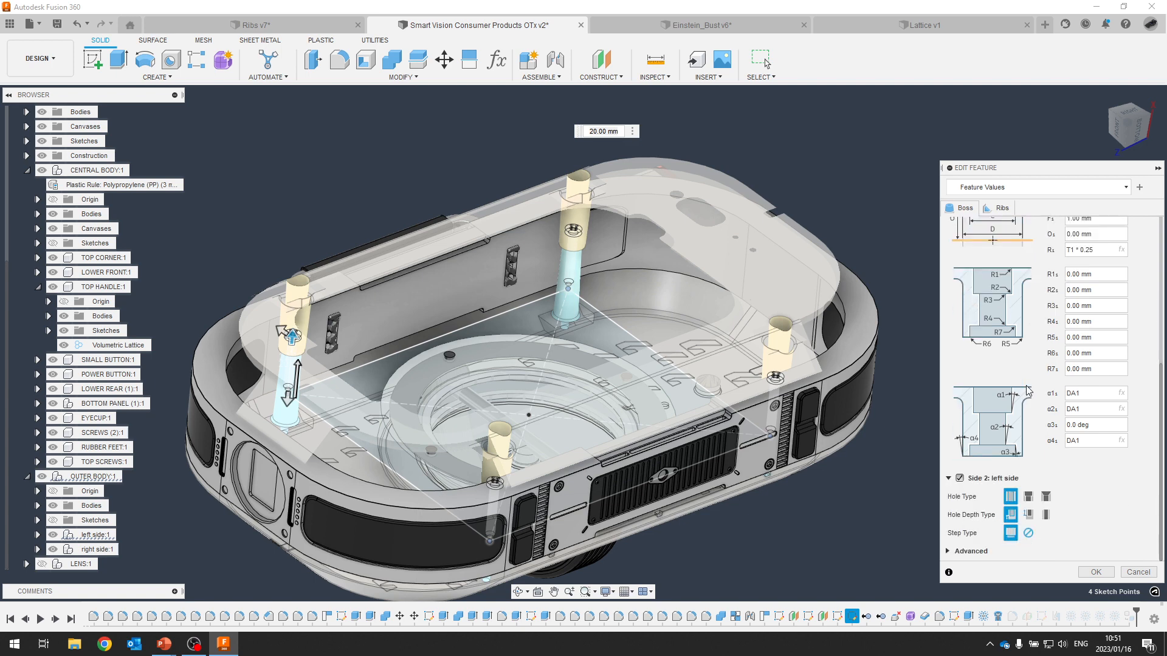
{"action": "scroll", "coordinate": [967, 277], "scroll_direction": "up", "scroll_amount": 3}
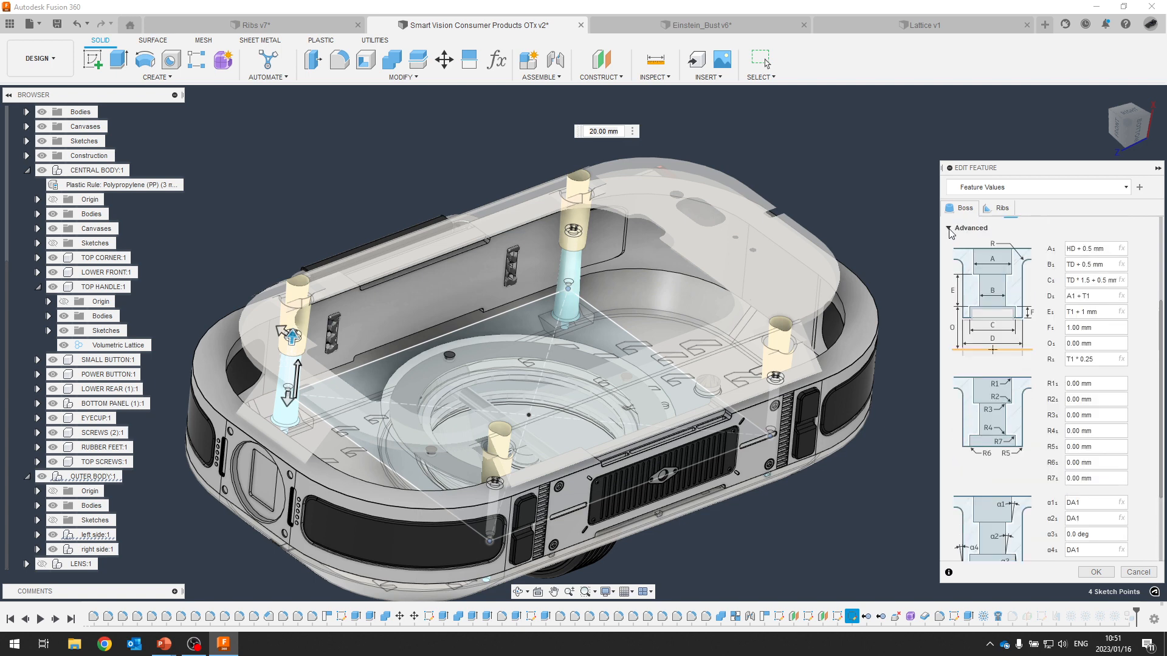
{"action": "left_click", "coordinate": [949, 229]}
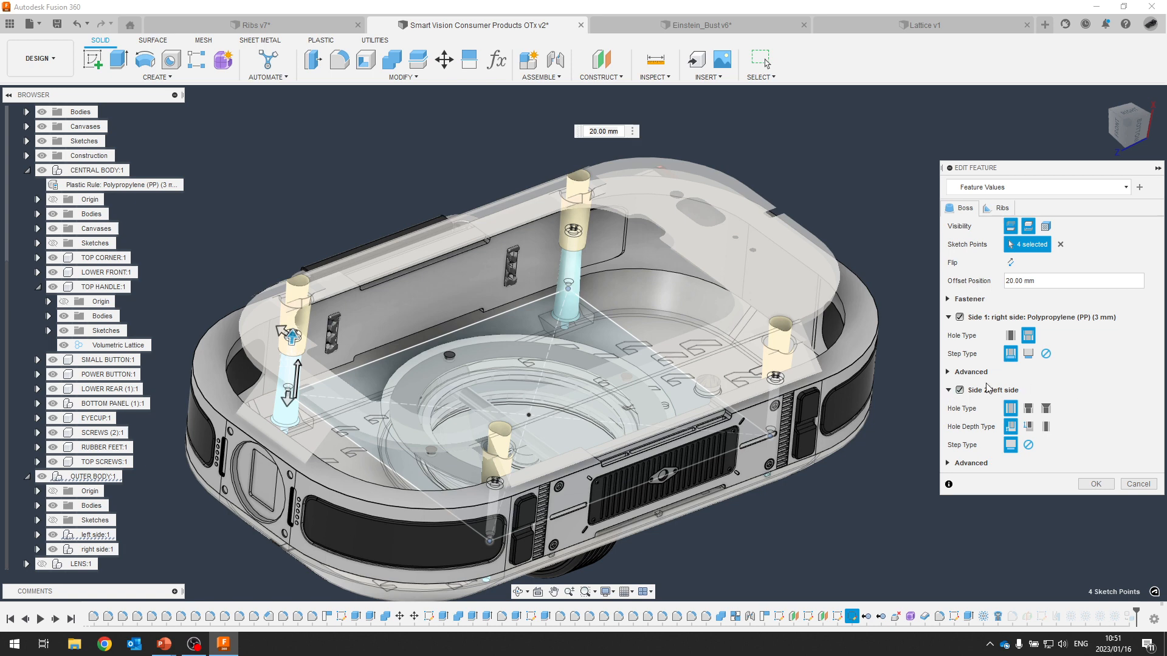
Review the advanced dimensions, fillet radii and draft angles of the boss feature's Side 2.
{"action": "left_click", "coordinate": [949, 391]}
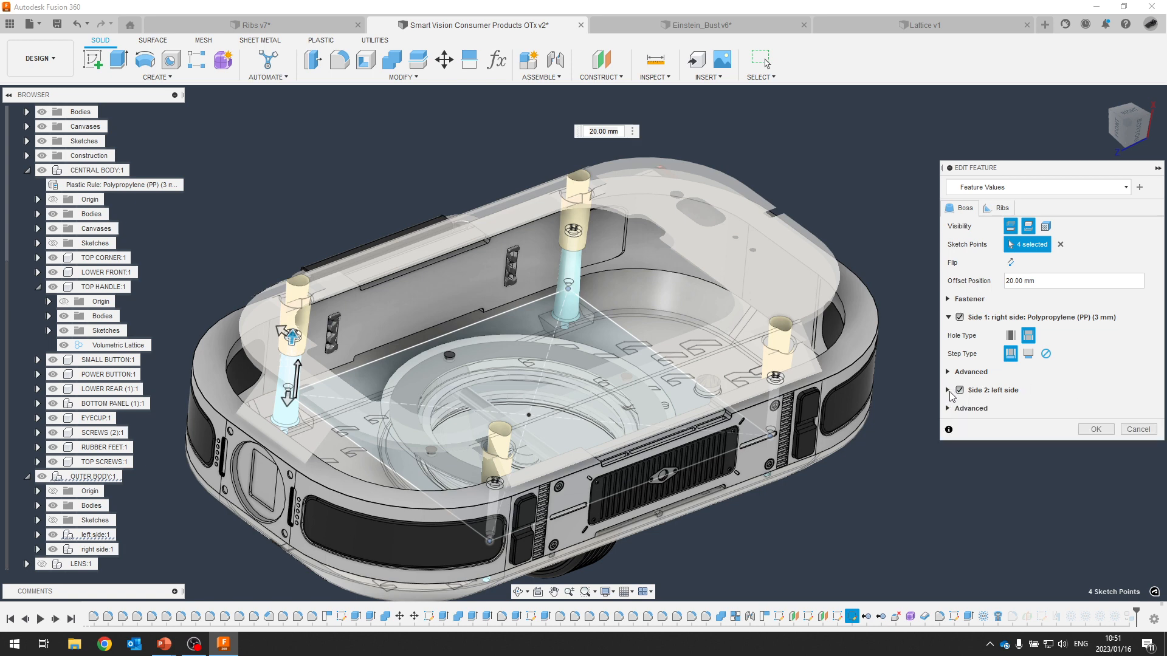
{"action": "left_click", "coordinate": [949, 391]}
{"action": "left_click", "coordinate": [948, 464]}
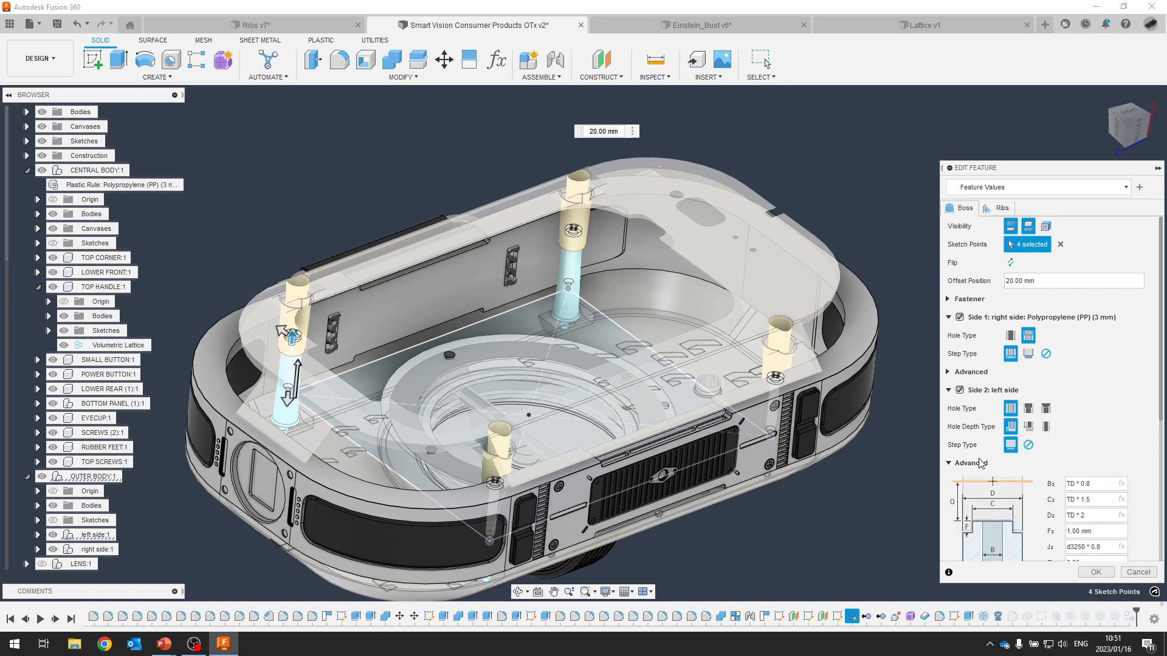
{"action": "scroll", "coordinate": [1110, 424], "scroll_direction": "down", "scroll_amount": 3}
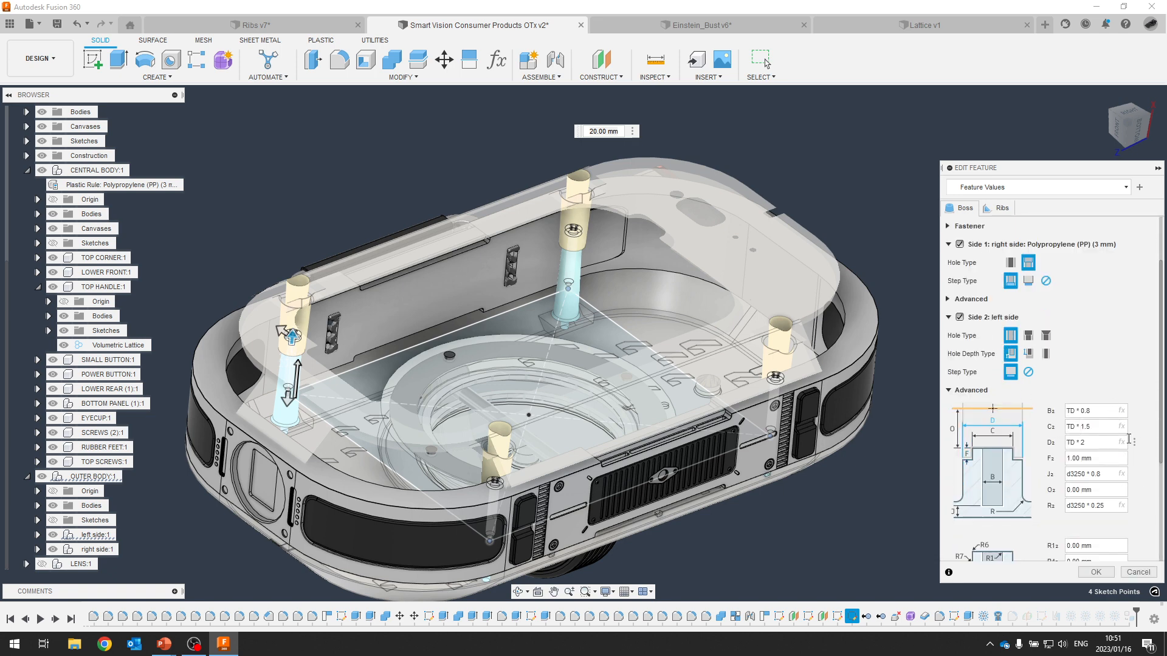
{"action": "scroll", "coordinate": [1131, 428], "scroll_direction": "down", "scroll_amount": 5}
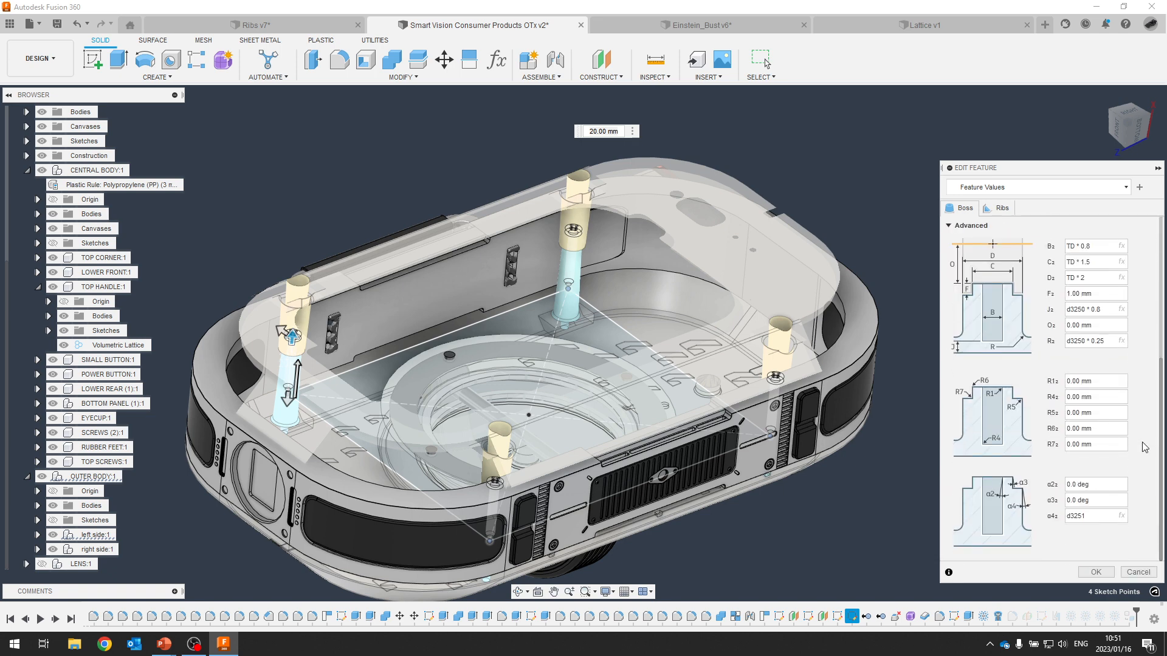
{"action": "scroll", "coordinate": [1145, 447], "scroll_direction": "up", "scroll_amount": 2}
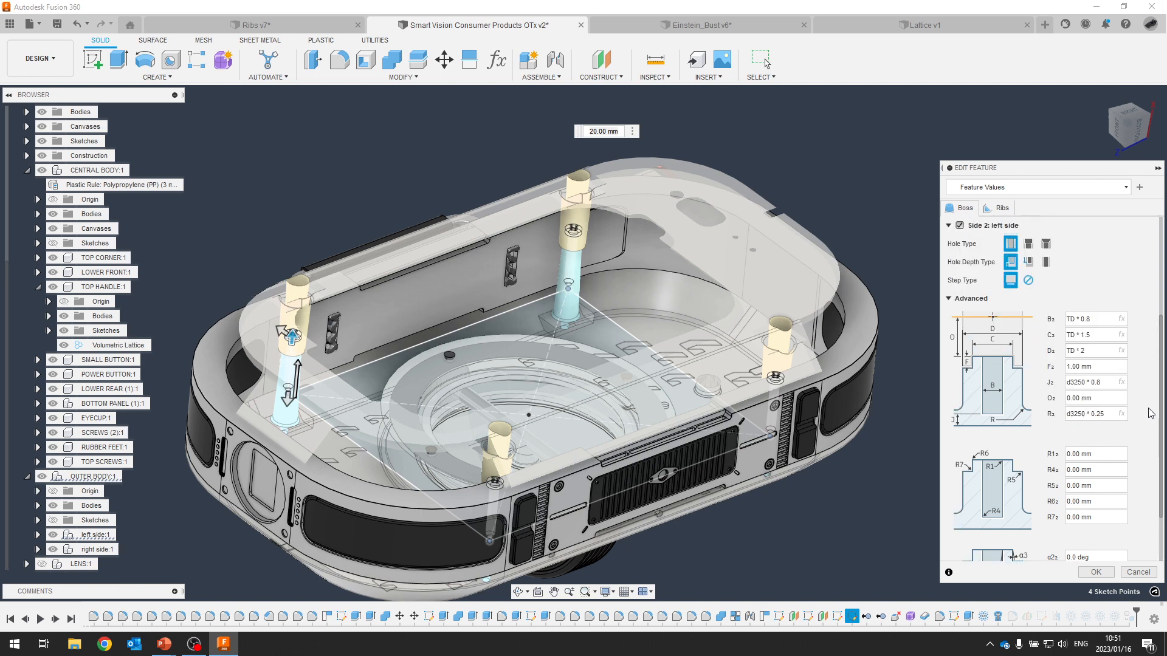
{"action": "scroll", "coordinate": [1121, 392], "scroll_direction": "up", "scroll_amount": 1}
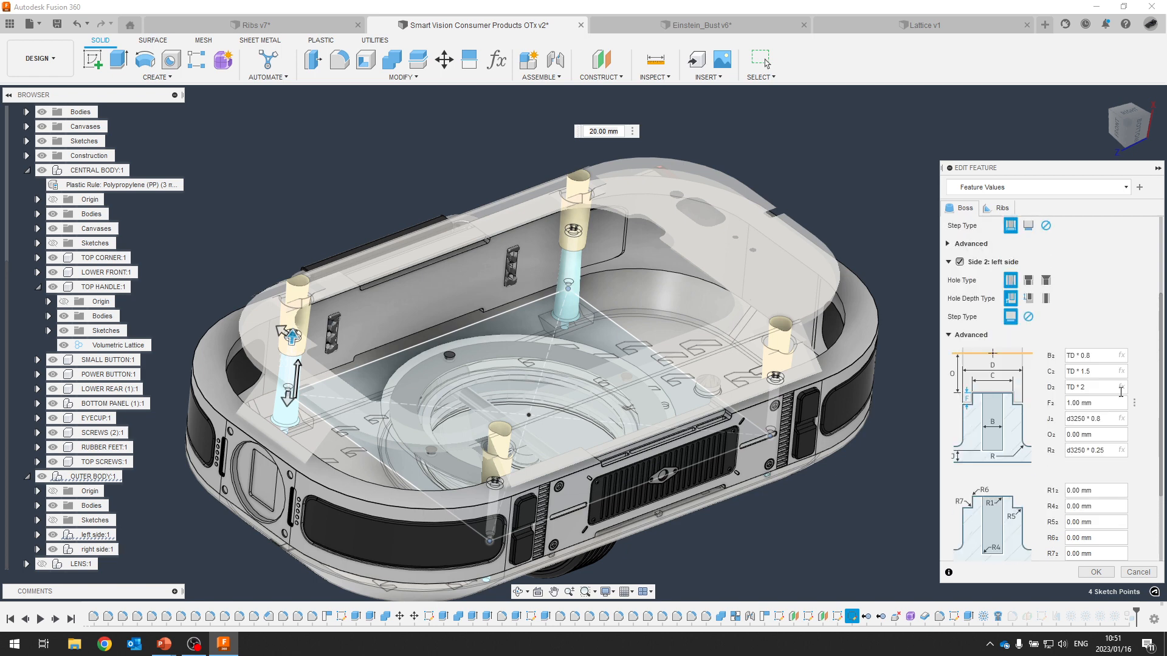
{"action": "left_click", "coordinate": [949, 335]}
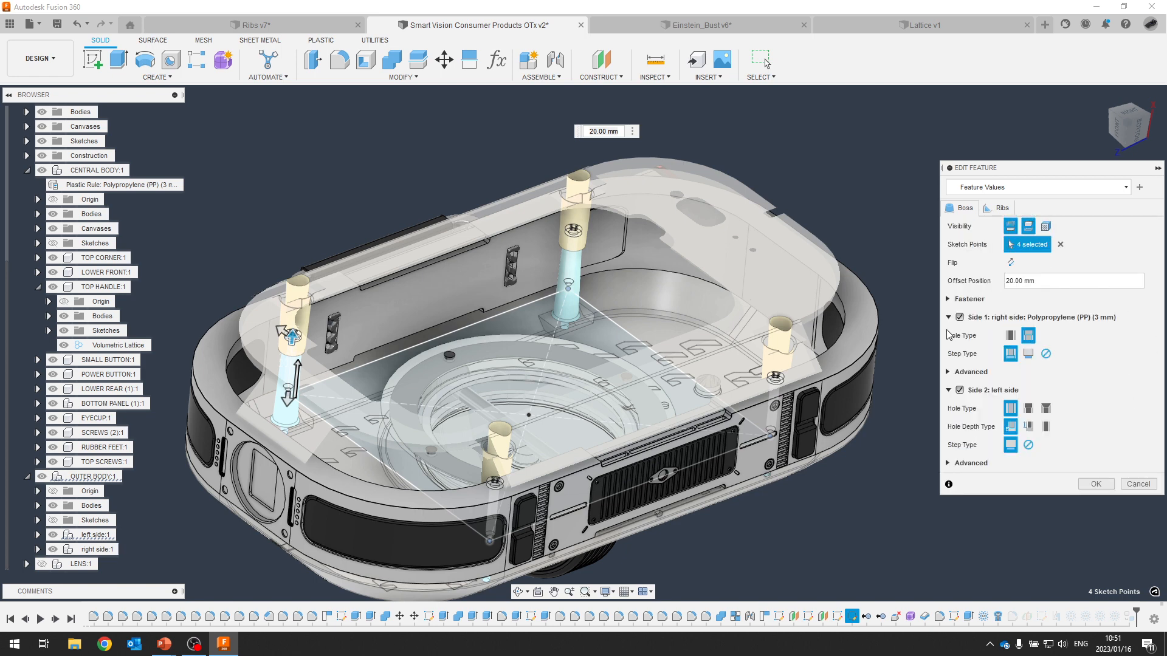
Open the boss feature's rib settings, enable four ribs on Side 1 and inspect them around the bosses.
{"action": "left_click", "coordinate": [996, 210]}
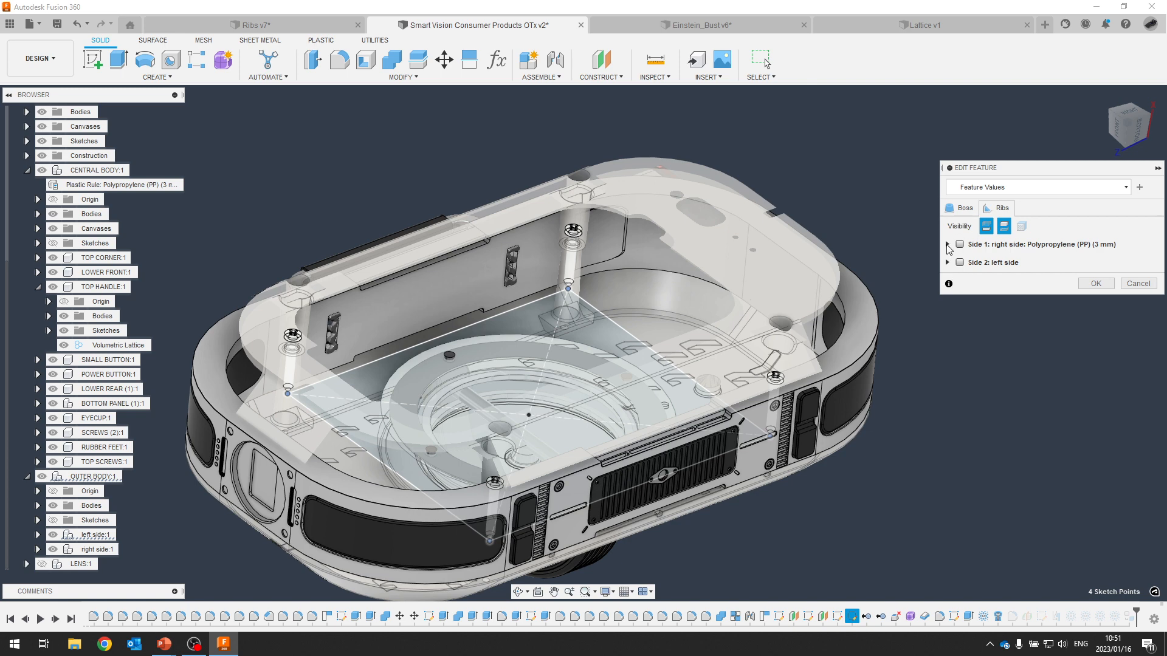
{"action": "left_click", "coordinate": [948, 245]}
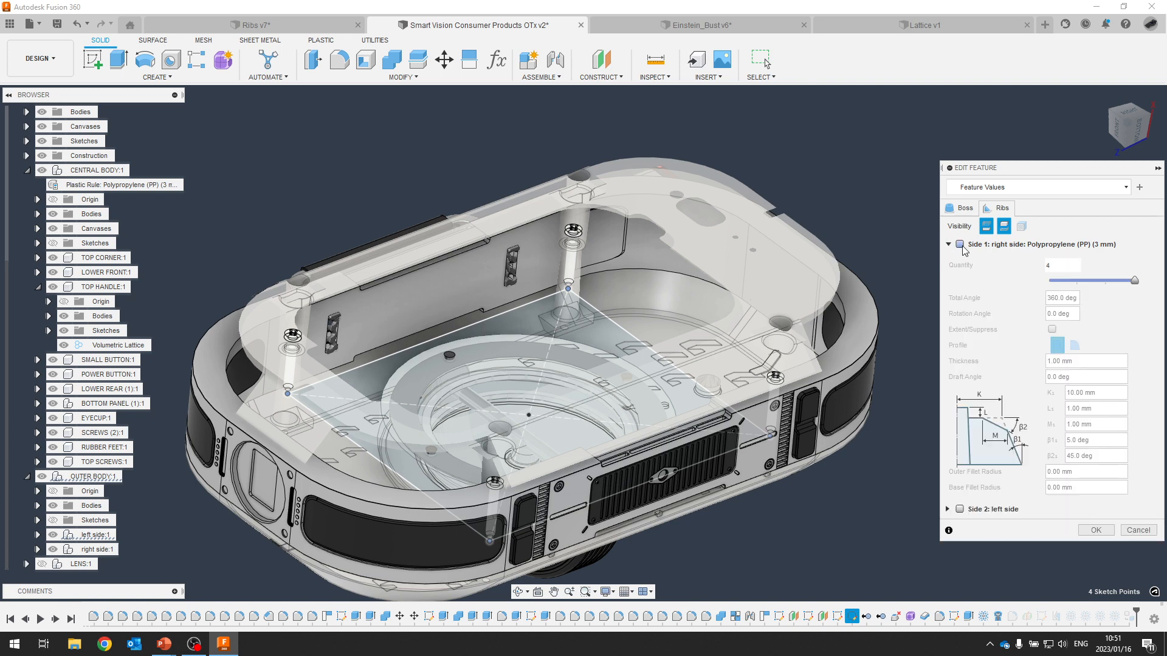
{"action": "left_click", "coordinate": [961, 246]}
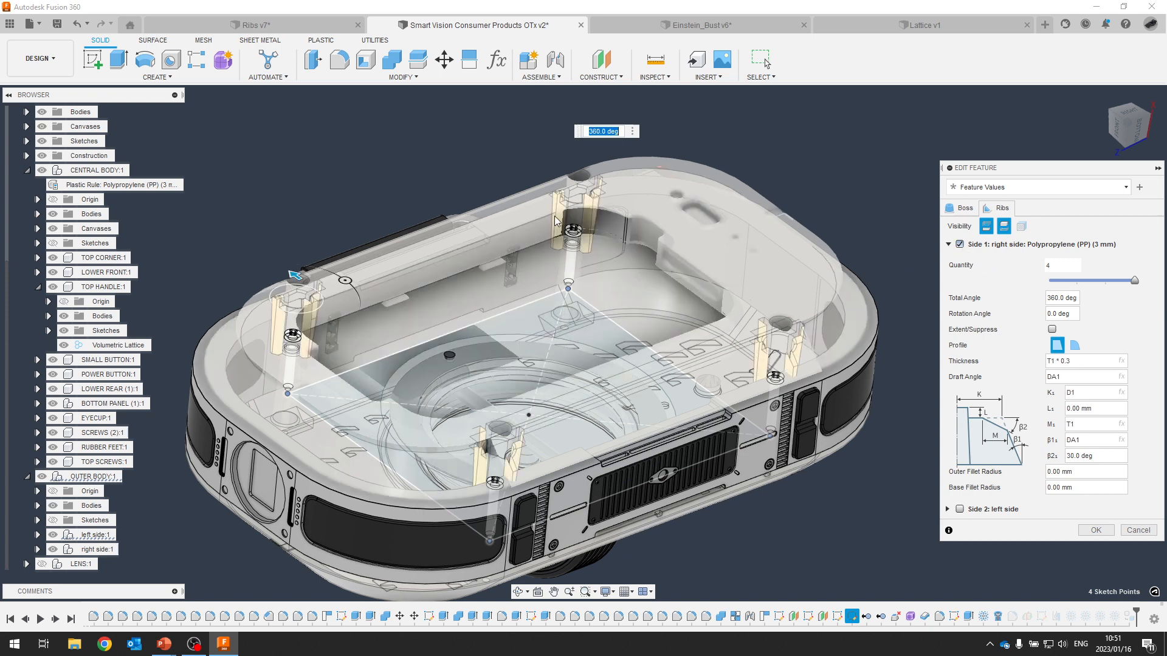
{"action": "scroll", "coordinate": [555, 216], "scroll_direction": "up", "scroll_amount": 4}
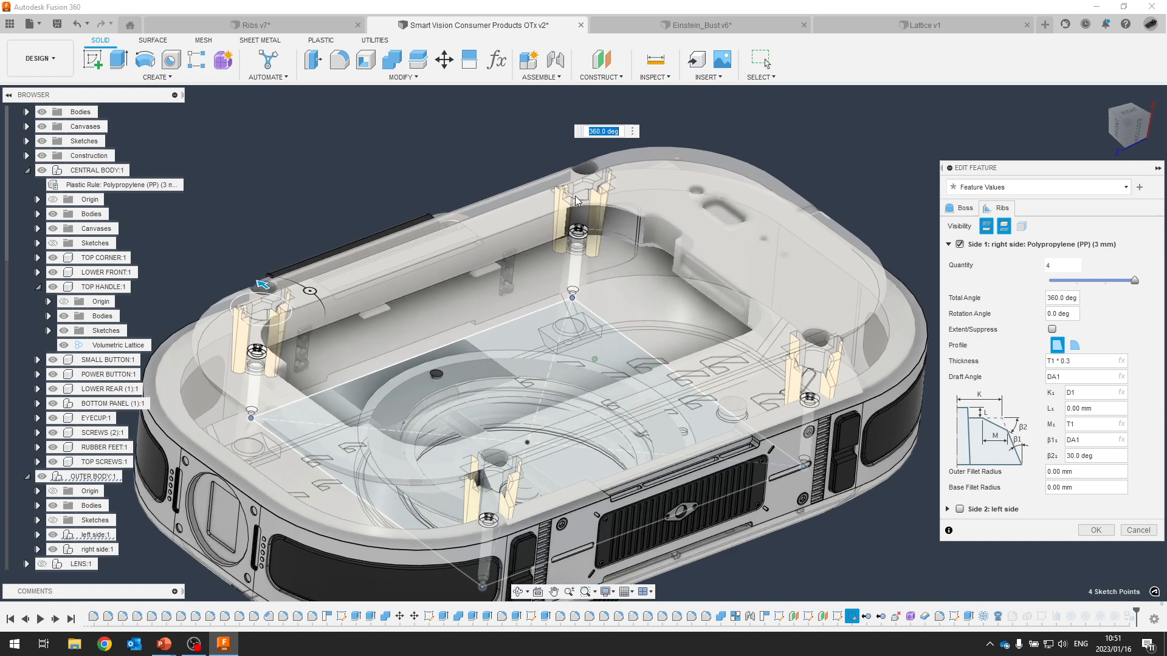
{"action": "middle_click_drag", "start_coordinate": [576, 197], "coordinate": [431, 132], "text": "shift"}
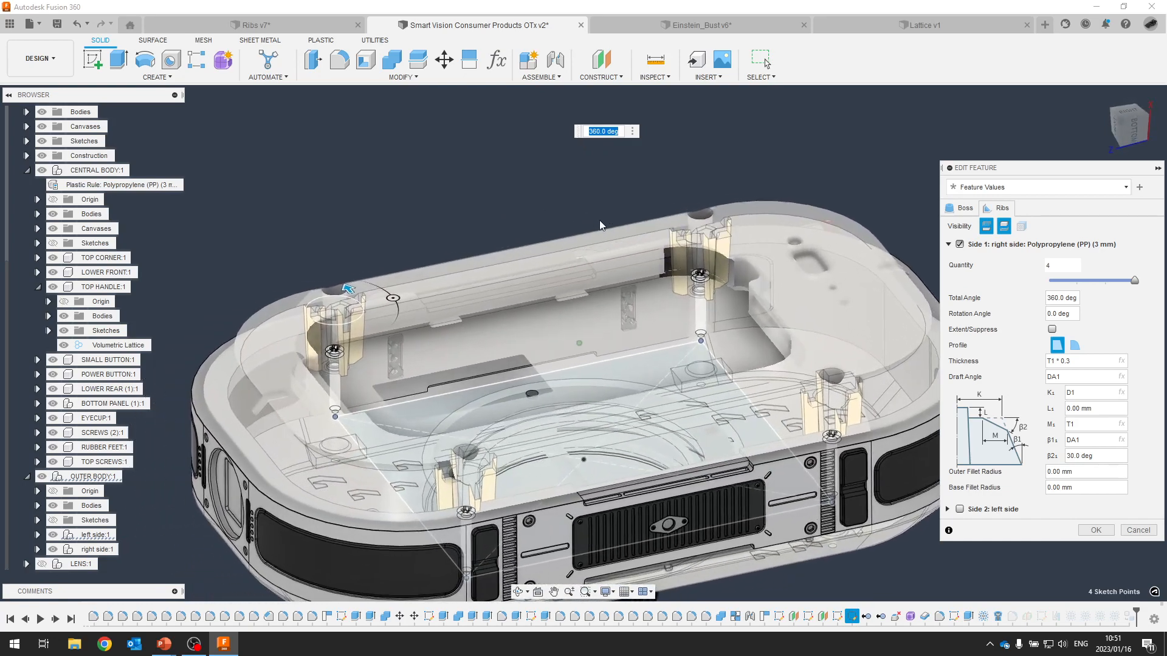
Disable the Side 1 ribs, enable four ribs on Side 2 instead and apply the boss feature edit.
{"action": "left_click", "coordinate": [960, 245]}
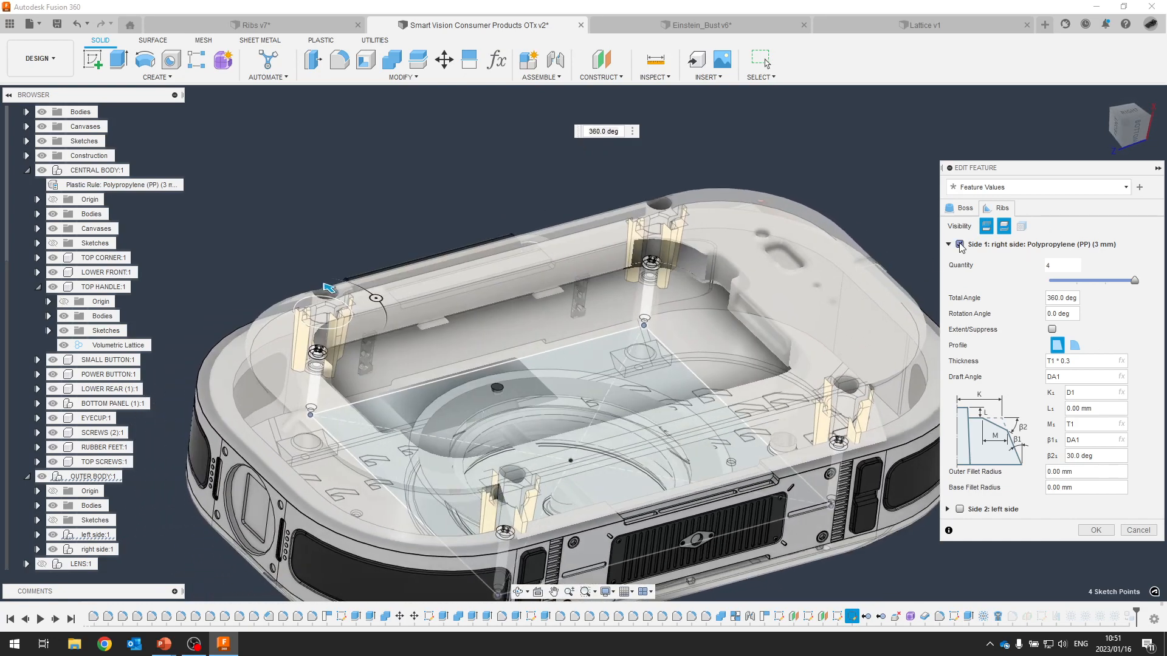
{"action": "left_click", "coordinate": [959, 245]}
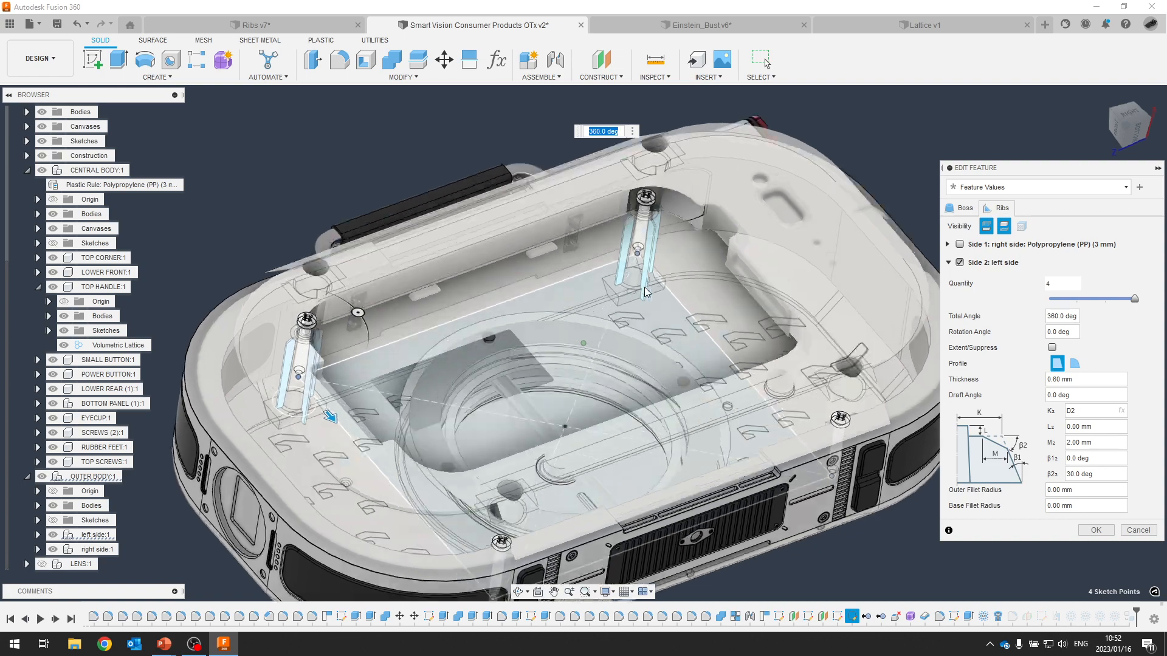
{"action": "scroll", "coordinate": [605, 333], "scroll_direction": "up", "scroll_amount": 6}
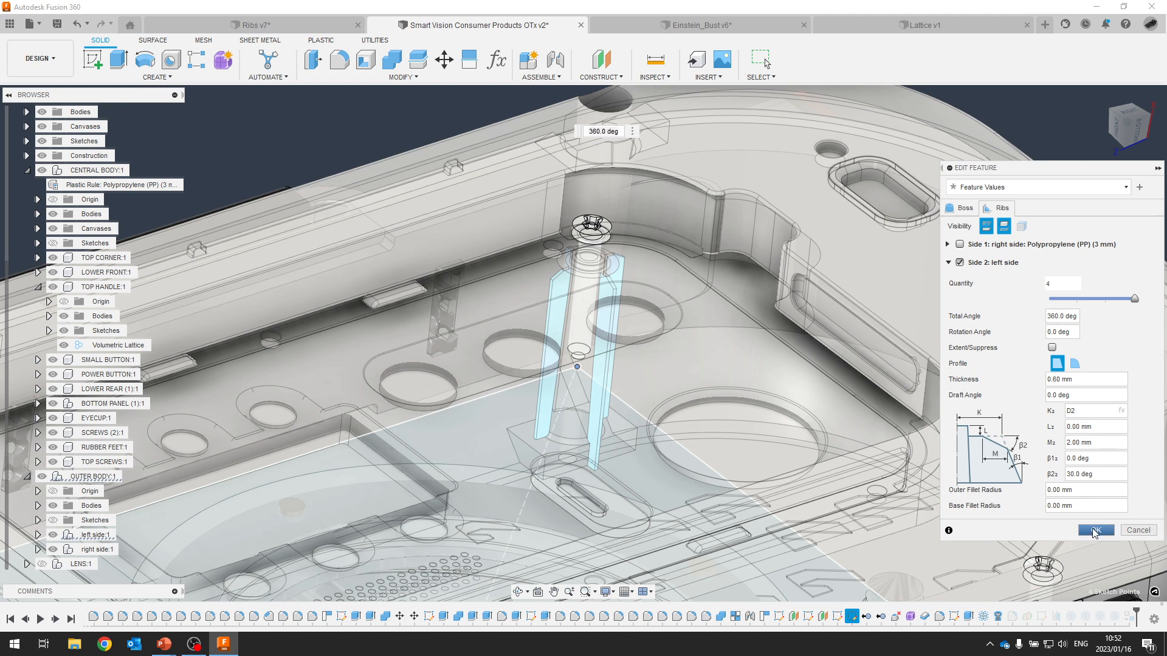
{"action": "key", "text": "Return"}
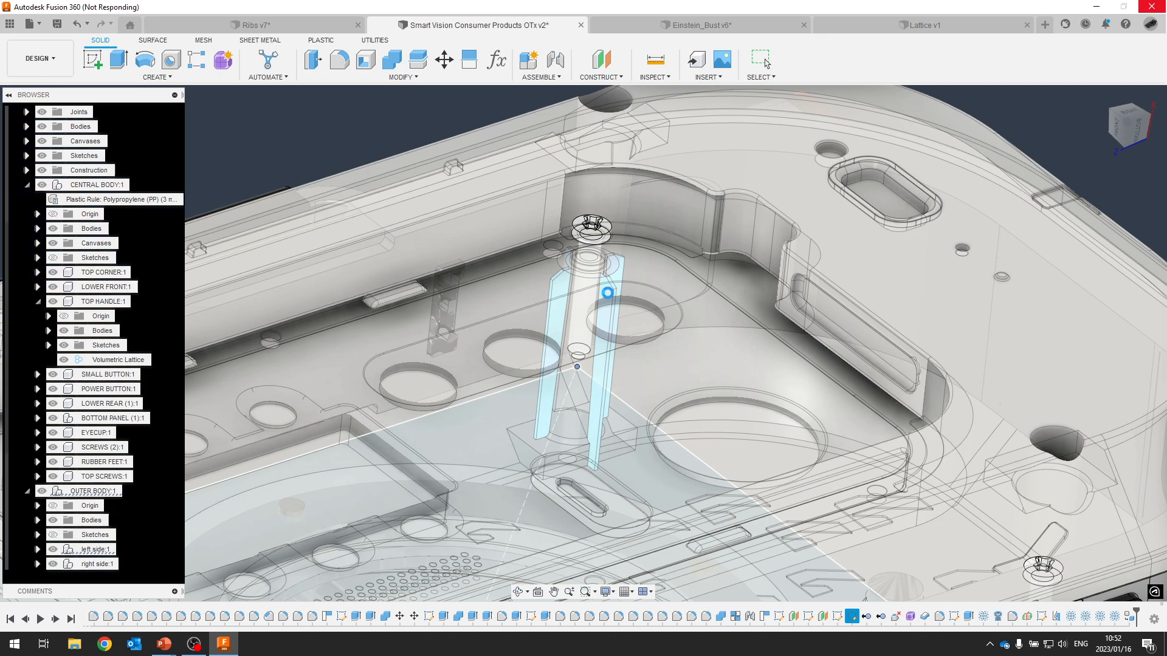
{"action": "scroll", "coordinate": [608, 293], "scroll_direction": "down", "scroll_amount": 5}
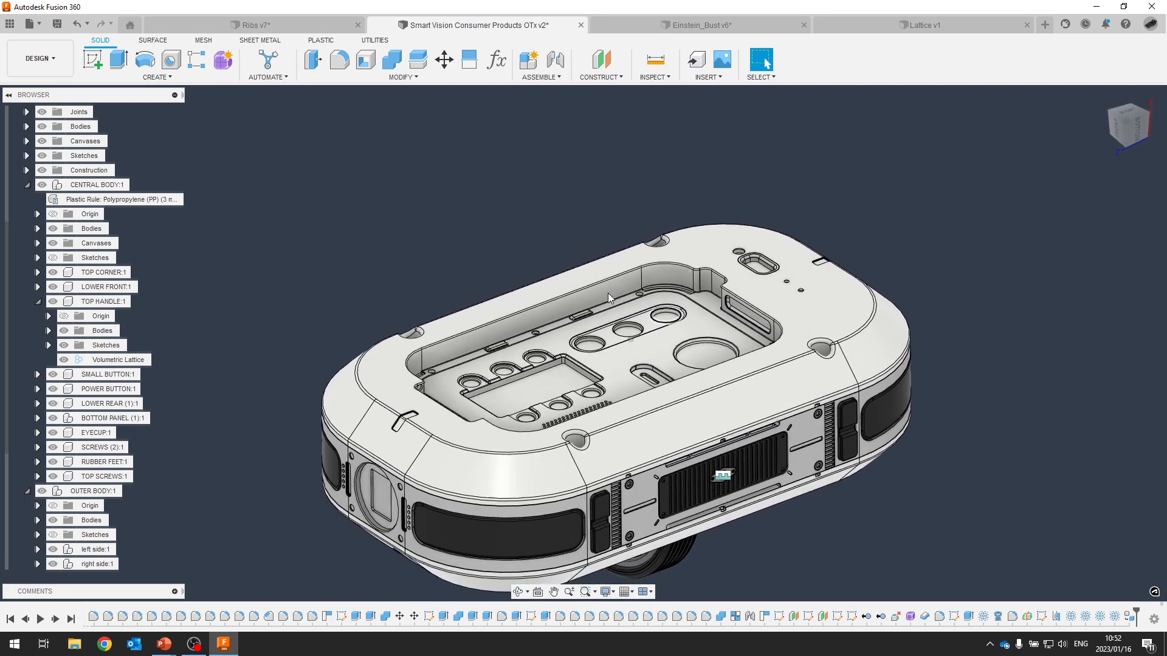
Inspect the left side's ribbed bosses with the right side hidden, and the right side's bosses with the left side and central body hidden.
{"action": "left_click", "coordinate": [53, 564]}
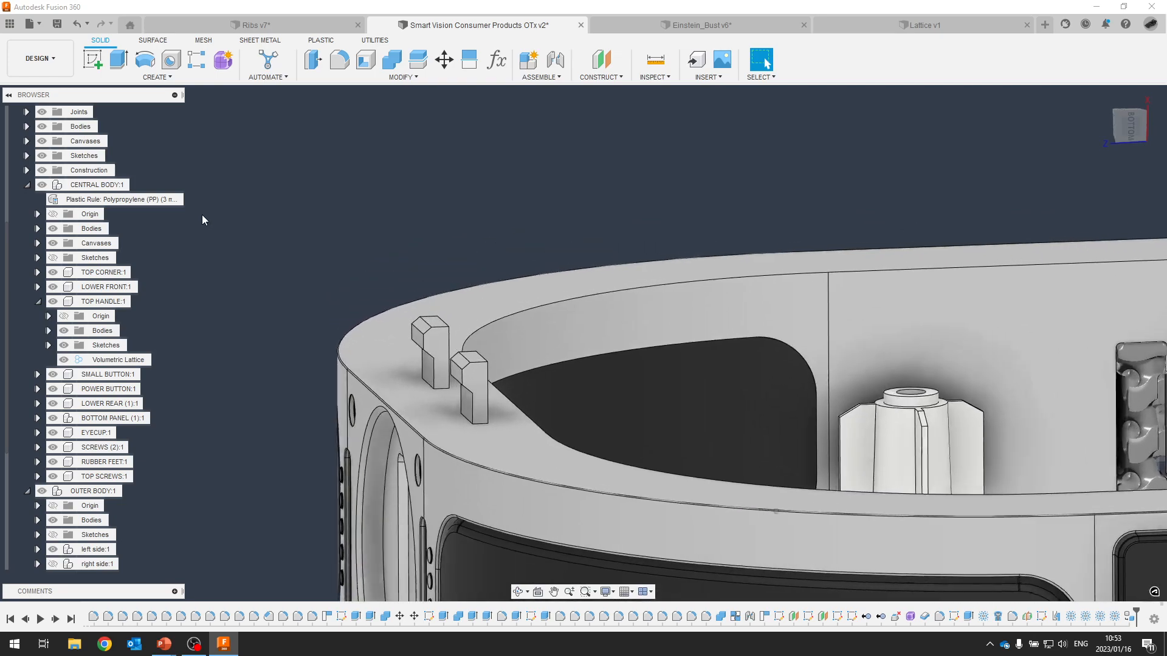
{"action": "left_click", "coordinate": [53, 564]}
{"action": "left_click", "coordinate": [53, 550]}
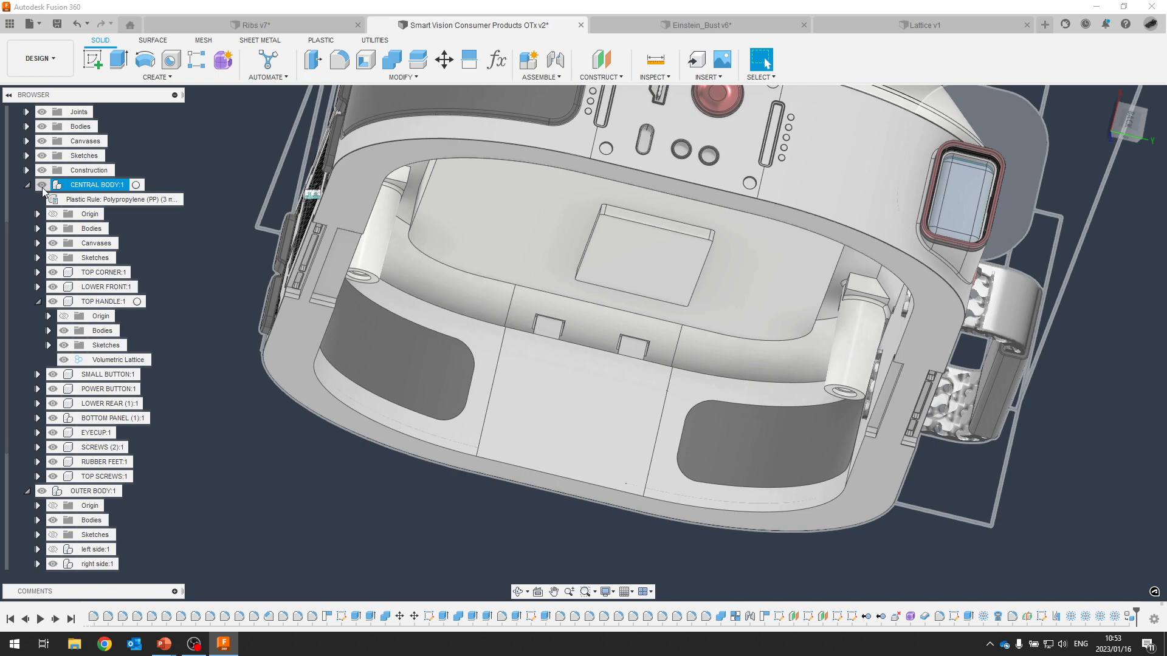
{"action": "left_click", "coordinate": [42, 186]}
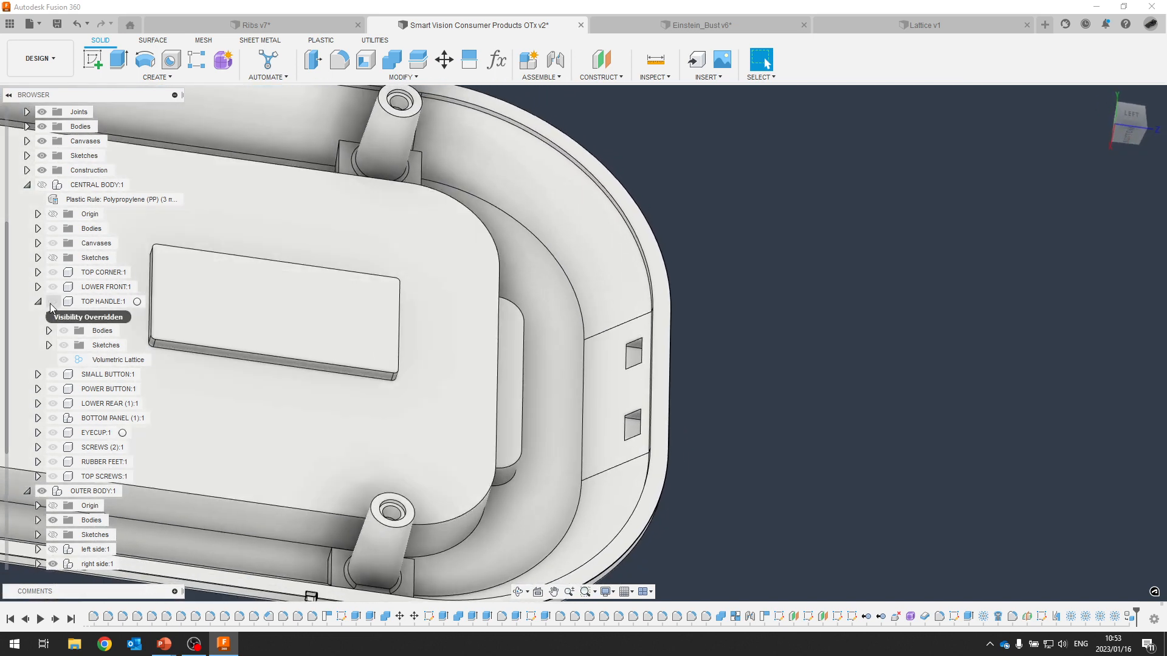
{"action": "left_click", "coordinate": [42, 185]}
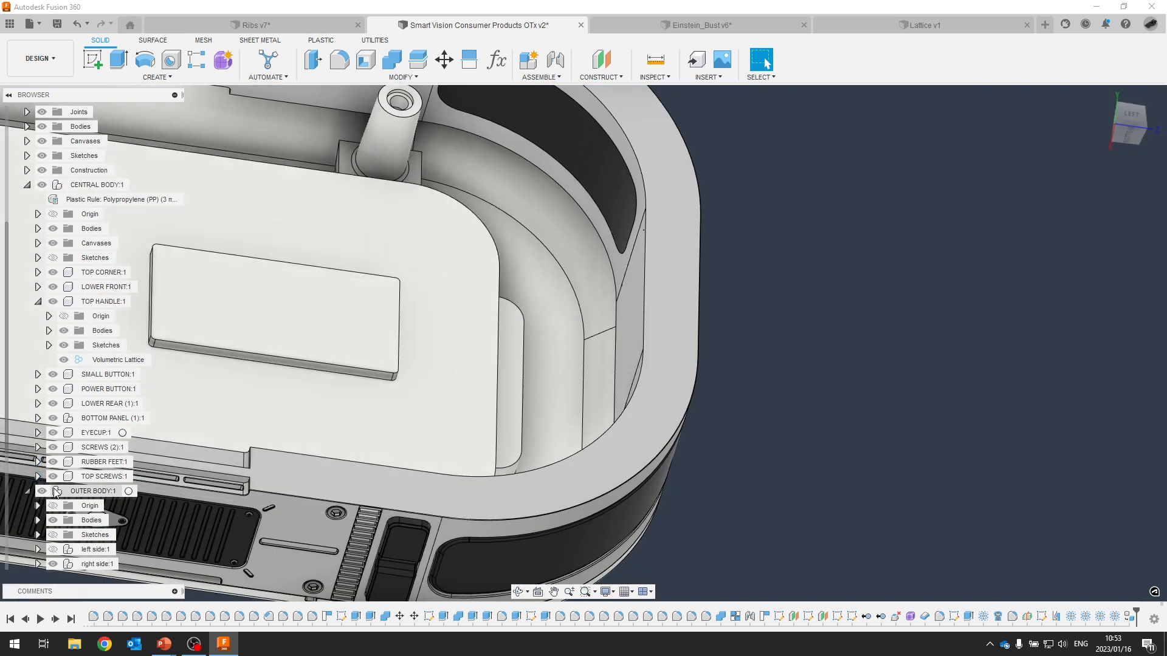
Hide the right side component, open the snap fit feature for editing and inspect its two hooks up close.
{"action": "left_click", "coordinate": [53, 563]}
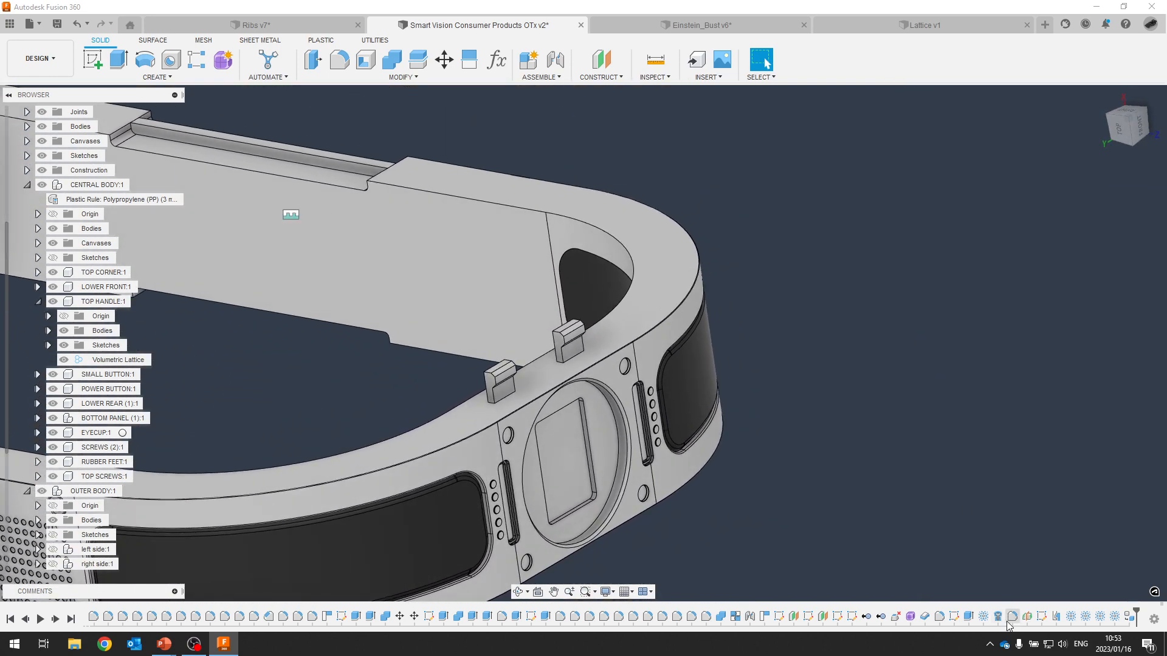
{"action": "double_click", "coordinate": [1058, 623]}
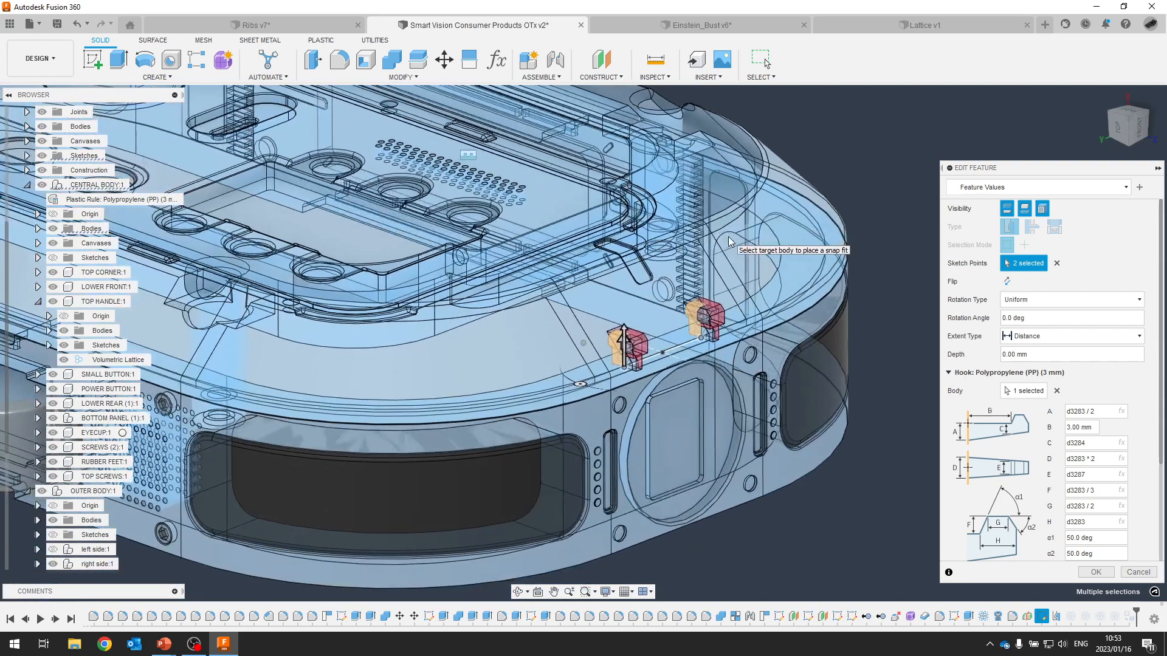
{"action": "scroll", "coordinate": [617, 296], "scroll_direction": "up", "scroll_amount": 3}
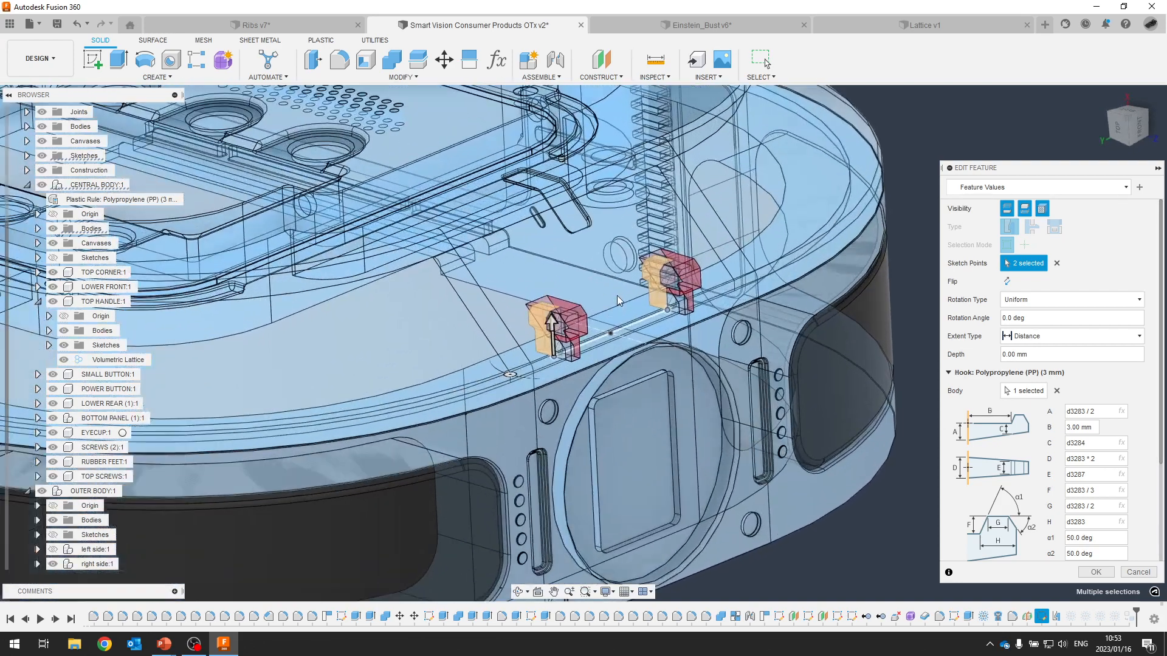
{"action": "scroll", "coordinate": [618, 295], "scroll_direction": "up", "scroll_amount": 5}
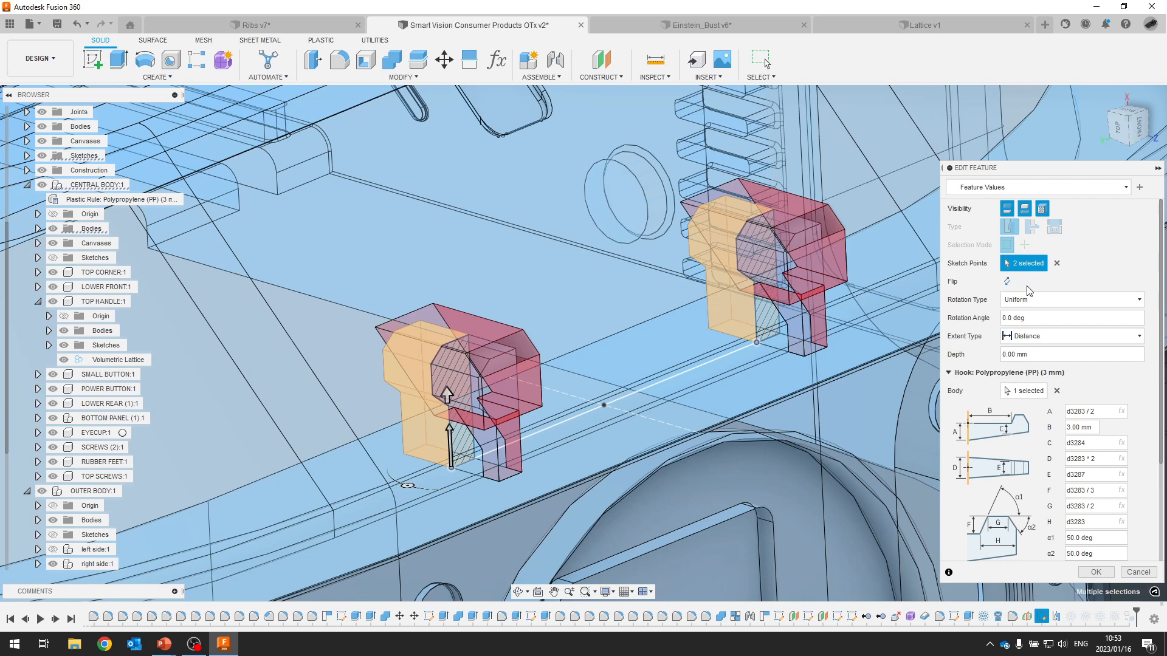
Set the snap fit's rotation angle to 90 deg and check the hook and groove profile from the top view.
{"action": "left_click", "coordinate": [1050, 355]}
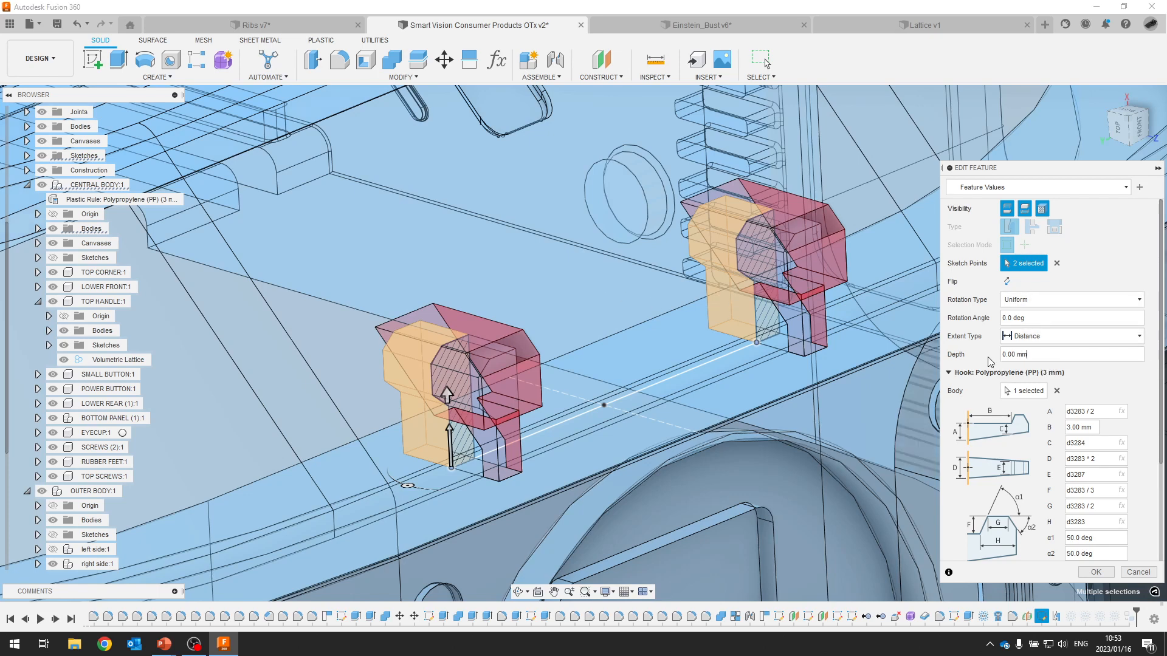
{"action": "left_click_drag", "start_coordinate": [1026, 317], "coordinate": [992, 318]}
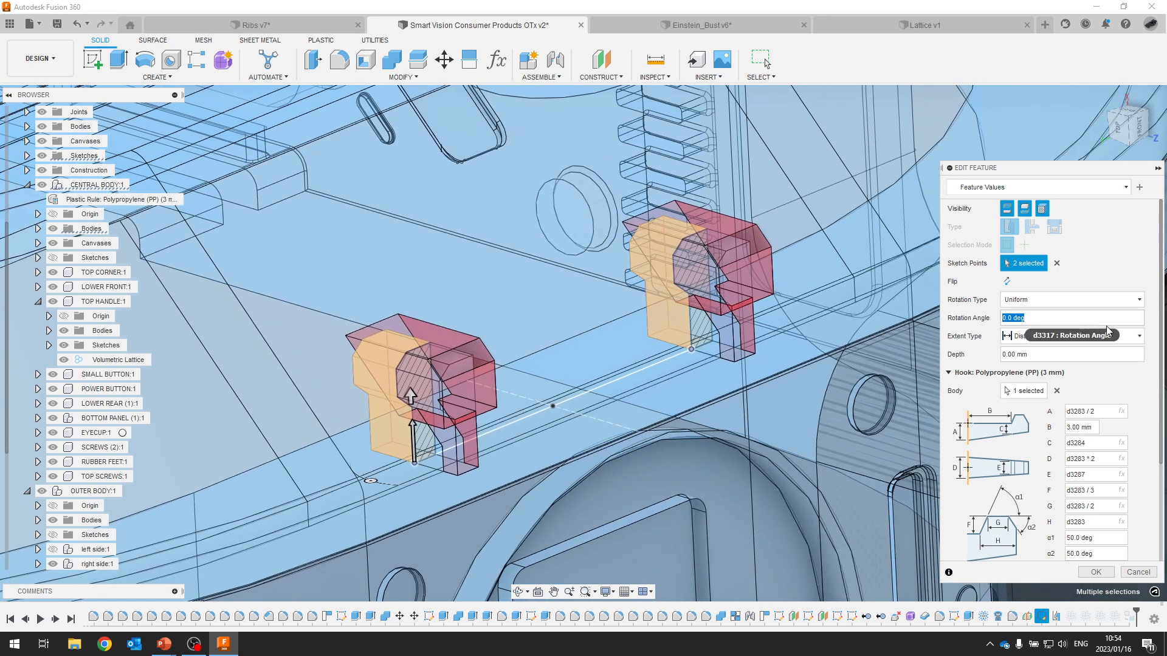
{"action": "type", "text": "90"}
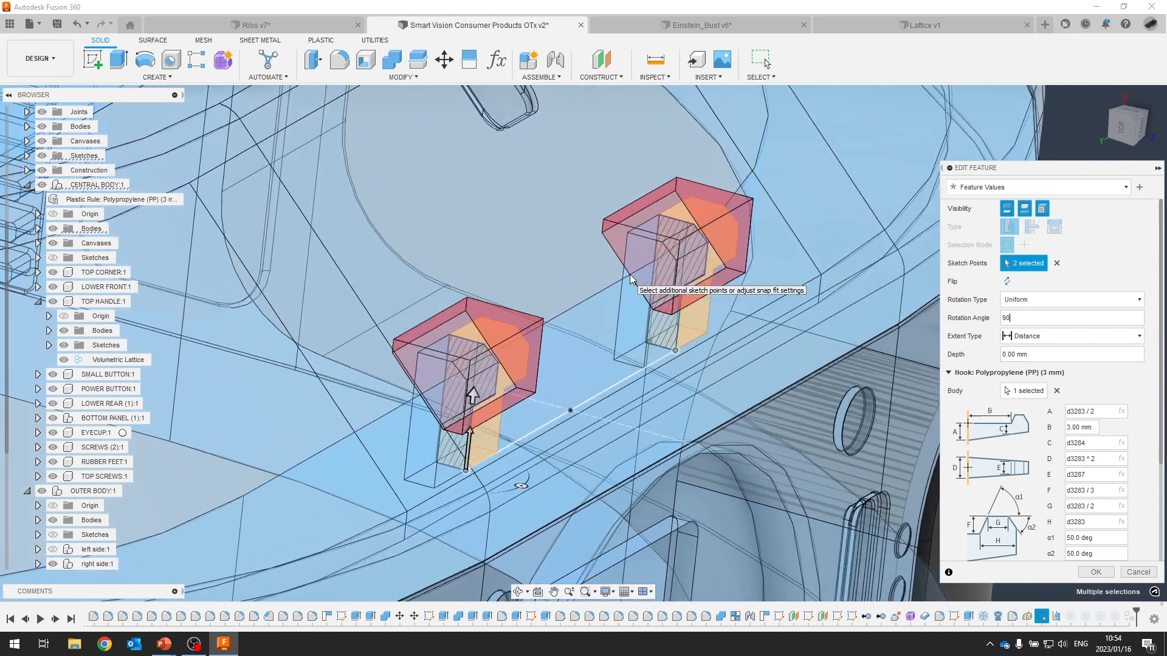
{"action": "left_click", "coordinate": [1123, 128]}
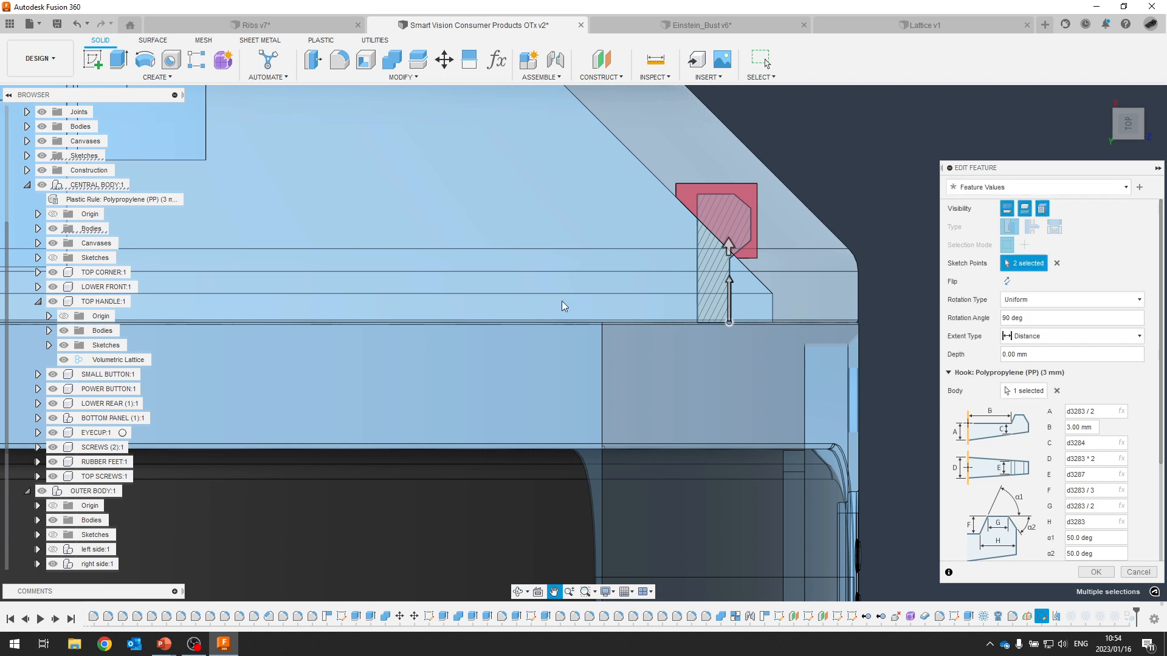
{"action": "scroll", "coordinate": [567, 323], "scroll_direction": "up", "scroll_amount": 2}
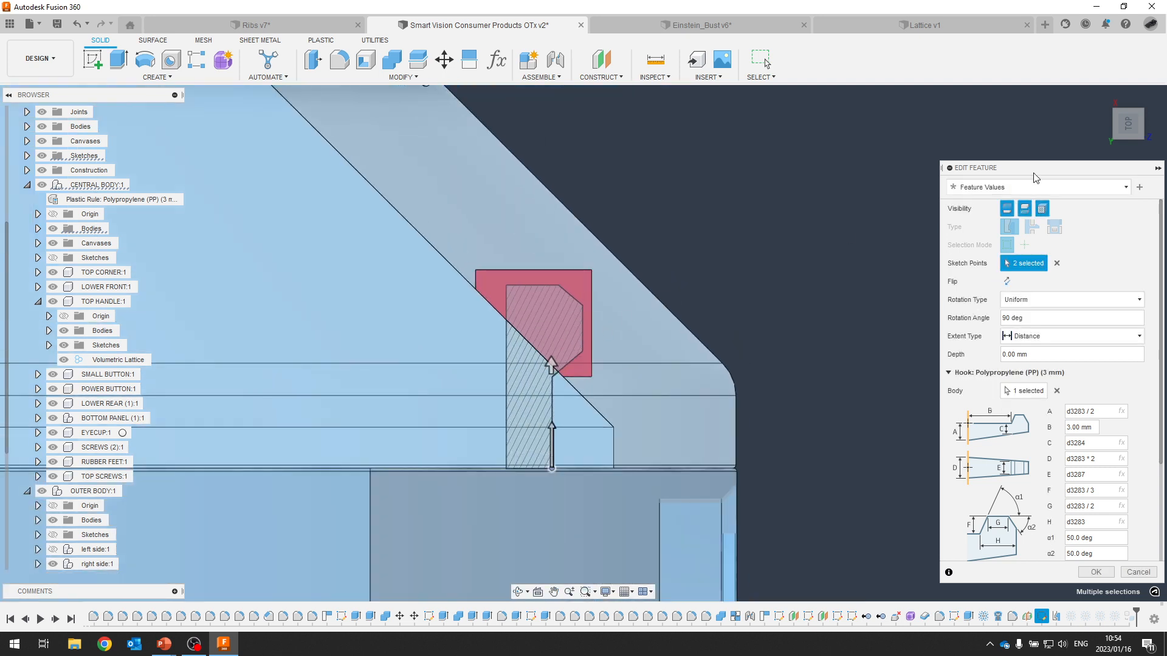
Save the current snap fit settings as a custom preset named My Snap Fit and check it among the presets.
{"action": "left_click", "coordinate": [1053, 183]}
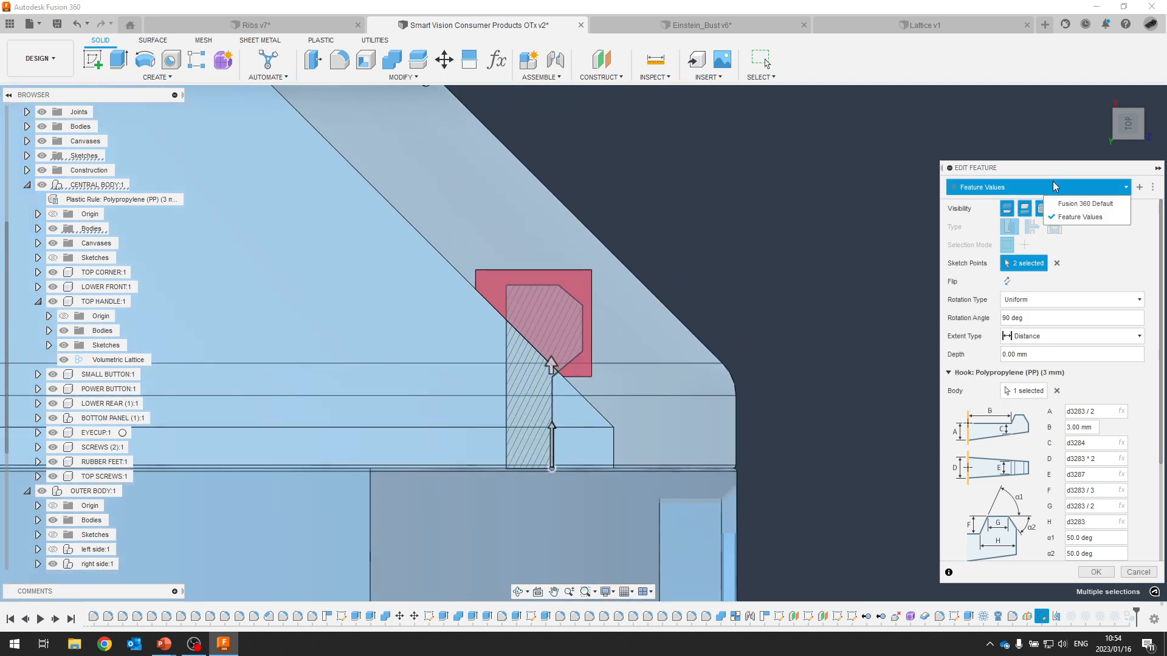
{"action": "left_click", "coordinate": [1105, 192]}
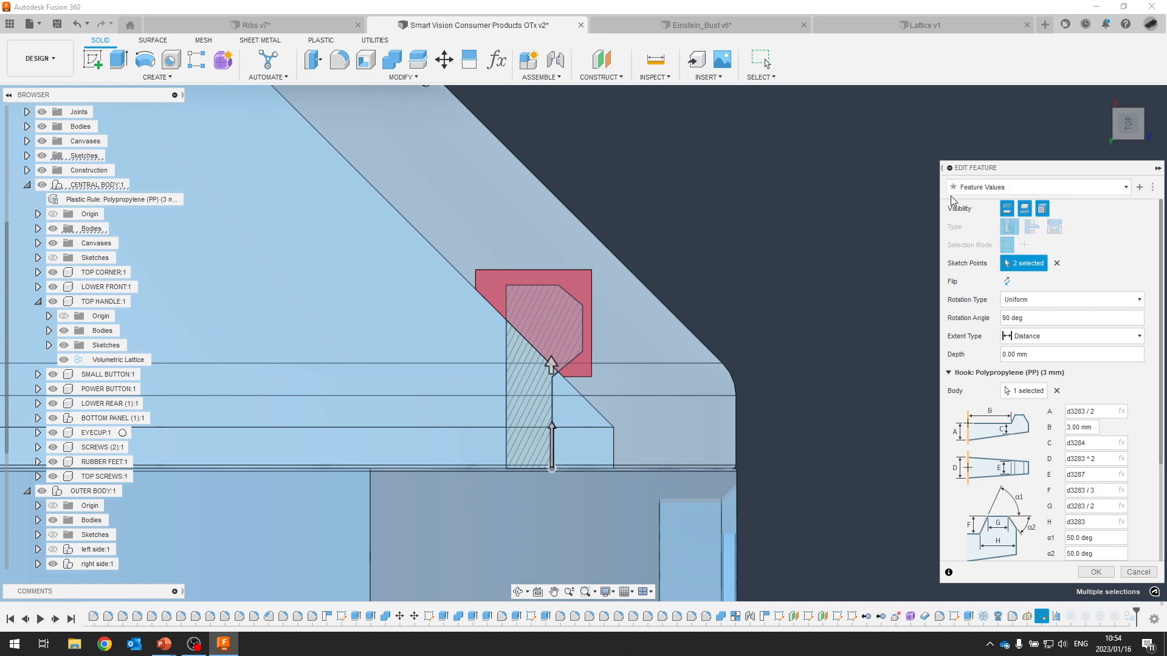
{"action": "left_click", "coordinate": [1140, 188]}
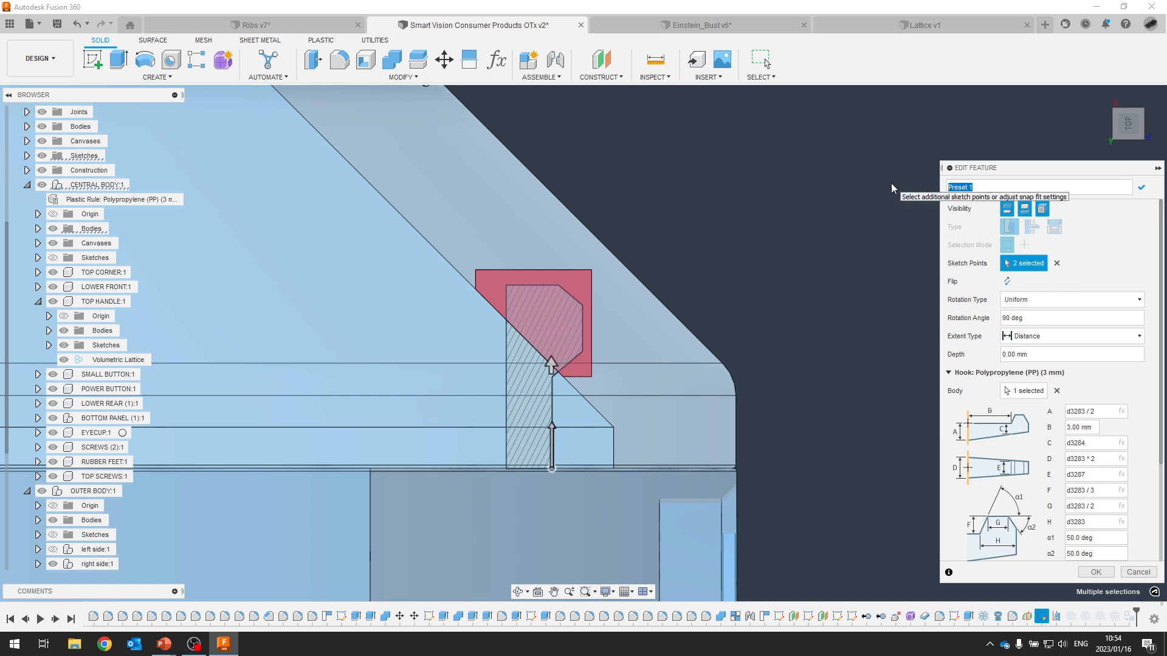
{"action": "type", "text": "My Snap Fit"}
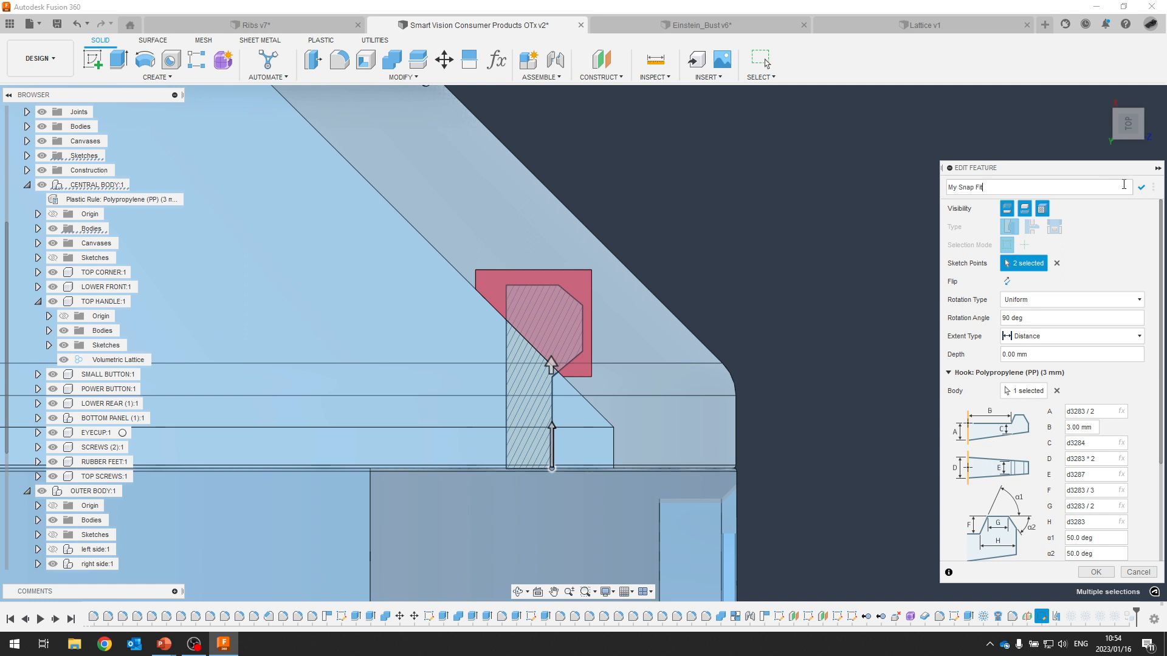
{"action": "left_click", "coordinate": [1141, 192]}
{"action": "left_click", "coordinate": [1105, 189]}
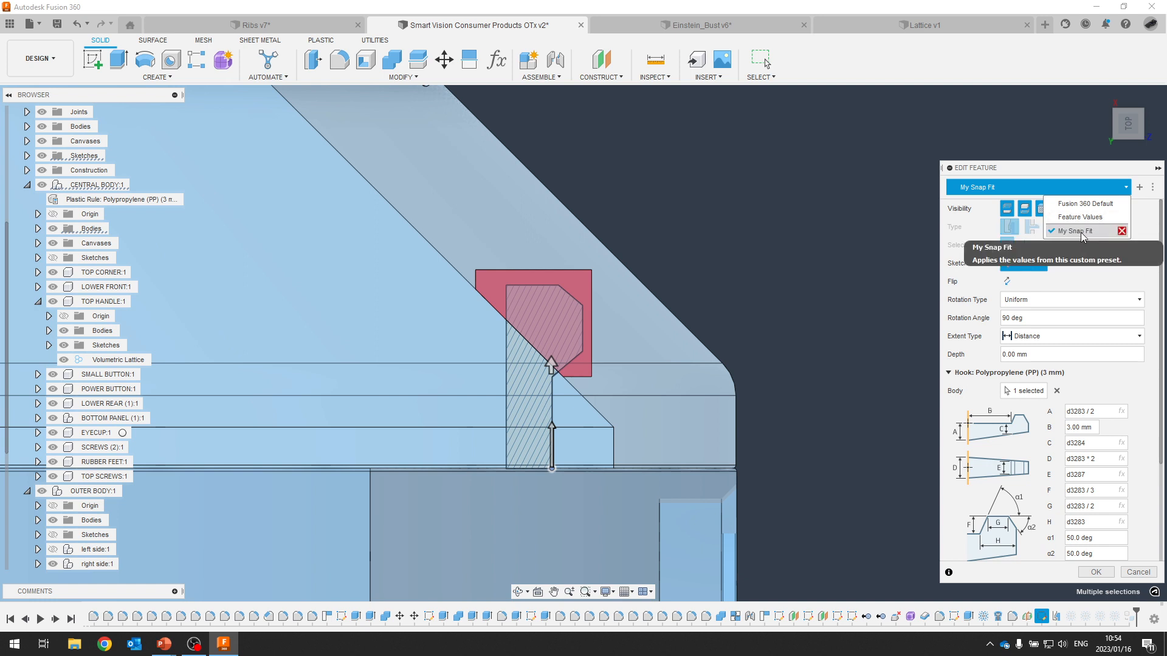
{"action": "left_click", "coordinate": [1061, 177]}
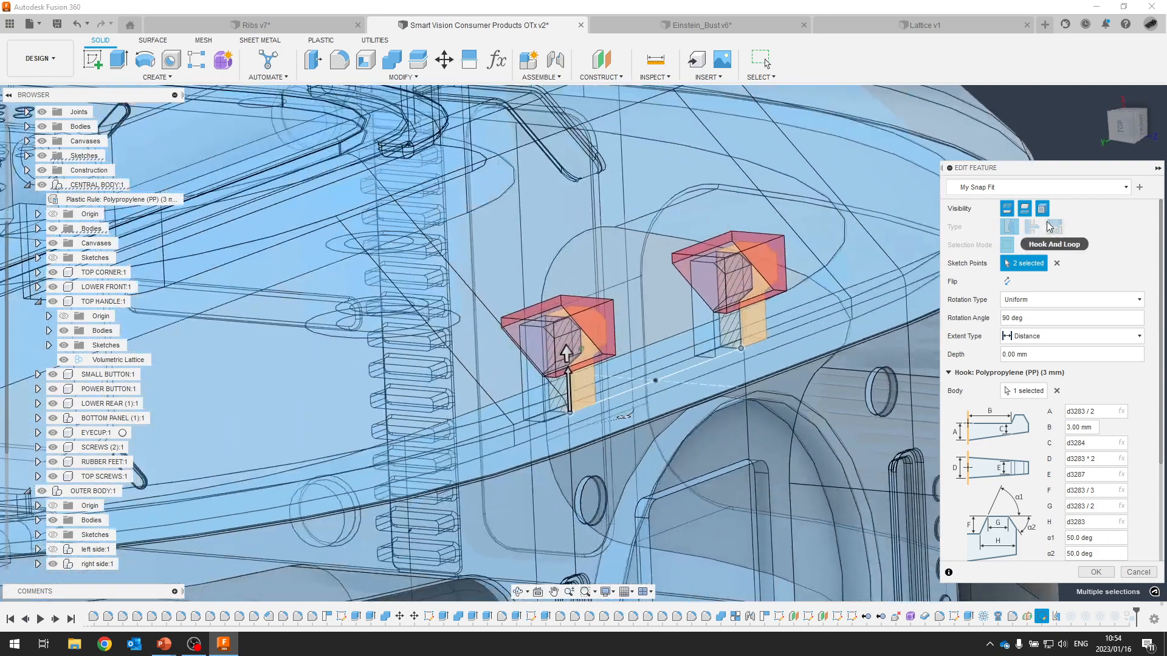
Switch the snap fit's visibility options in turn to compare the hook and groove previews, leaving the third option off.
{"action": "left_click", "coordinate": [1008, 211]}
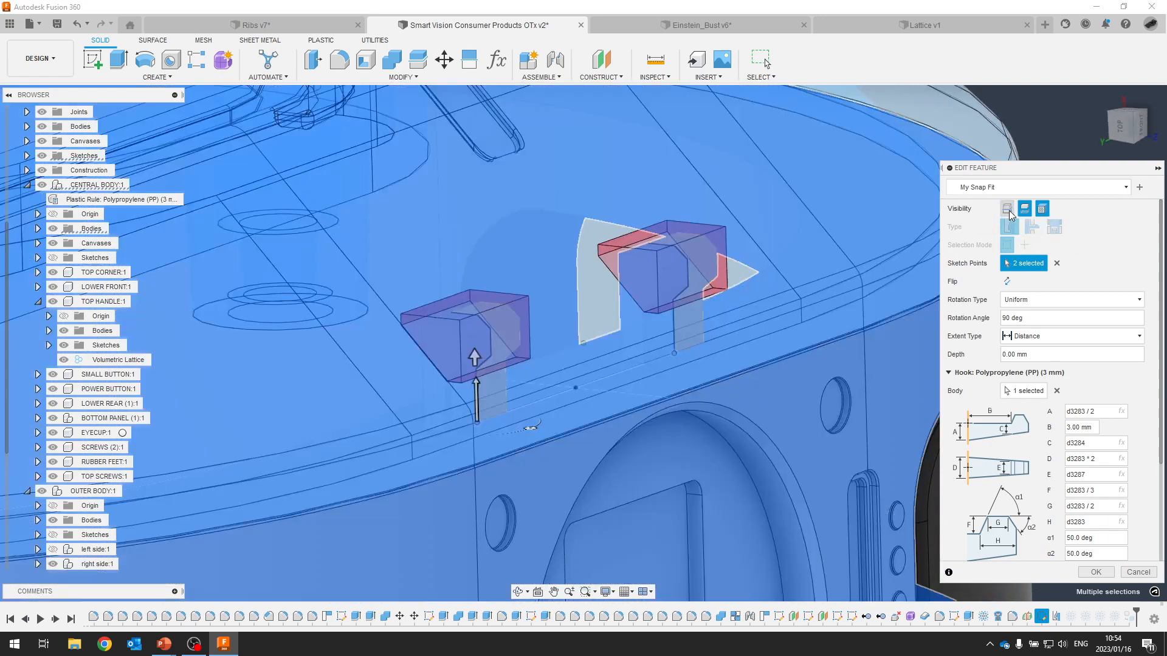
{"action": "left_click", "coordinate": [1008, 209]}
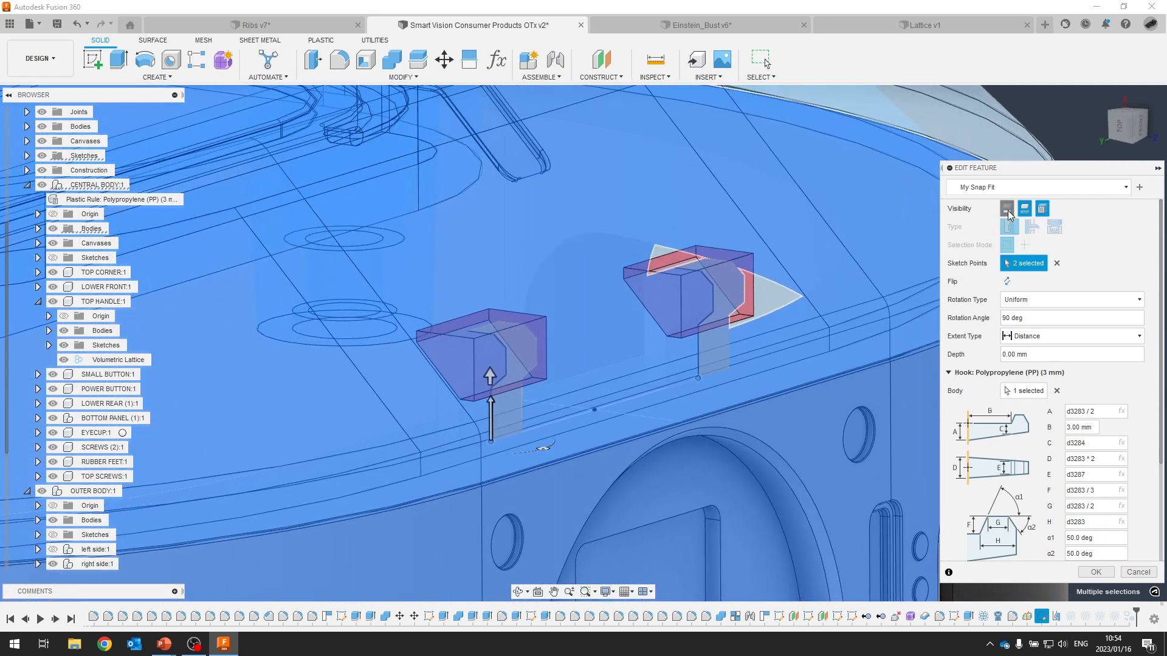
{"action": "left_click", "coordinate": [1023, 211]}
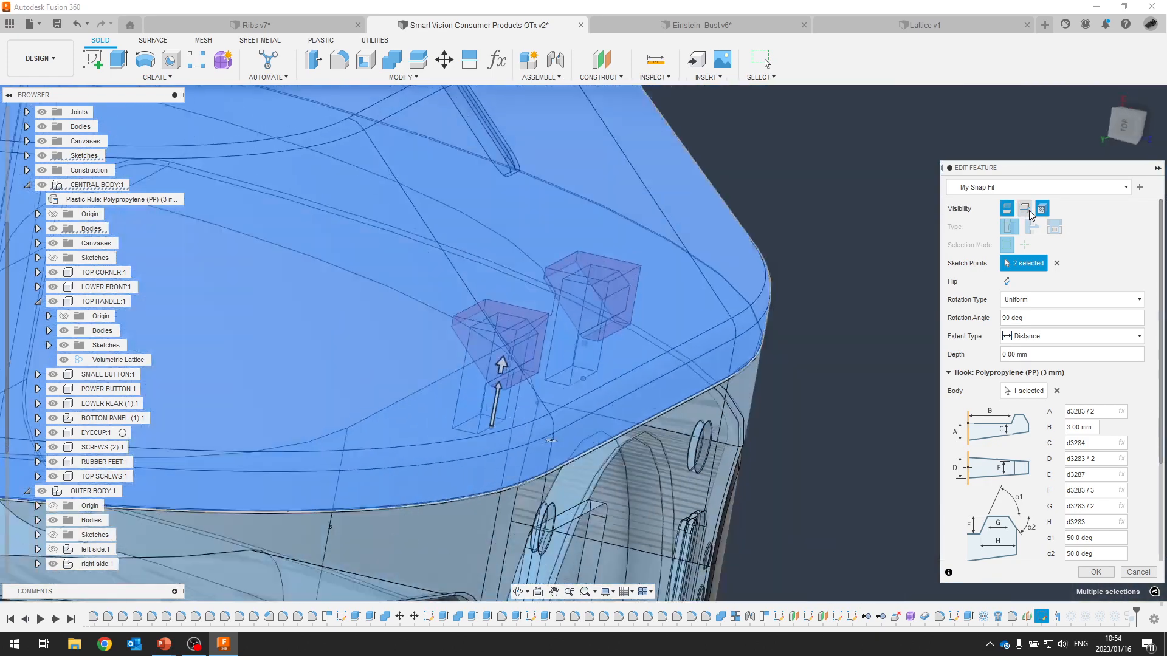
{"action": "left_click", "coordinate": [1043, 209]}
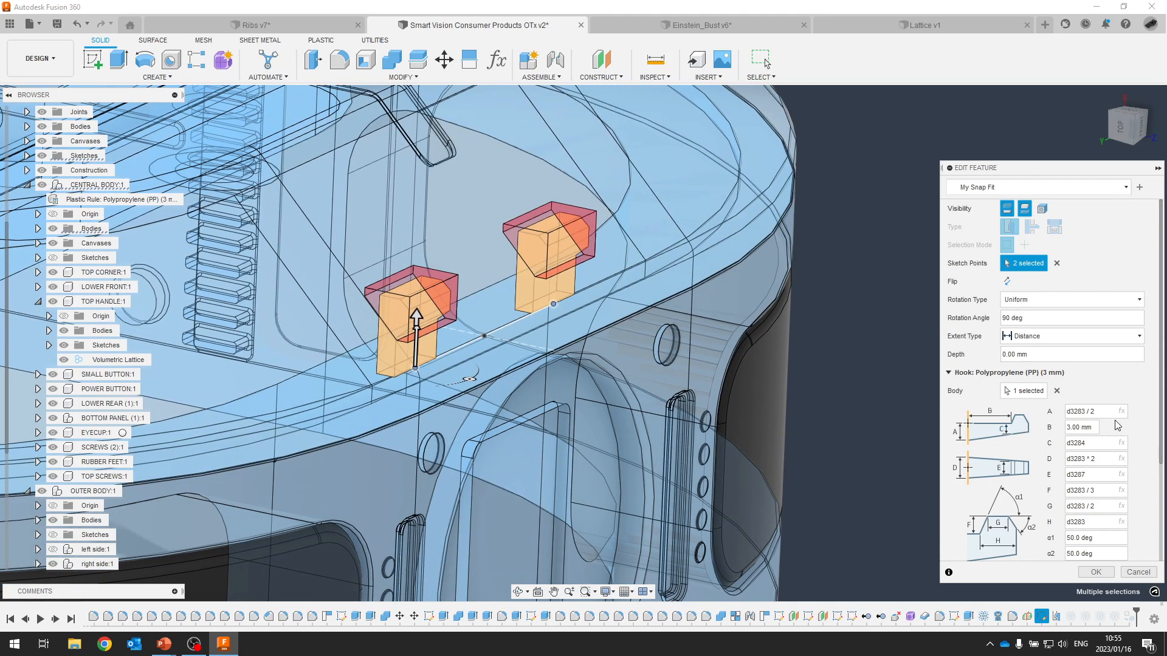
Review the snap fit's hook and groove dimensions, then cancel the feature edit.
{"action": "scroll", "coordinate": [1115, 409], "scroll_direction": "down", "scroll_amount": 3}
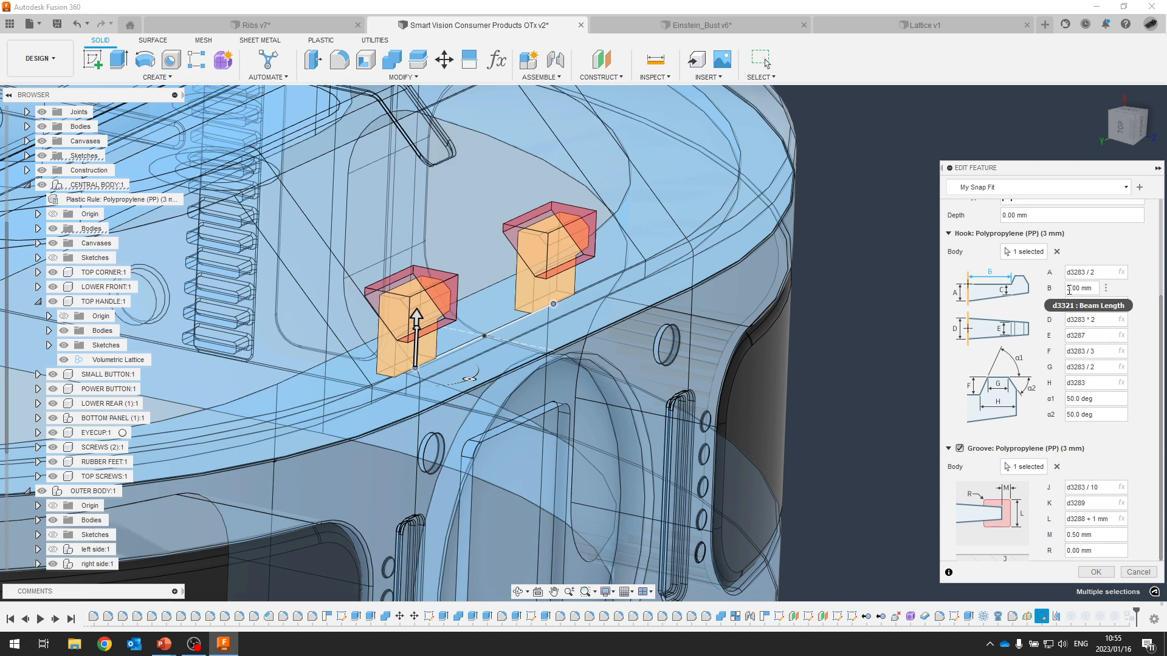
{"action": "scroll", "coordinate": [1144, 322], "scroll_direction": "down", "scroll_amount": 1}
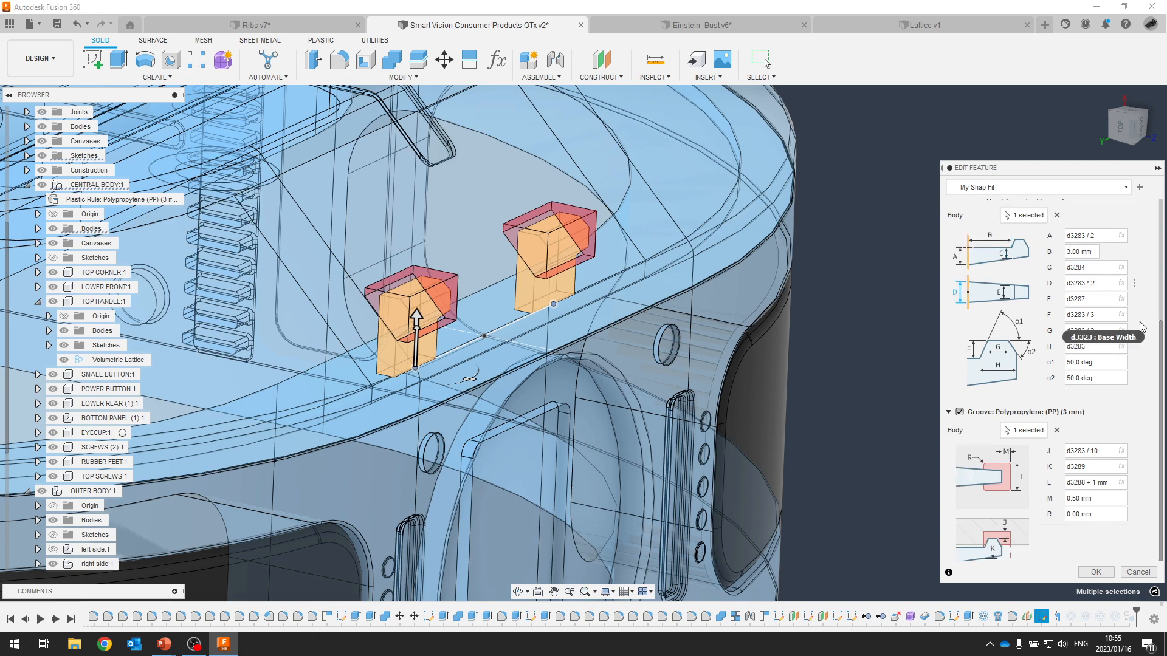
{"action": "scroll", "coordinate": [1142, 330], "scroll_direction": "up", "scroll_amount": 5}
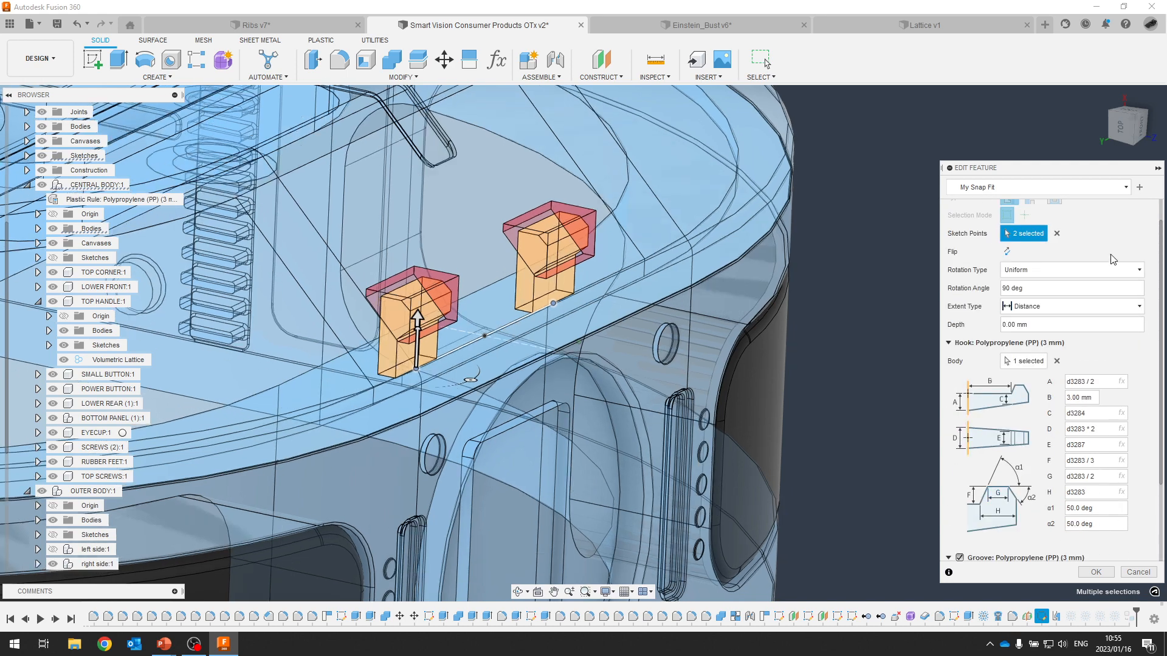
{"action": "mouse_move", "coordinate": [875, 231]}
{"action": "middle_mouse_down", "text": "shift"}
{"action": "mouse_move", "coordinate": [842, 246]}
{"action": "mouse_move", "coordinate": [869, 243]}
{"action": "middle_mouse_up", "text": "shift"}
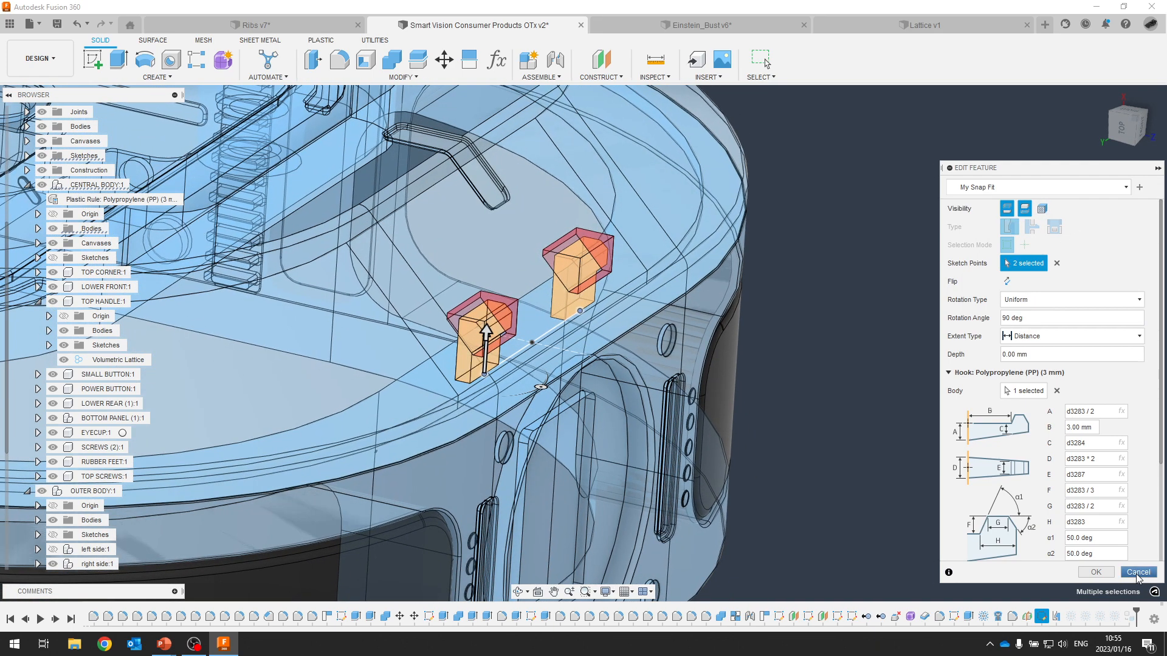
{"action": "left_click", "coordinate": [1138, 575]}
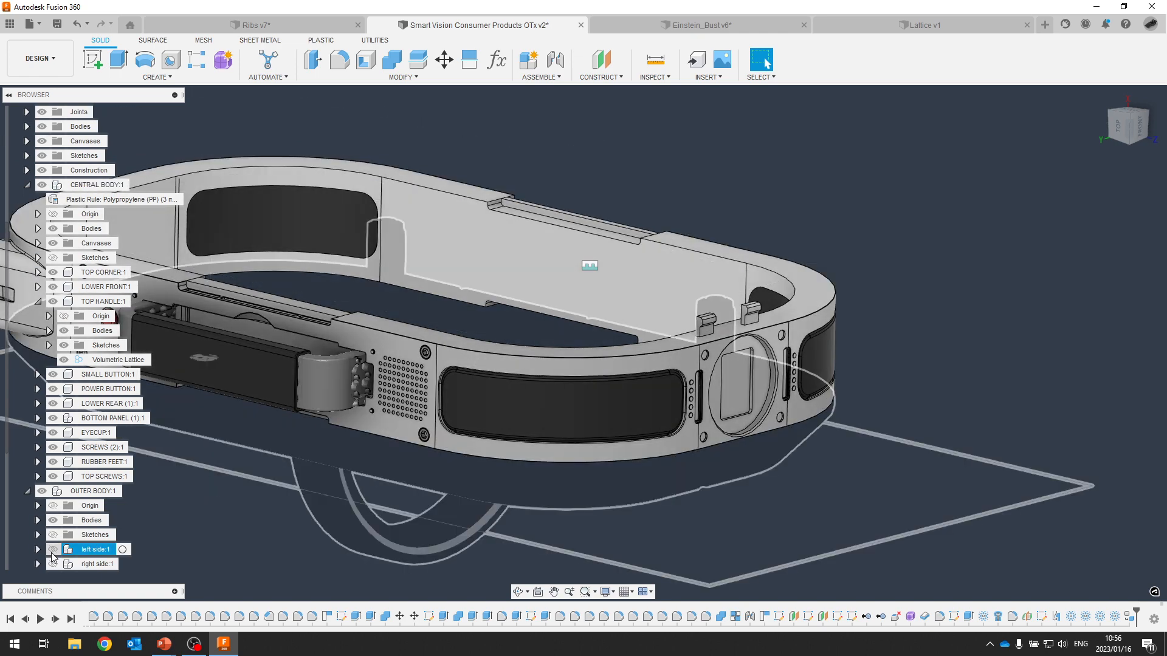
Show the right side component again with the left side hidden, and expand the right side's component list.
{"action": "left_click", "coordinate": [53, 552]}
{"action": "left_click", "coordinate": [53, 550]}
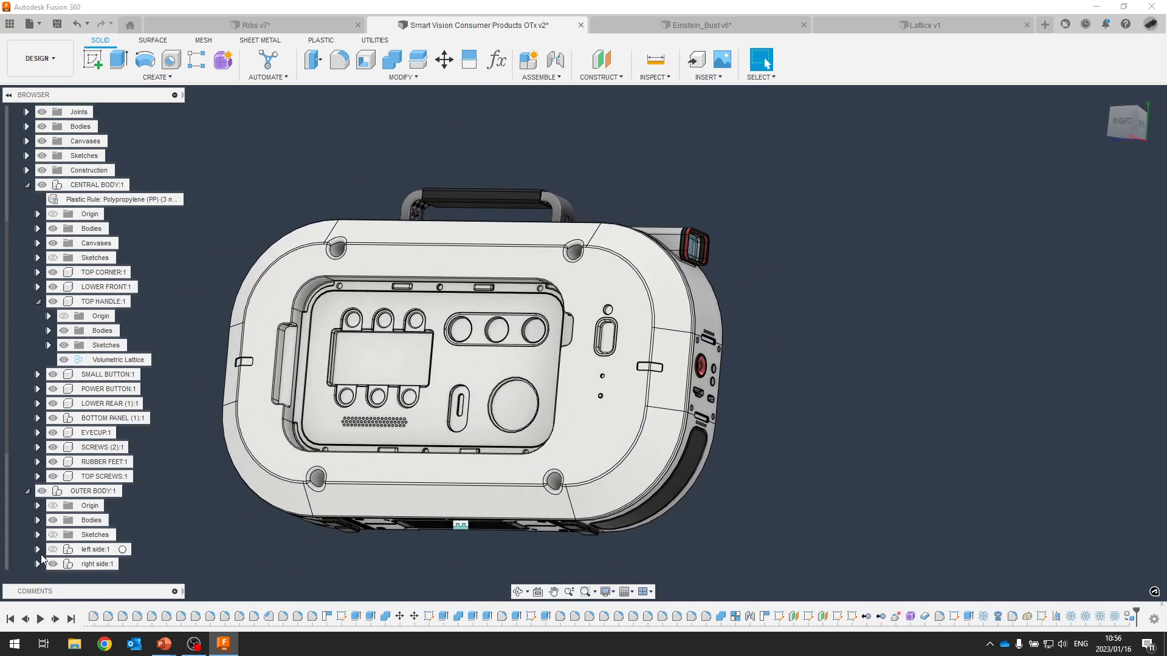
{"action": "scroll", "coordinate": [35, 482], "scroll_direction": "down", "scroll_amount": 2}
{"action": "left_click", "coordinate": [37, 492]}
{"action": "scroll", "coordinate": [41, 490], "scroll_direction": "down", "scroll_amount": 2}
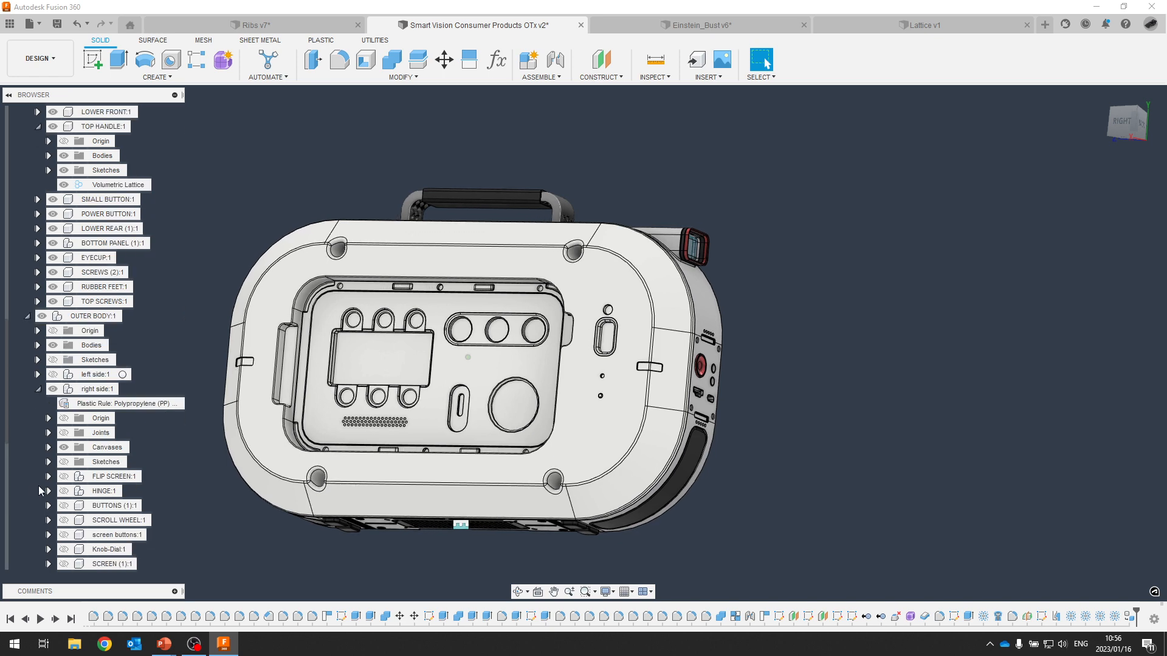
Show the right side's hidden components from FLIP SCREEN through metal rivet and clear the selection.
{"action": "left_click", "coordinate": [108, 433]}
{"action": "scroll", "coordinate": [108, 539], "scroll_direction": "down", "scroll_amount": 1}
{"action": "scroll", "coordinate": [107, 539], "scroll_direction": "down", "scroll_amount": 1}
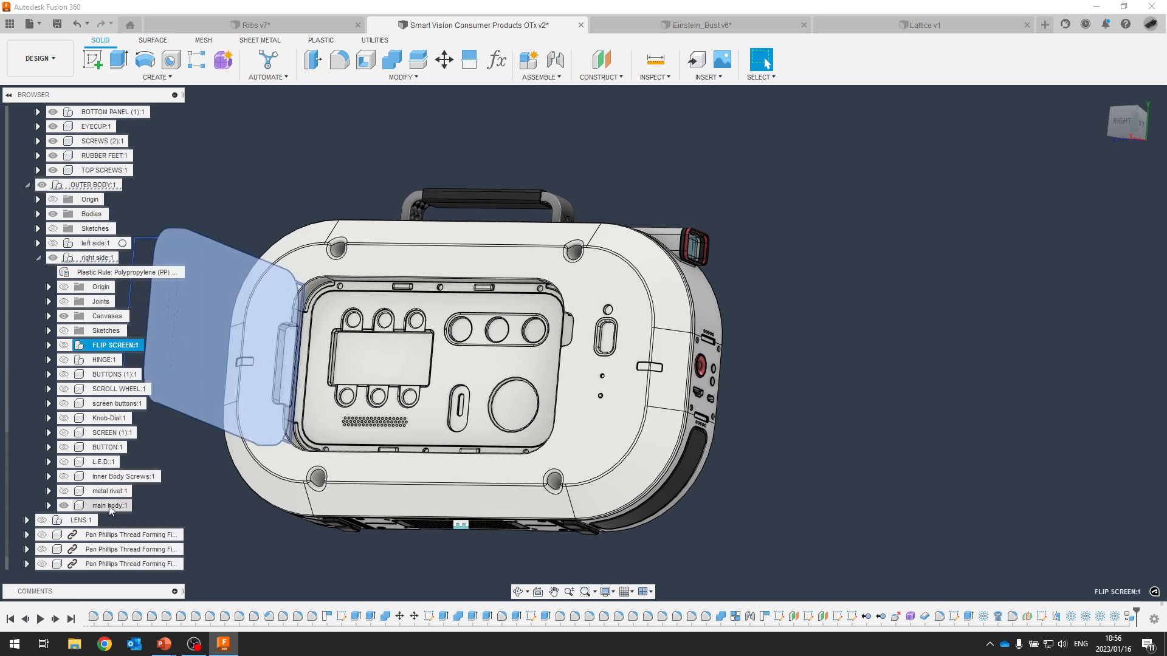
{"action": "left_click", "coordinate": [112, 491], "text": "shift"}
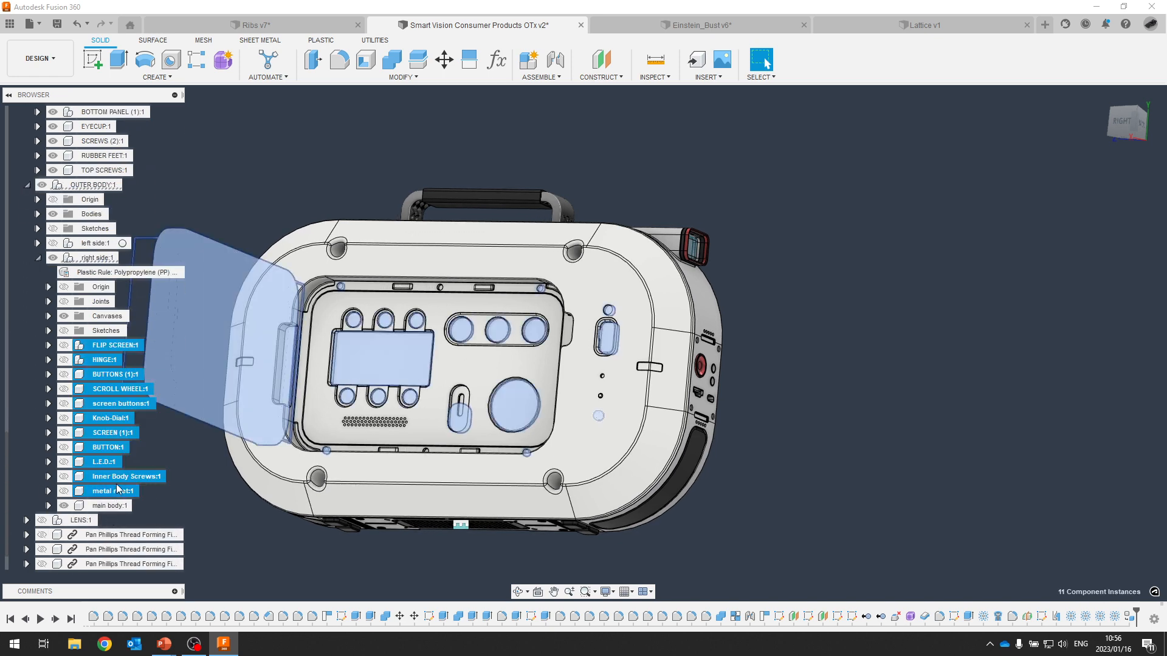
{"action": "left_click", "coordinate": [876, 374]}
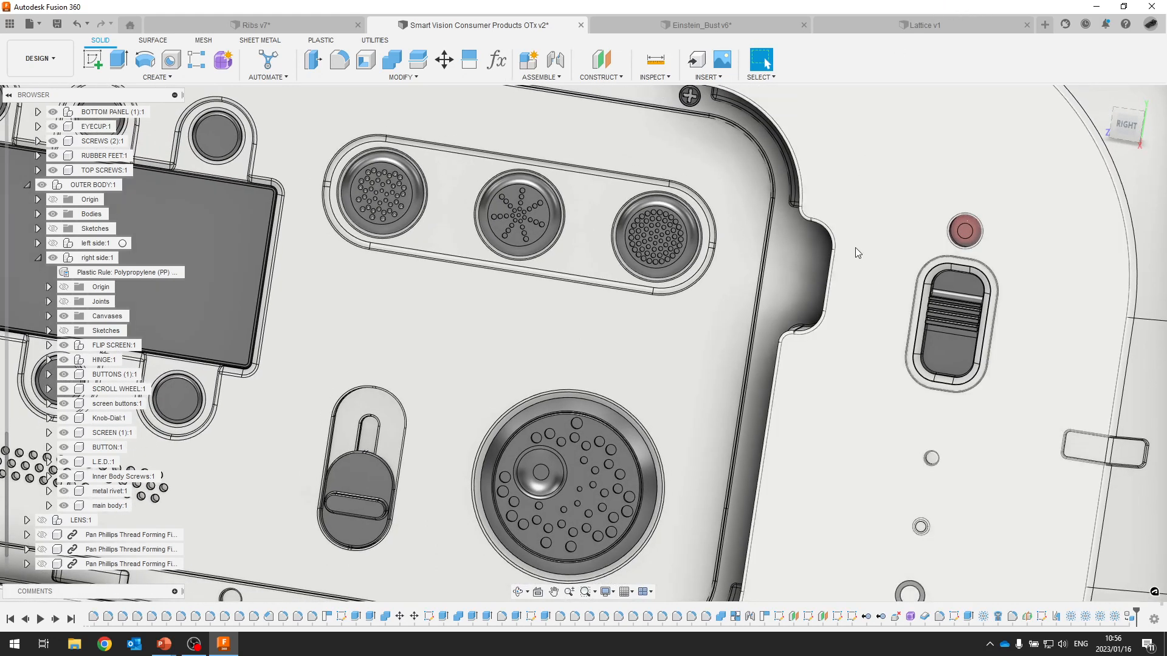
Identify the geometric patterns on the round buttons and open the middle button's G-Pattern2 for editing.
{"action": "left_click", "coordinate": [1086, 624]}
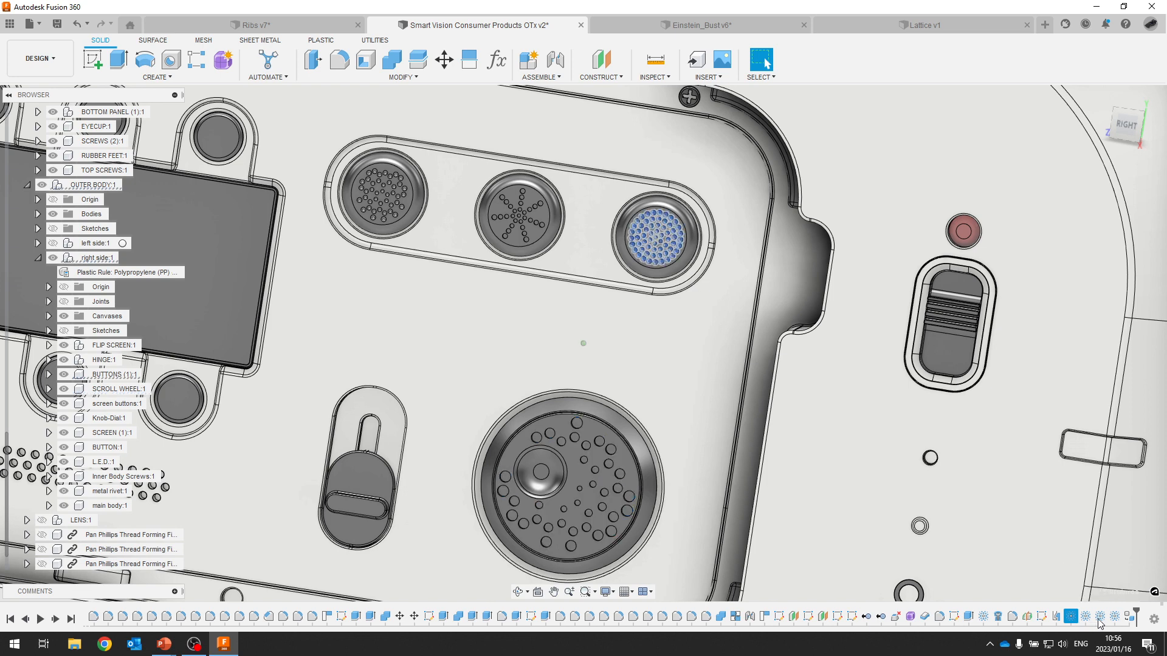
{"action": "left_click", "coordinate": [1102, 622]}
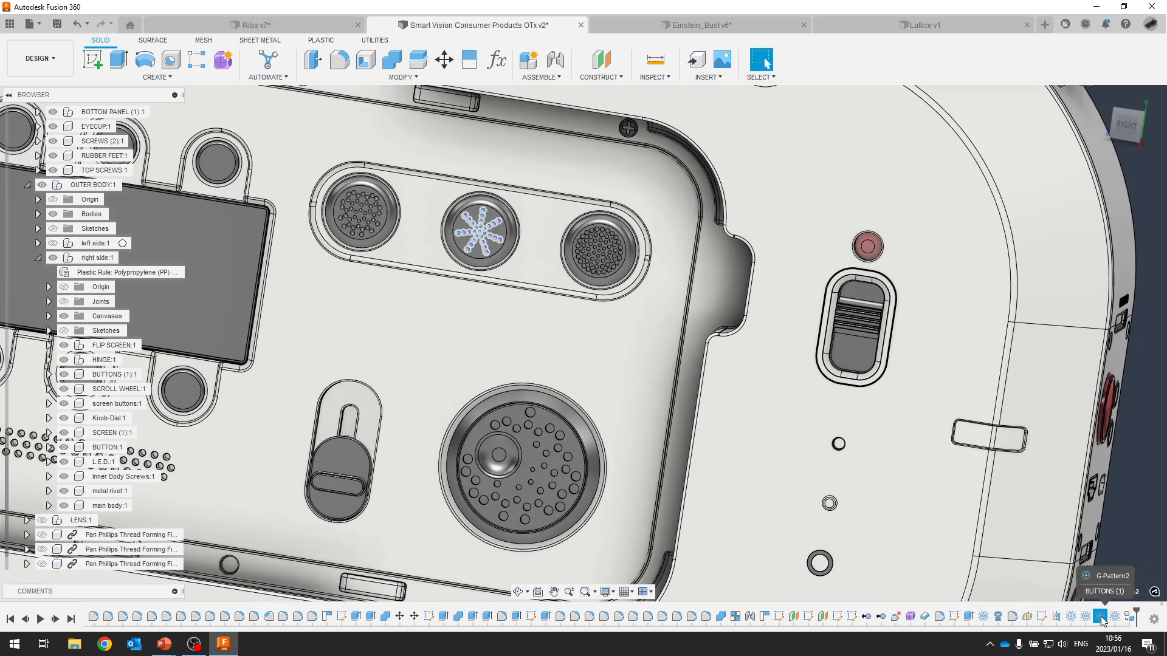
{"action": "key", "text": "Escape"}
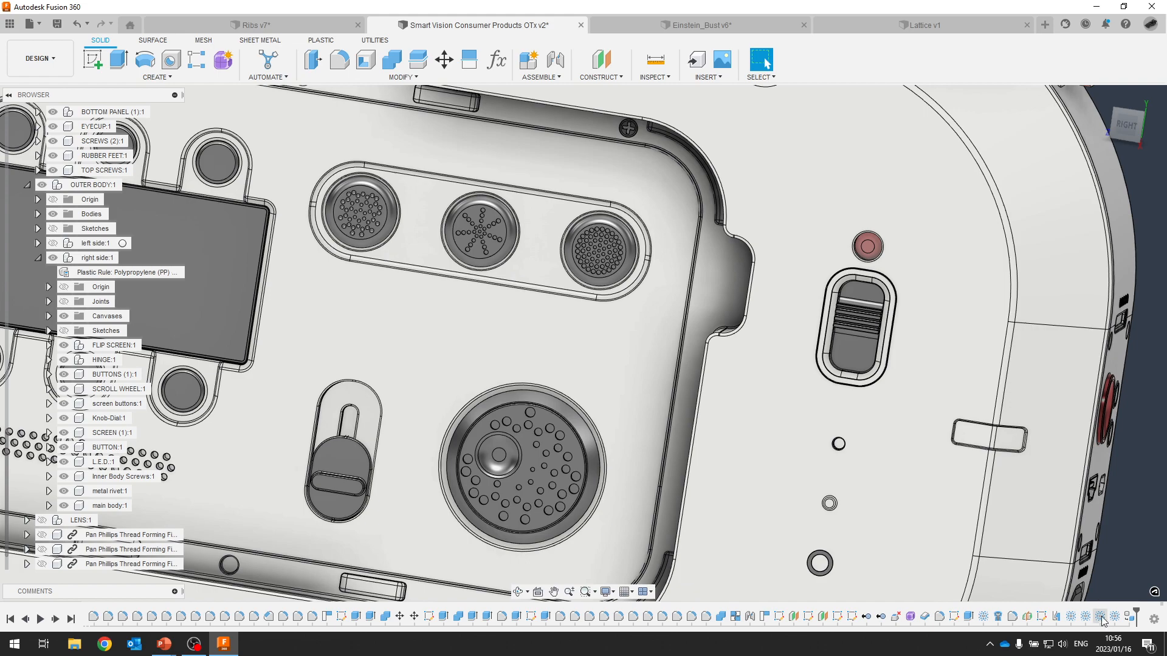
{"action": "double_click", "coordinate": [1101, 617]}
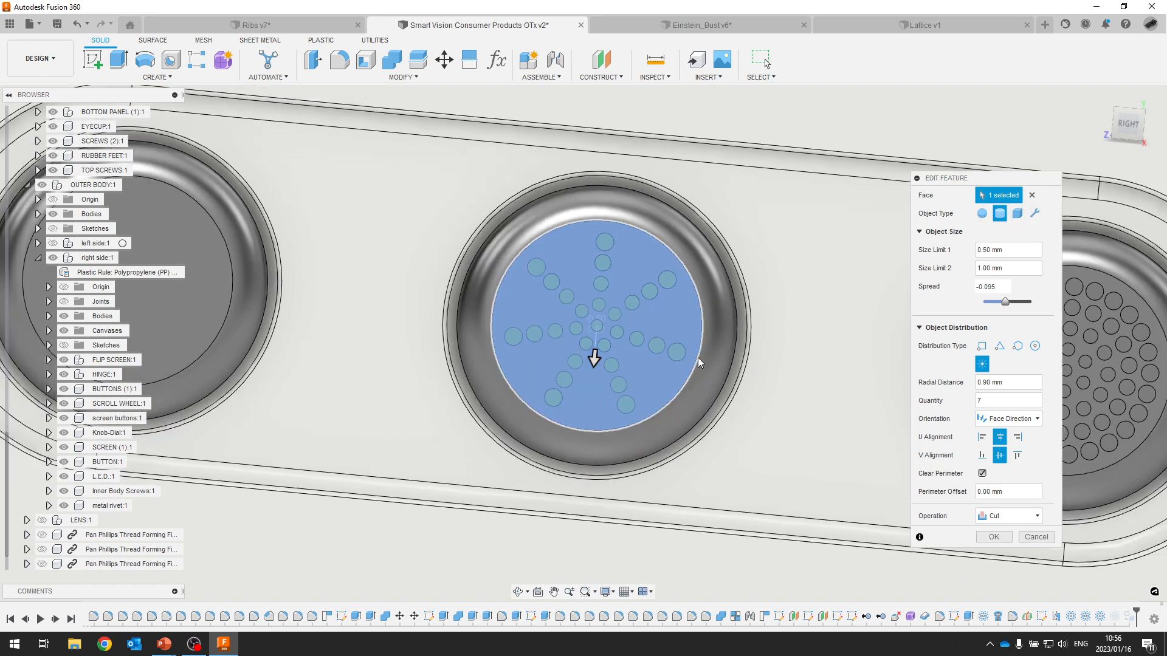
Show the left side component and view the pattern of hook-shaped outlines on its outer face.
{"action": "scroll", "coordinate": [698, 358], "scroll_direction": "down", "scroll_amount": 5}
{"action": "middle_click_drag", "start_coordinate": [695, 369], "coordinate": [59, 581], "text": "shift"}
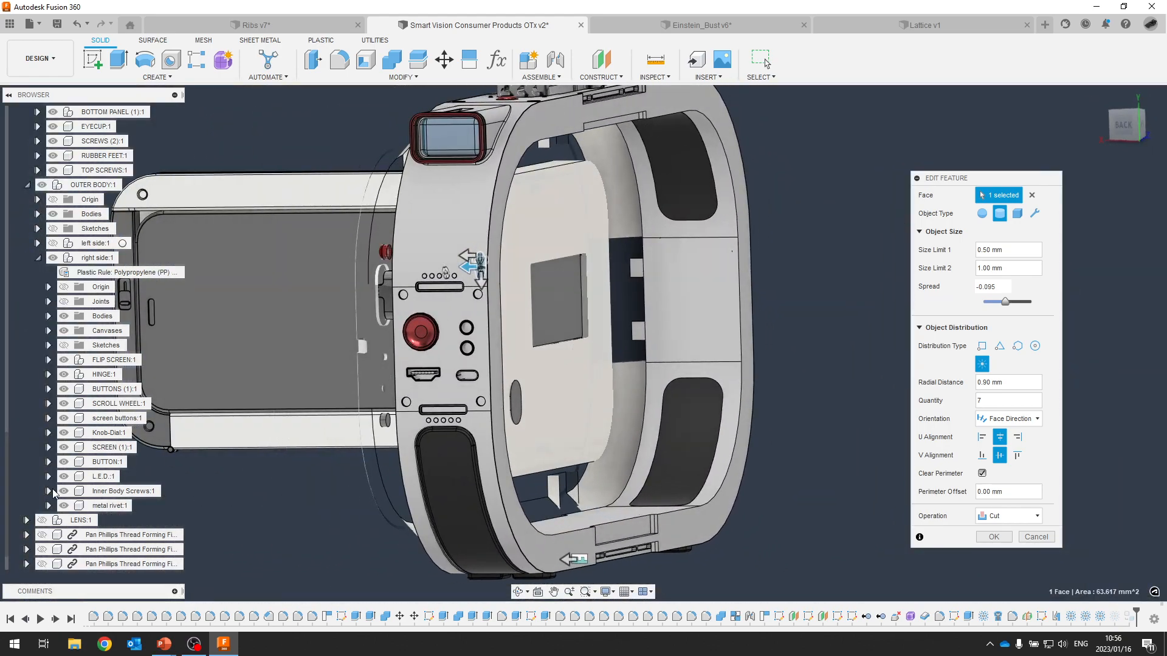
{"action": "left_click", "coordinate": [54, 243]}
{"action": "middle_click_drag", "start_coordinate": [194, 374], "coordinate": [855, 198], "text": "shift"}
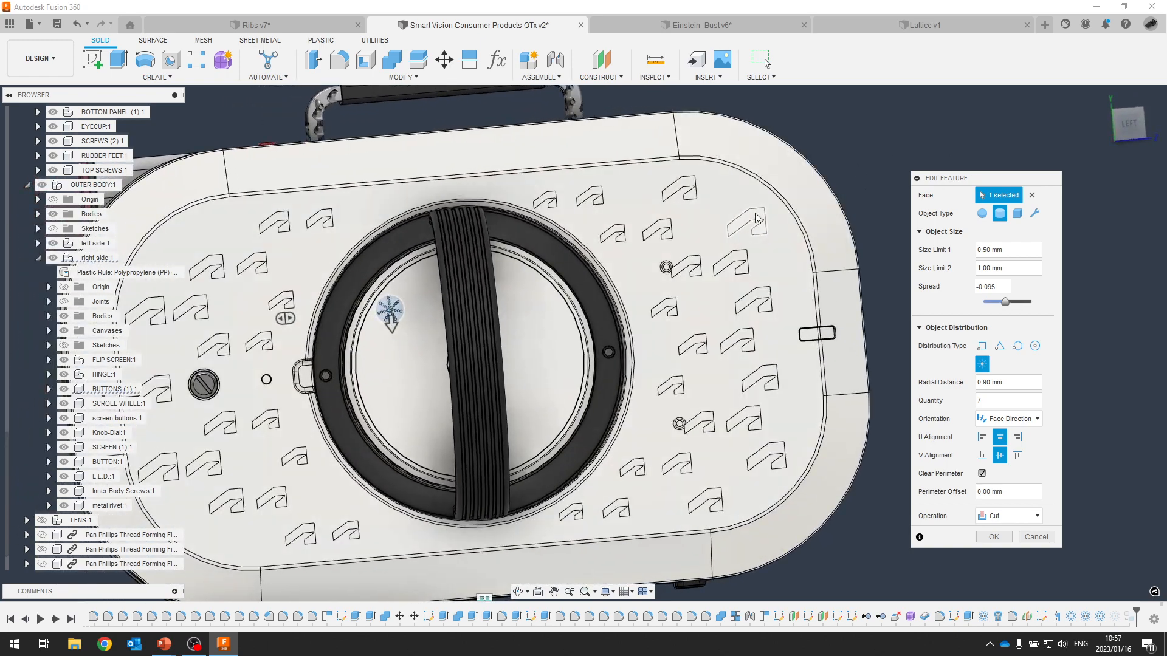
Set the middle button pattern's size limits to 0.3 and 1 mm and its spread to 0.
{"action": "middle_click_drag", "start_coordinate": [758, 219], "coordinate": [1033, 174], "text": "shift"}
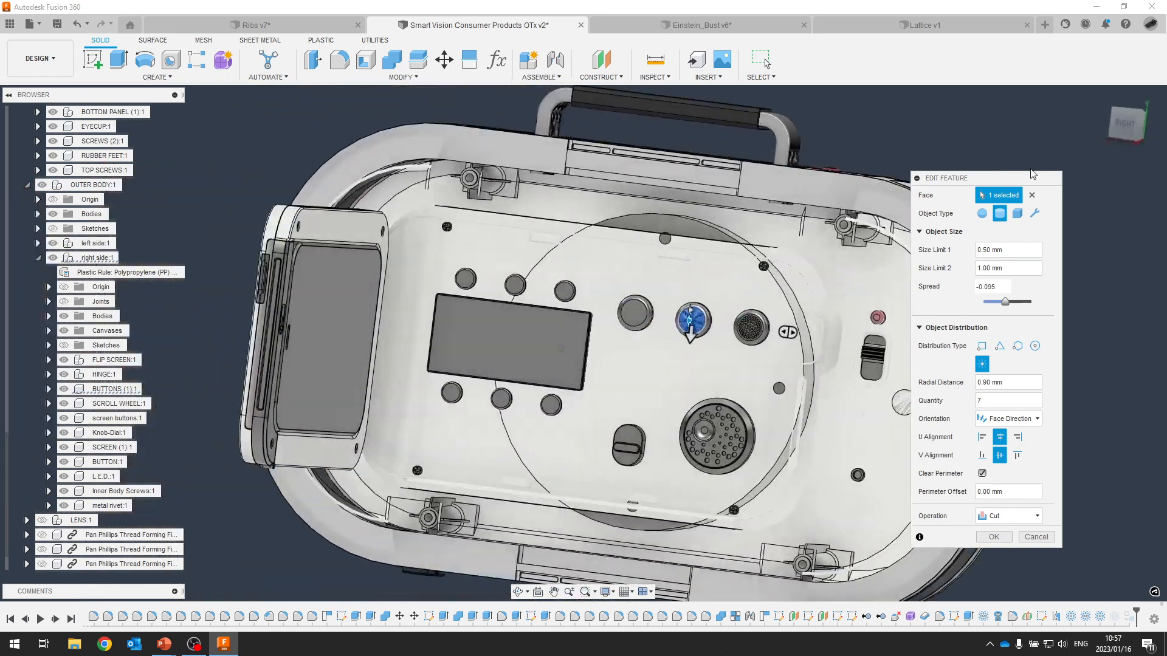
{"action": "scroll", "coordinate": [590, 312], "scroll_direction": "up", "scroll_amount": 5}
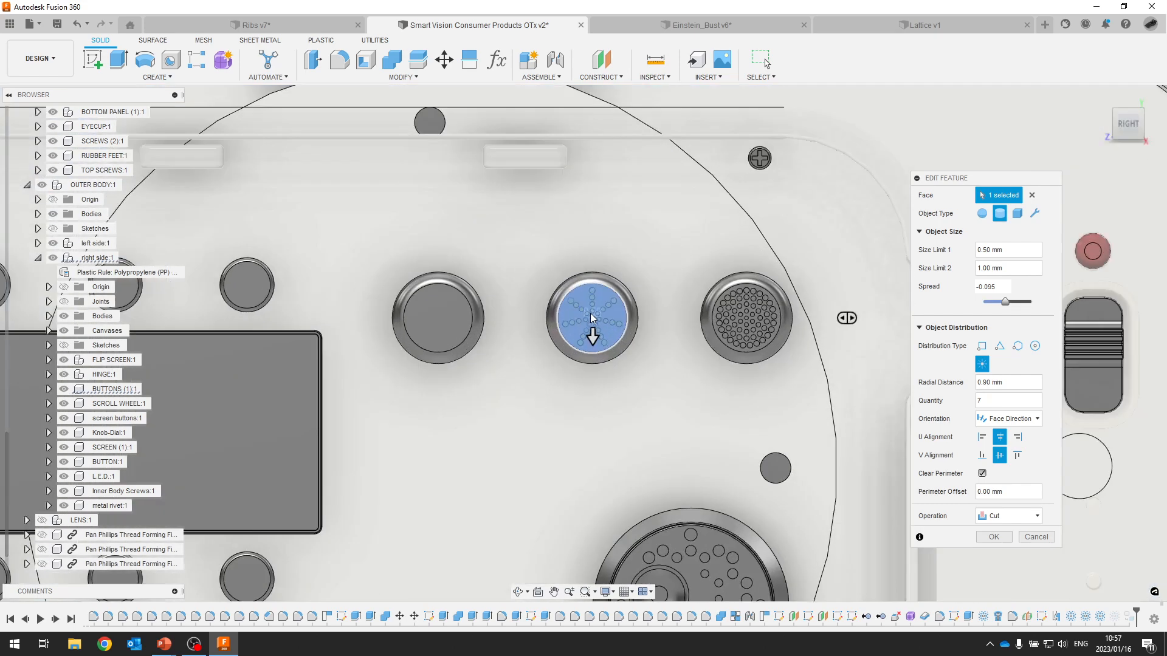
{"action": "scroll", "coordinate": [590, 312], "scroll_direction": "up", "scroll_amount": 4}
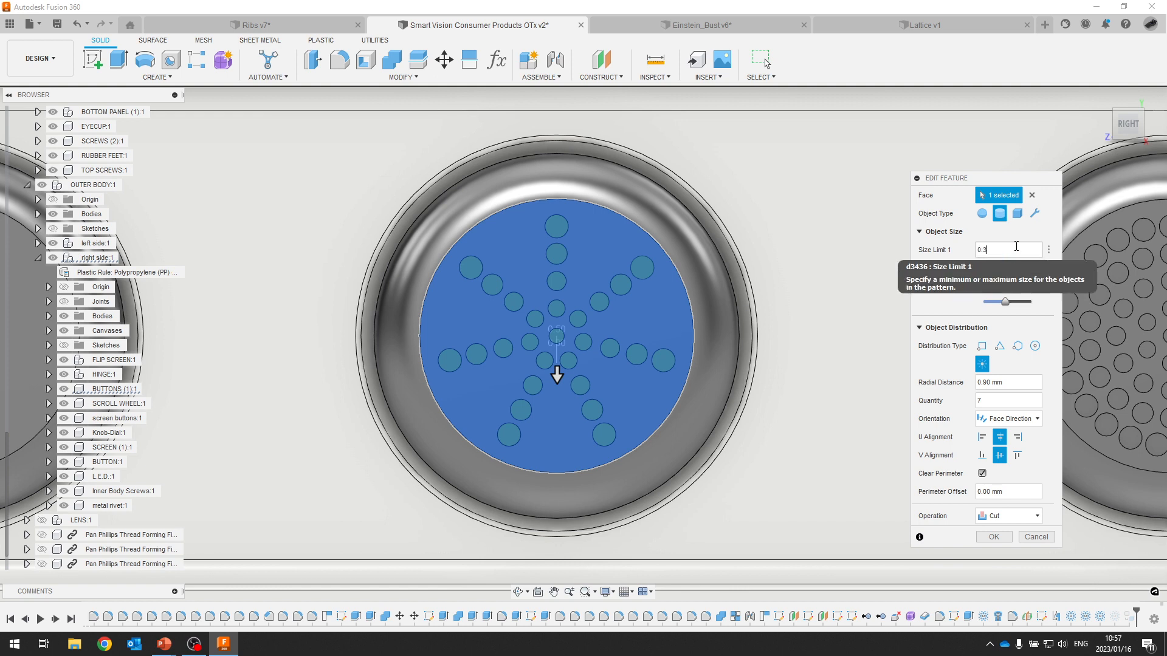
{"action": "key", "text": "Tab"}
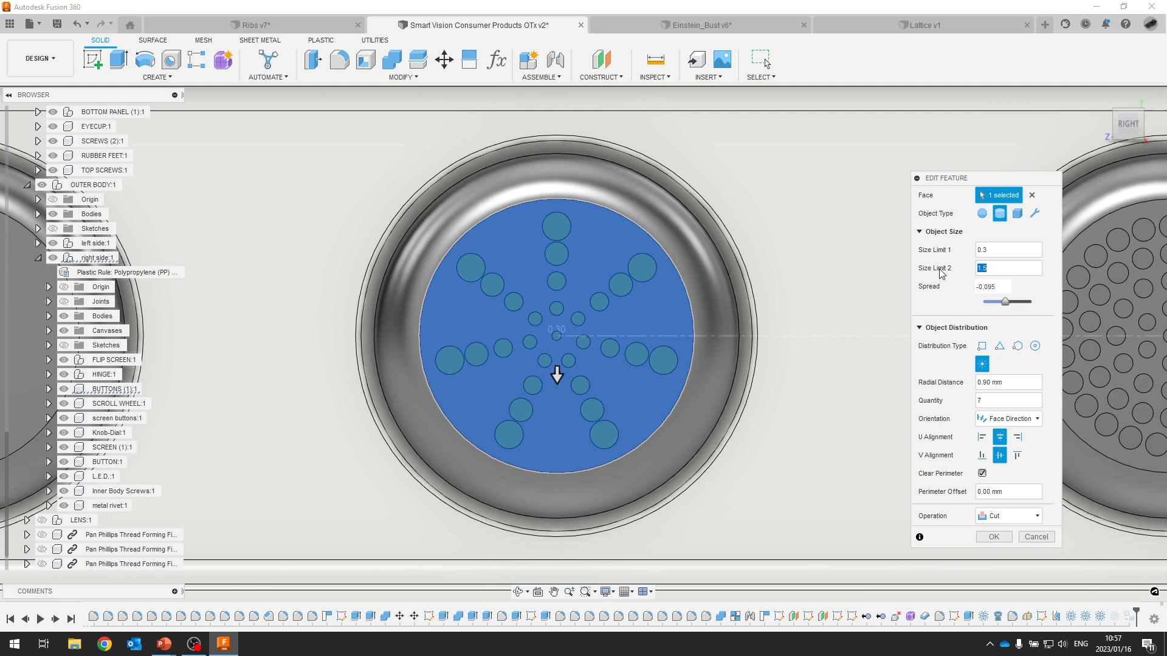
{"action": "key", "text": "Return"}
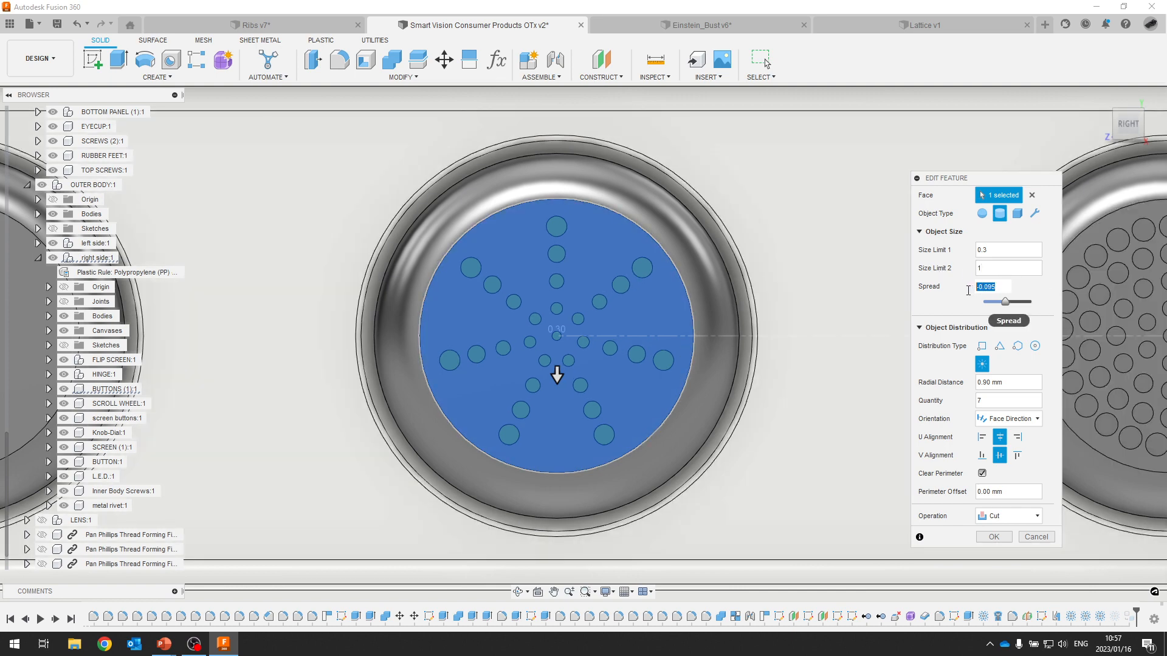
{"action": "mouse_move", "coordinate": [1002, 302]}
{"action": "left_mouse_down"}
{"action": "mouse_move", "coordinate": [1041, 309]}
{"action": "mouse_move", "coordinate": [1006, 305]}
{"action": "left_mouse_up"}
Try the triangular, hexagonal, circular and spoke-like distributions on the middle button's pattern, then cancel the edit.
{"action": "left_click", "coordinate": [1000, 346]}
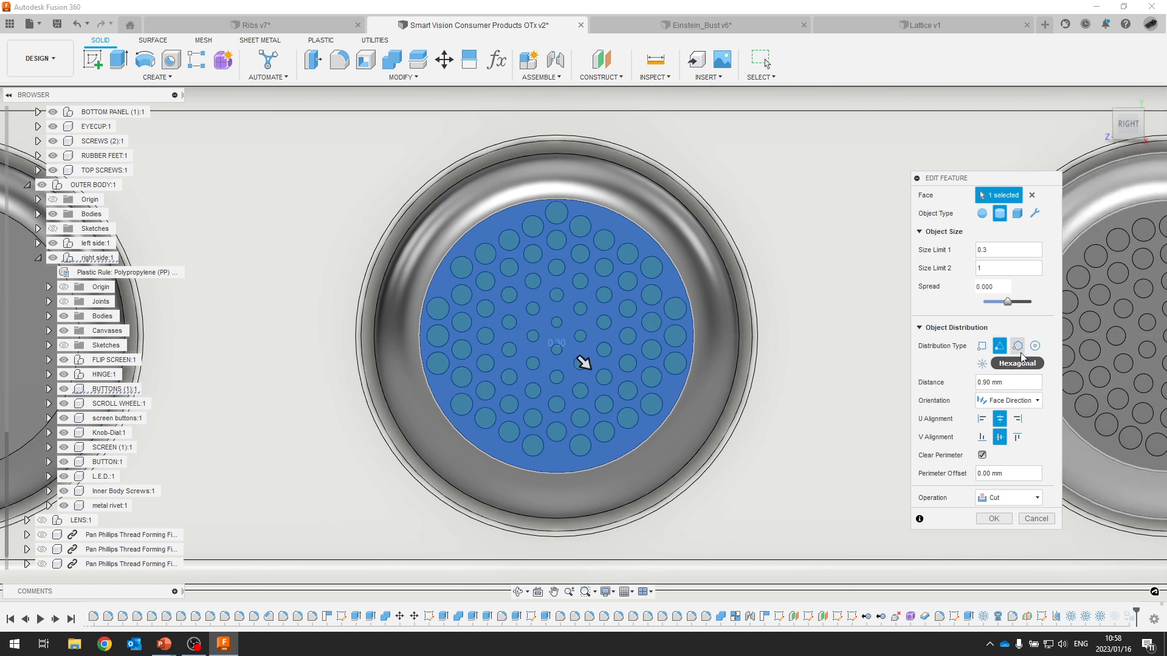
{"action": "left_click", "coordinate": [1018, 347]}
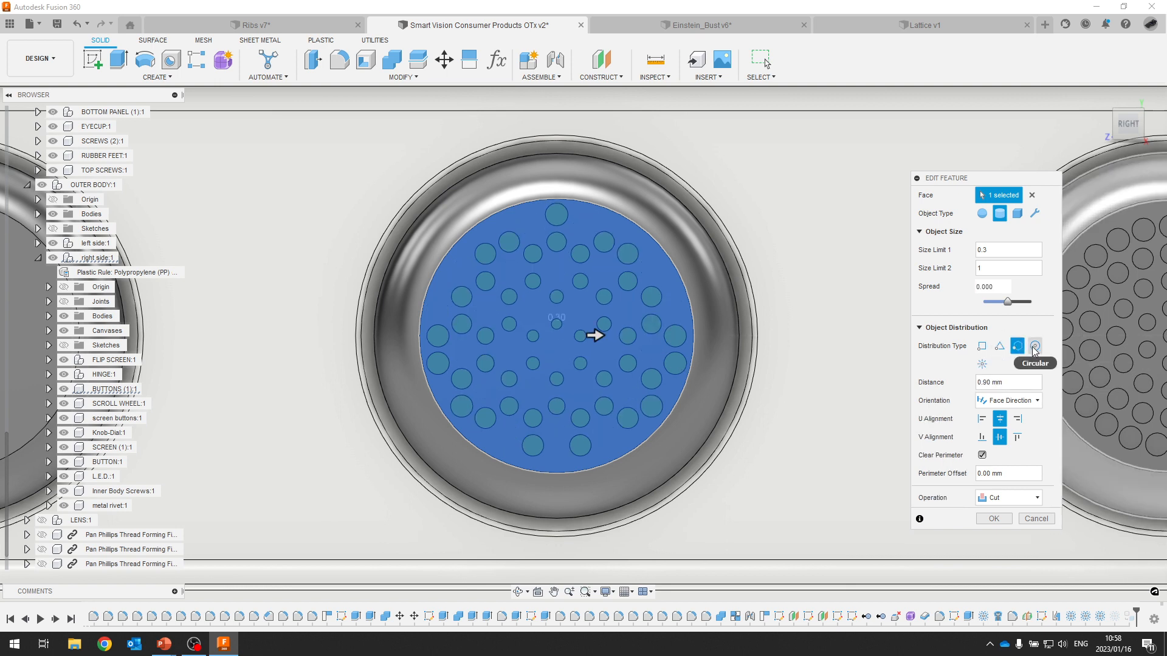
{"action": "left_click", "coordinate": [1034, 347]}
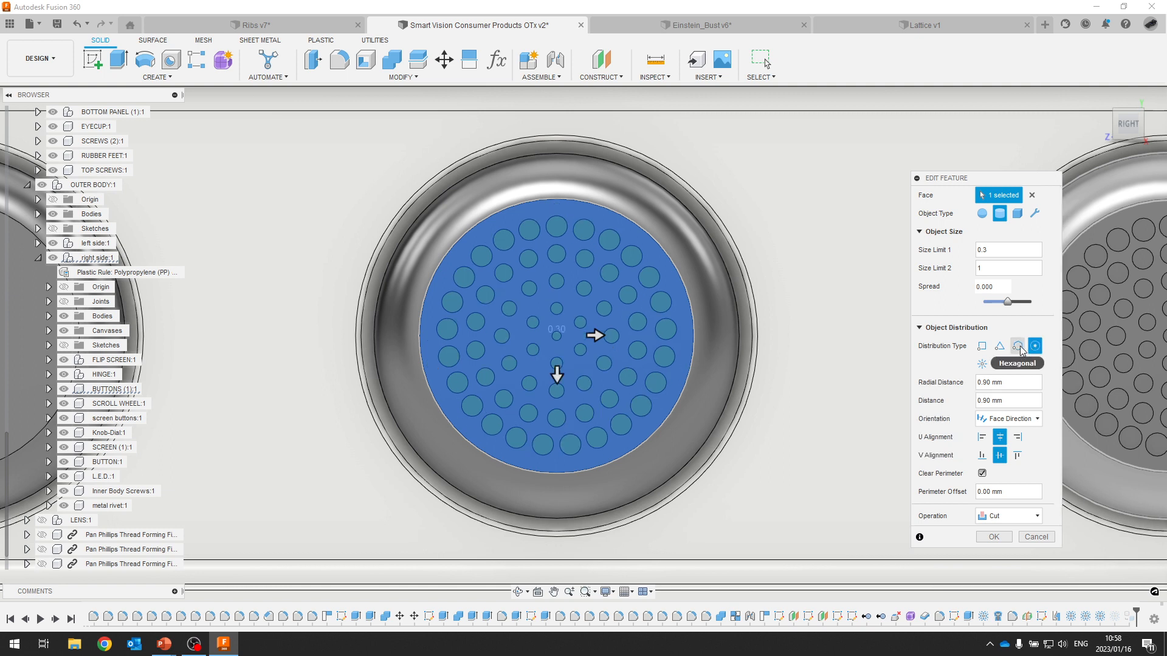
{"action": "left_click", "coordinate": [982, 364]}
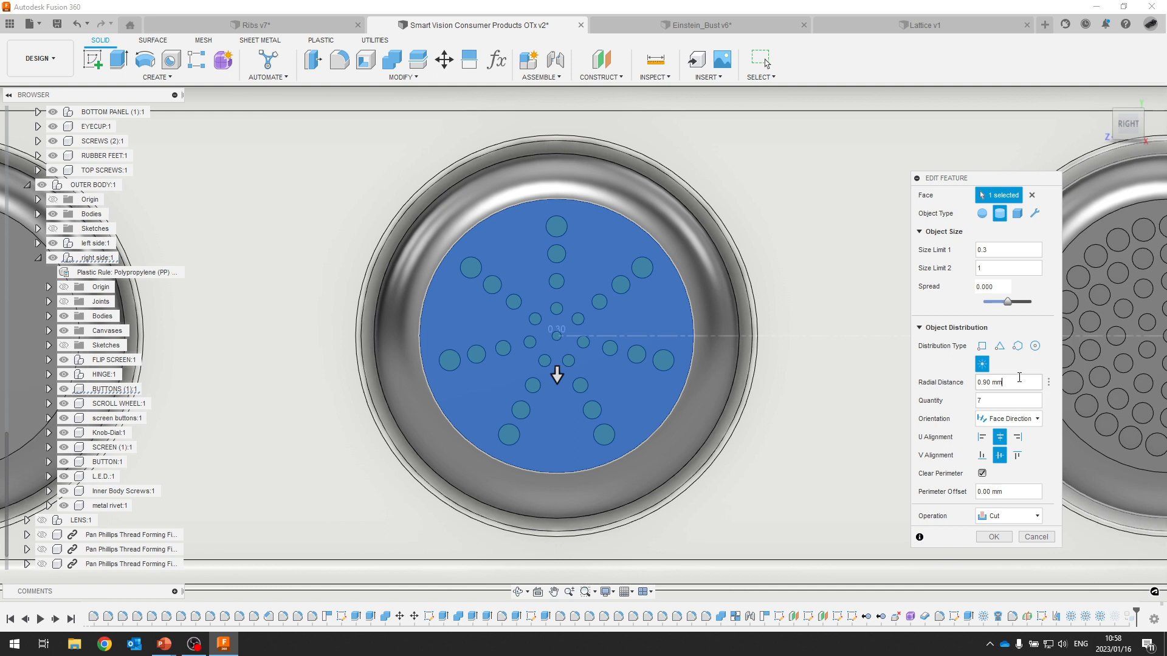
{"action": "left_click", "coordinate": [1004, 347]}
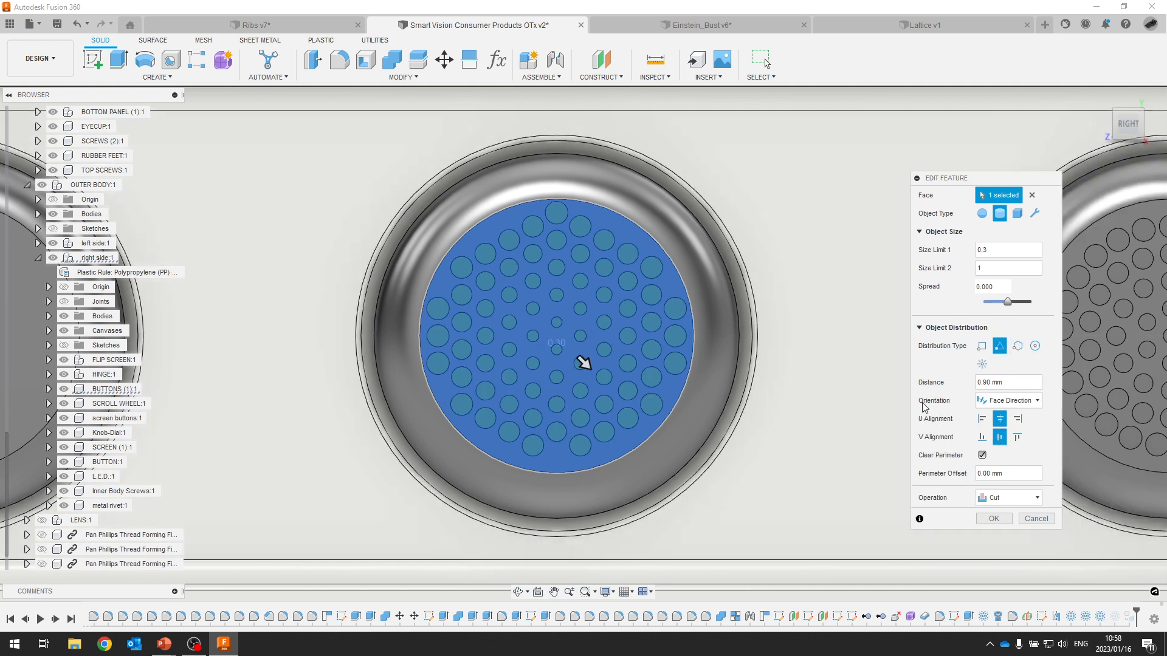
{"action": "left_click", "coordinate": [1015, 347]}
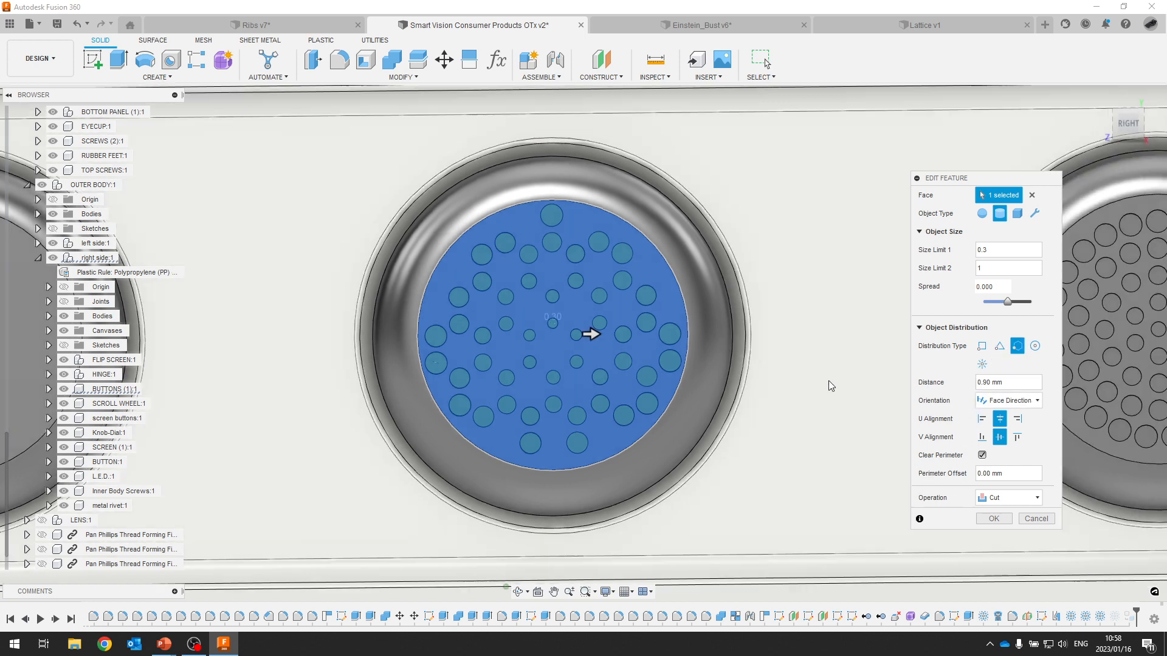
{"action": "scroll", "coordinate": [829, 380], "scroll_direction": "down", "scroll_amount": 5}
{"action": "middle_click_drag", "start_coordinate": [1079, 455], "coordinate": [1067, 534], "text": "shift"}
{"action": "scroll", "coordinate": [1043, 529], "scroll_direction": "down", "scroll_amount": 5}
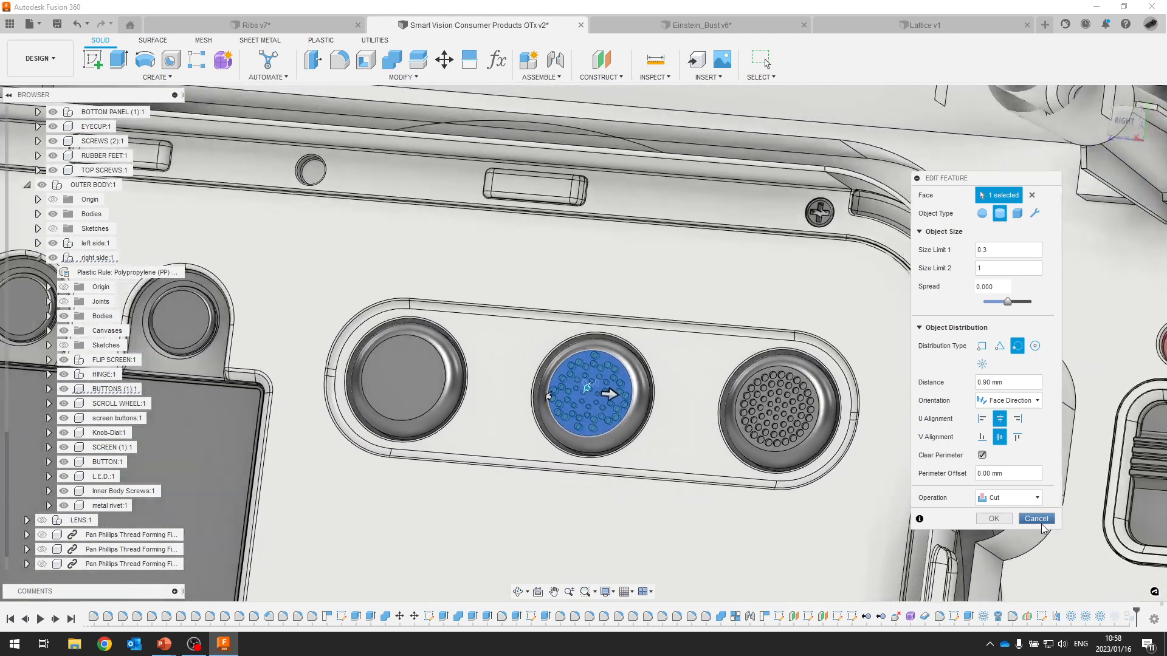
{"action": "left_click", "coordinate": [1036, 518]}
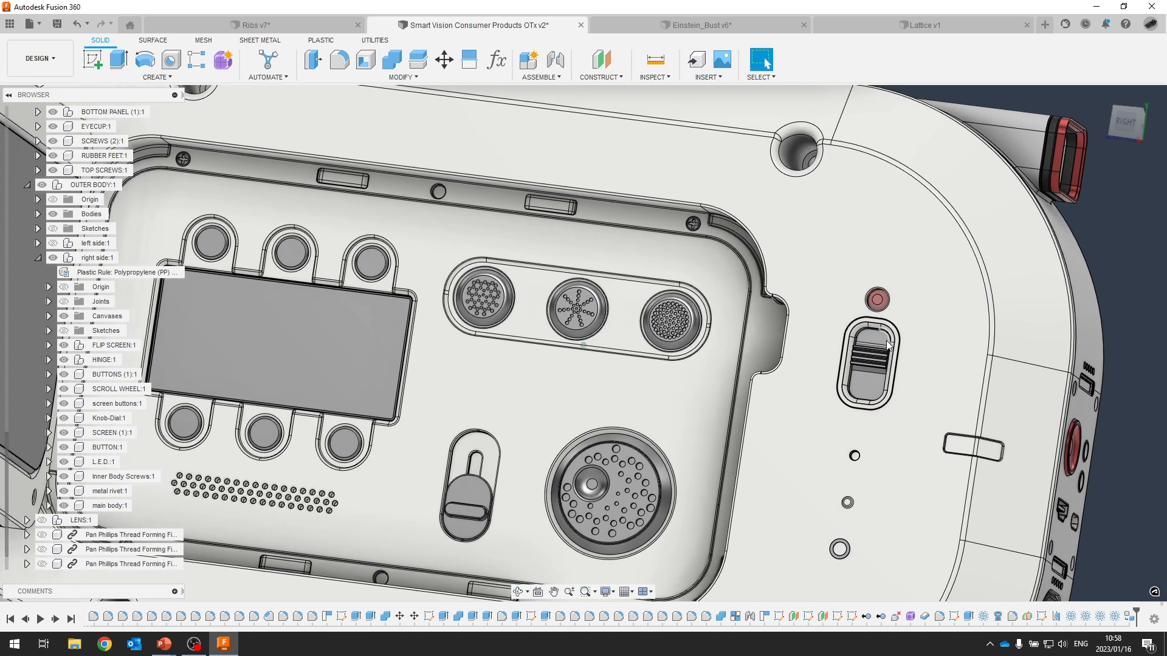
Switch to the Ribs v7 document and open the rest feature on the box's end wall for editing.
{"action": "scroll", "coordinate": [771, 329], "scroll_direction": "down", "scroll_amount": 5}
{"action": "middle_click_drag", "start_coordinate": [770, 329], "coordinate": [709, 306], "text": "shift"}
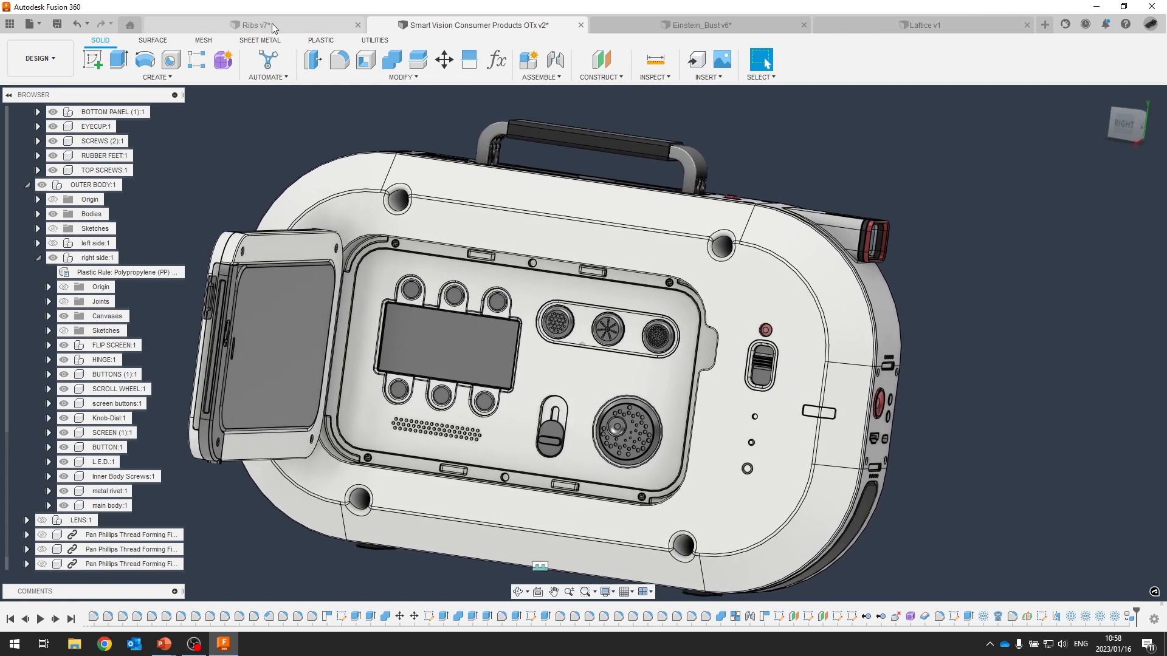
{"action": "left_click", "coordinate": [271, 23]}
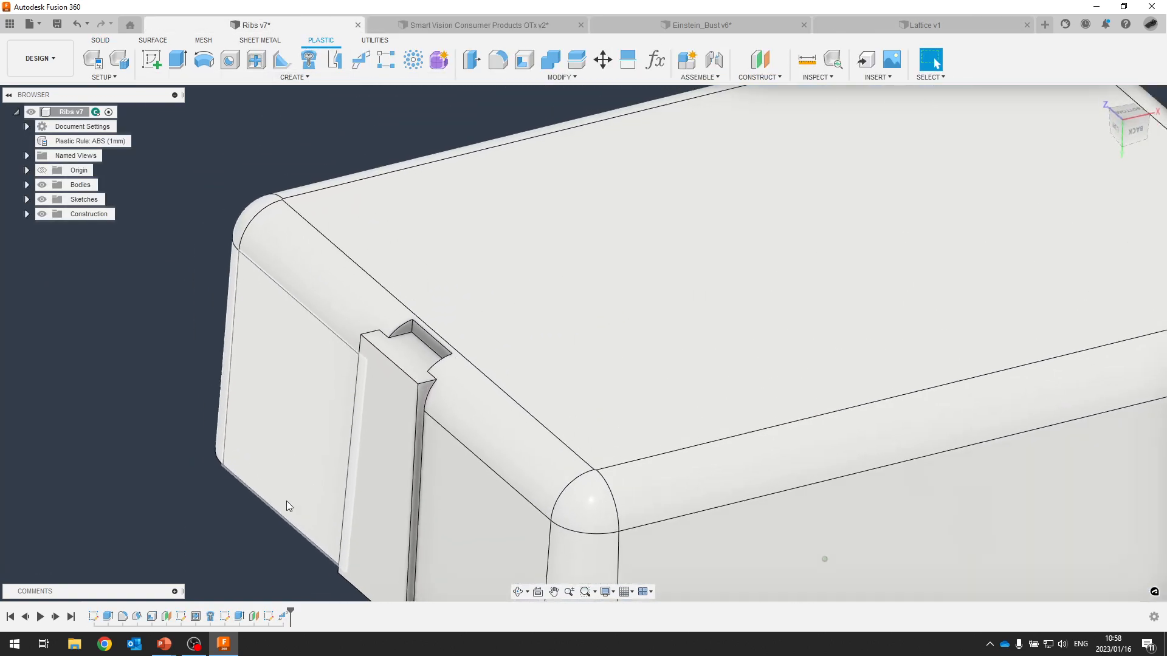
{"action": "left_click", "coordinate": [268, 616]}
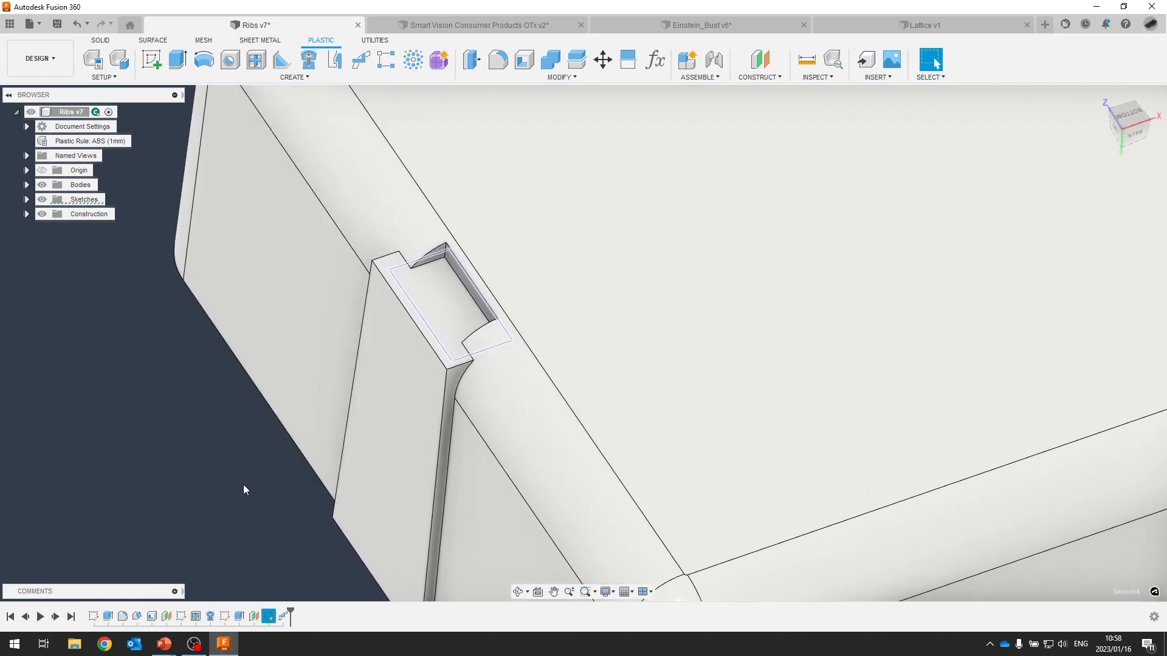
{"action": "double_click", "coordinate": [284, 616]}
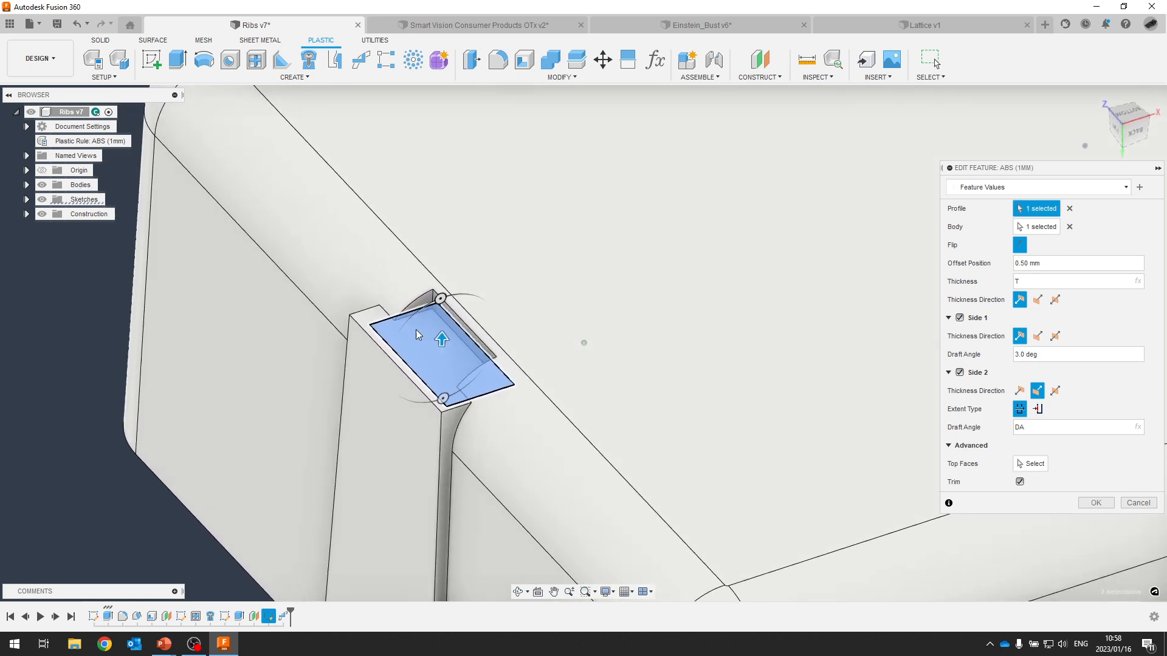
Examine the rest feature's preset choices and its thickness, side and draft settings, and leave the edit without changes.
{"action": "left_click", "coordinate": [1108, 186]}
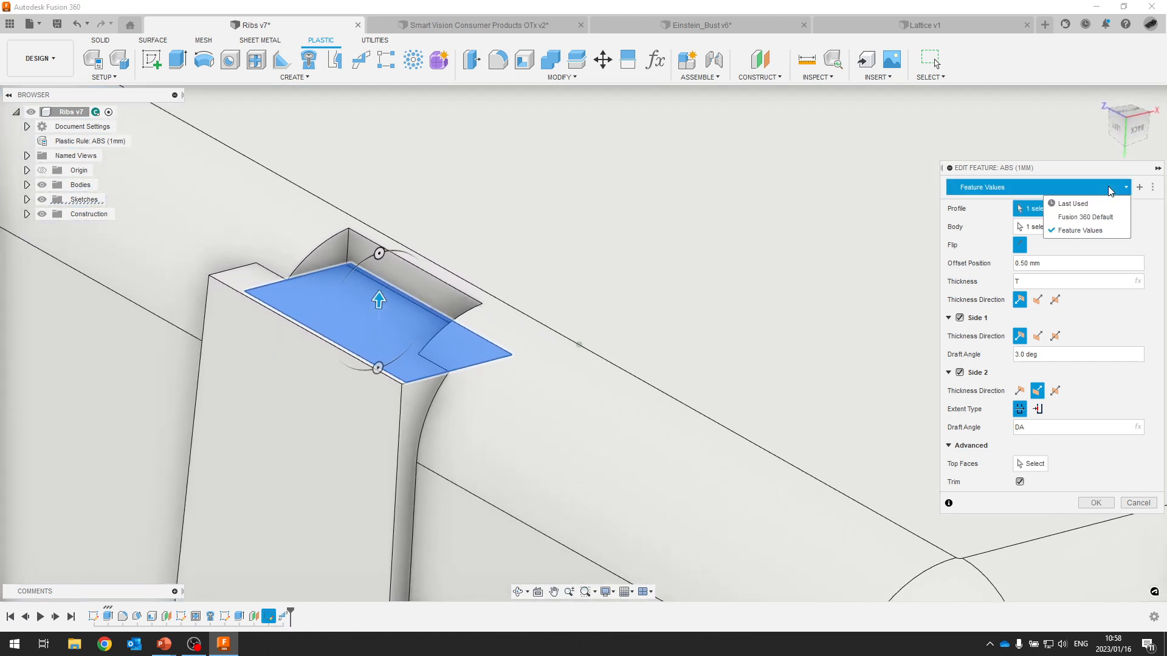
{"action": "left_click", "coordinate": [1087, 192]}
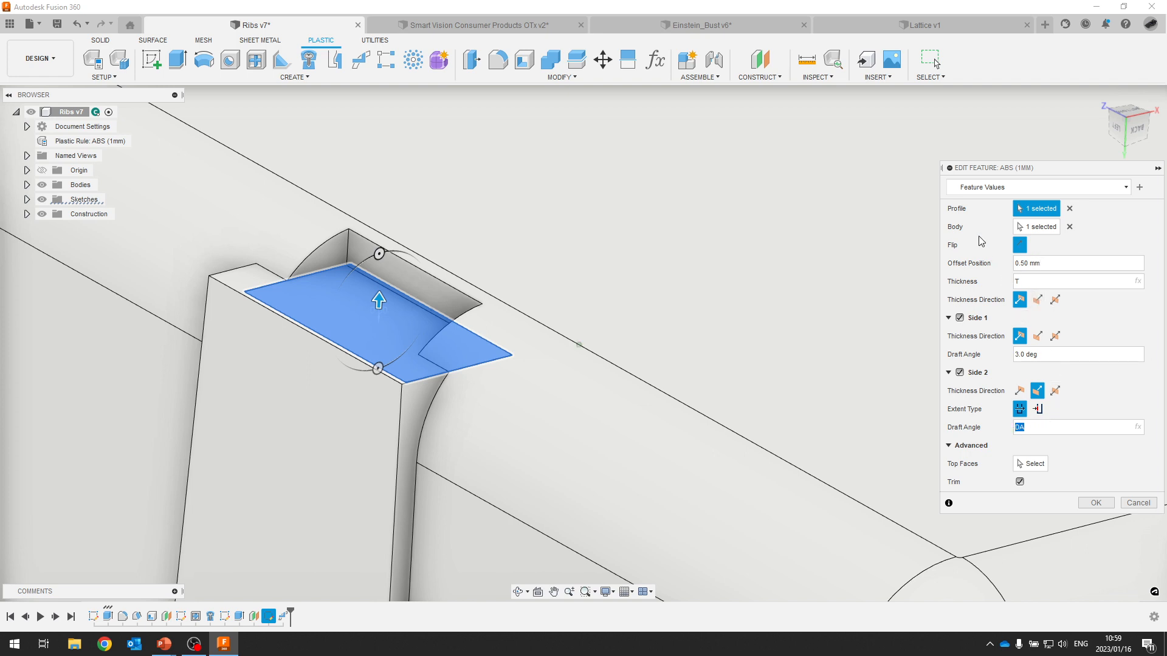
{"action": "left_click_drag", "start_coordinate": [986, 167], "coordinate": [931, 164]}
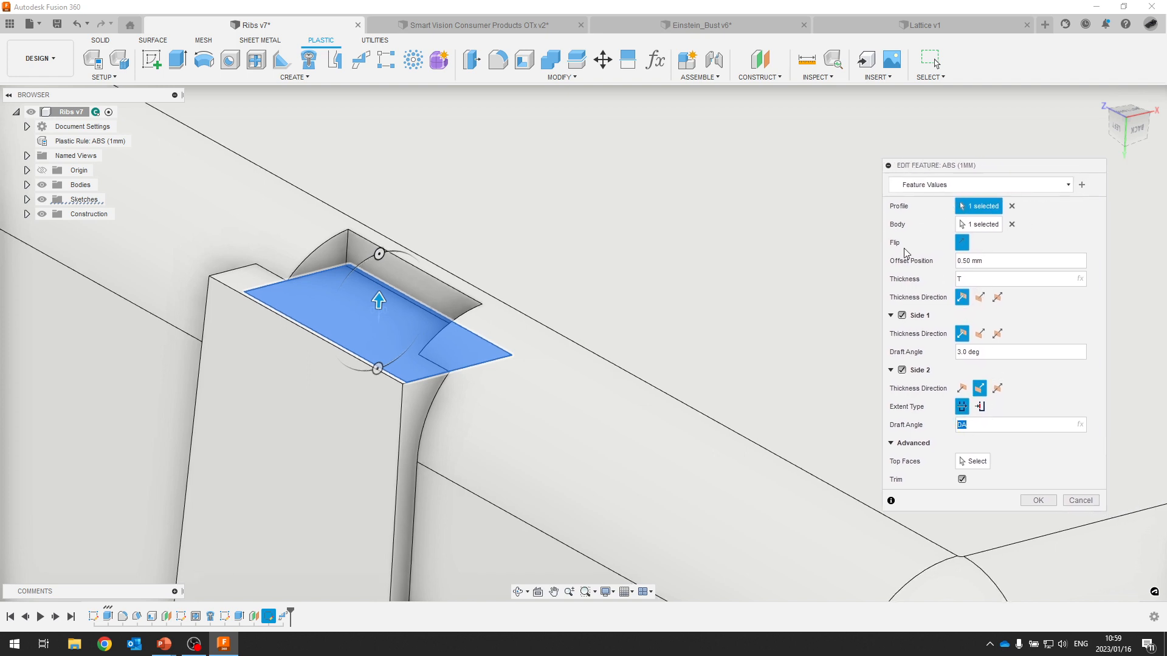
{"action": "scroll", "coordinate": [948, 480], "scroll_direction": "down", "scroll_amount": 5}
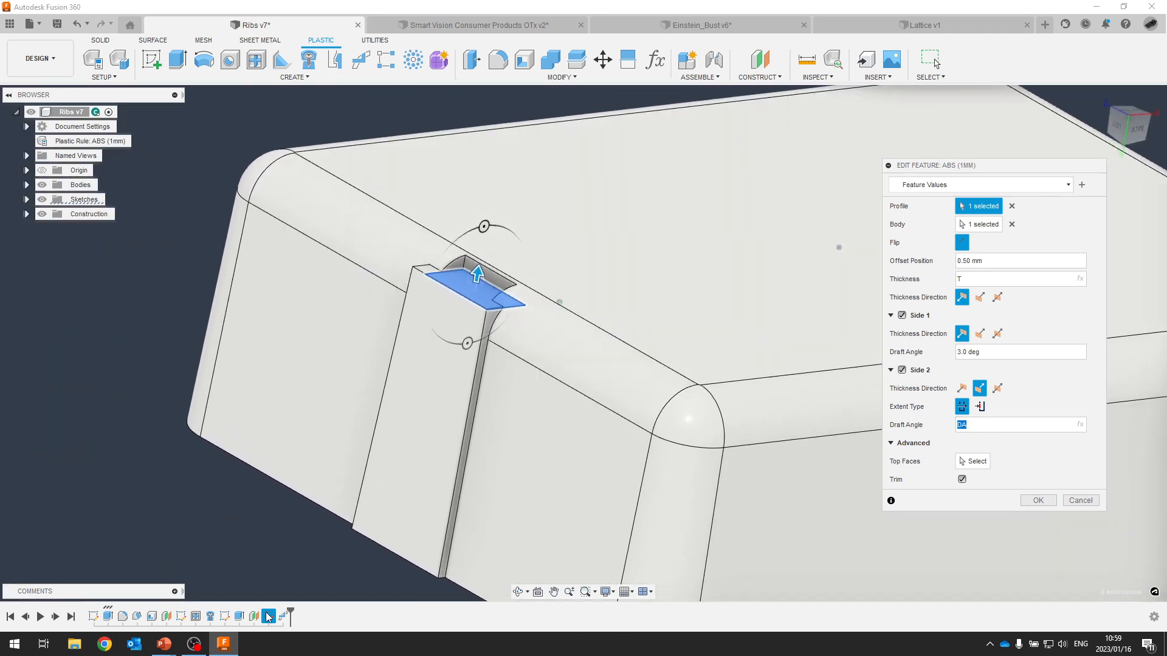
{"action": "key", "text": "Escape"}
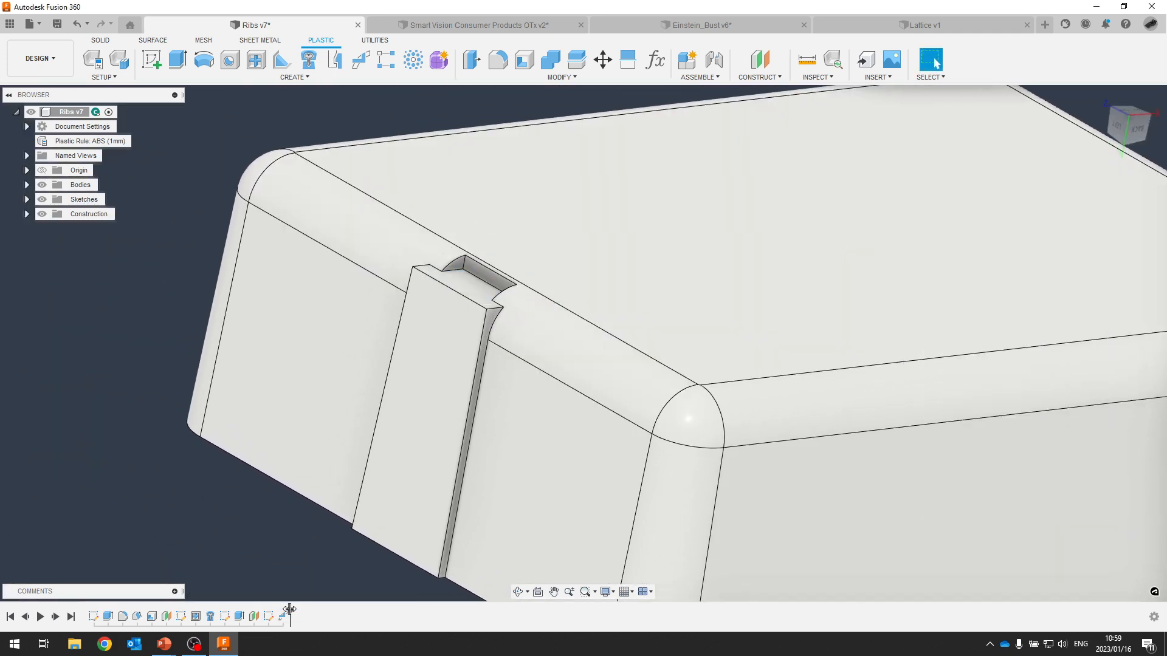
Roll the design history back to before the rest feature to view the plain wall, then restore it.
{"action": "left_click_drag", "start_coordinate": [274, 610], "coordinate": [276, 609]}
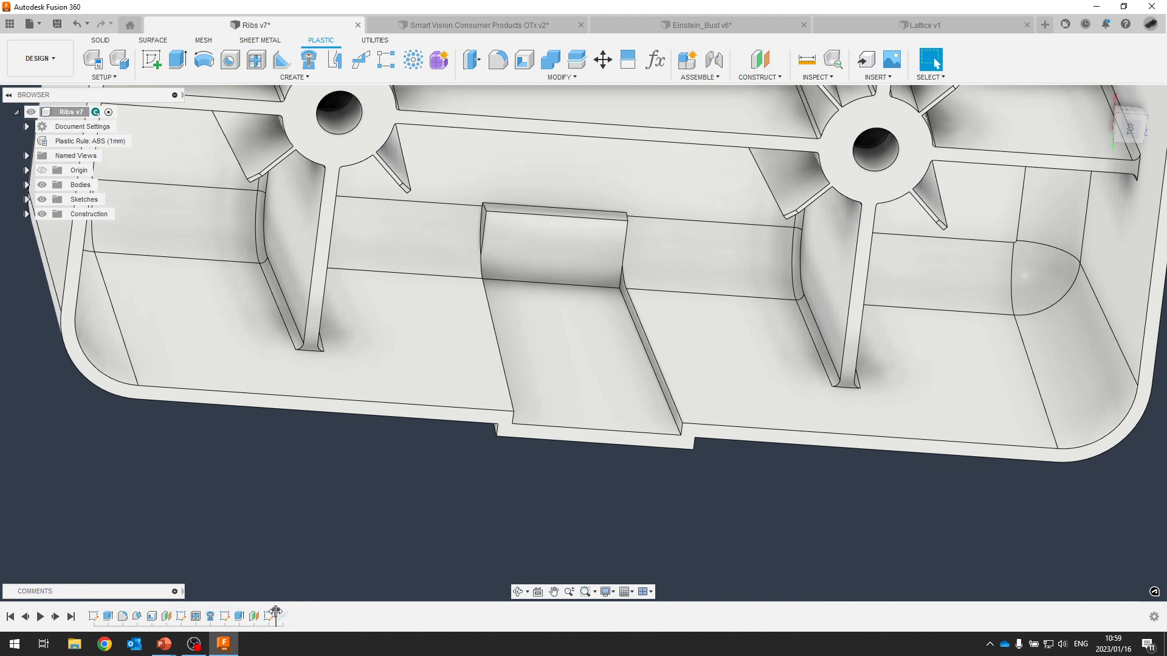
{"action": "left_click_drag", "start_coordinate": [275, 612], "coordinate": [292, 615]}
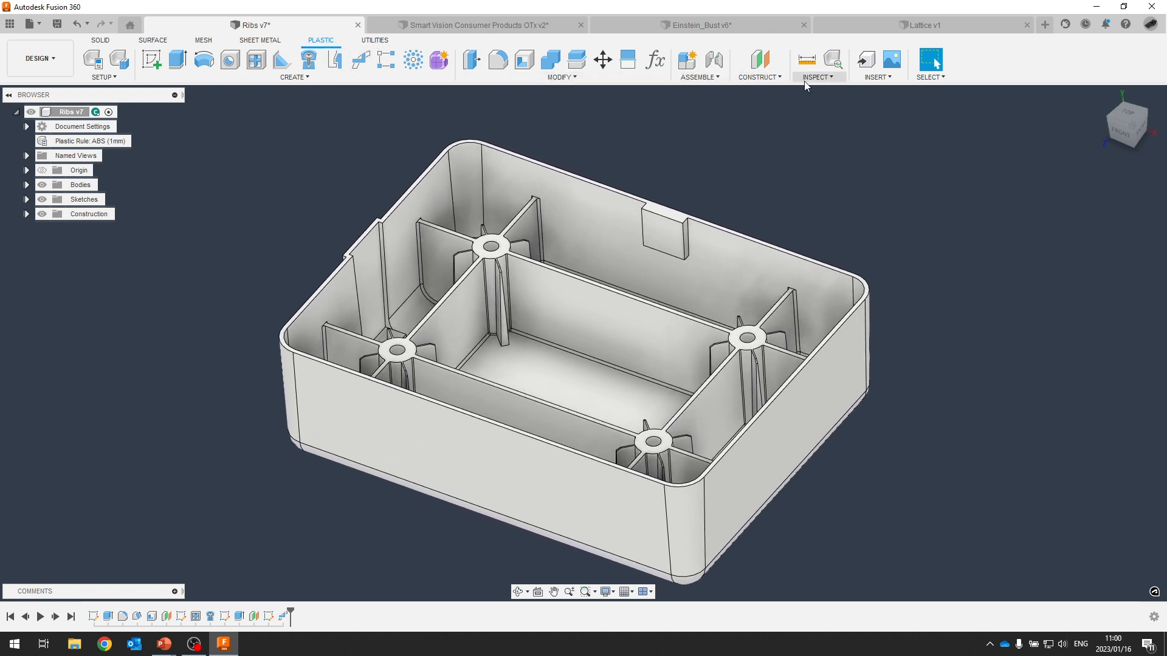
Run the injection molding Design Advice analysis on the box body, using its flat outer base face as pull direction.
{"action": "left_click", "coordinate": [833, 59]}
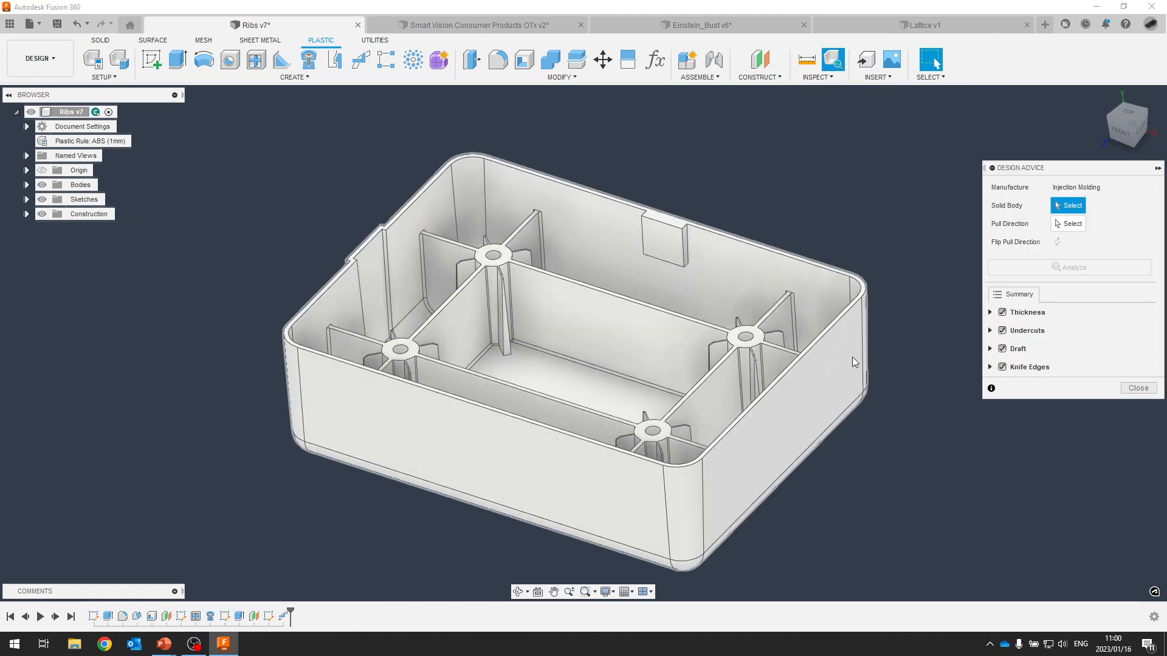
{"action": "left_click", "coordinate": [853, 349]}
{"action": "middle_click_drag", "start_coordinate": [949, 243], "coordinate": [596, 372], "text": "shift"}
{"action": "left_click", "coordinate": [597, 372]}
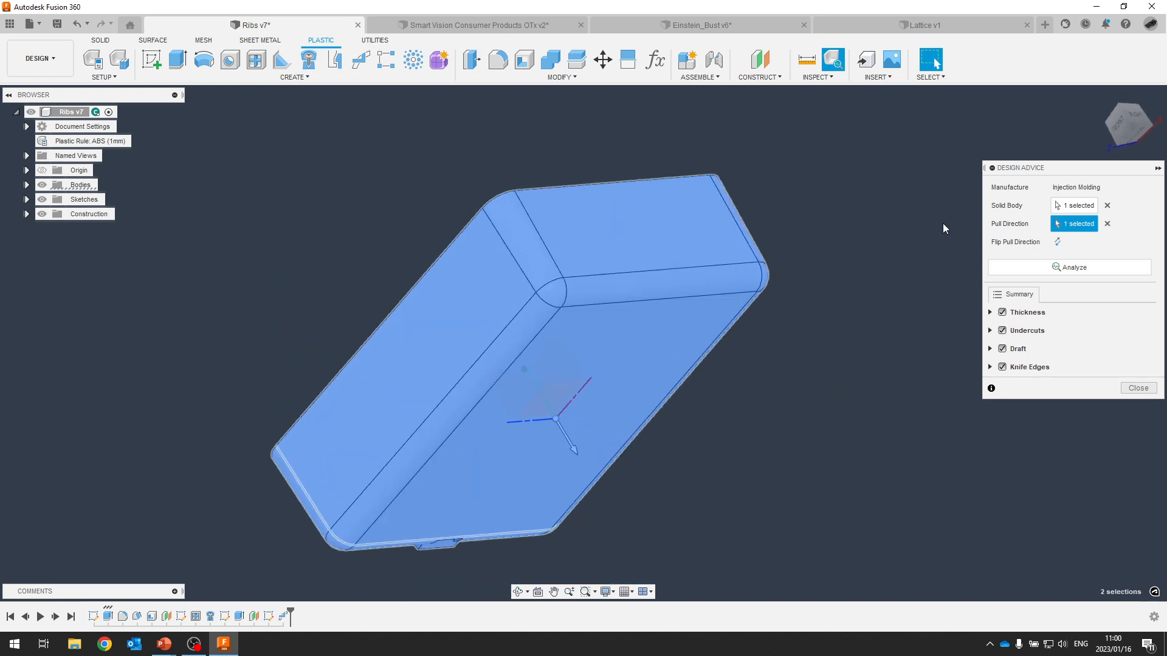
{"action": "left_click", "coordinate": [1059, 270]}
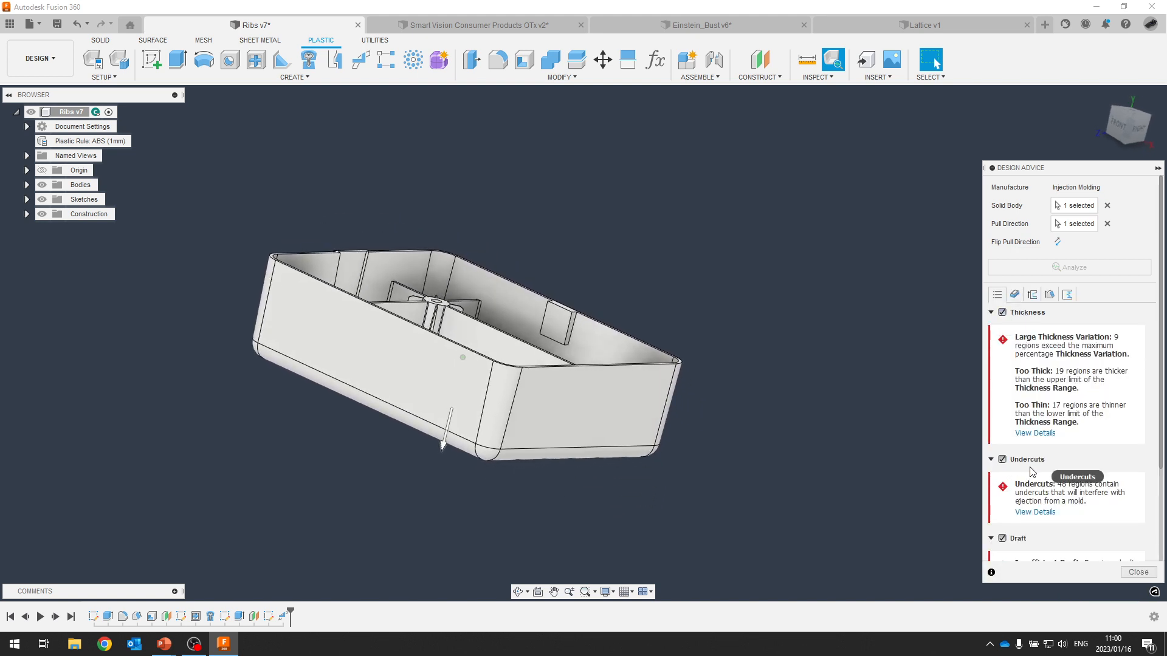
Review the Design Advice summary and display the thickness results as a color gradient on the body.
{"action": "scroll", "coordinate": [1039, 528], "scroll_direction": "down", "scroll_amount": 2}
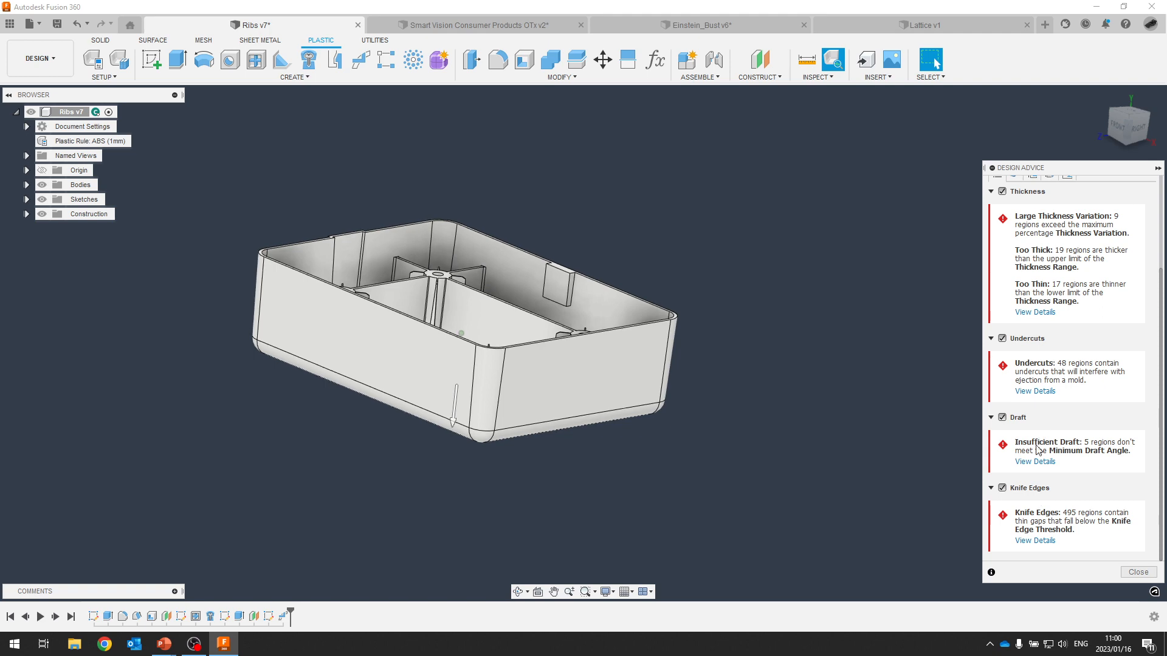
{"action": "scroll", "coordinate": [1039, 510], "scroll_direction": "up", "scroll_amount": 3}
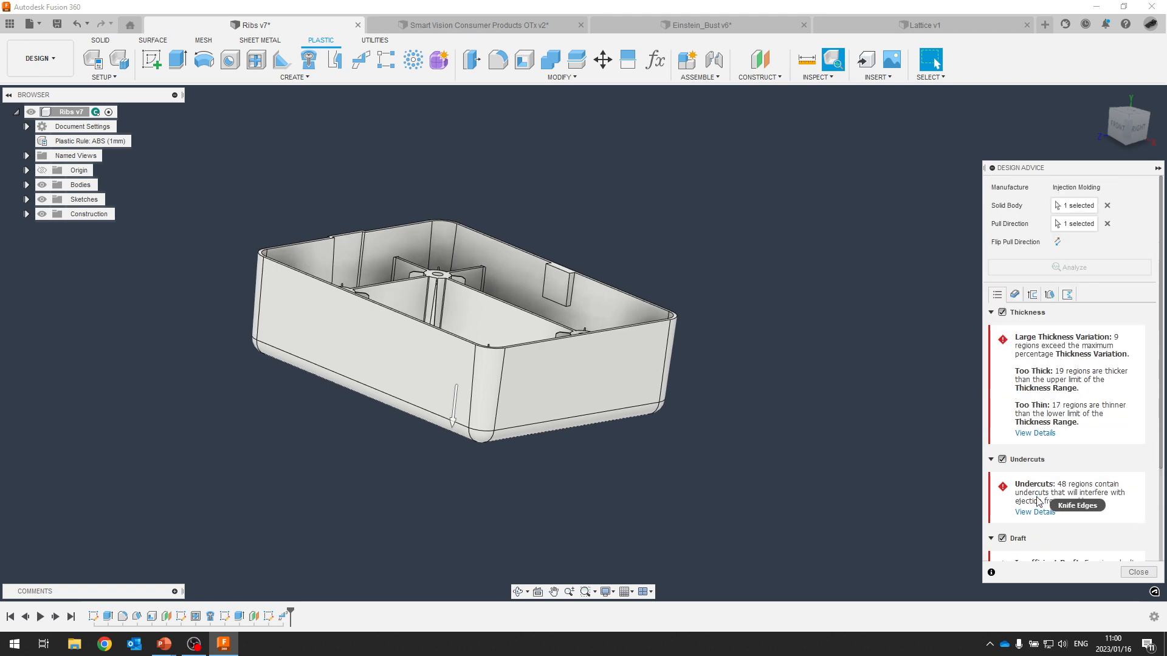
{"action": "left_click", "coordinate": [1015, 295]}
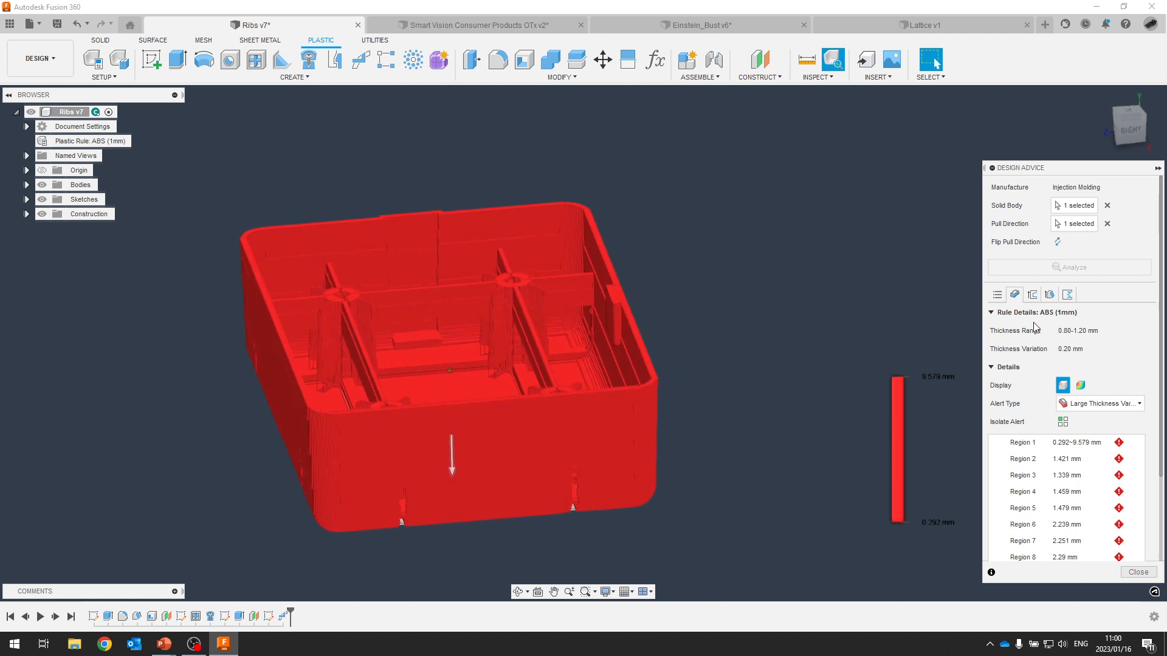
{"action": "left_click", "coordinate": [1081, 386]}
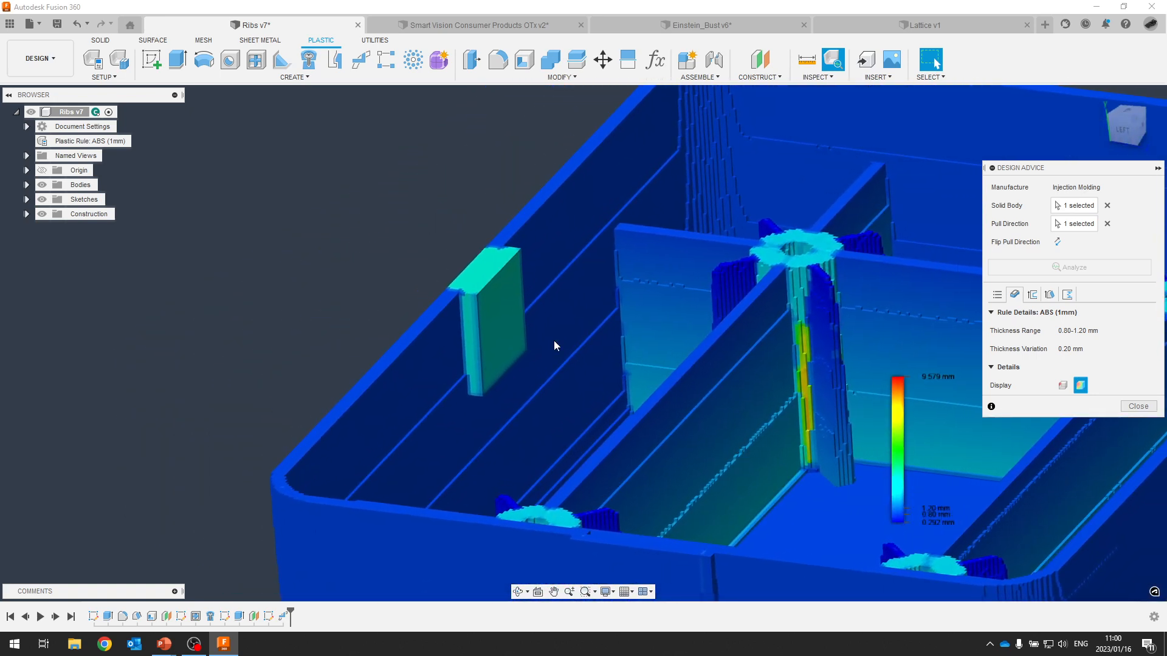
Examine the undercut, draft and knife edge results, highlighting draft Region 2.
{"action": "left_click", "coordinate": [1034, 295]}
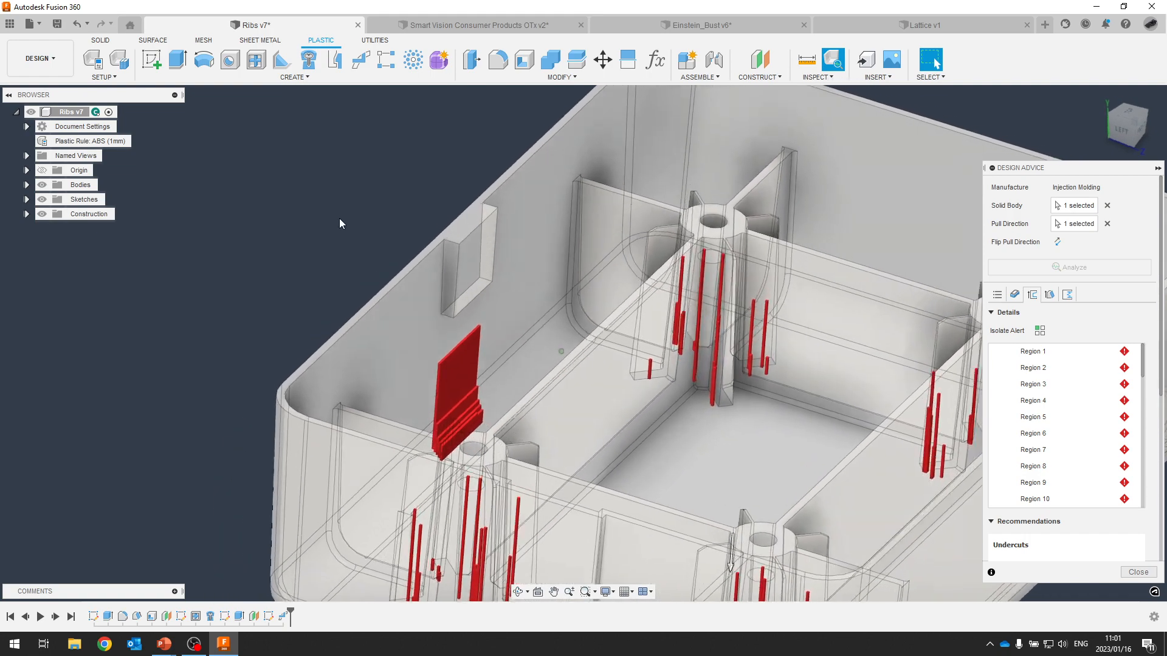
{"action": "left_click", "coordinate": [1051, 295]}
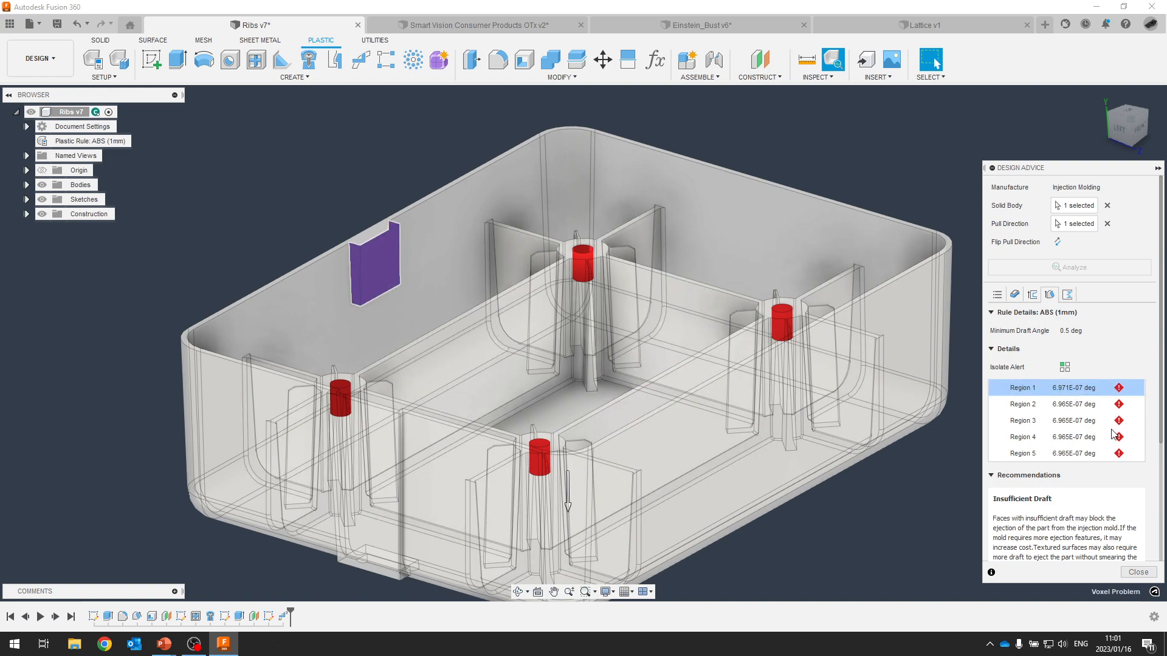
{"action": "left_click", "coordinate": [1086, 408]}
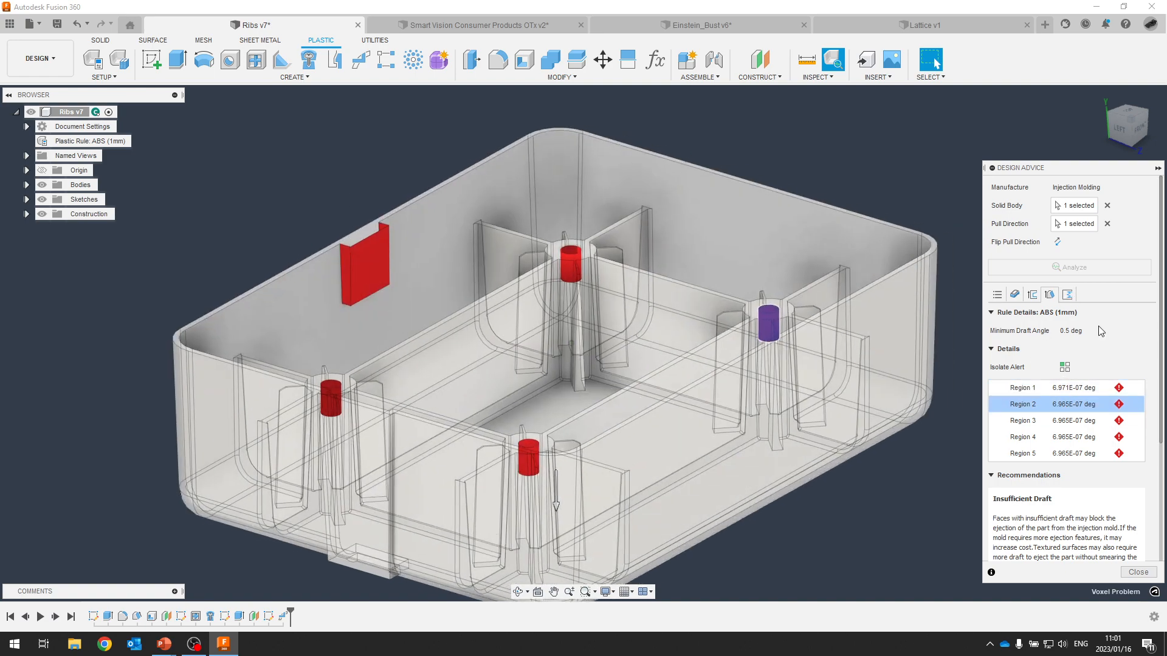
{"action": "left_click", "coordinate": [1066, 295]}
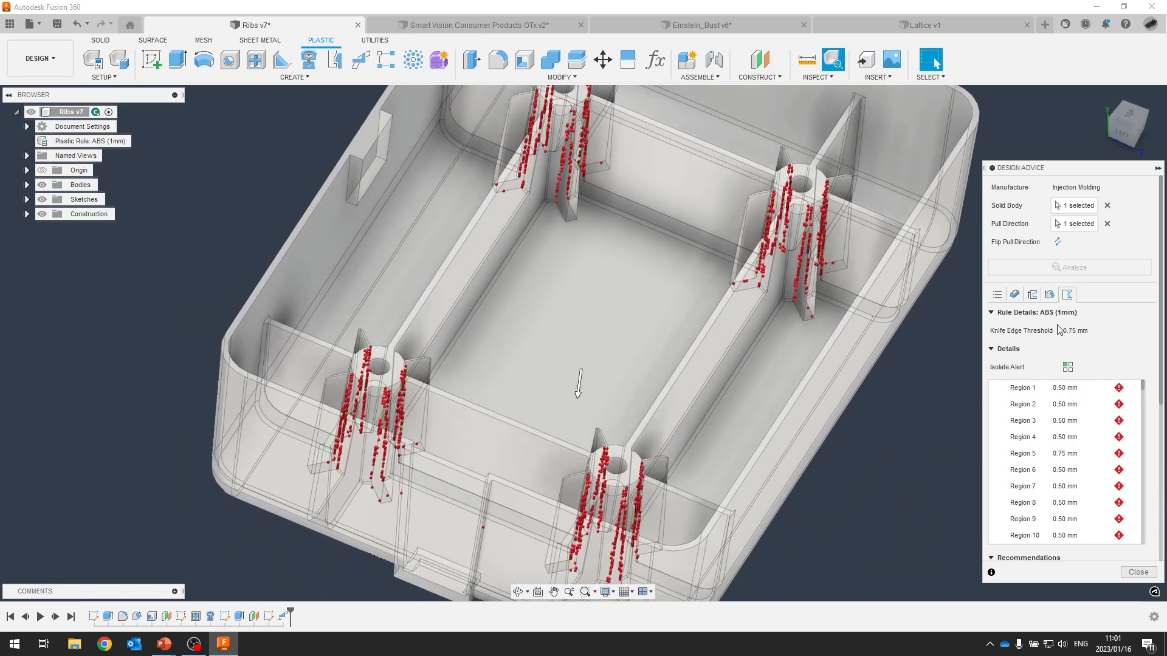
Review the Design Advice thickness and undercut results on the box body once more, and close the analysis.
{"action": "middle_click_drag", "start_coordinate": [960, 286], "coordinate": [865, 250], "text": "shift"}
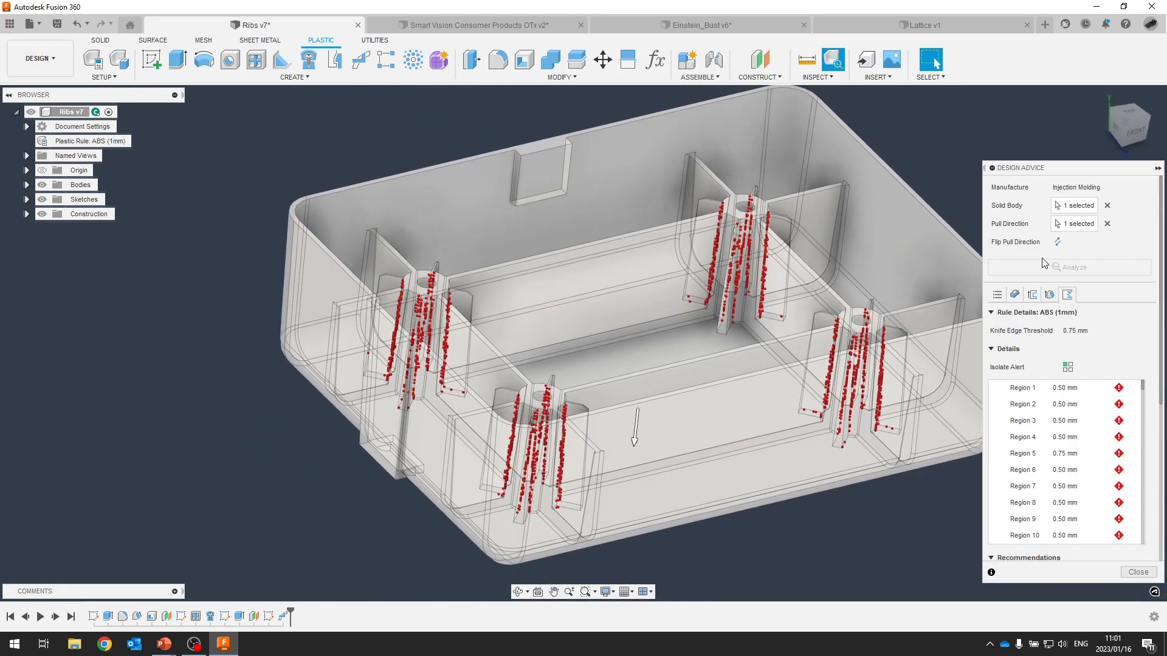
{"action": "left_click", "coordinate": [1014, 297]}
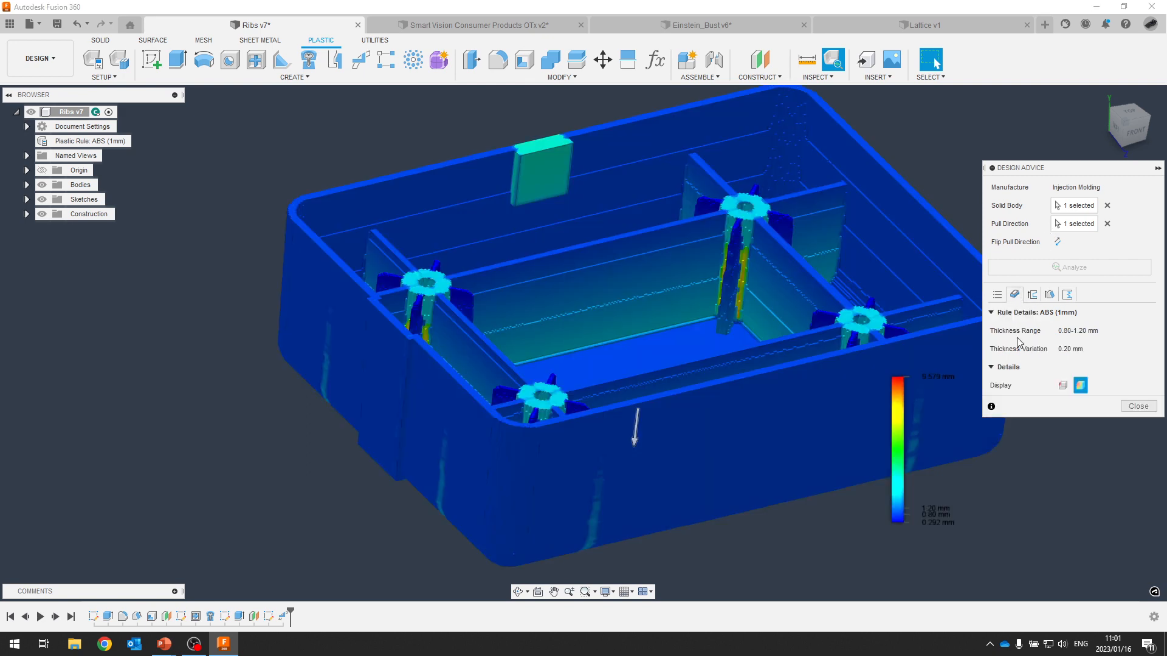
{"action": "left_click", "coordinate": [1032, 296]}
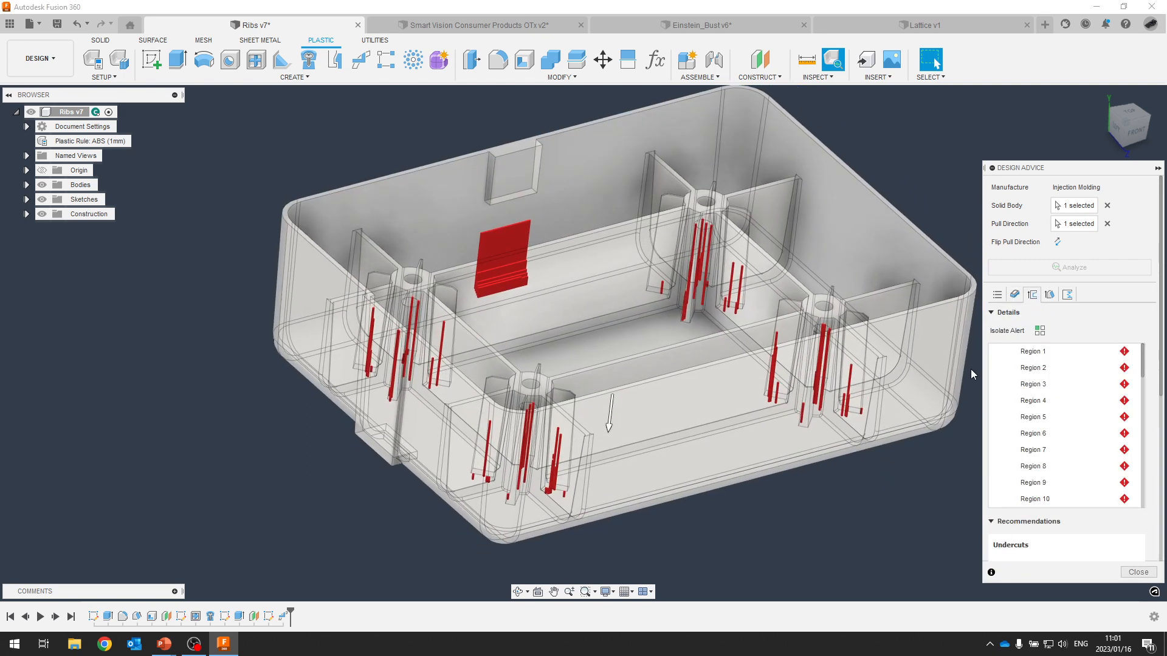
{"action": "left_click", "coordinate": [1137, 572]}
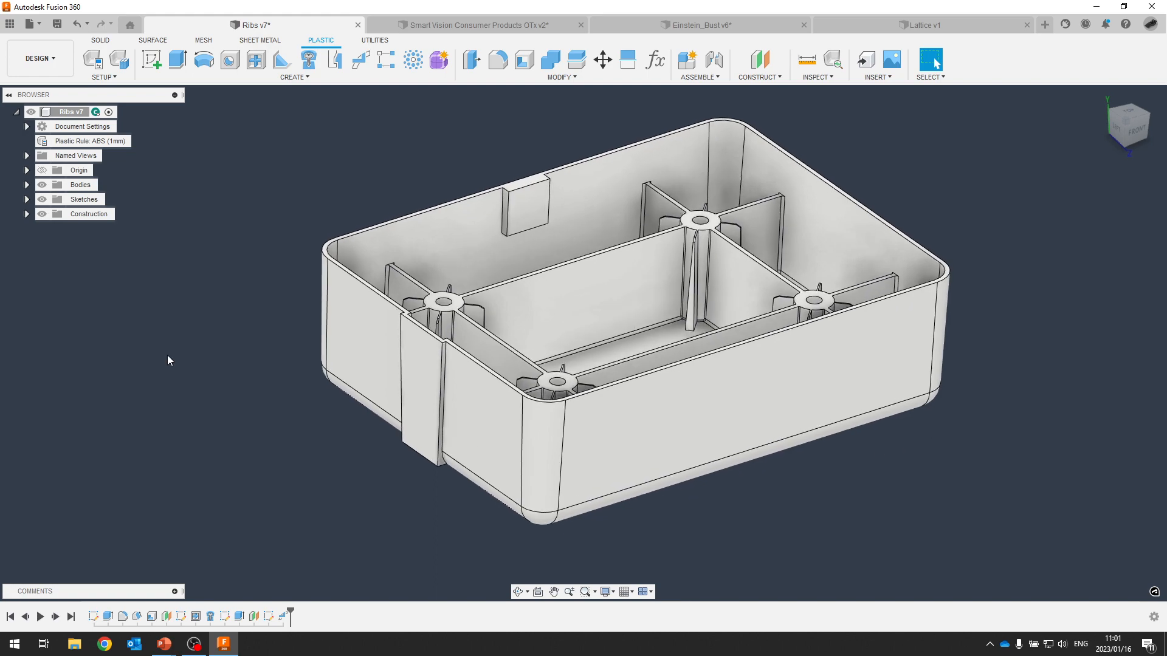
Switch to the PowerPoint slideshow and advance to the Organic Mesh Conversion slide.
{"action": "key", "text": "alt+Tab"}
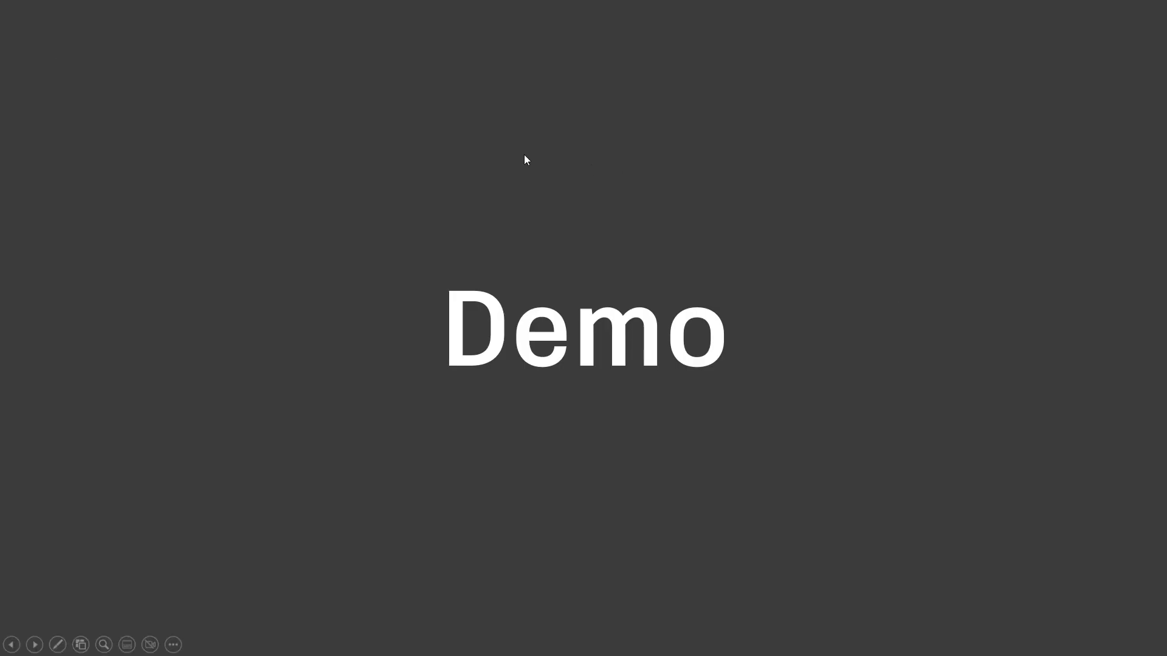
{"action": "key", "text": "Right"}
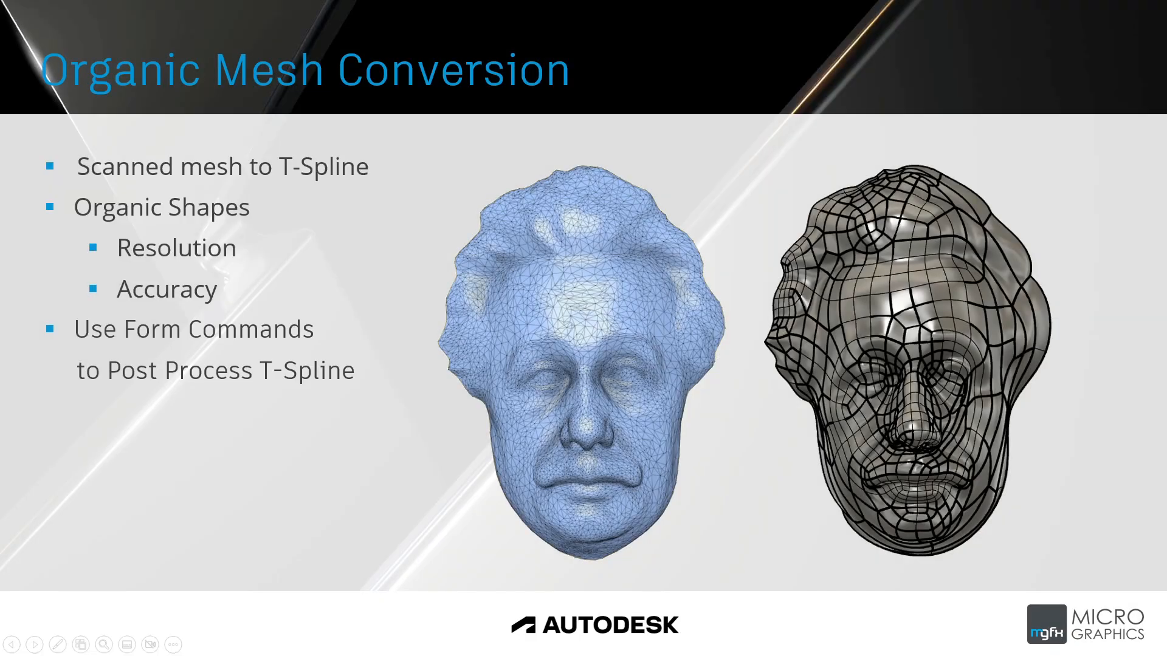
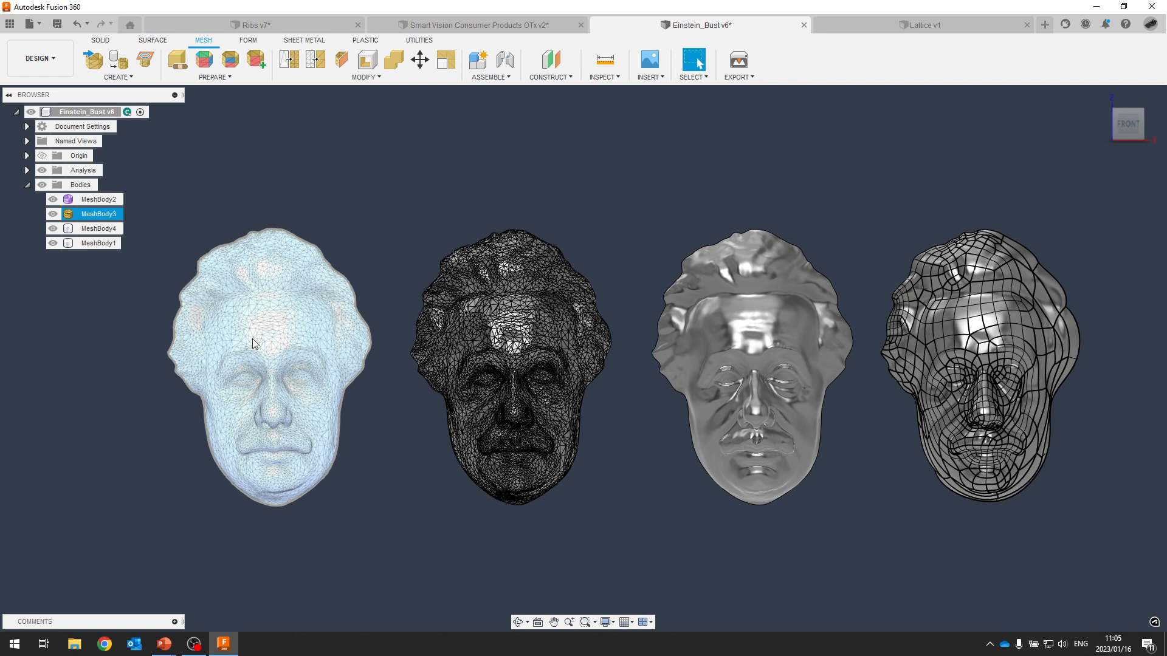
{"action": "left_click", "coordinate": [254, 343]}
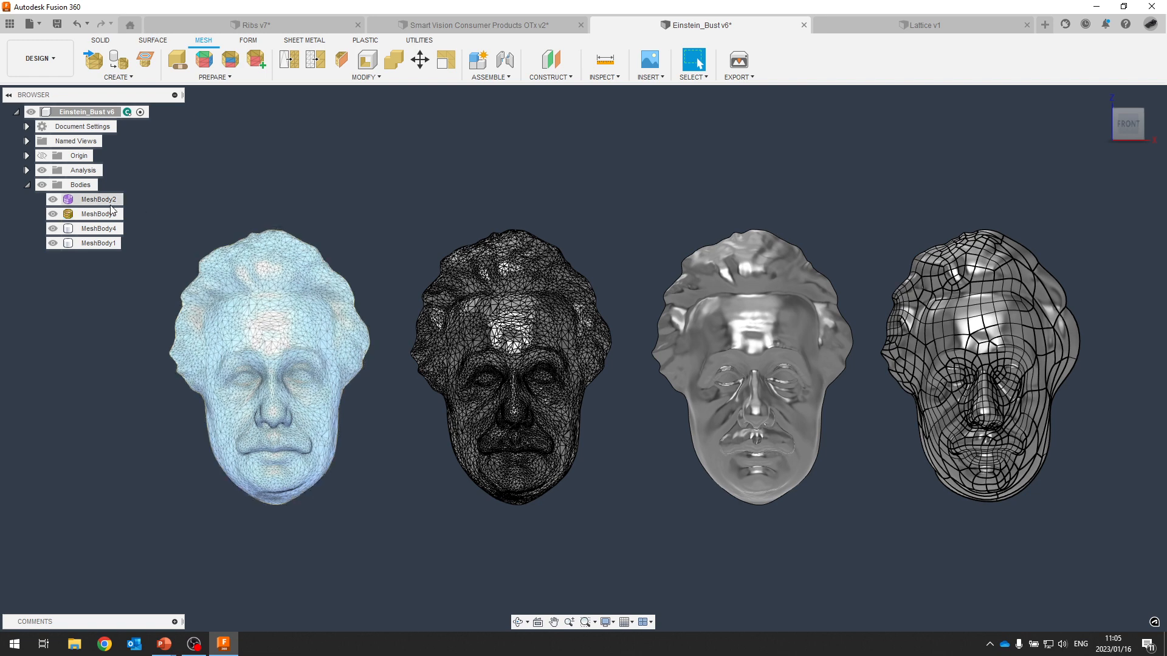
{"action": "left_click", "coordinate": [296, 191]}
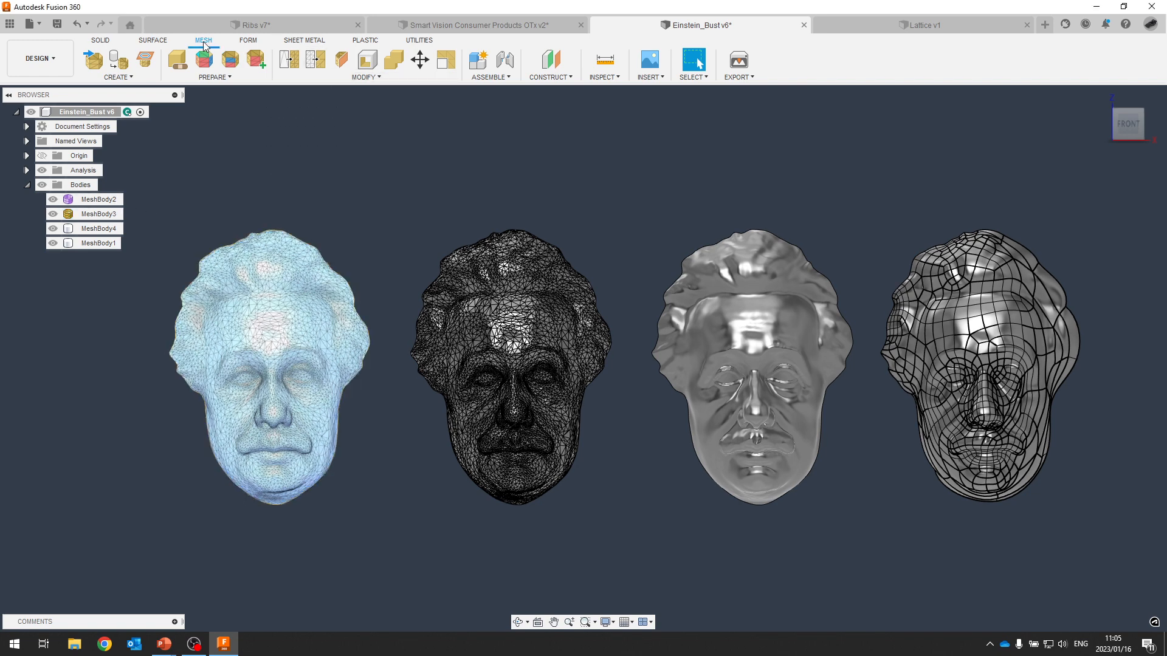
{"action": "left_click", "coordinate": [363, 77]}
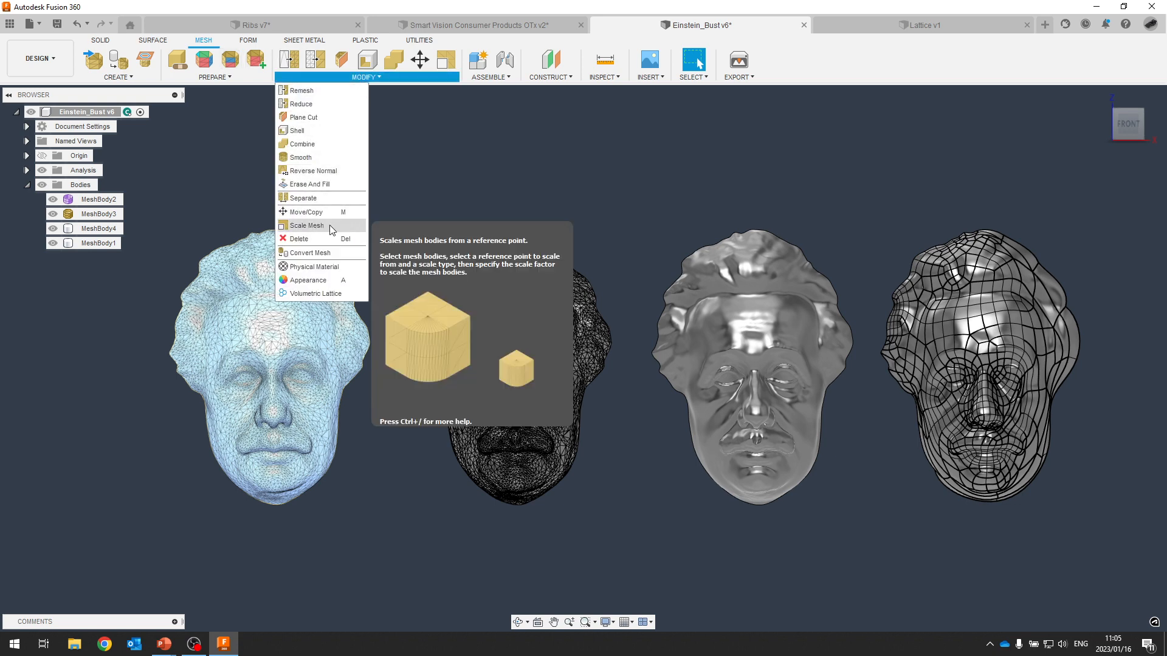
{"action": "left_click", "coordinate": [400, 203]}
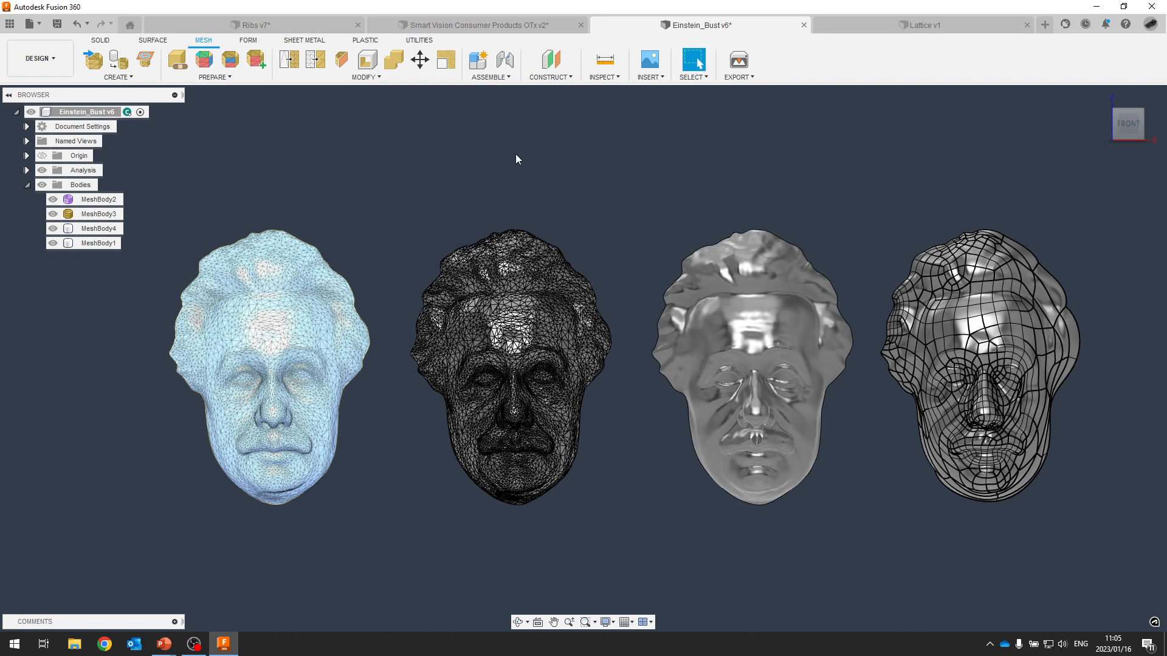
{"action": "left_click", "coordinate": [373, 77]}
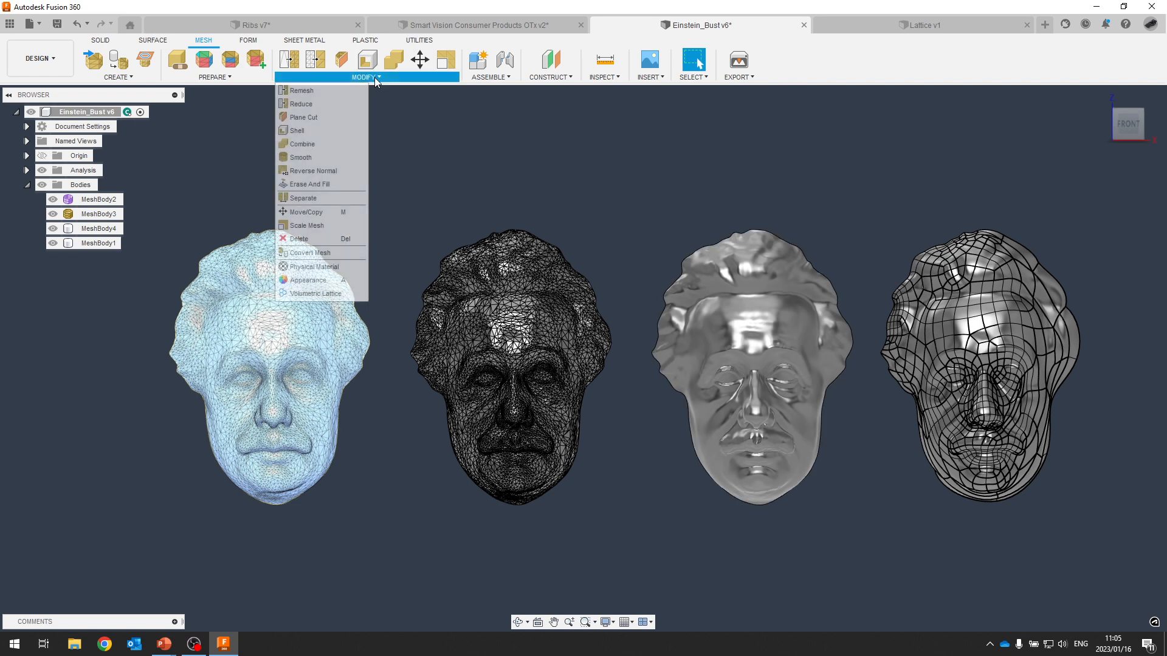
{"action": "left_click", "coordinate": [333, 254]}
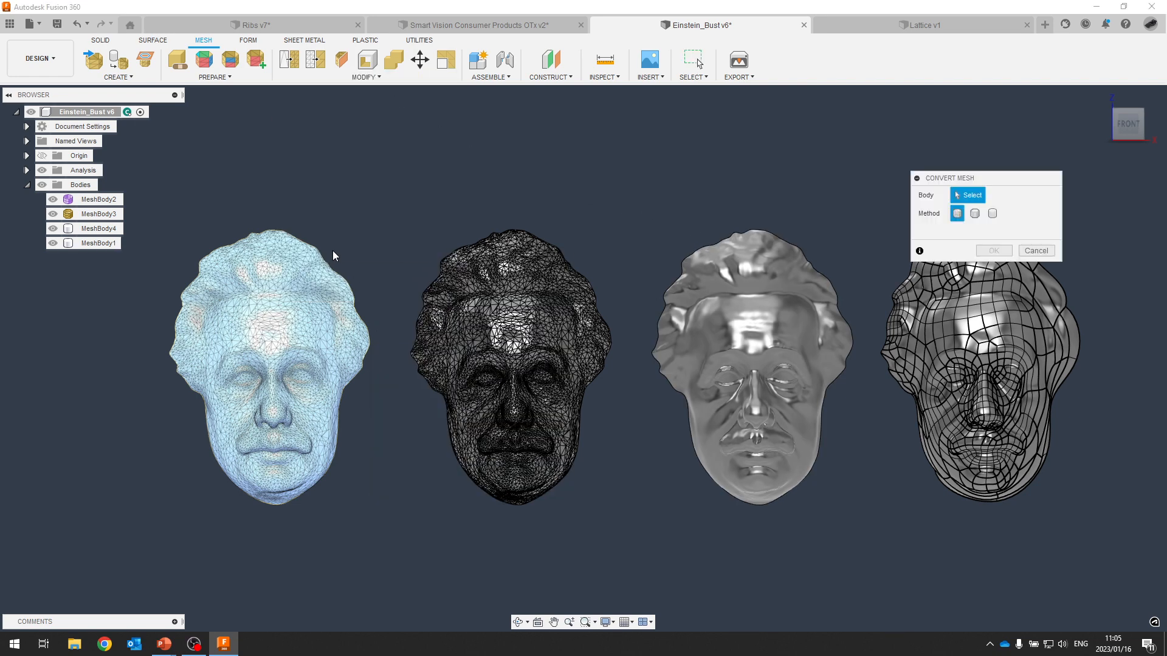
{"action": "left_click", "coordinate": [293, 297]}
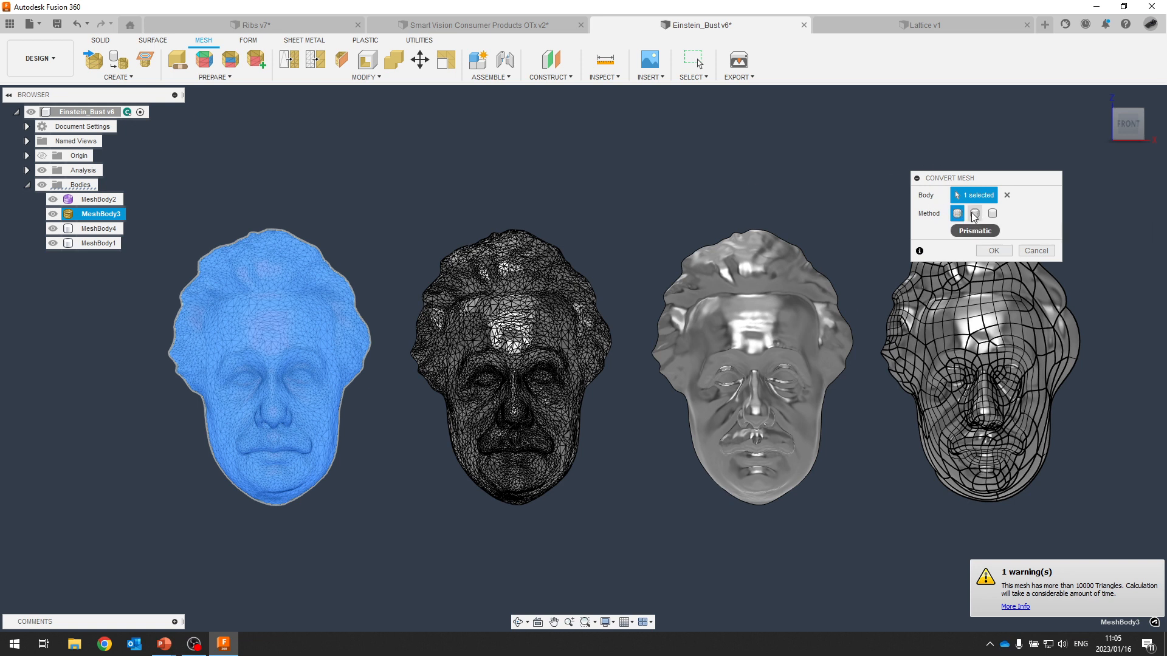
{"action": "left_click", "coordinate": [1035, 251]}
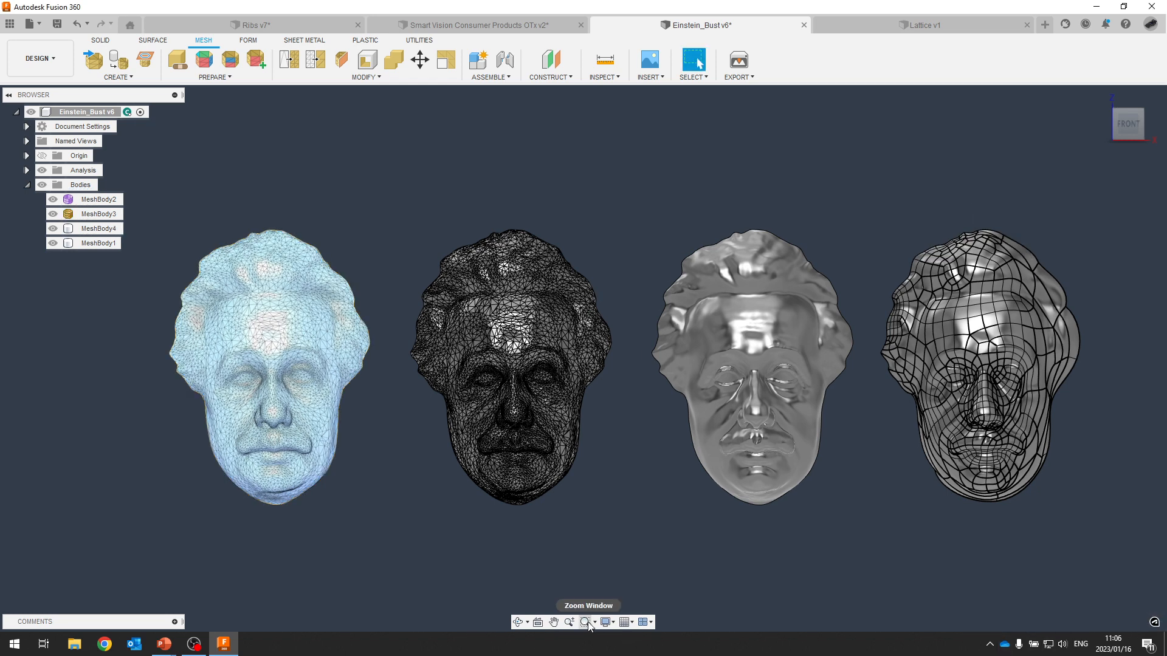
Set the visual style of the model view to Shaded so the heads appear without edges.
{"action": "left_click", "coordinate": [618, 622]}
{"action": "mouse_move", "coordinate": [668, 526]}
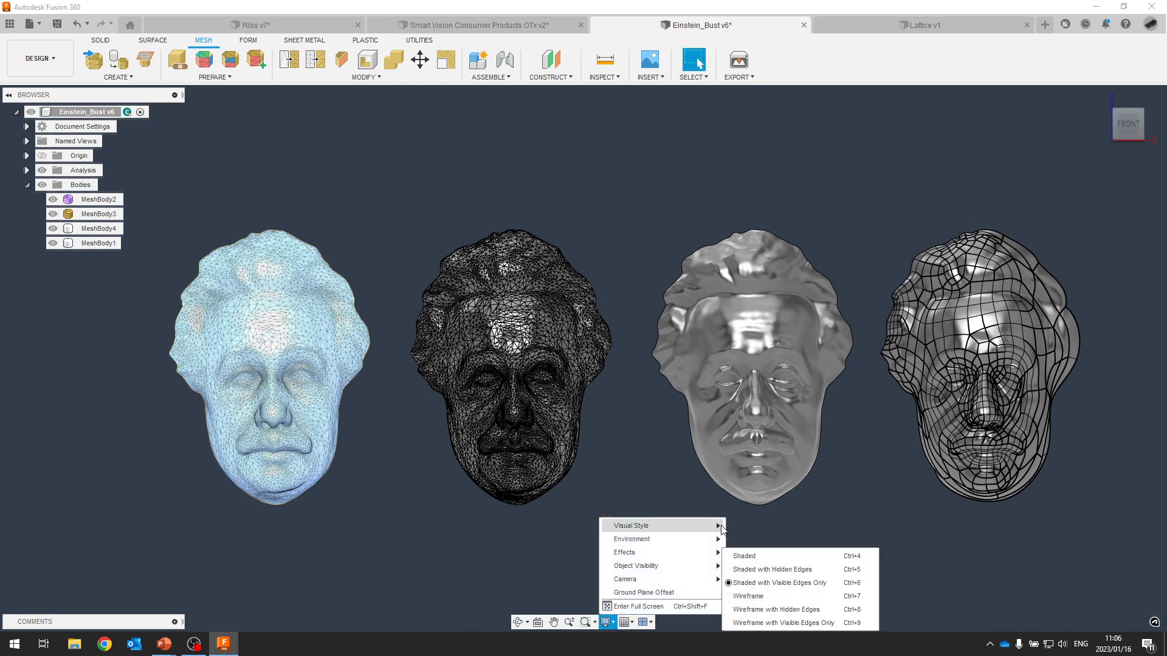
{"action": "left_click", "coordinate": [785, 557]}
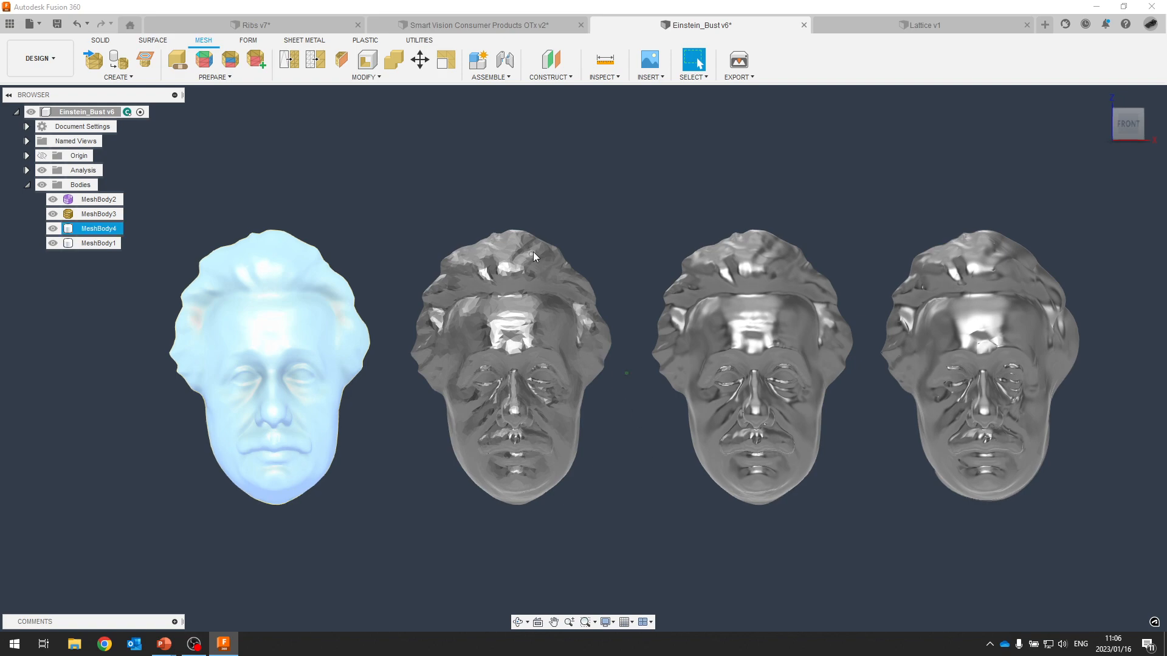
Inspect the facets on the forehead of the converted head MeshBody4 up close by selecting individual faces.
{"action": "scroll", "coordinate": [533, 252], "scroll_direction": "up", "scroll_amount": 10}
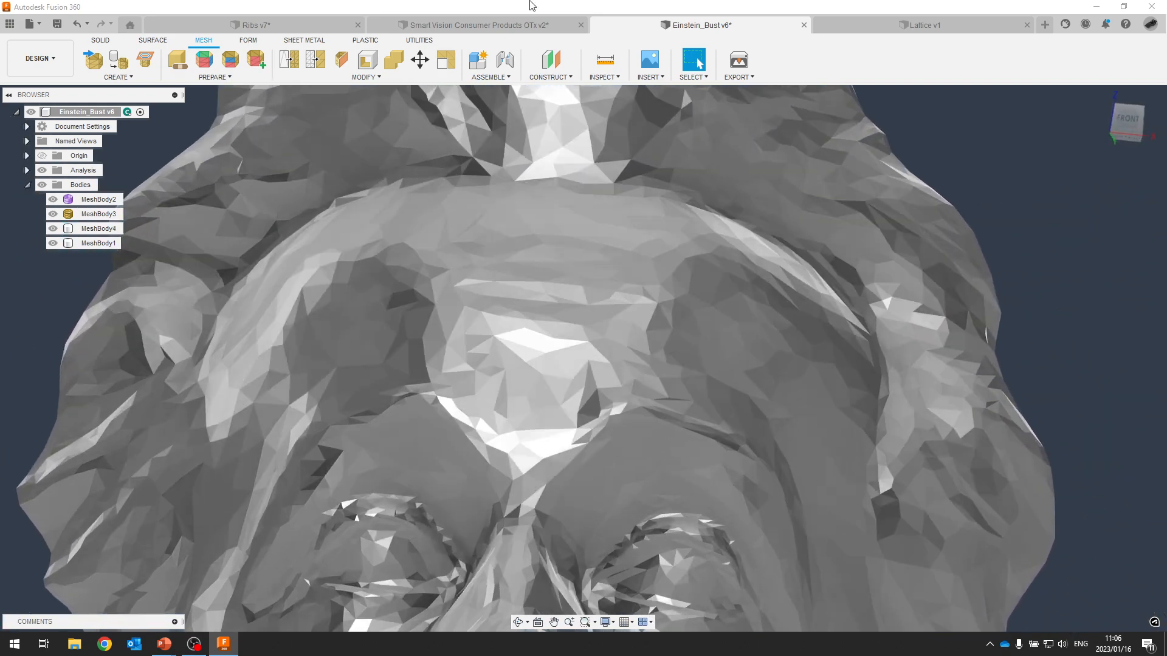
{"action": "left_click", "coordinate": [511, 9]}
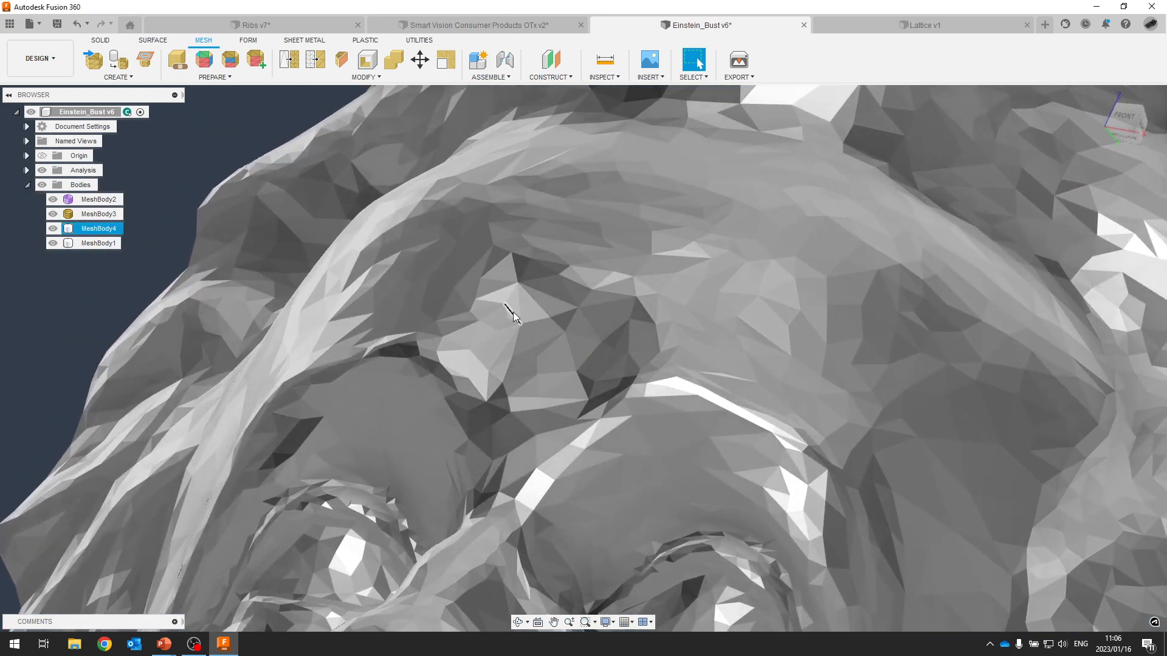
{"action": "left_click", "coordinate": [528, 308]}
{"action": "scroll", "coordinate": [547, 298], "scroll_direction": "up", "scroll_amount": 5}
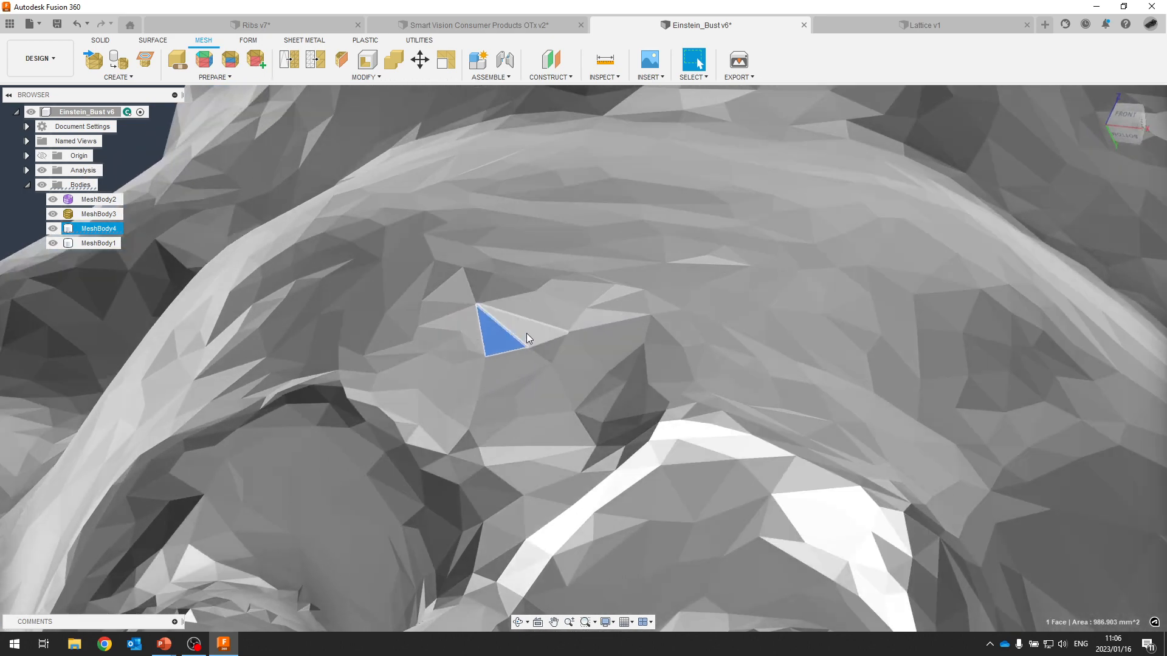
{"action": "left_click", "coordinate": [510, 283]}
{"action": "scroll", "coordinate": [530, 284], "scroll_direction": "down", "scroll_amount": 10}
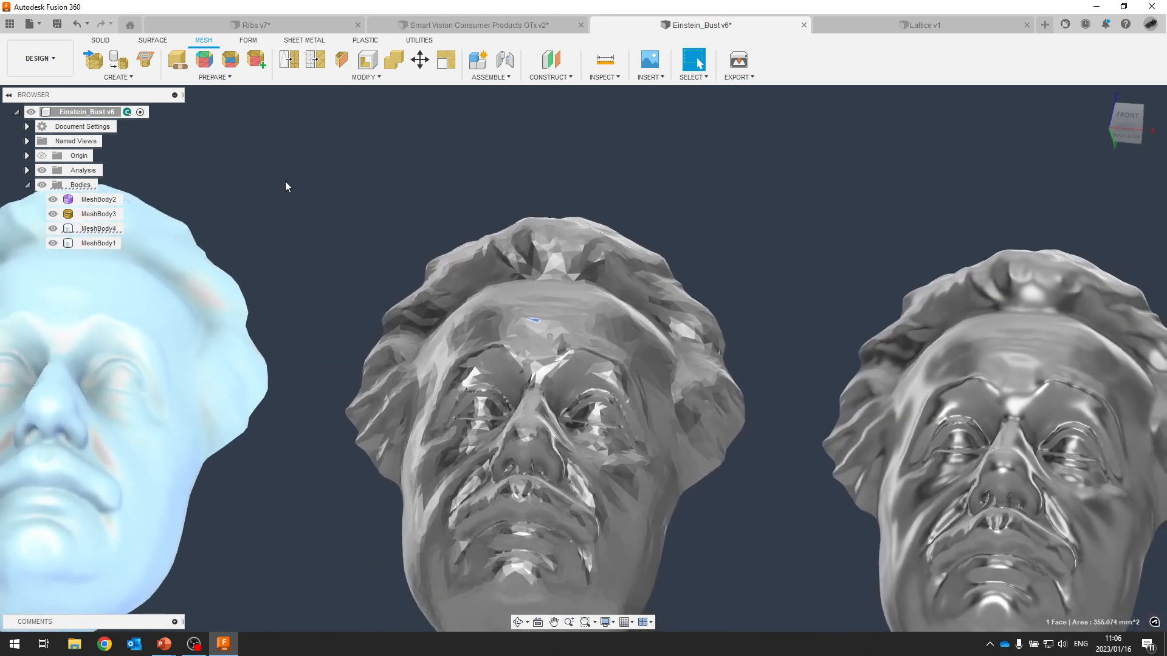
{"action": "scroll", "coordinate": [346, 185], "scroll_direction": "up", "scroll_amount": 2}
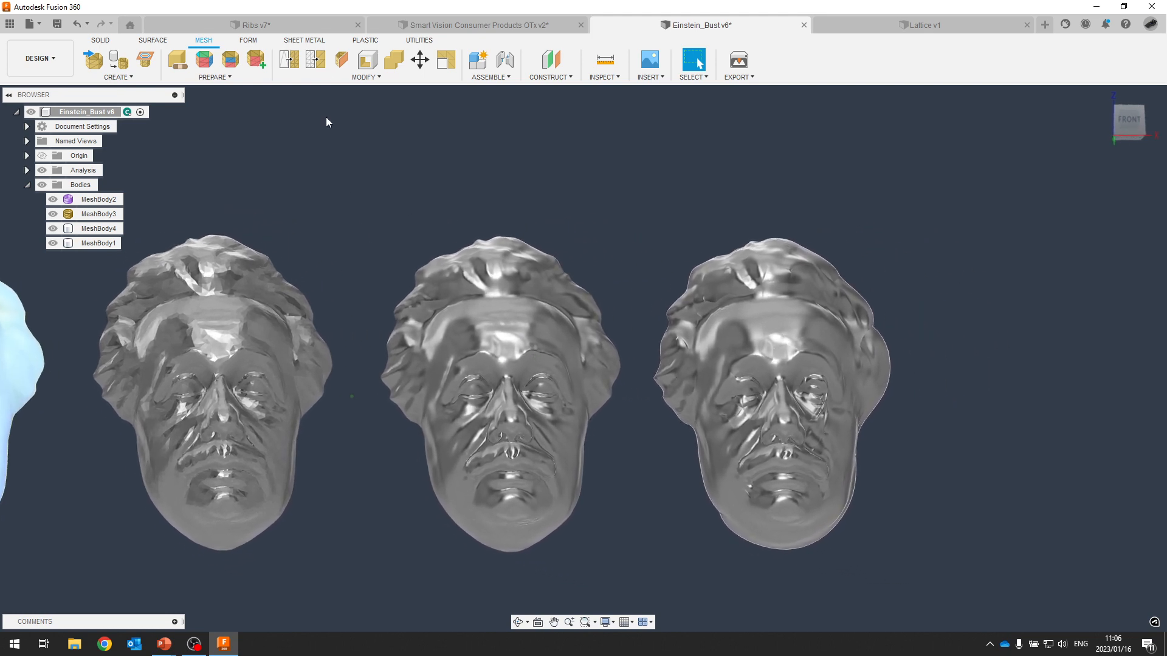
{"action": "left_click", "coordinate": [358, 77]}
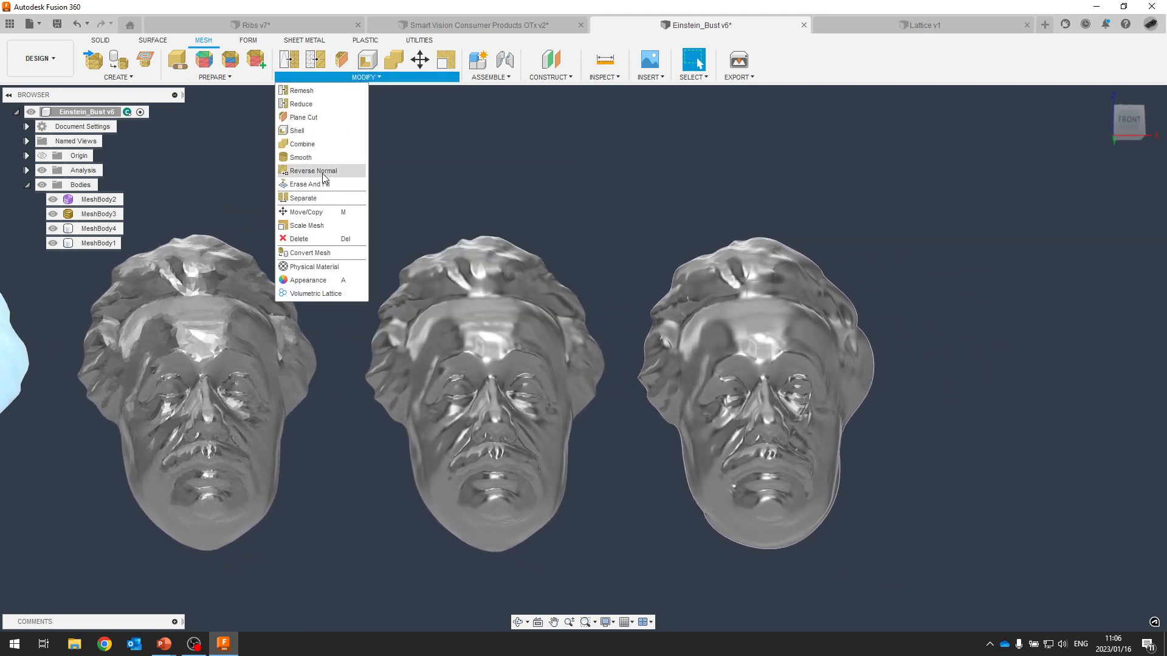
{"action": "left_click", "coordinate": [310, 253]}
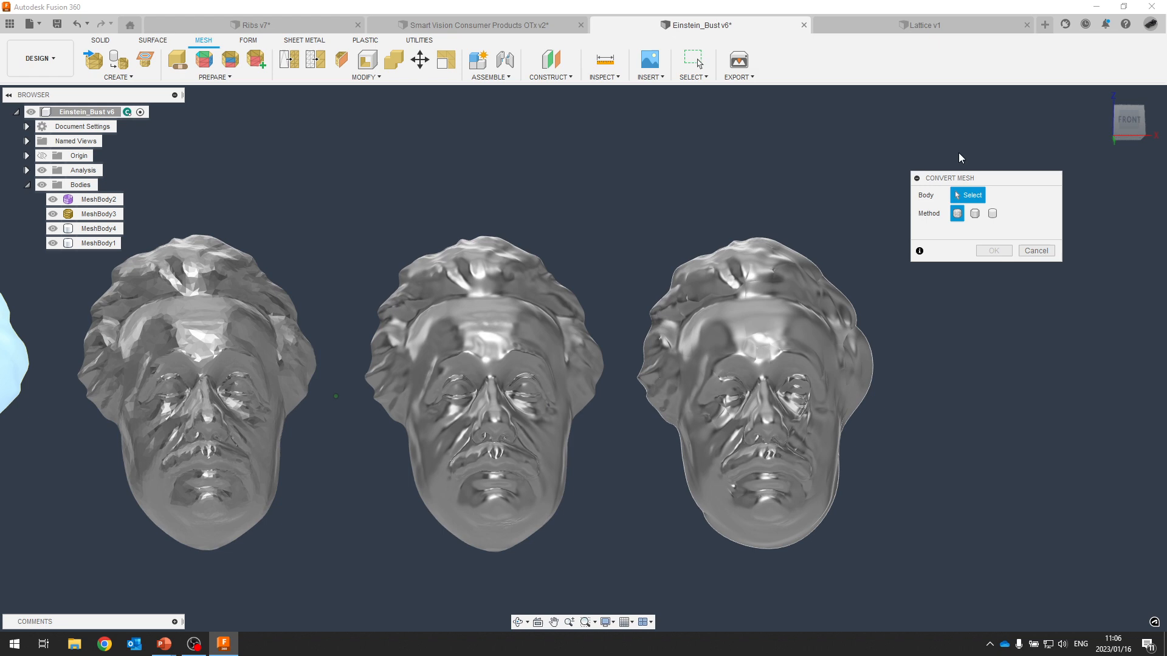
{"action": "left_click", "coordinate": [993, 214]}
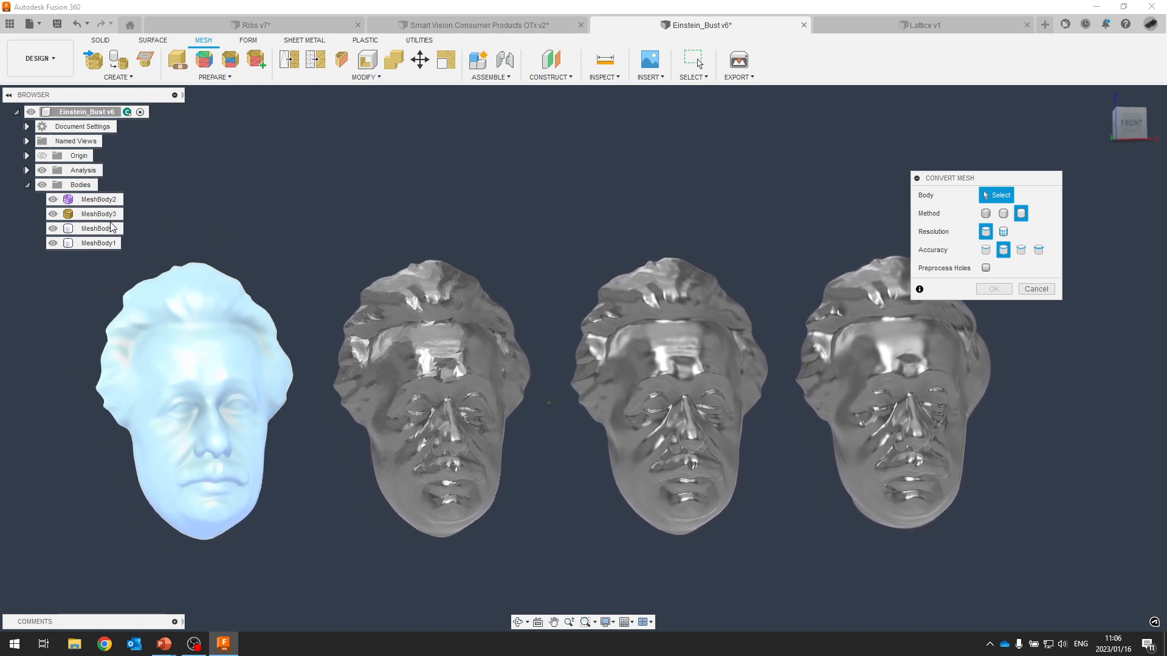
{"action": "left_click", "coordinate": [350, 79]}
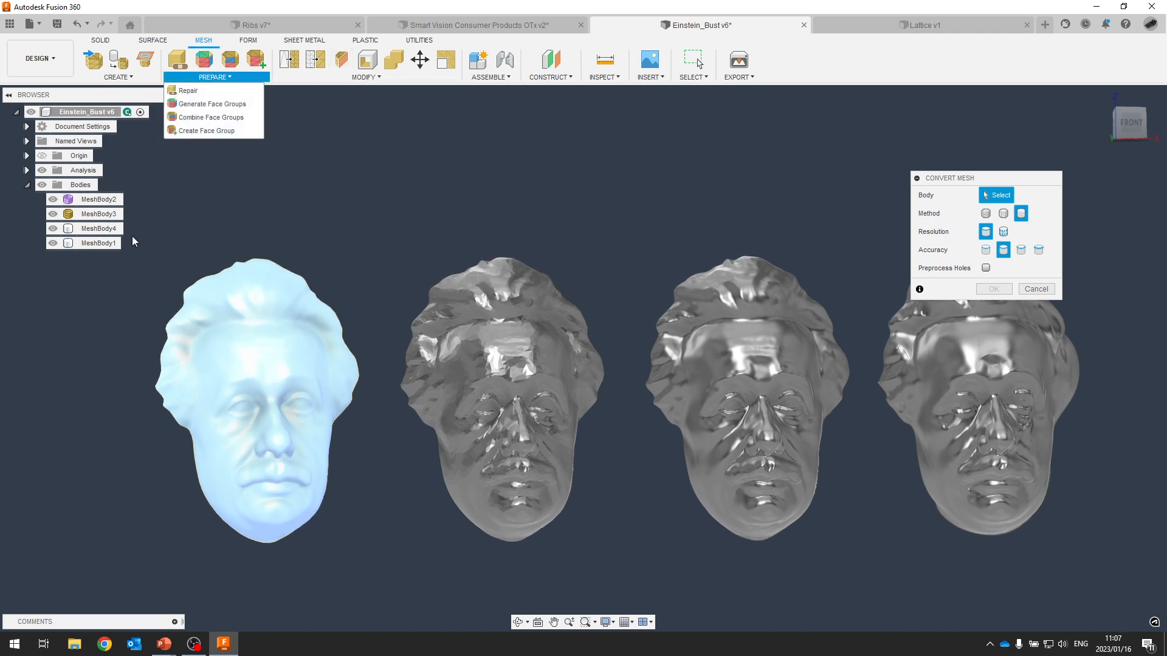
{"action": "scroll", "coordinate": [821, 326], "scroll_direction": "down", "scroll_amount": 1}
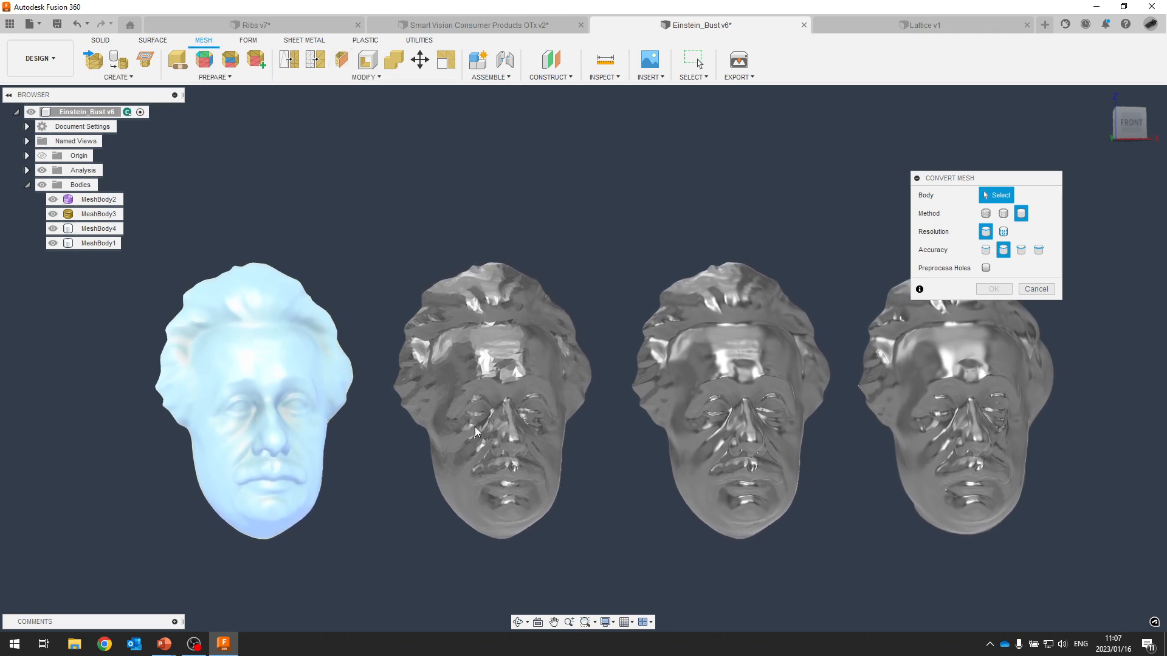
{"action": "key", "text": "Escape"}
Identify the converted heads MeshBody4 and MeshBody1 by selecting both, clear the selection and compare their surface smoothness.
{"action": "left_click", "coordinate": [97, 229]}
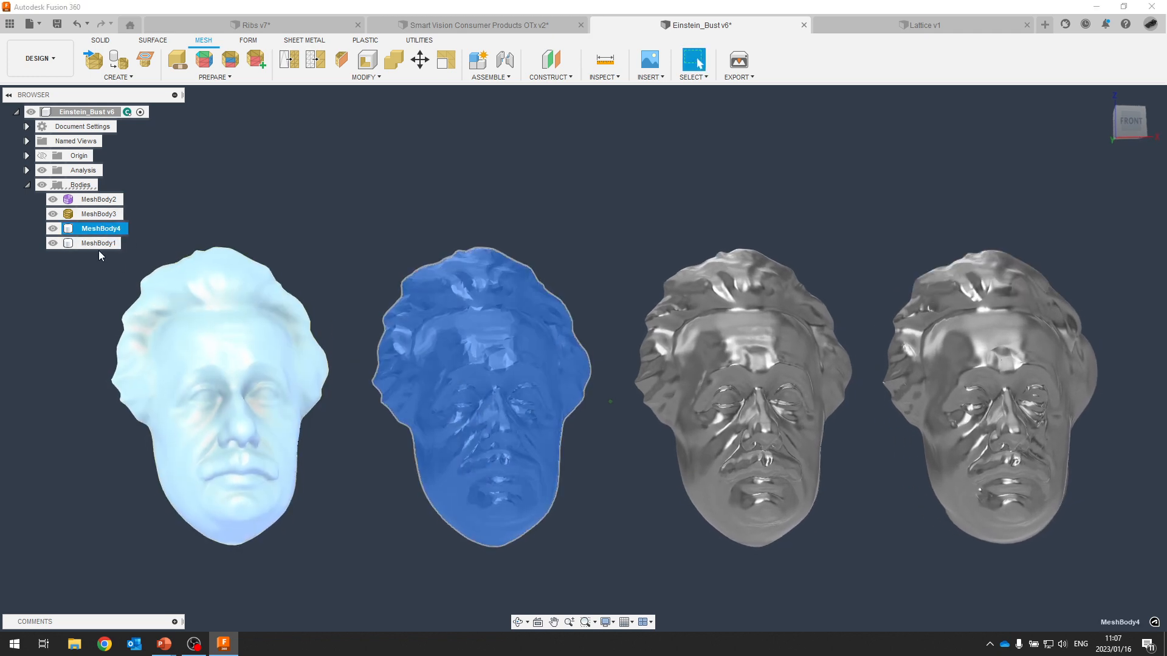
{"action": "left_click", "coordinate": [97, 243], "text": "ctrl"}
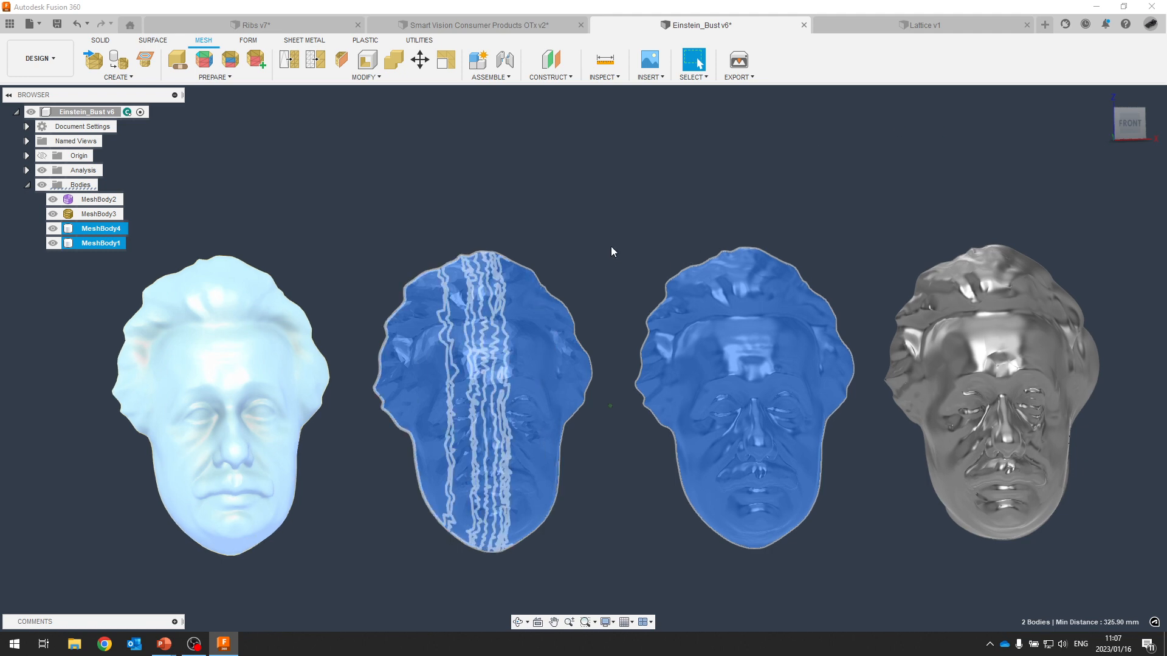
{"action": "left_click", "coordinate": [621, 195]}
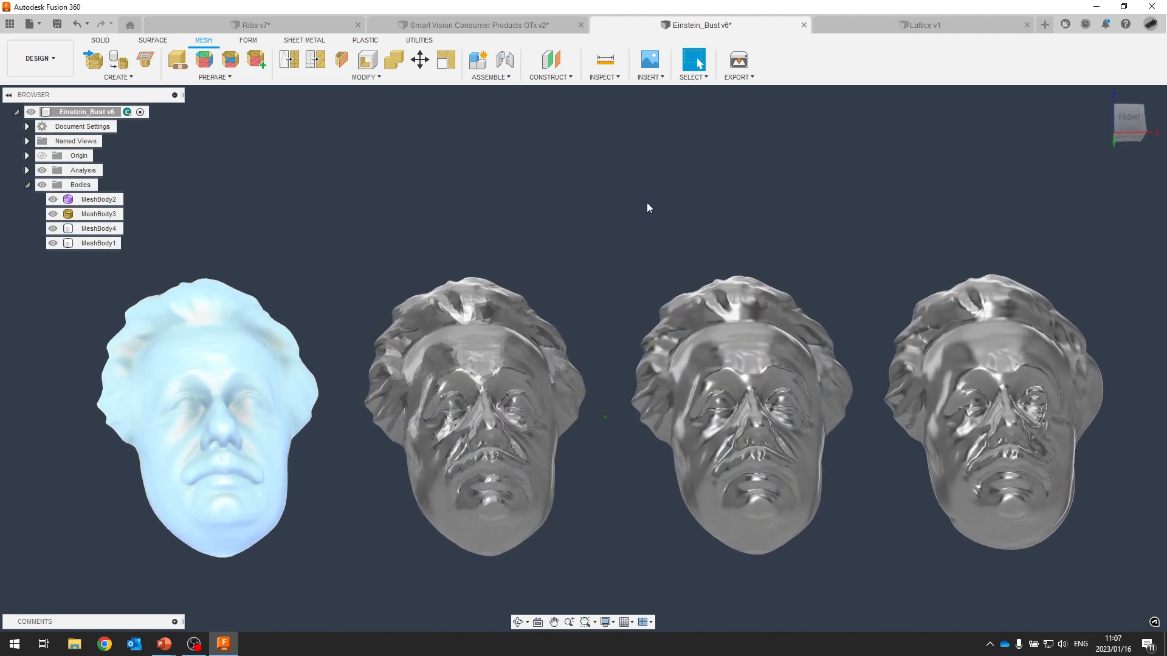
{"action": "scroll", "coordinate": [482, 337], "scroll_direction": "up", "scroll_amount": 3}
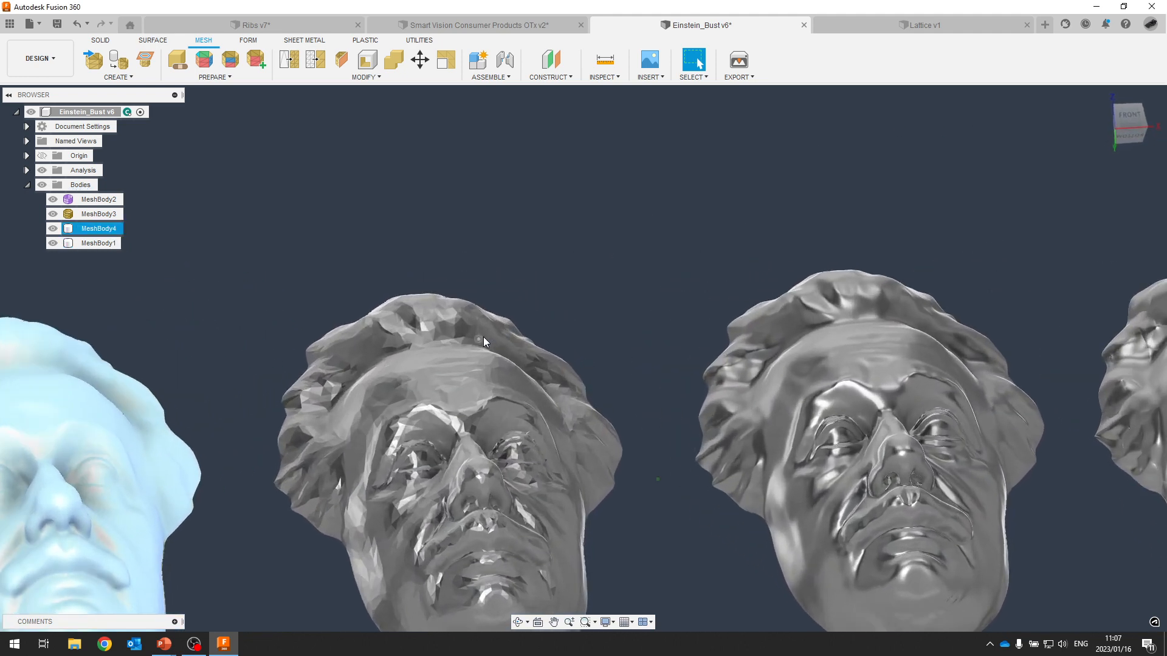
{"action": "scroll", "coordinate": [502, 227], "scroll_direction": "down", "scroll_amount": 3}
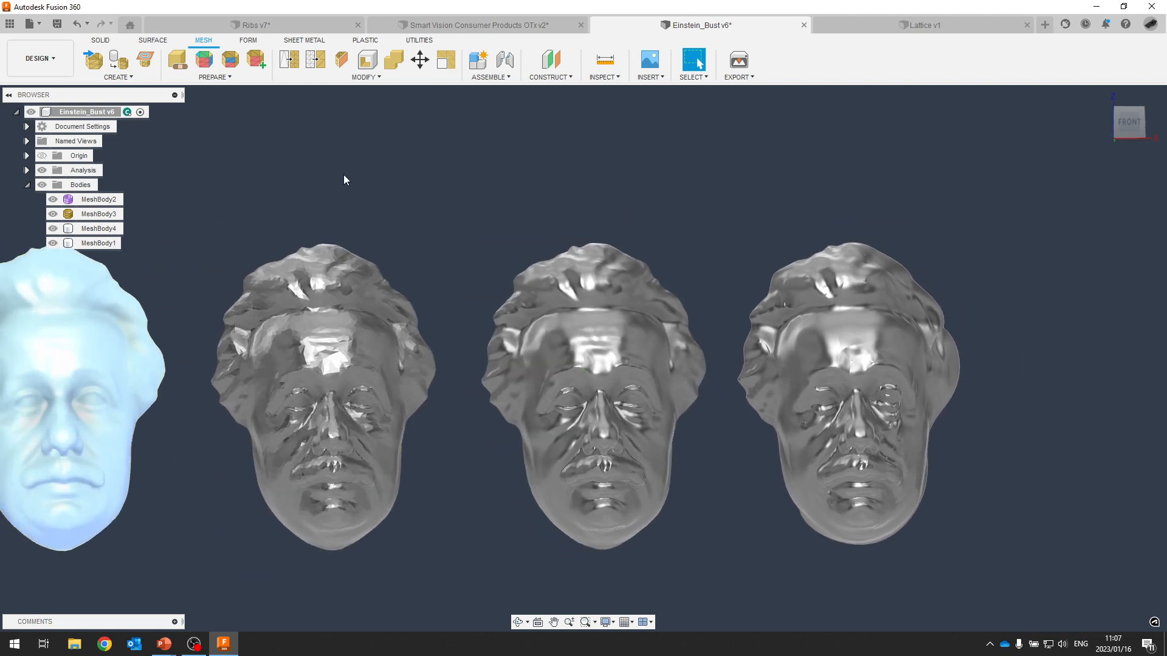
Try converting the scanned head MeshBody3 with Convert Mesh, using the Organic method.
{"action": "left_click", "coordinate": [384, 79]}
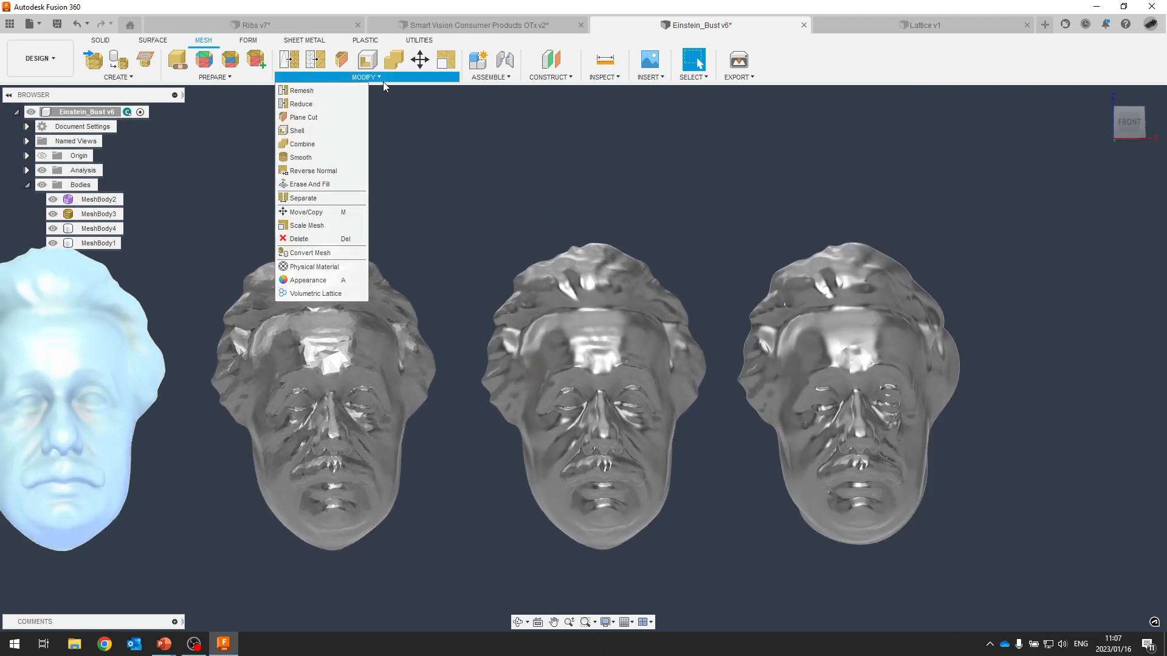
{"action": "left_click", "coordinate": [316, 252]}
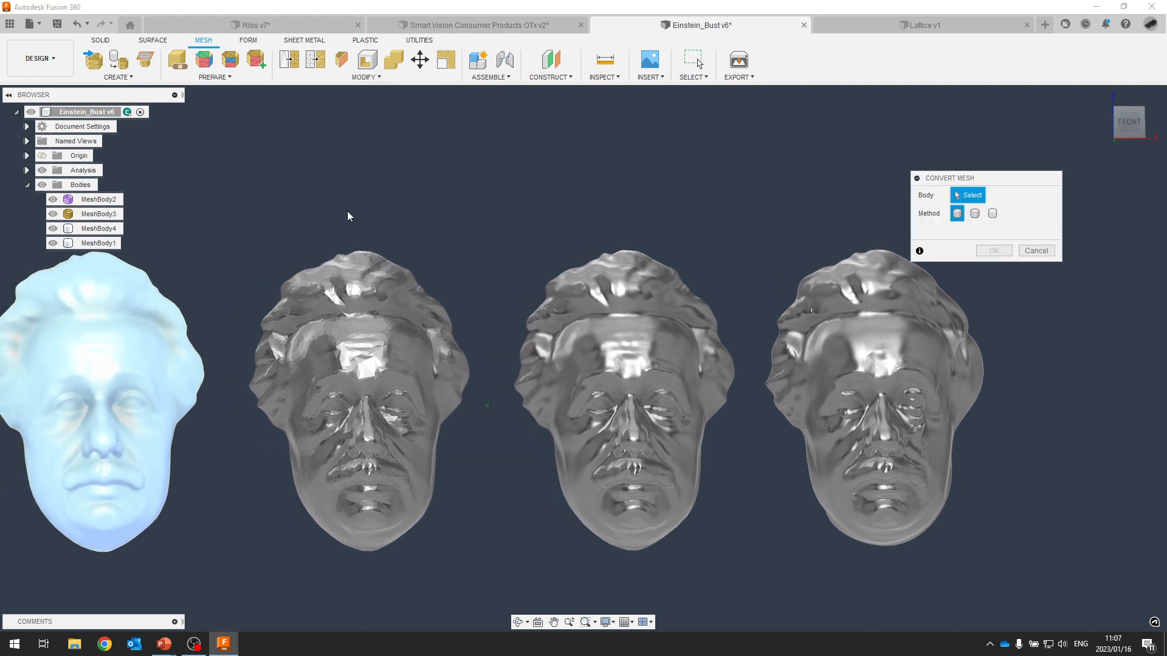
{"action": "left_click", "coordinate": [249, 338]}
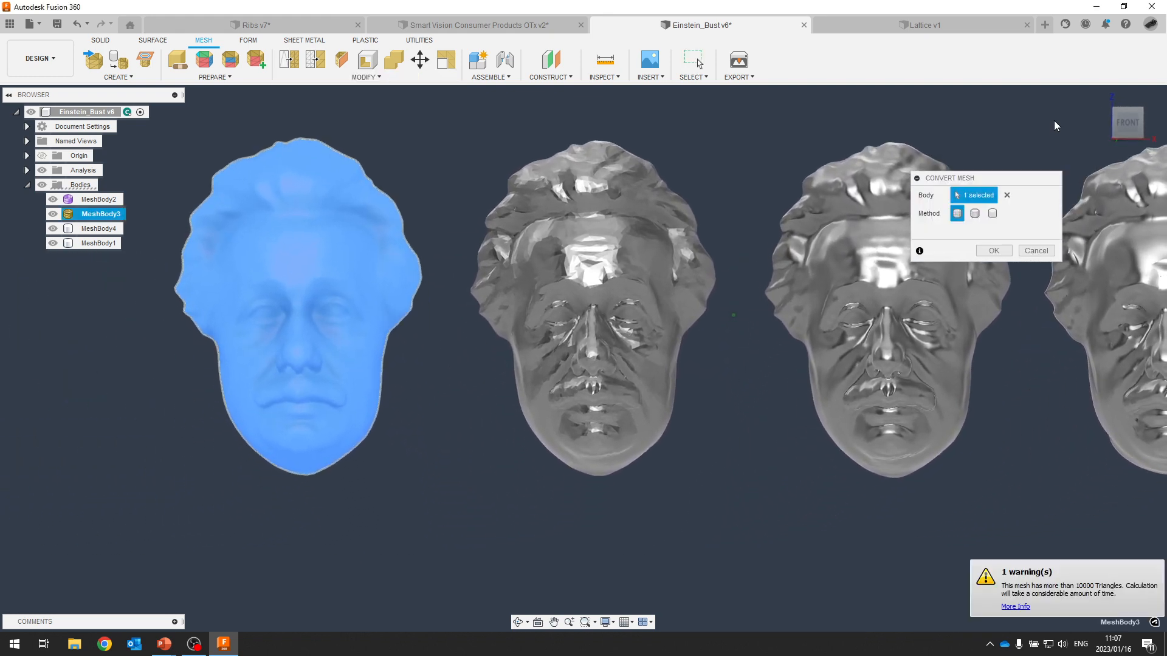
{"action": "left_click", "coordinate": [992, 214]}
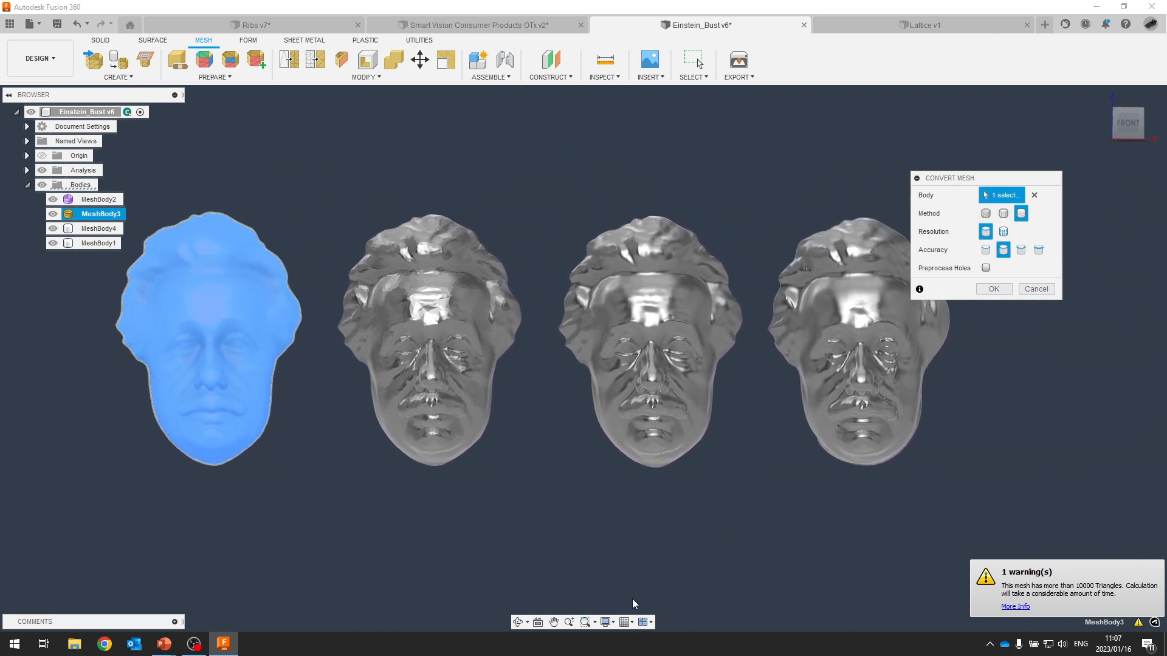
Set the visual style of the model view to Shaded with Hidden Edges to show the face edges on the heads.
{"action": "left_click", "coordinate": [614, 623]}
{"action": "mouse_move", "coordinate": [648, 528]}
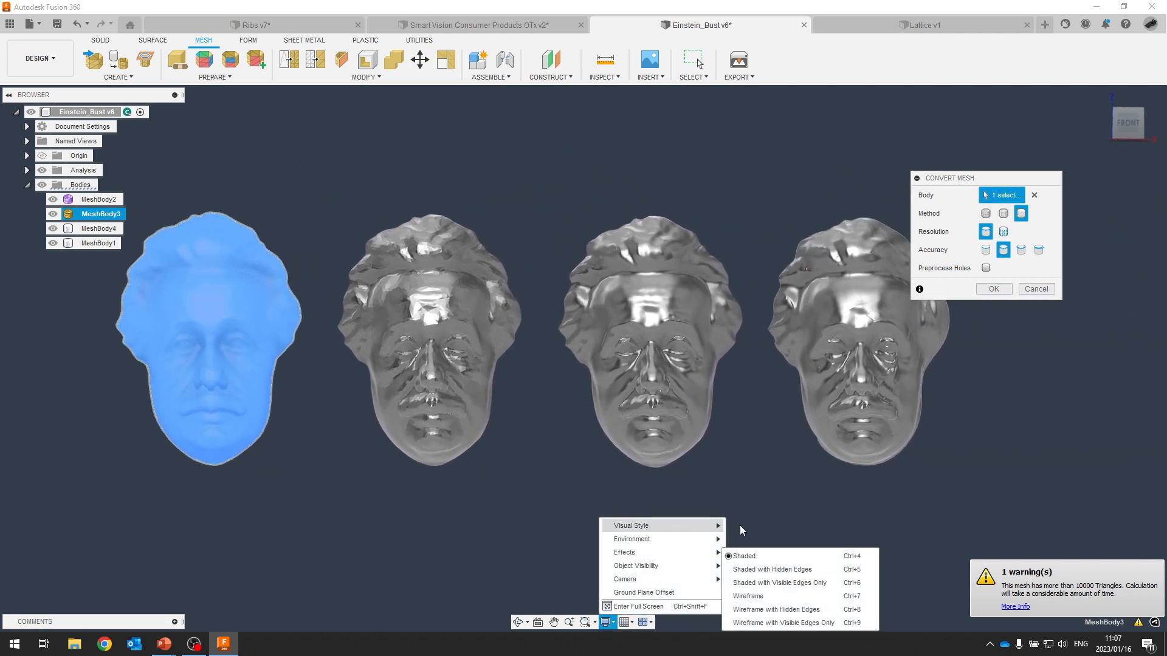
{"action": "left_click", "coordinate": [777, 571]}
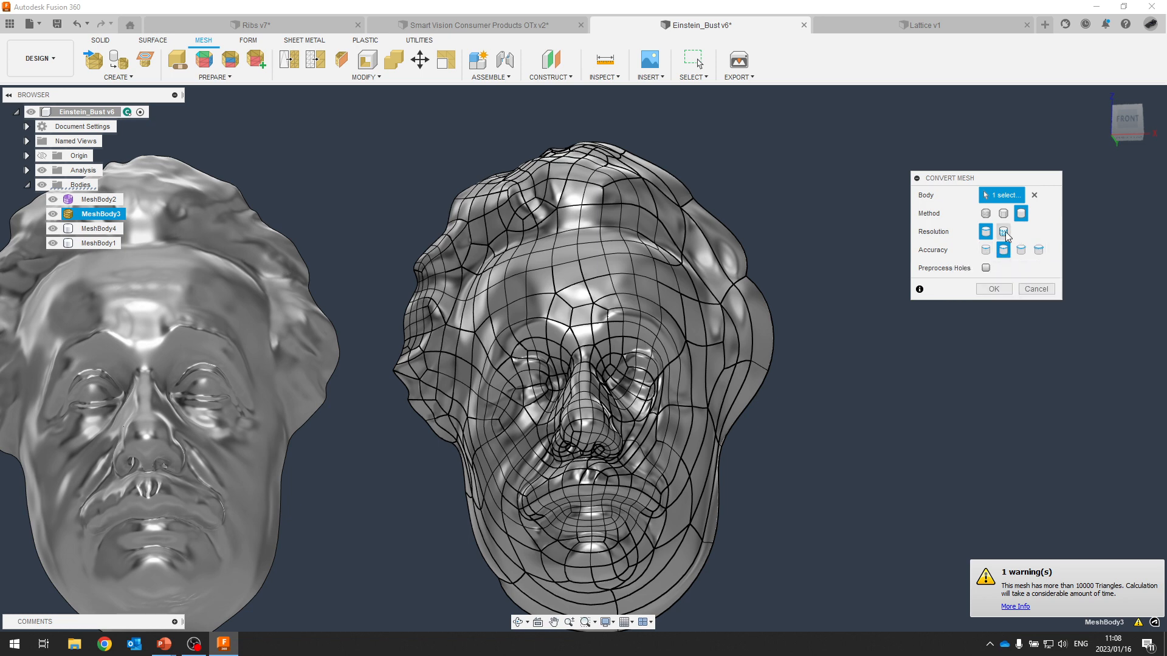
Switch the Organic conversion's resolution to a specified number of faces, and cancel the mesh conversion.
{"action": "left_click", "coordinate": [1003, 231]}
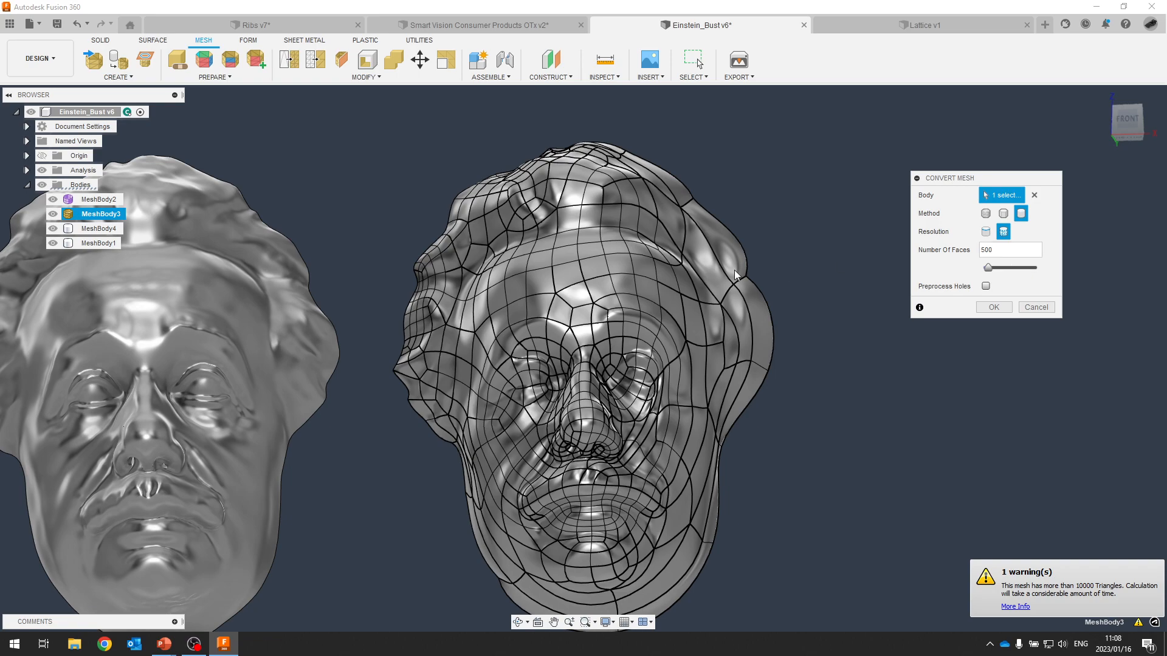
{"action": "middle_click_drag", "start_coordinate": [532, 440], "coordinate": [810, 221], "text": "shift"}
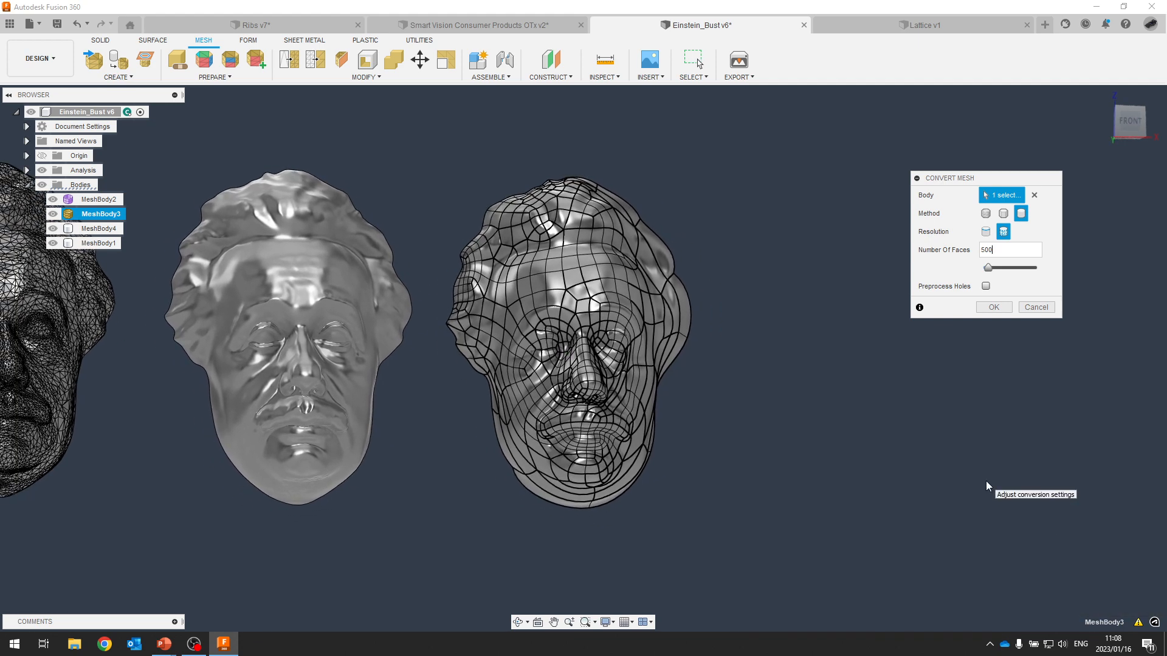
{"action": "left_click", "coordinate": [1045, 308]}
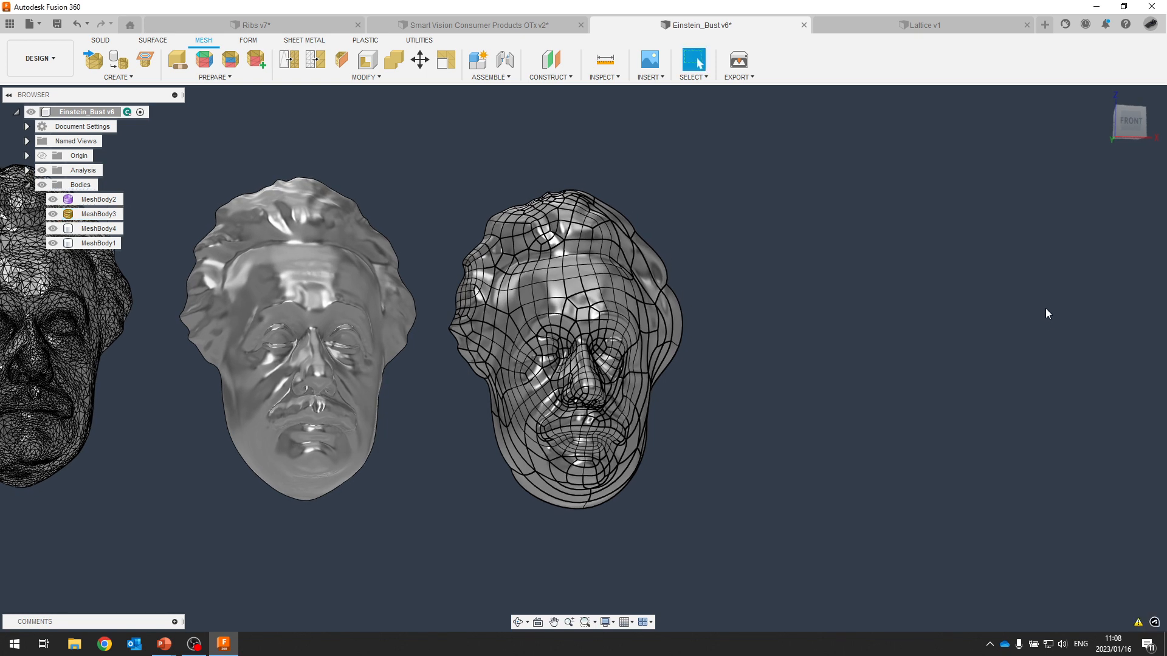
Hide MeshBody3, MeshBody4 and MeshBody1 so that only the converted head MeshBody2 remains displayed.
{"action": "left_click", "coordinate": [124, 260]}
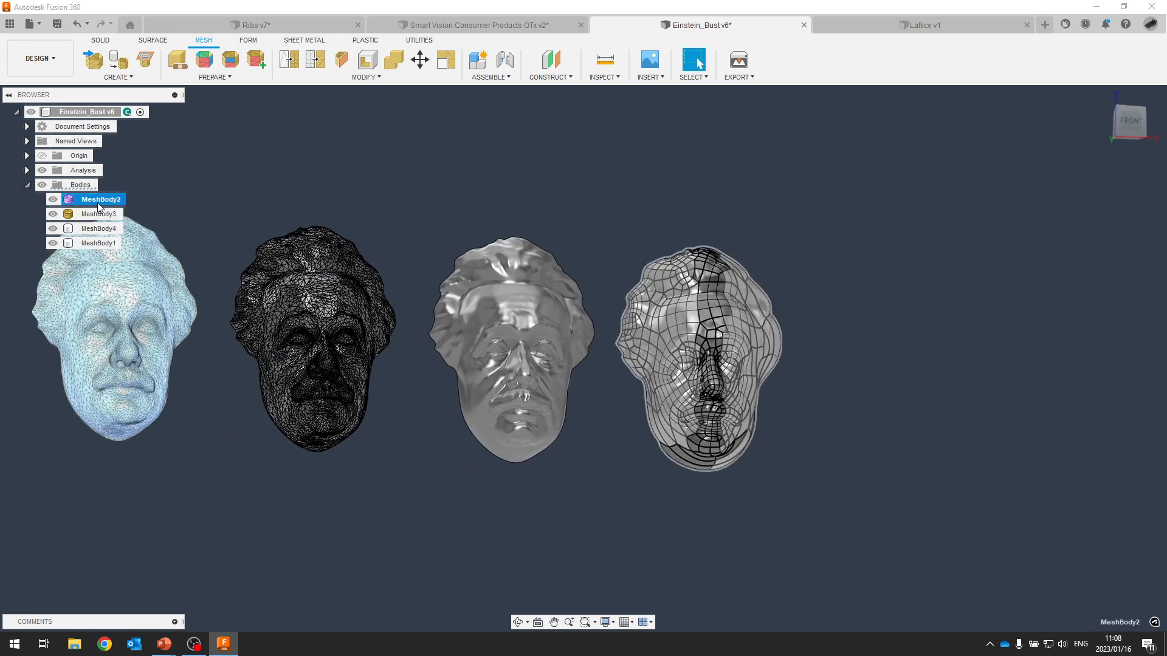
{"action": "left_click", "coordinate": [97, 214]}
{"action": "left_click", "coordinate": [93, 243], "text": "shift"}
{"action": "key", "text": "v"}
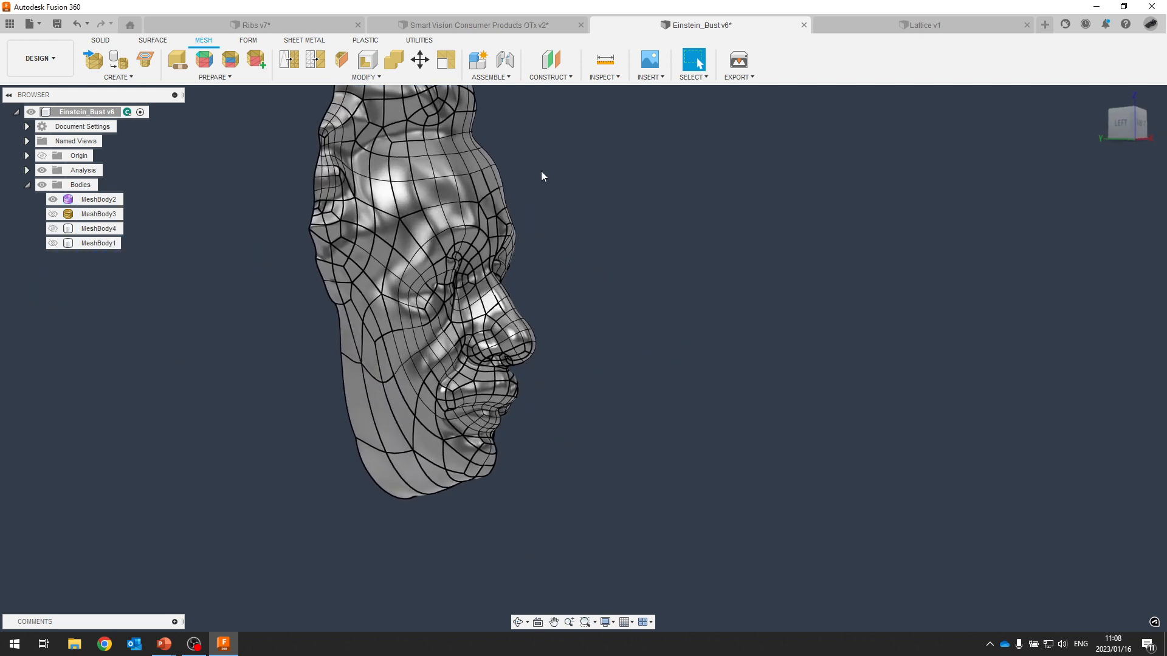
With Edit Form, select the nose faces of the head in left profile view and pull the nose outward.
{"action": "left_click", "coordinate": [1117, 132]}
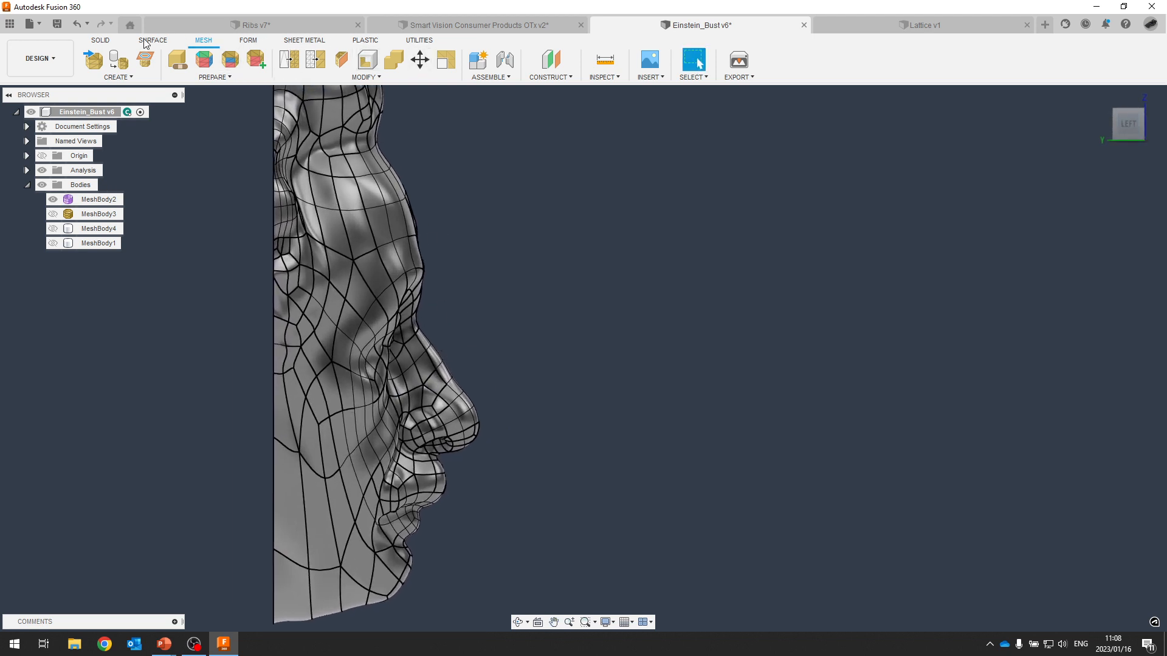
{"action": "left_click", "coordinate": [248, 40]}
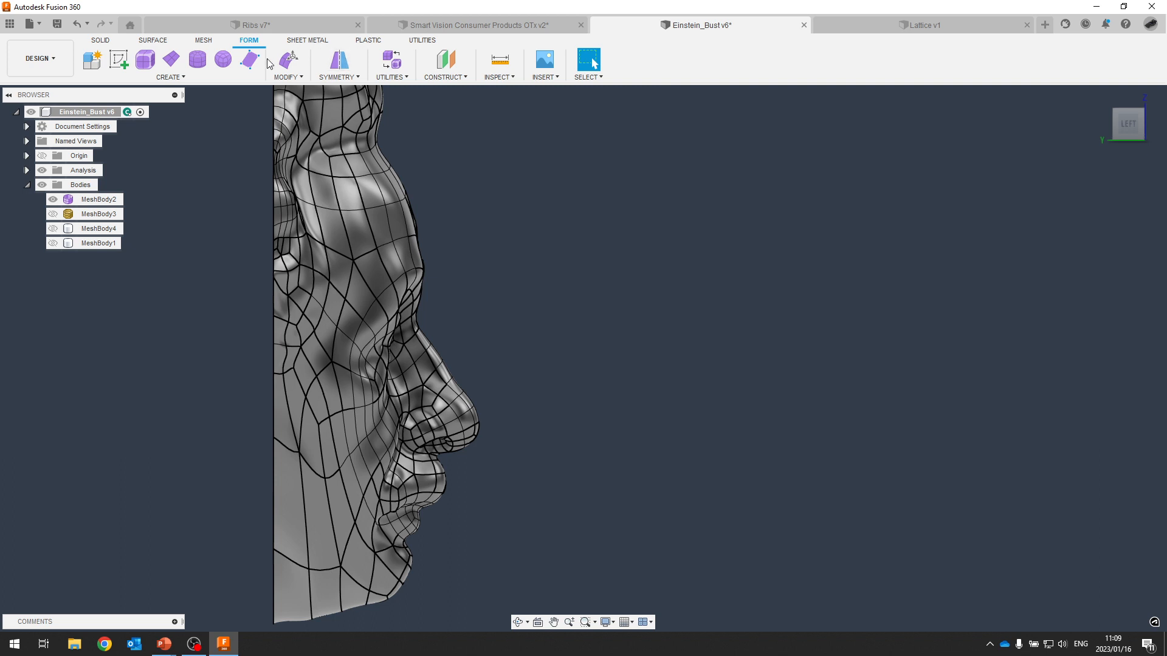
{"action": "left_click", "coordinate": [289, 59]}
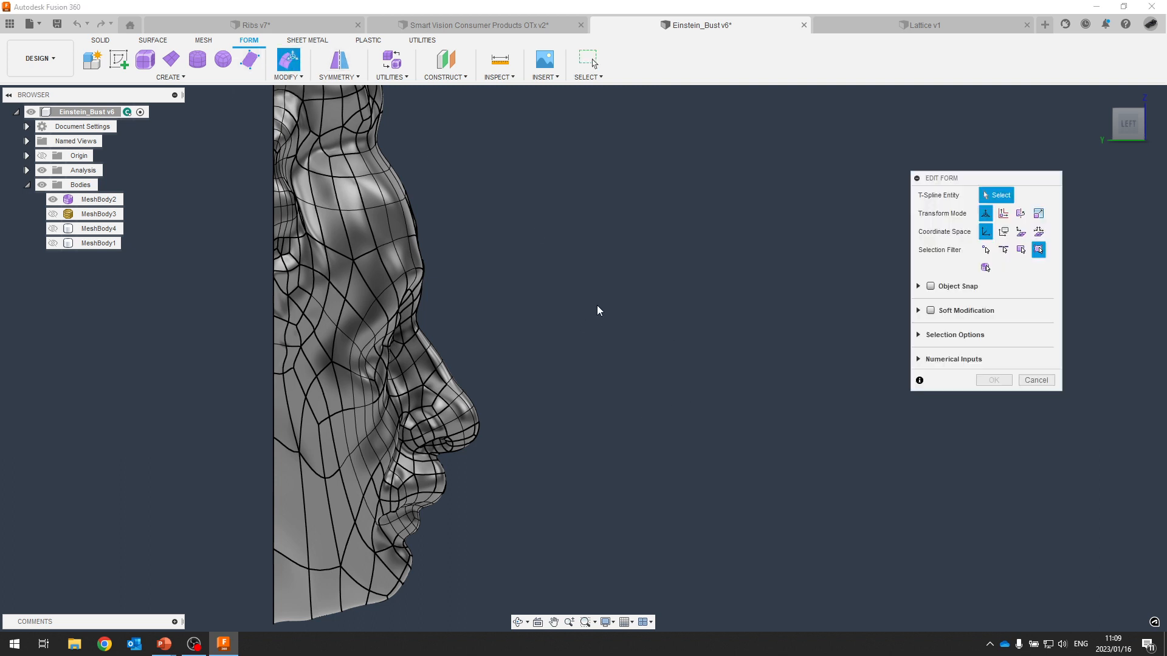
{"action": "left_click_drag", "start_coordinate": [597, 314], "coordinate": [427, 413]}
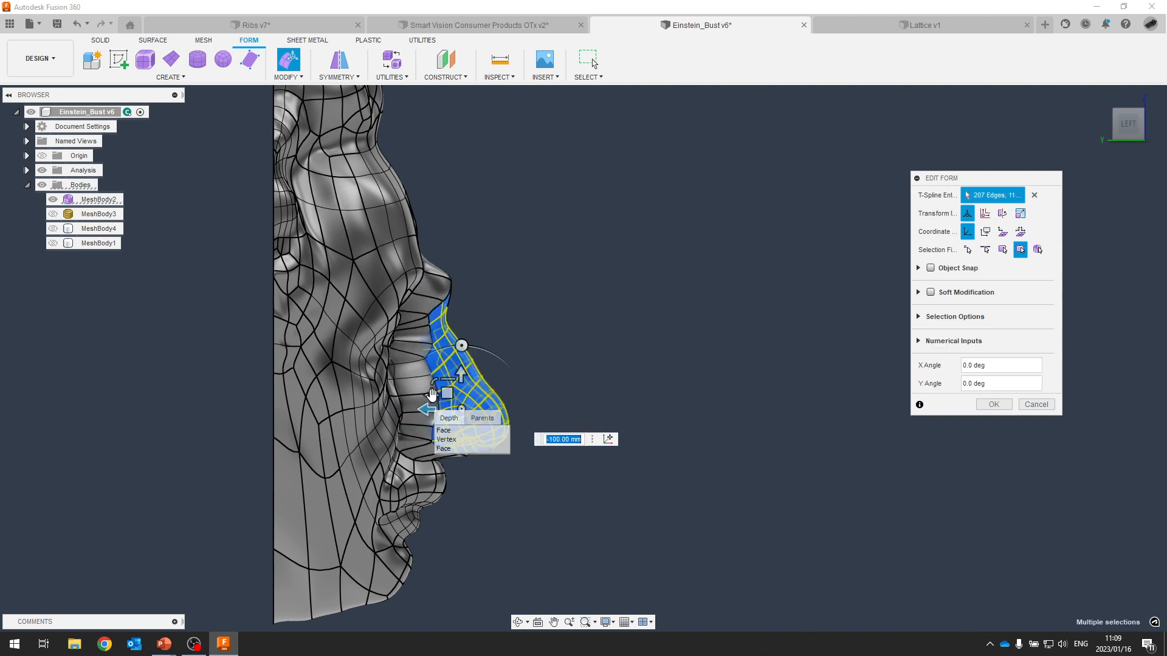
{"action": "mouse_move", "coordinate": [428, 396]}
{"action": "left_mouse_down"}
{"action": "mouse_move", "coordinate": [404, 394]}
{"action": "mouse_move", "coordinate": [437, 414]}
{"action": "left_mouse_up"}
Select five faces between the eyebrows and push them 25 mm back into the head.
{"action": "middle_click_drag", "start_coordinate": [574, 298], "coordinate": [339, 353], "text": "shift"}
{"action": "scroll", "coordinate": [375, 370], "scroll_direction": "up", "scroll_amount": 2}
{"action": "scroll", "coordinate": [350, 361], "scroll_direction": "up", "scroll_amount": 1}
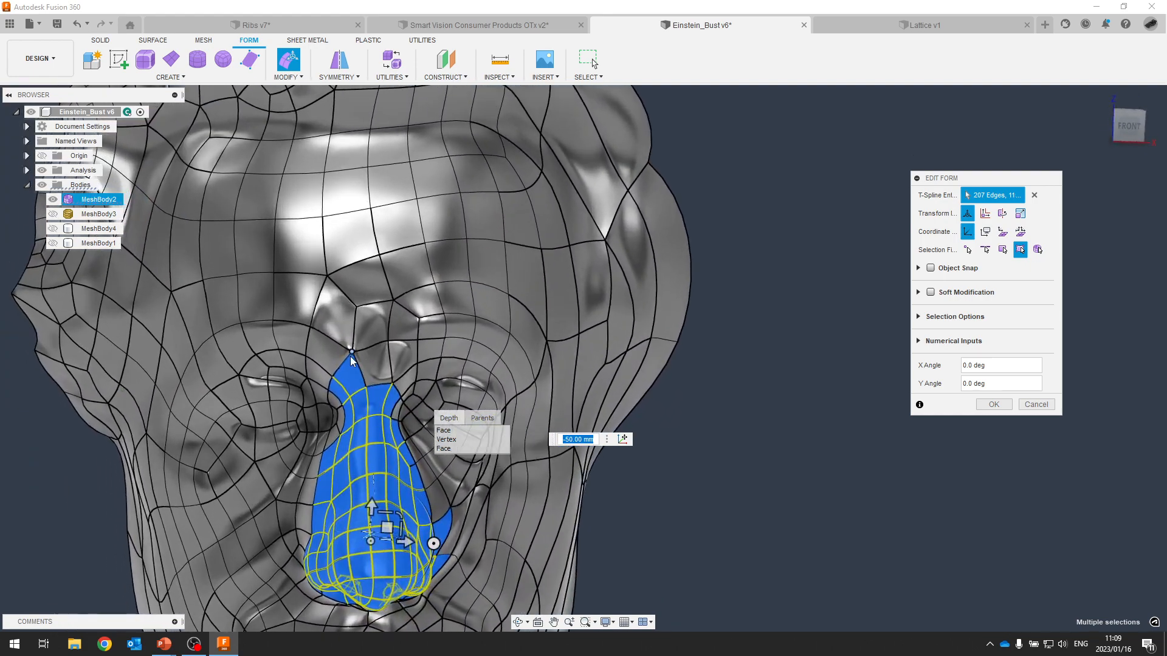
{"action": "left_click", "coordinate": [376, 363]}
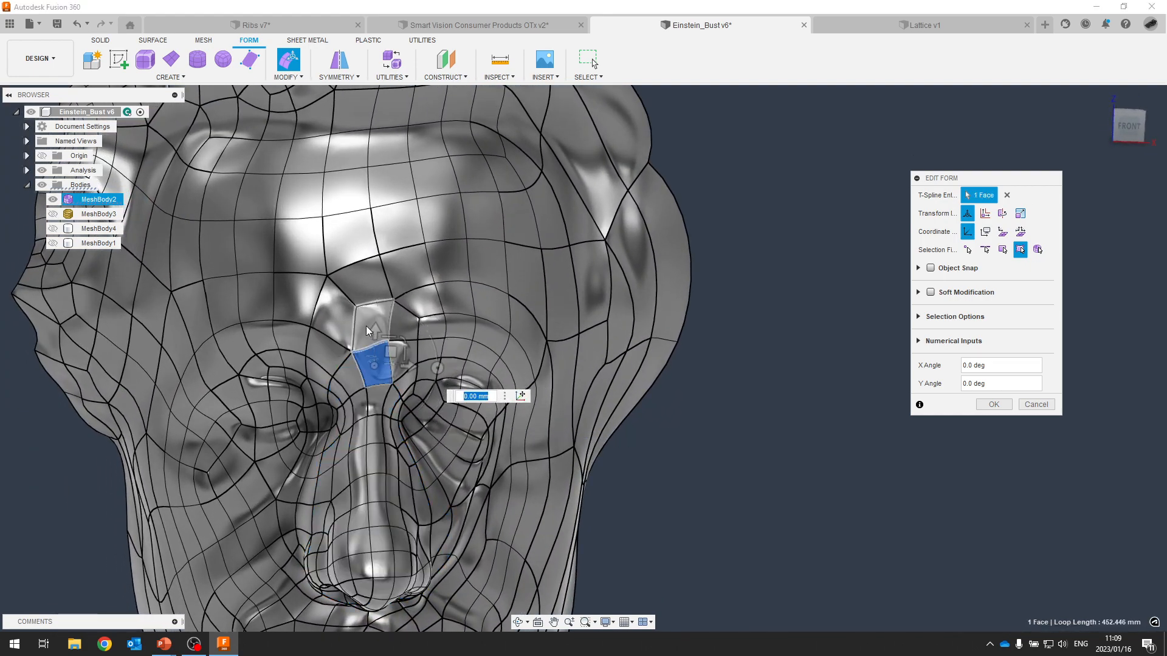
{"action": "middle_click_drag", "start_coordinate": [407, 330], "coordinate": [398, 293], "text": "shift"}
{"action": "mouse_move", "coordinate": [375, 287]}
{"action": "left_mouse_down"}
{"action": "mouse_move", "coordinate": [350, 279]}
{"action": "mouse_move", "coordinate": [361, 284]}
{"action": "left_mouse_up"}
{"action": "middle_click_drag", "start_coordinate": [363, 286], "coordinate": [331, 320], "text": "shift"}
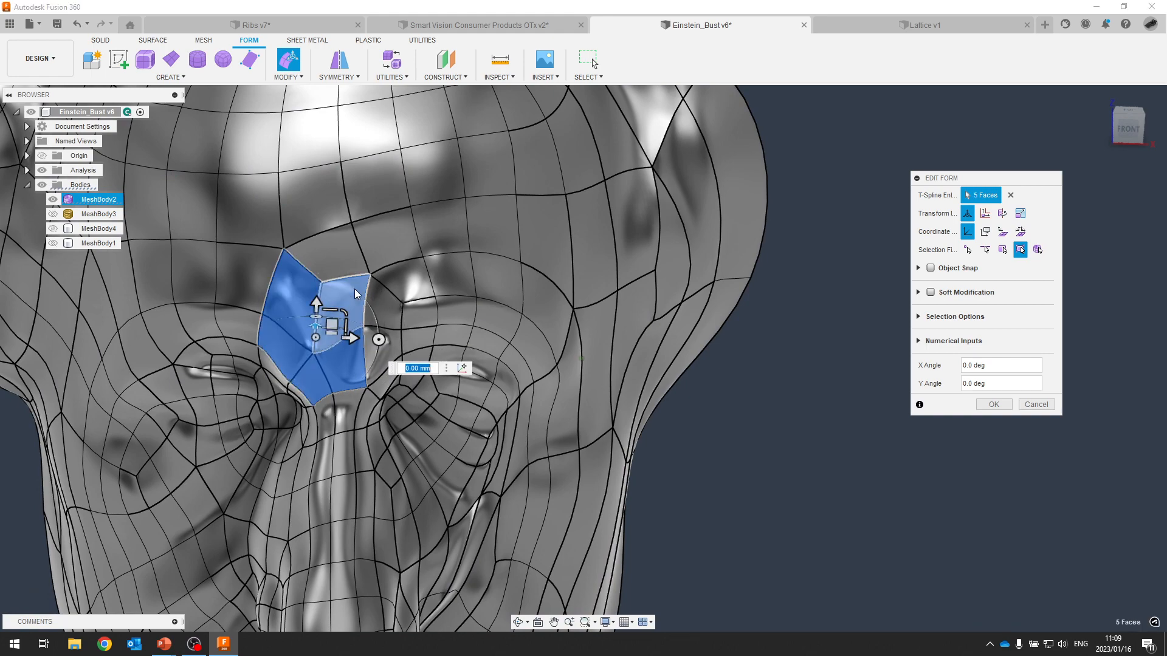
{"action": "middle_click_drag", "start_coordinate": [356, 294], "coordinate": [266, 299], "text": "shift"}
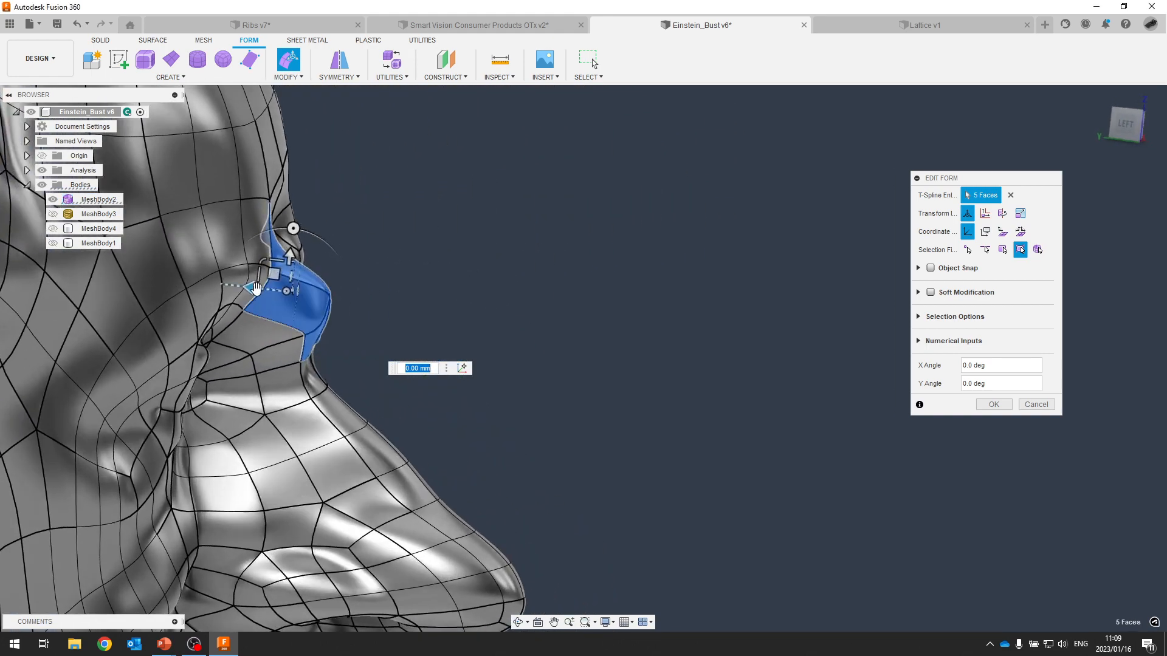
{"action": "left_click_drag", "start_coordinate": [242, 286], "coordinate": [240, 287]}
{"action": "middle_click_drag", "start_coordinate": [240, 287], "coordinate": [331, 258], "text": "shift"}
{"action": "middle_click_drag", "start_coordinate": [332, 258], "coordinate": [682, 312]}
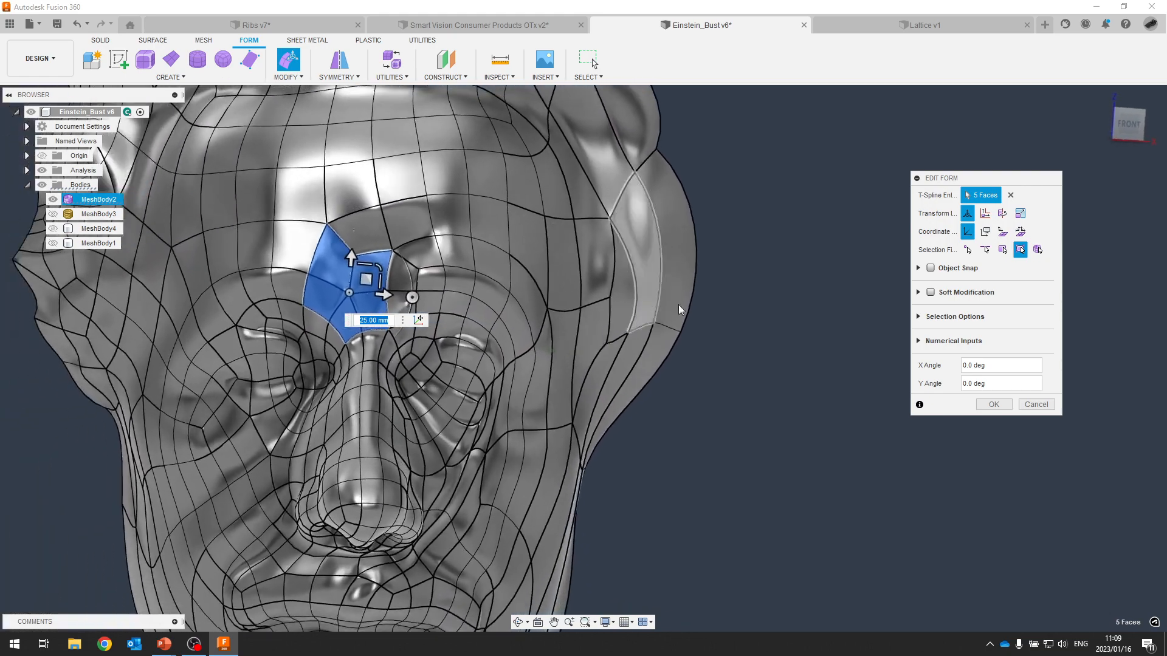
{"action": "scroll", "coordinate": [682, 312], "scroll_direction": "down", "scroll_amount": 2}
{"action": "left_click", "coordinate": [682, 314]}
Push two vertices near the bridge of the nose into the head by 70 mm and about 30 mm, and finish the form edit.
{"action": "middle_click_drag", "start_coordinate": [576, 358], "coordinate": [557, 339]}
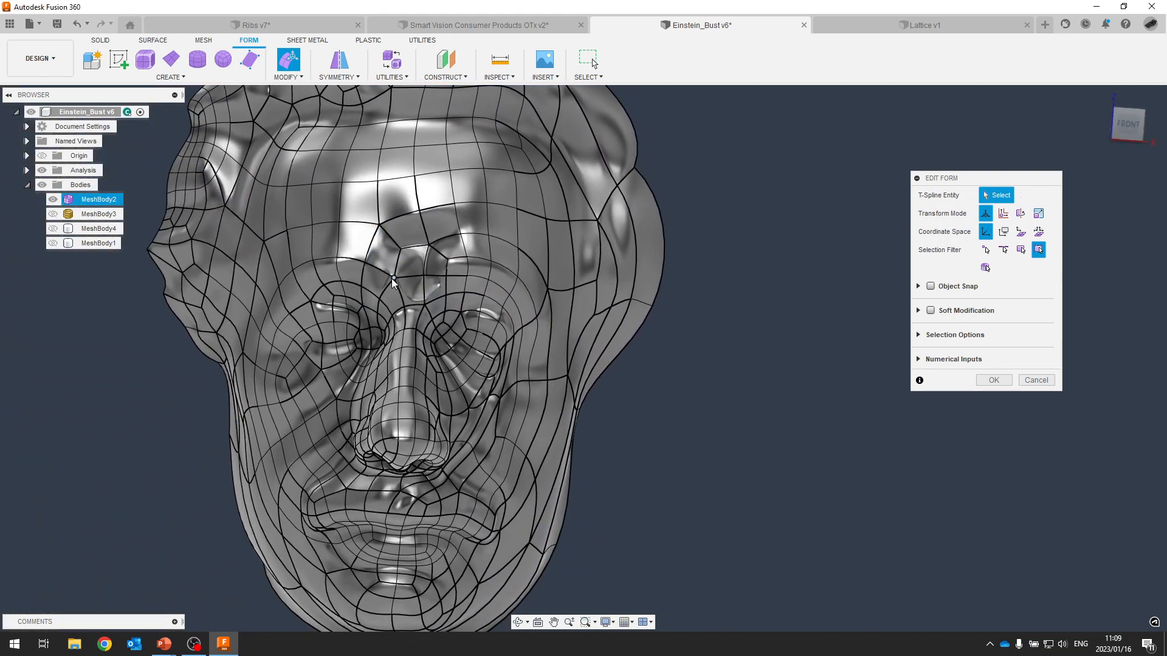
{"action": "left_click", "coordinate": [393, 279]}
{"action": "middle_click_drag", "start_coordinate": [393, 279], "coordinate": [280, 290], "text": "shift"}
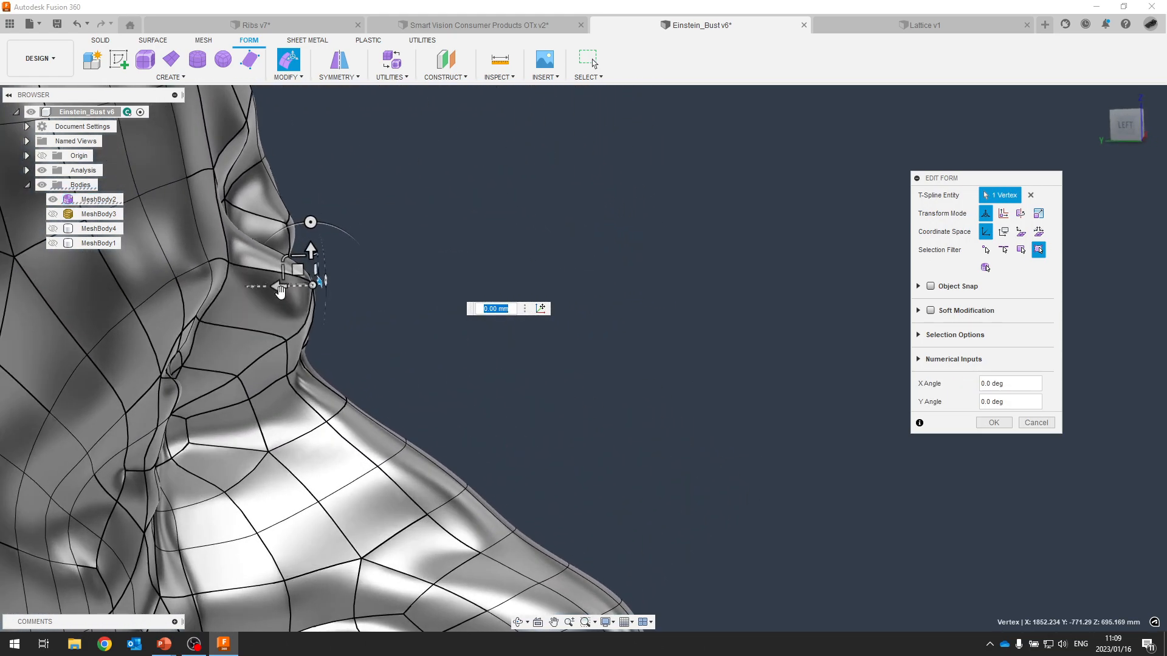
{"action": "left_click_drag", "start_coordinate": [226, 294], "coordinate": [226, 294]}
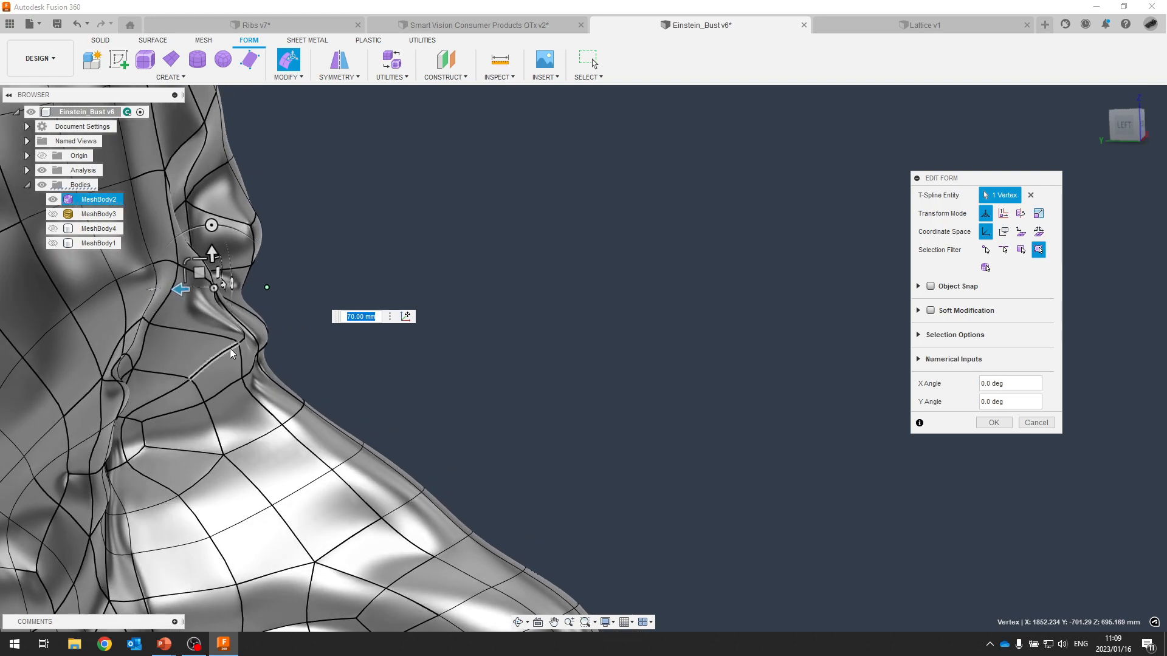
{"action": "left_click", "coordinate": [237, 345]}
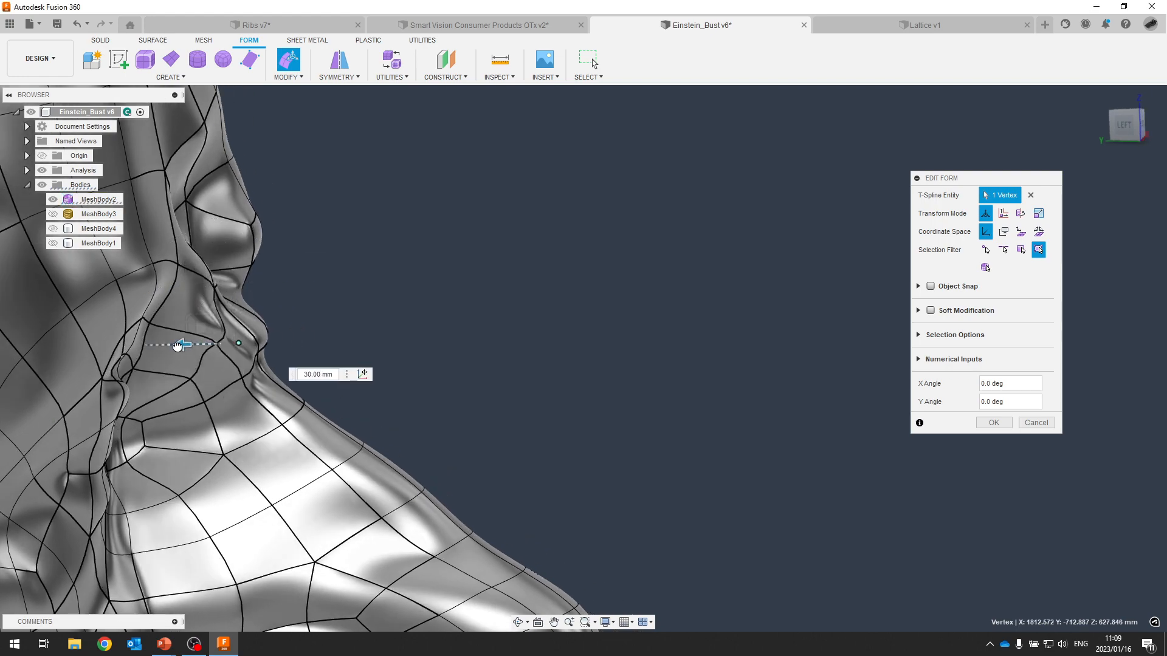
{"action": "left_click", "coordinate": [474, 320]}
{"action": "middle_click_drag", "start_coordinate": [475, 320], "coordinate": [753, 279], "text": "shift"}
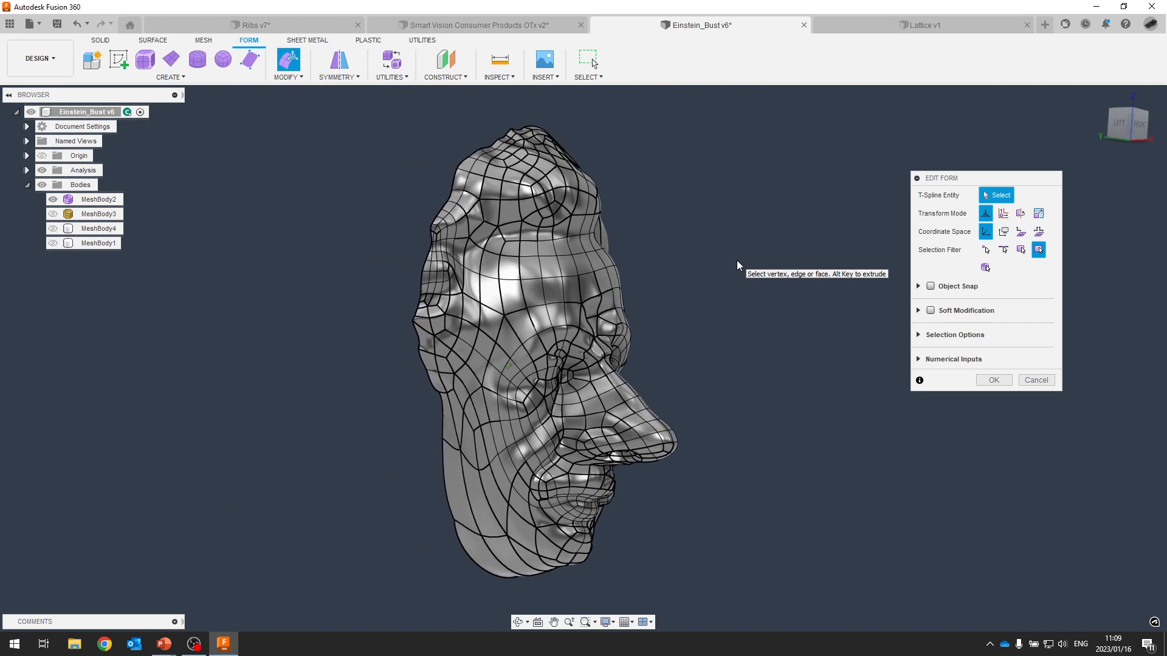
{"action": "left_click", "coordinate": [993, 380]}
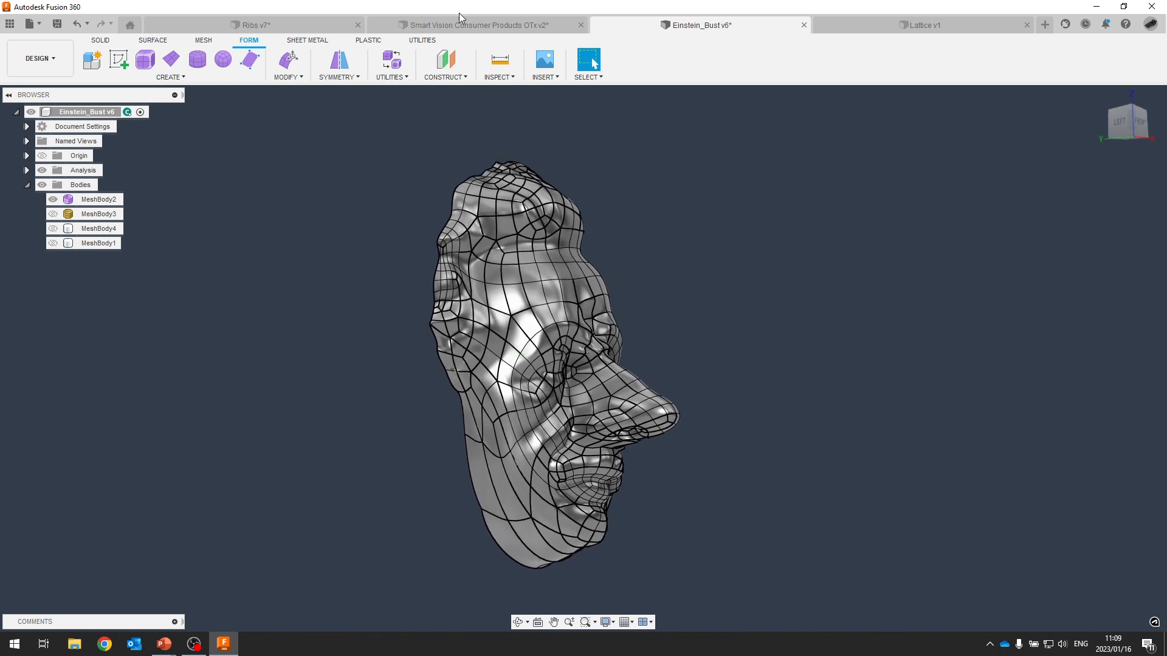
Switch to the Lattice v1 document and view the lattice-filled cylinder from several angles.
{"action": "left_click", "coordinate": [941, 29]}
{"action": "middle_click_drag", "start_coordinate": [804, 171], "coordinate": [124, 377], "text": "shift"}
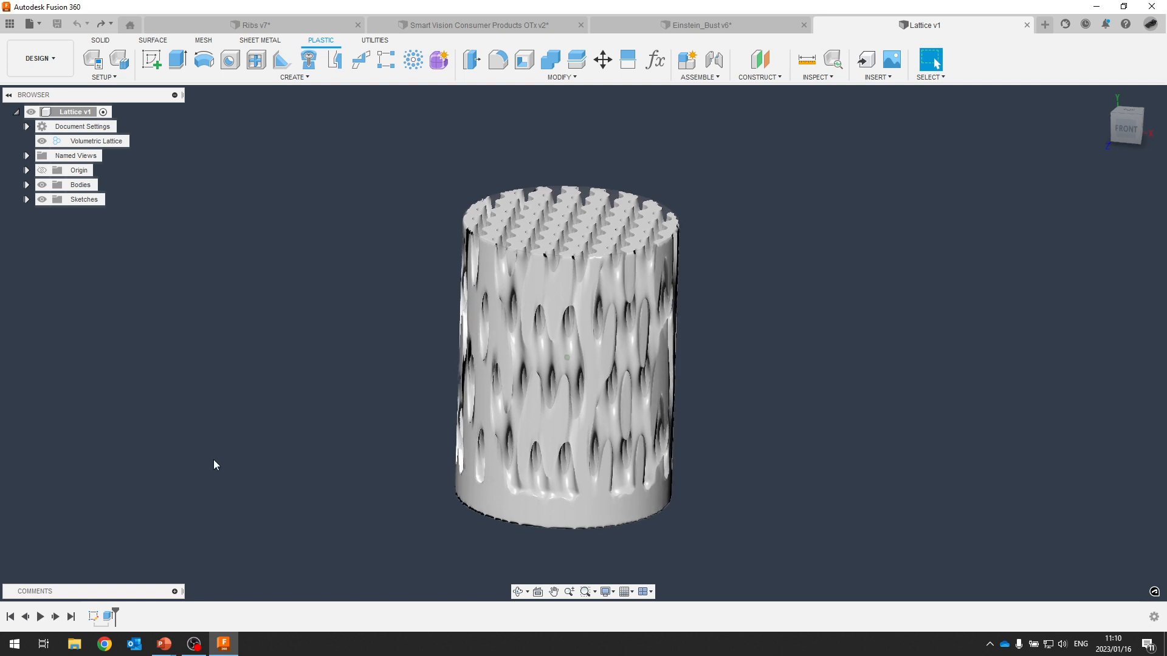
{"action": "middle_click_drag", "start_coordinate": [214, 465], "coordinate": [207, 365], "text": "shift"}
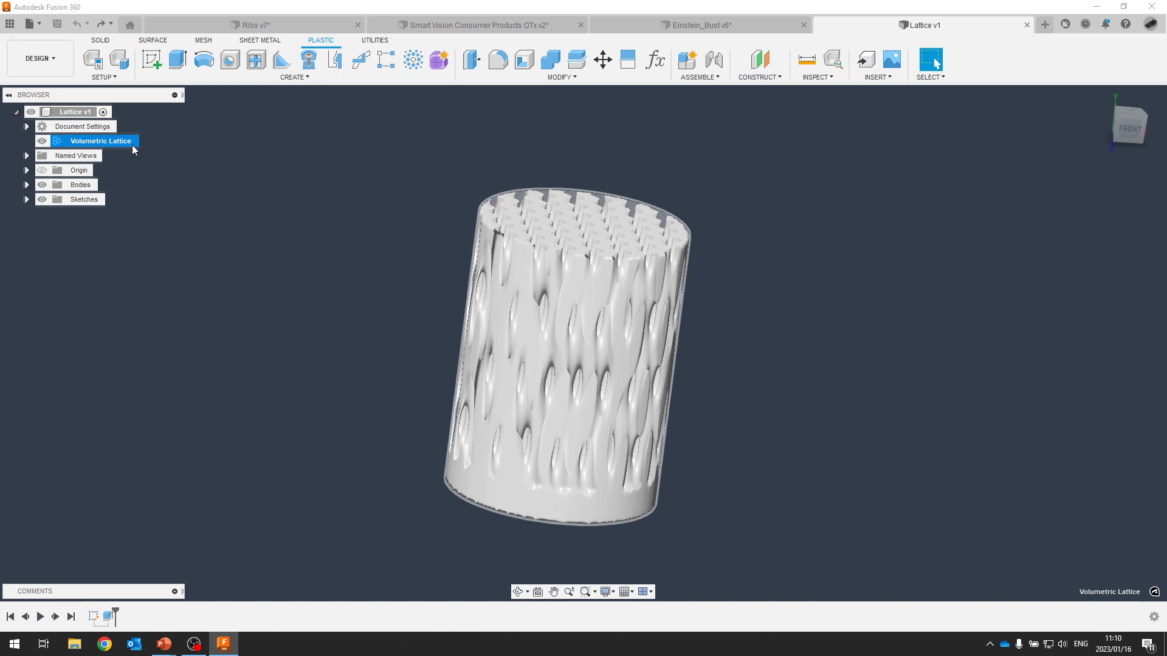
Open the cylinder's existing Volumetric Lattice for editing, examine its cell shape and size settings, and close it.
{"action": "right_click", "coordinate": [100, 146]}
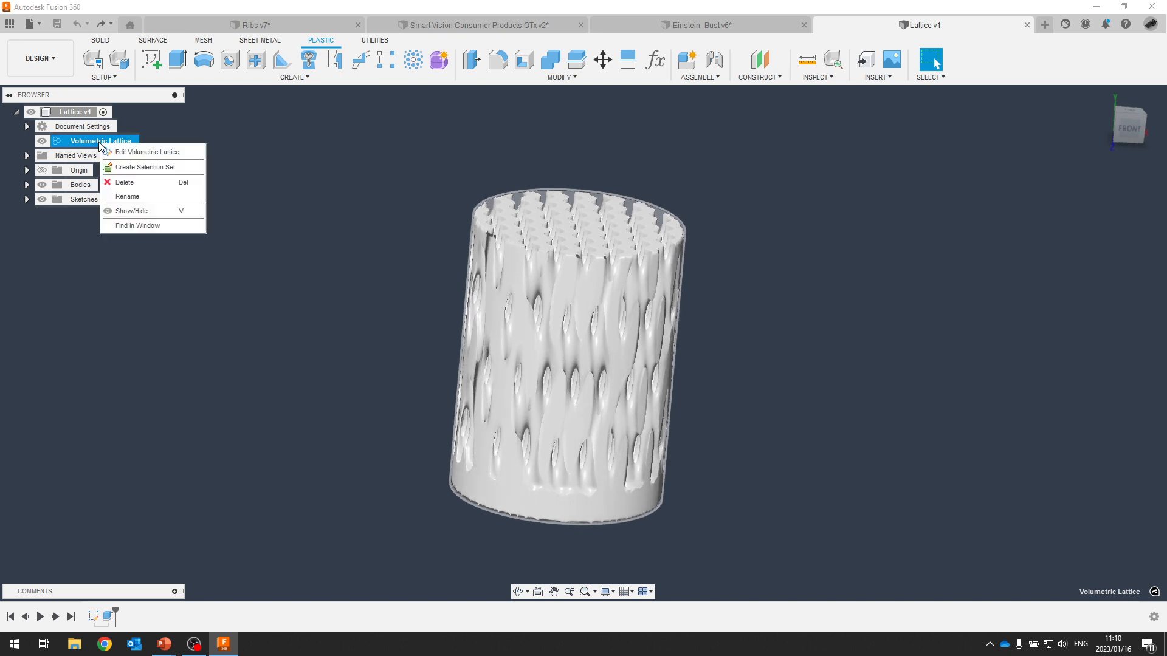
{"action": "left_click", "coordinate": [324, 140]}
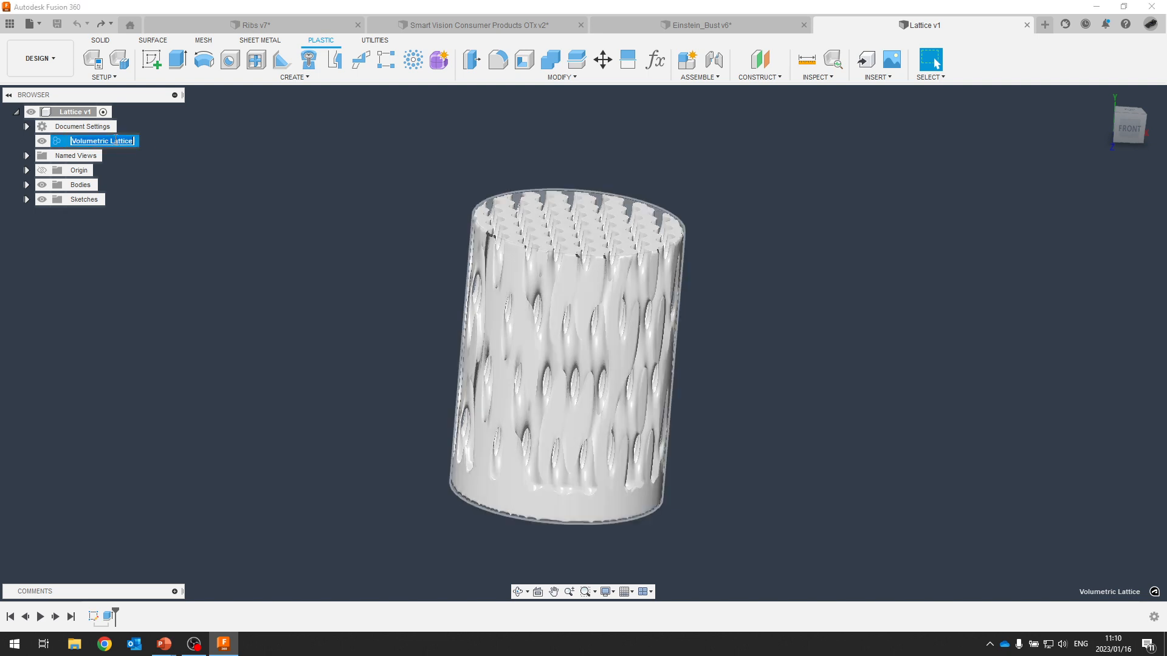
{"action": "left_click", "coordinate": [96, 144]}
{"action": "left_click", "coordinate": [59, 146]}
{"action": "right_click", "coordinate": [87, 150]}
{"action": "left_click", "coordinate": [99, 156]}
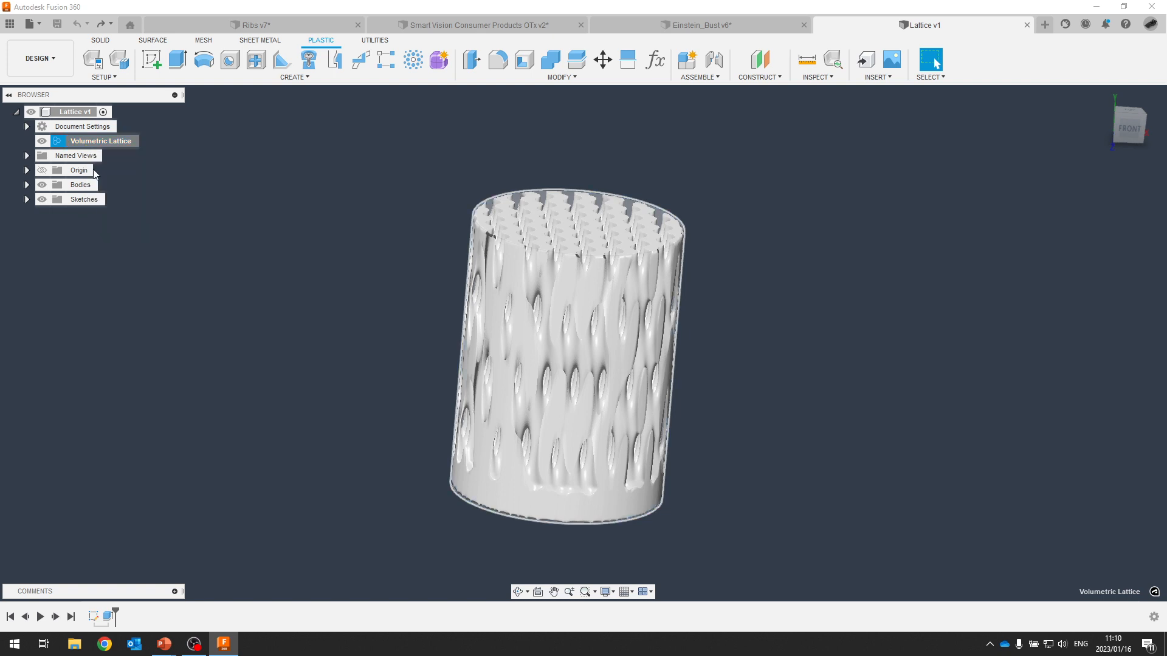
{"action": "left_click_drag", "start_coordinate": [1059, 175], "coordinate": [894, 202]}
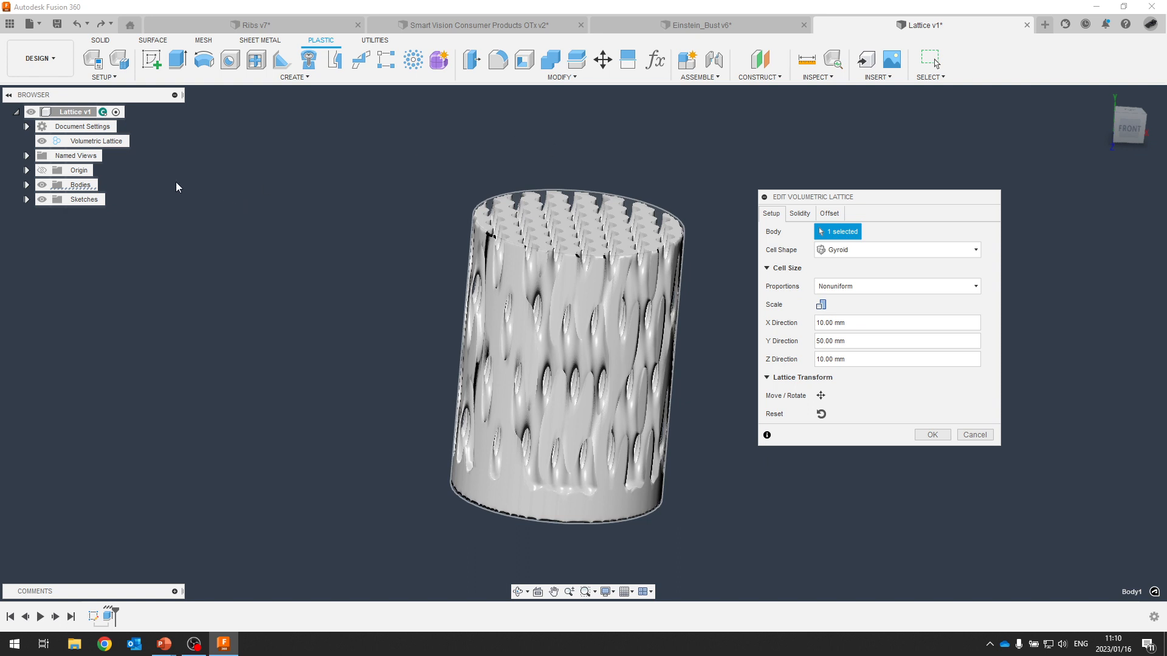
{"action": "left_click", "coordinate": [933, 435]}
Delete the existing Volumetric Lattice from the cylinder.
{"action": "left_click", "coordinate": [118, 141]}
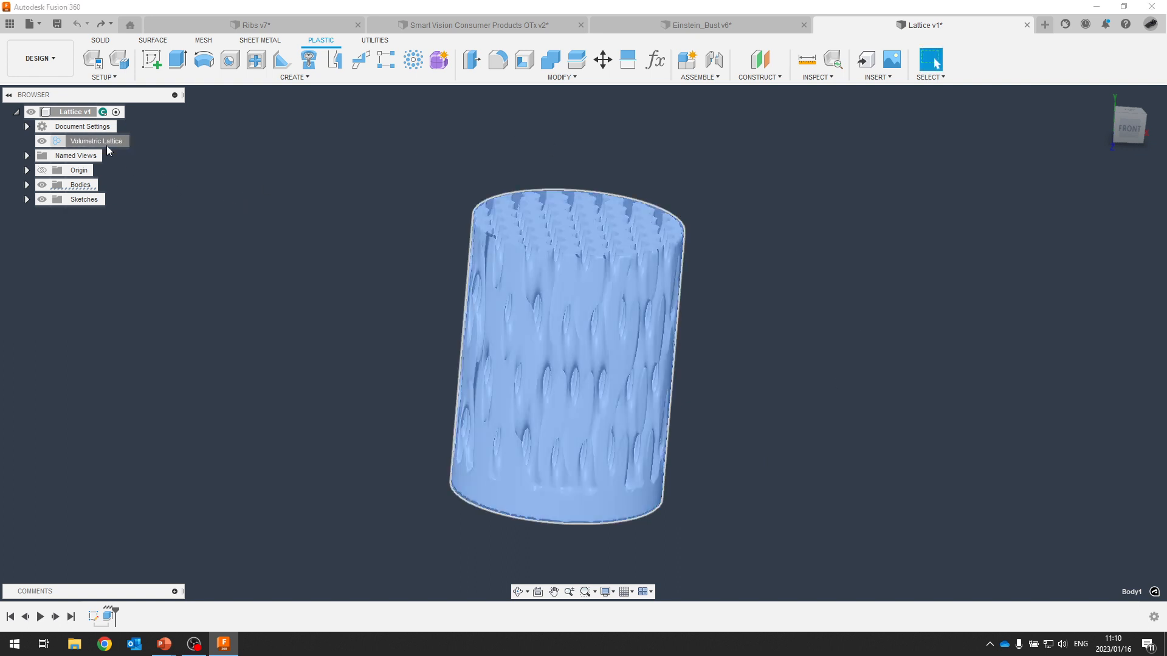
{"action": "right_click", "coordinate": [111, 144]}
{"action": "left_click", "coordinate": [135, 184]}
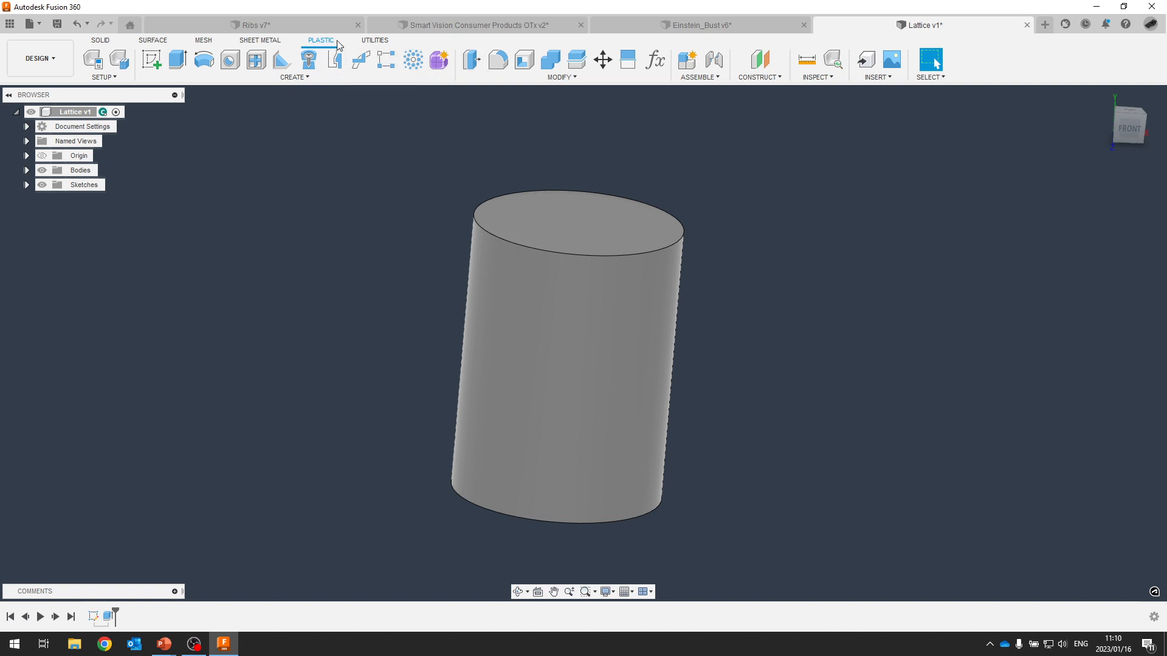
Start a Volumetric Lattice on the cylinder using the X-Cell shape, uniform proportions and a cell size of 25 mm.
{"action": "left_click", "coordinate": [545, 73]}
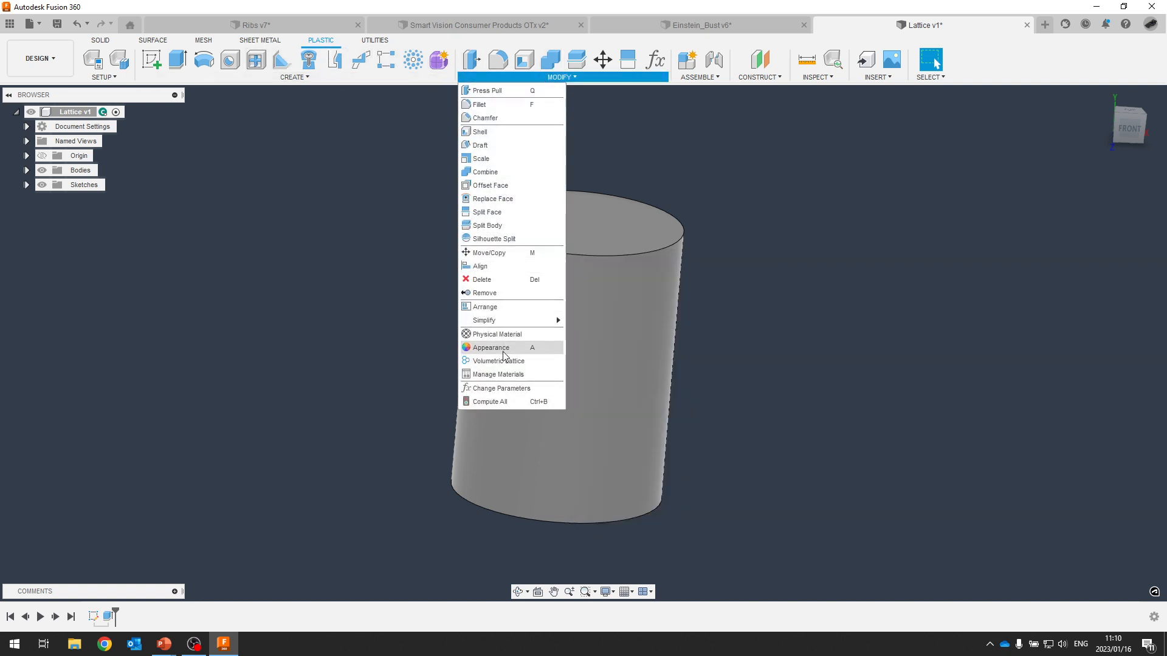
{"action": "left_click", "coordinate": [503, 360]}
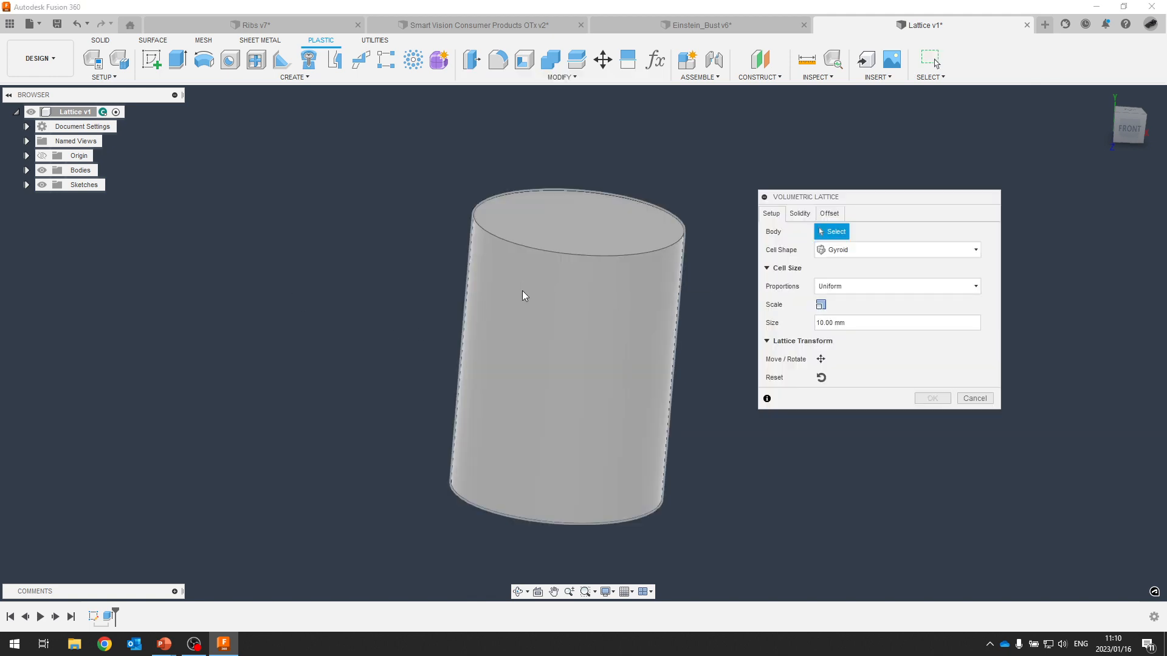
{"action": "left_click", "coordinate": [506, 300]}
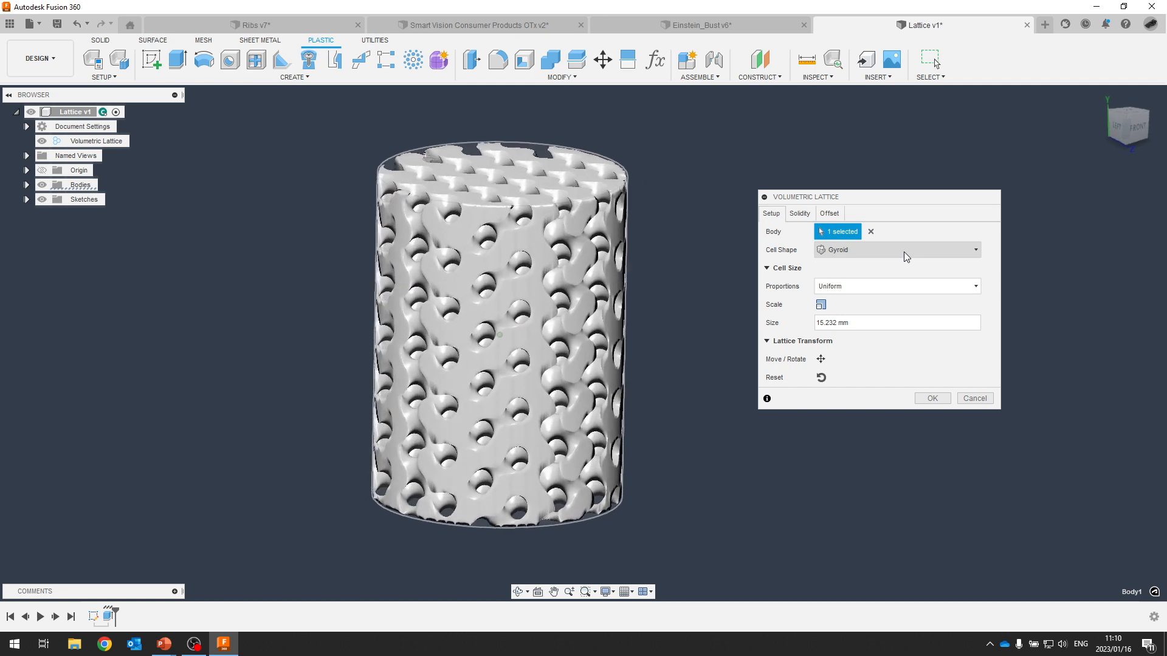
{"action": "left_click", "coordinate": [903, 251]}
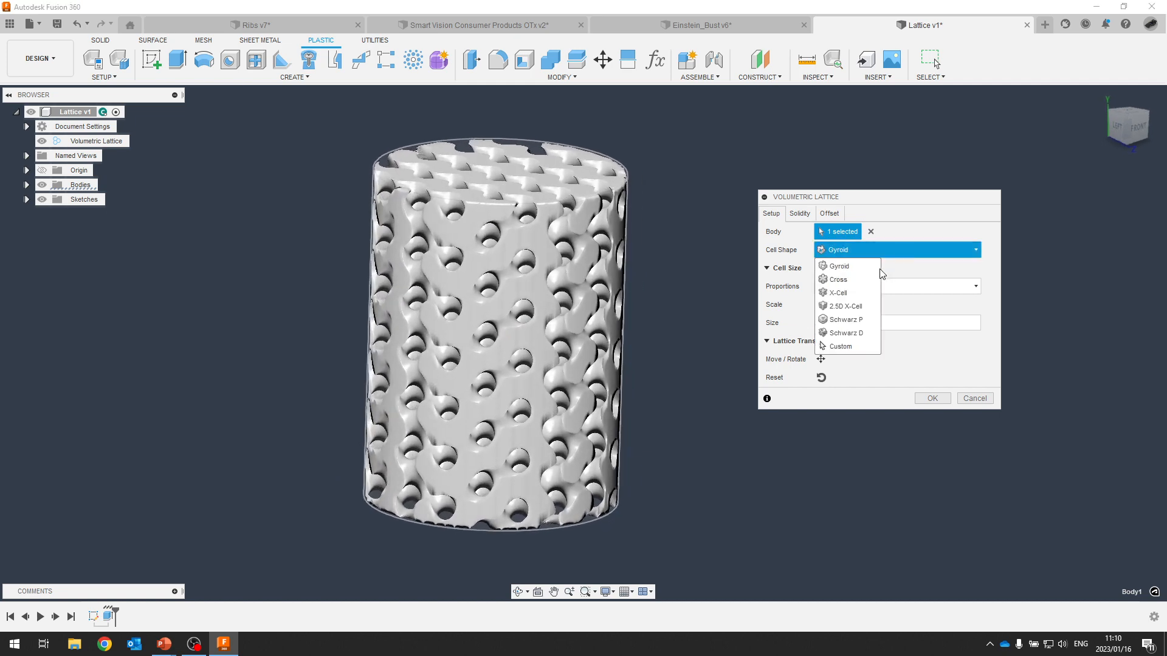
{"action": "left_click", "coordinate": [851, 293]}
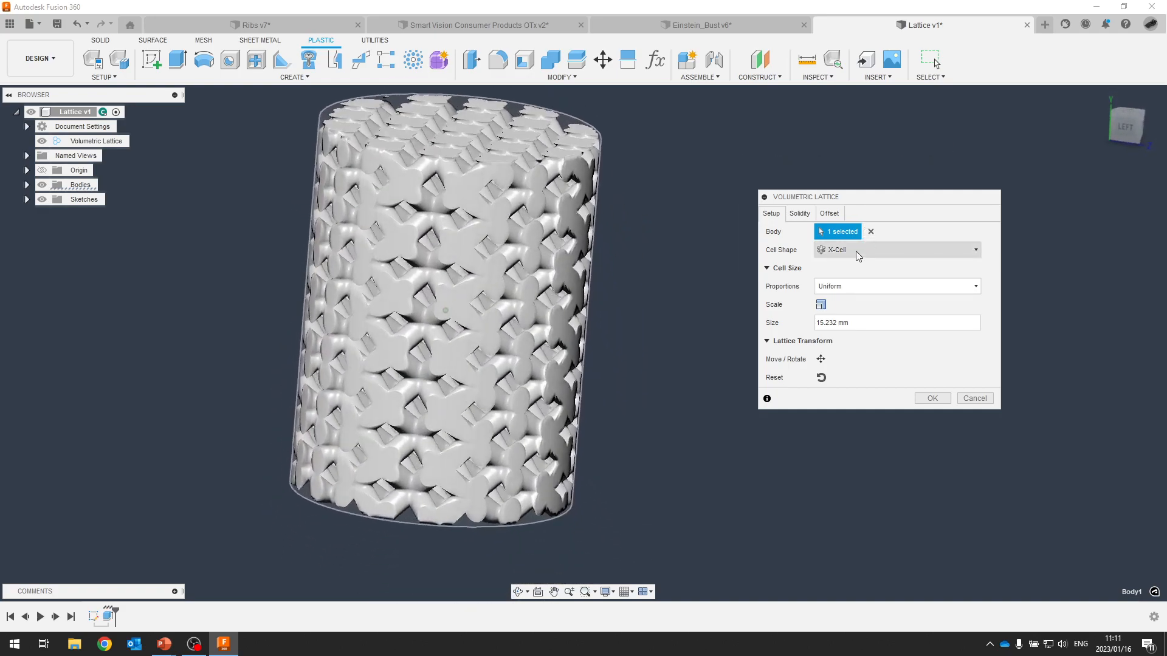
{"action": "left_click", "coordinate": [858, 291]}
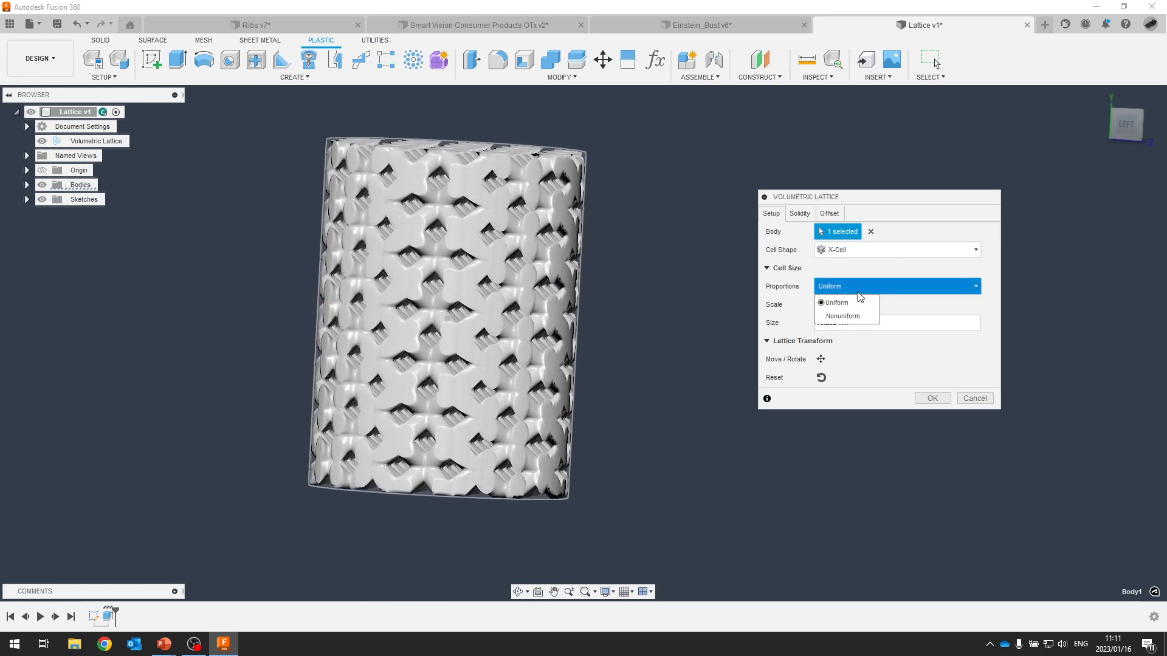
{"action": "left_click", "coordinate": [857, 302]}
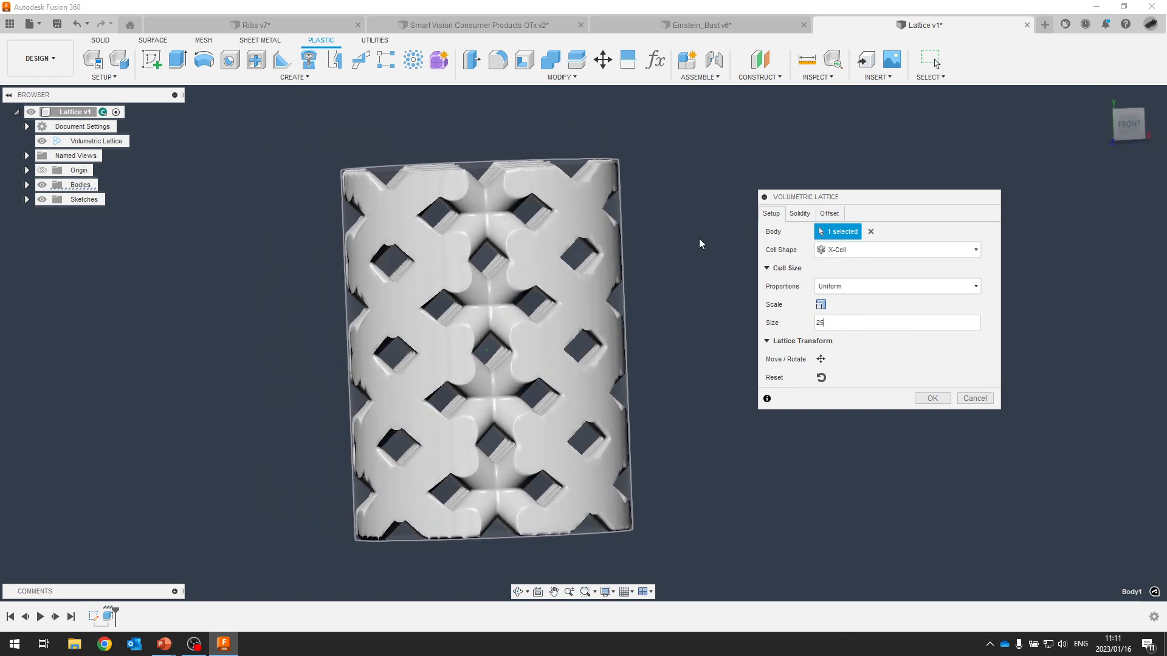
Move the lattice cells inside the cylinder and rotate them -90 degrees about the Z axis.
{"action": "left_click", "coordinate": [821, 360]}
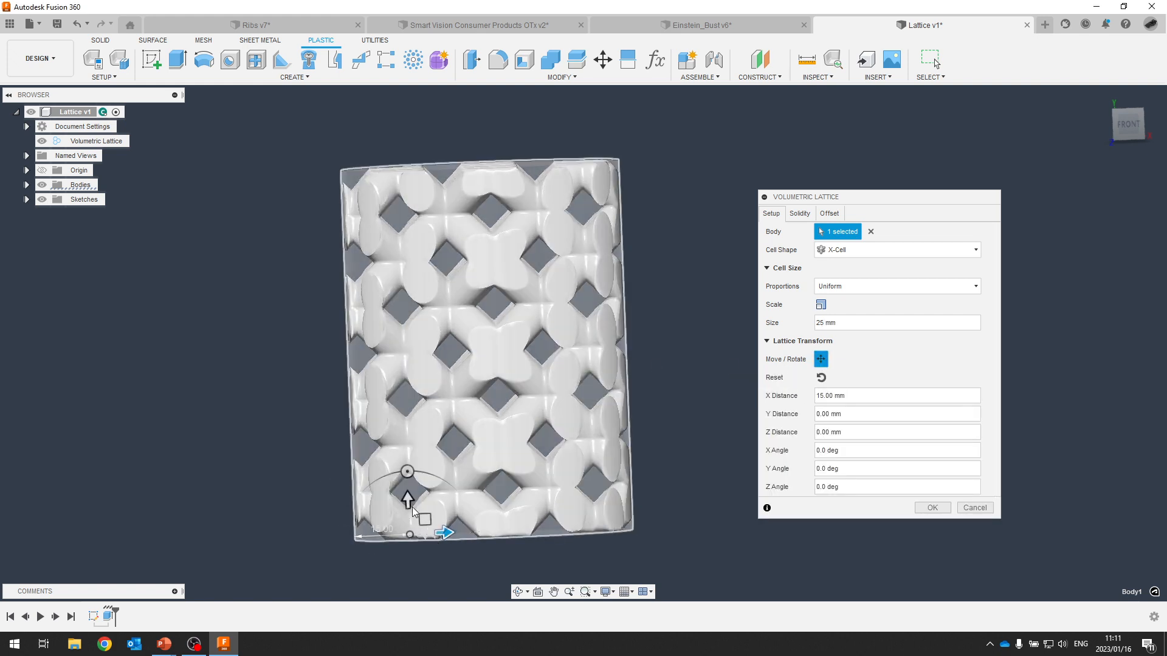
{"action": "left_click_drag", "start_coordinate": [443, 490], "coordinate": [480, 497]}
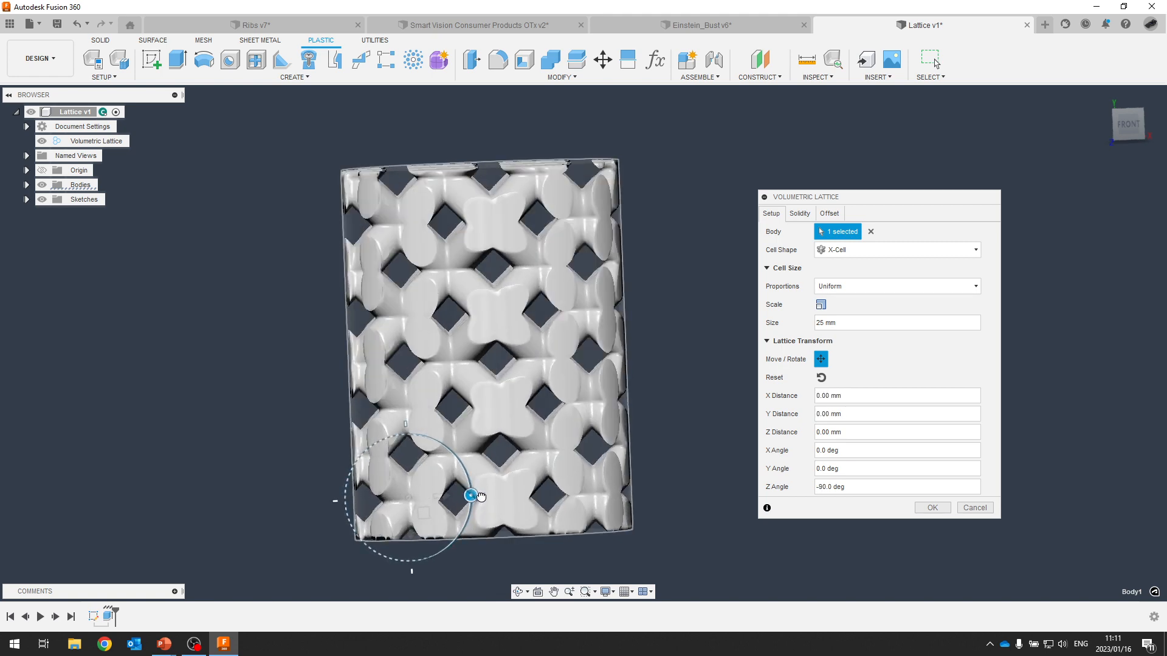
{"action": "middle_click_drag", "start_coordinate": [537, 394], "coordinate": [819, 231], "text": "shift"}
Lower the lattice's uniform solidity and try the Gradient Along Path distribution.
{"action": "left_click", "coordinate": [802, 214]}
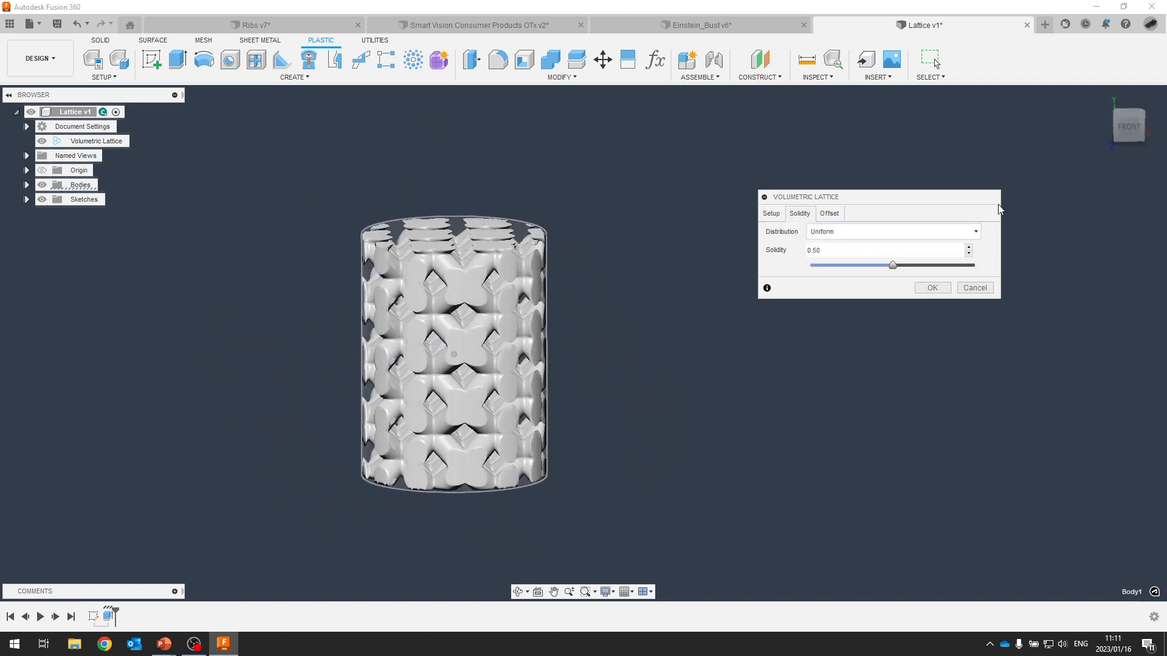
{"action": "left_click", "coordinate": [1128, 128]}
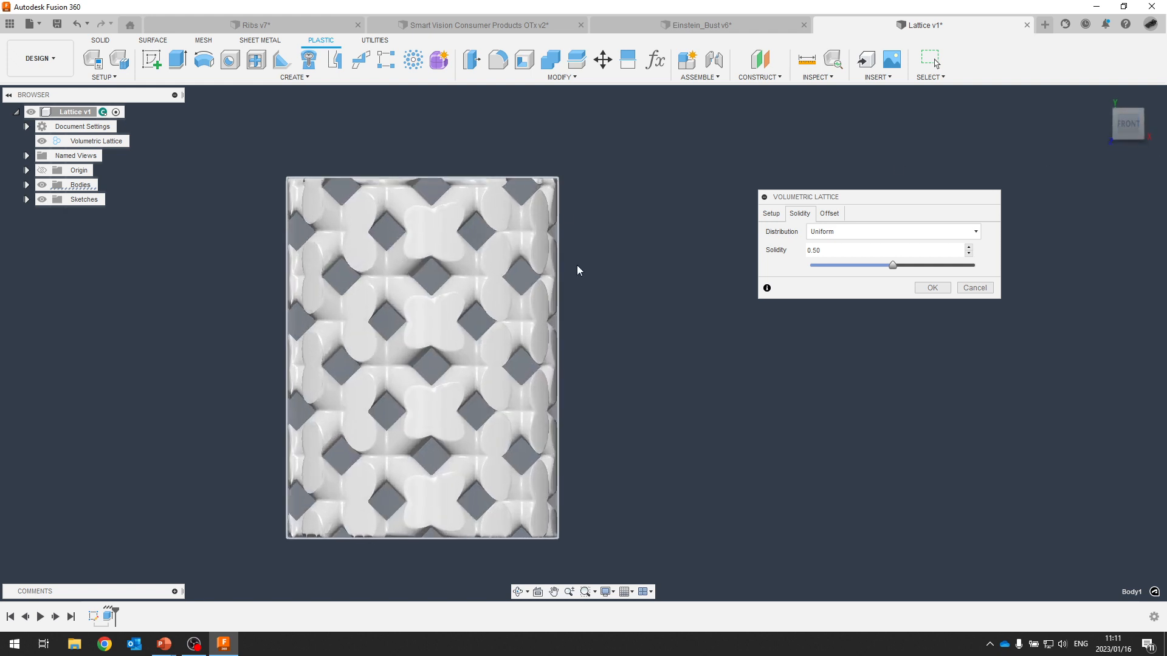
{"action": "left_click_drag", "start_coordinate": [894, 265], "coordinate": [867, 268]}
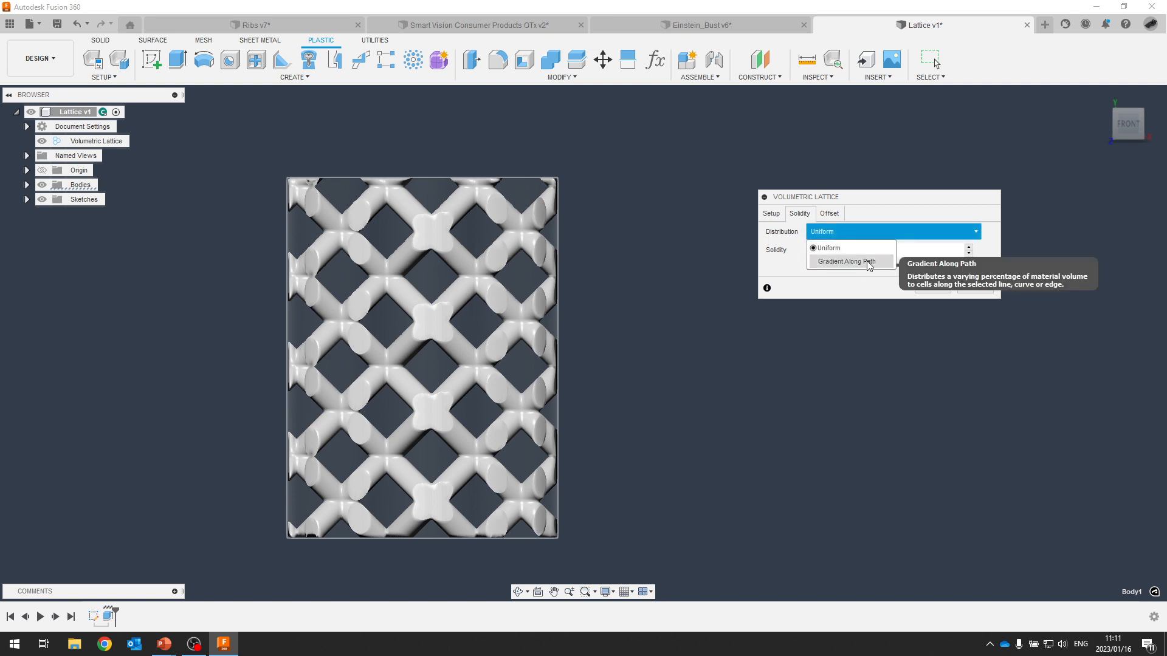
{"action": "left_click", "coordinate": [868, 262]}
{"action": "middle_click_drag", "start_coordinate": [569, 243], "coordinate": [1060, 230], "text": "shift"}
Set the lattice's solidity distribution back to Uniform with a solidity of 0.30.
{"action": "left_click", "coordinate": [933, 232]}
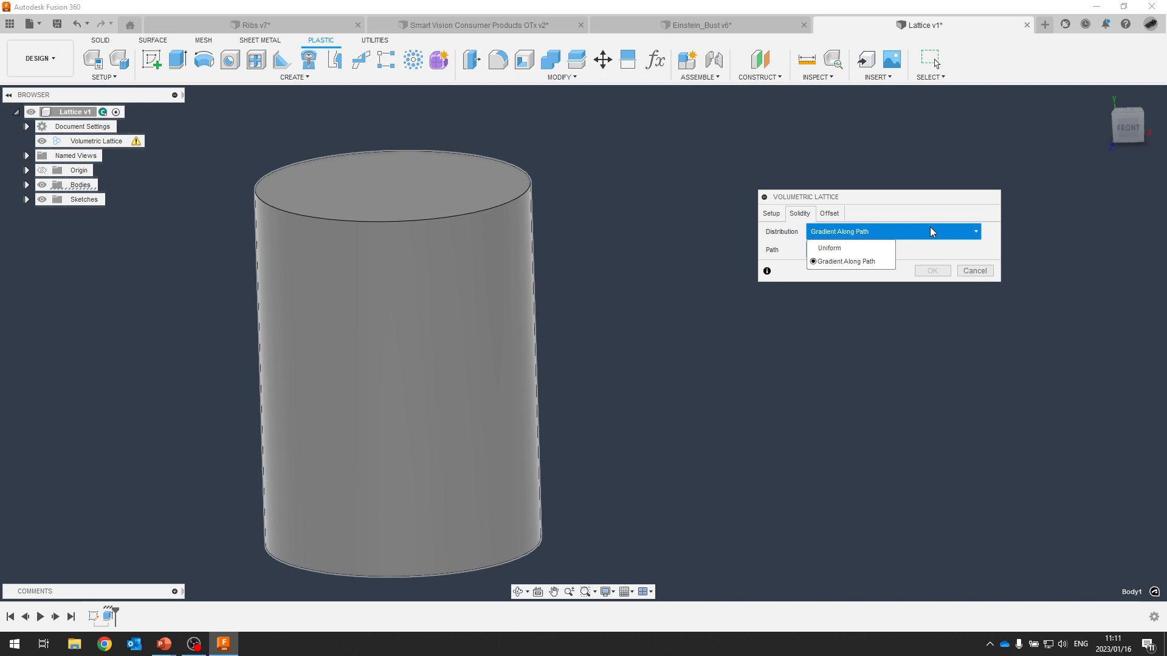
{"action": "left_click", "coordinate": [875, 248]}
{"action": "left_click", "coordinate": [1132, 133]}
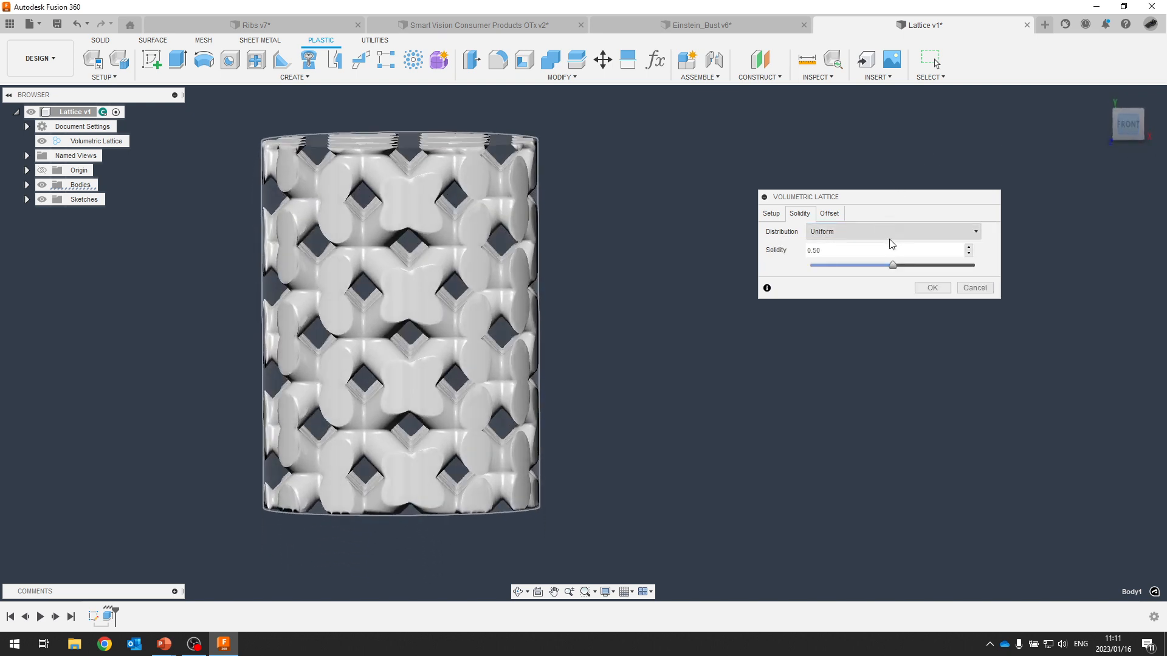
{"action": "left_click_drag", "start_coordinate": [893, 270], "coordinate": [862, 268]}
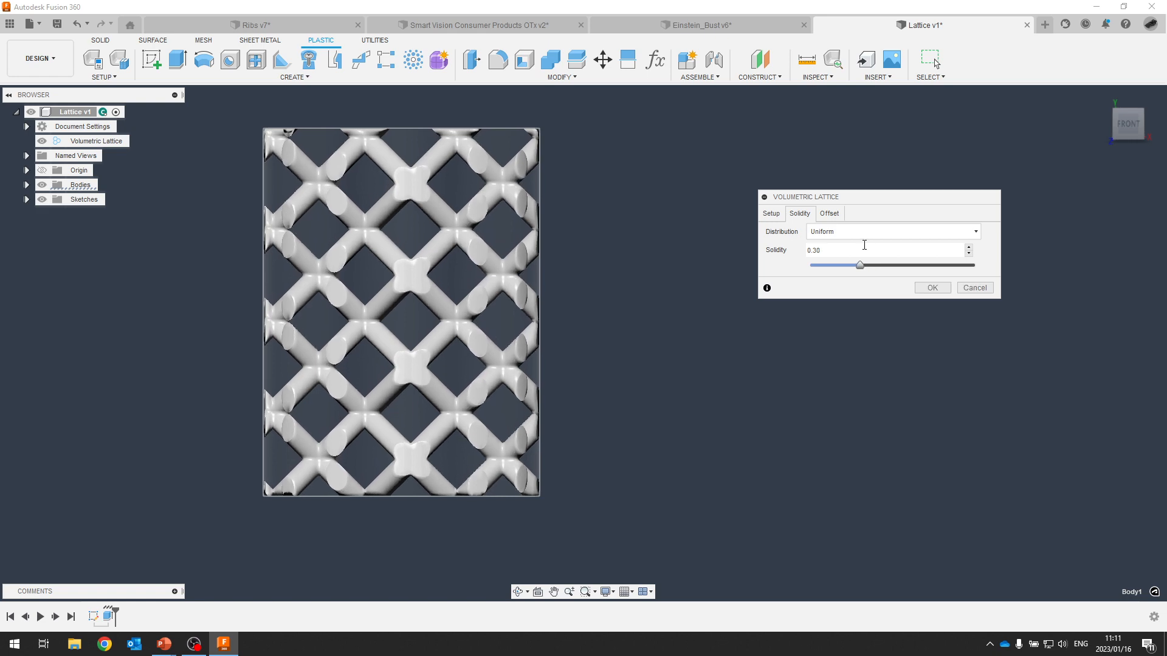
Add a lattice offset on the cylinder's bottom face with a thickness of 10 mm.
{"action": "left_click", "coordinate": [833, 217]}
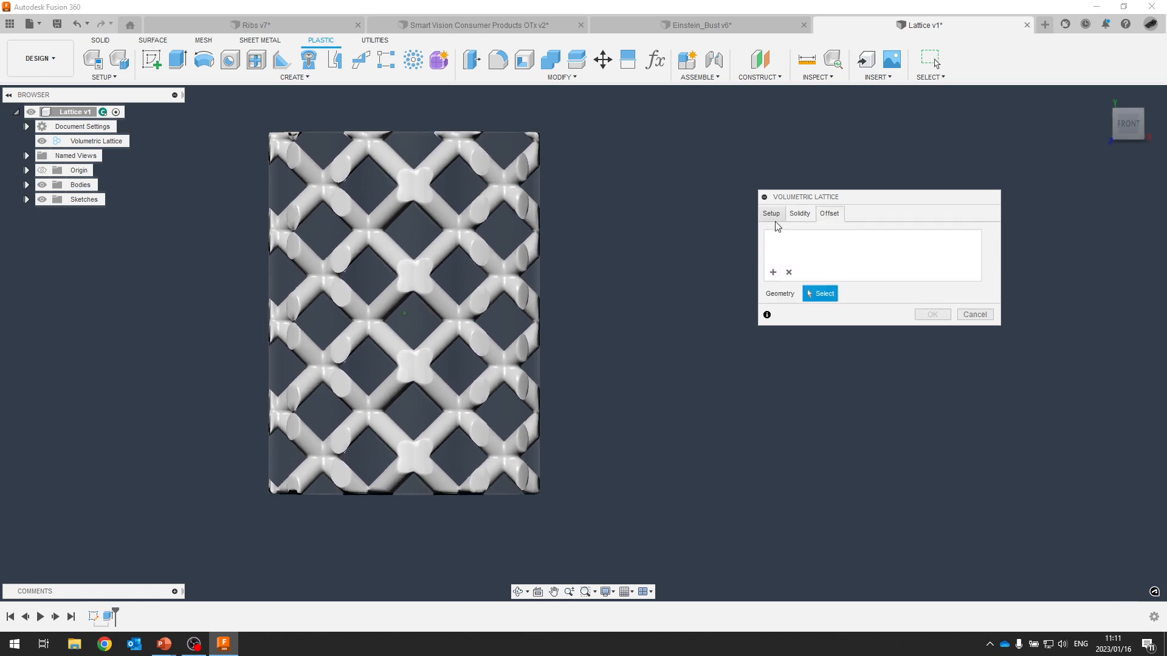
{"action": "left_click", "coordinate": [773, 273]}
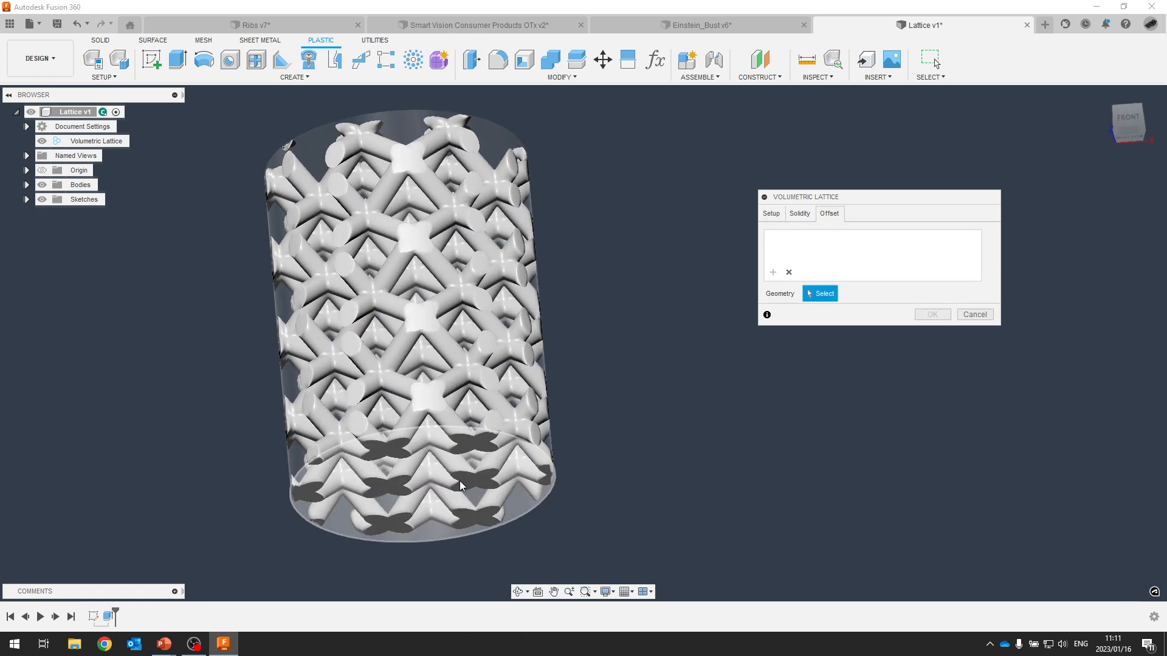
{"action": "left_click", "coordinate": [460, 486]}
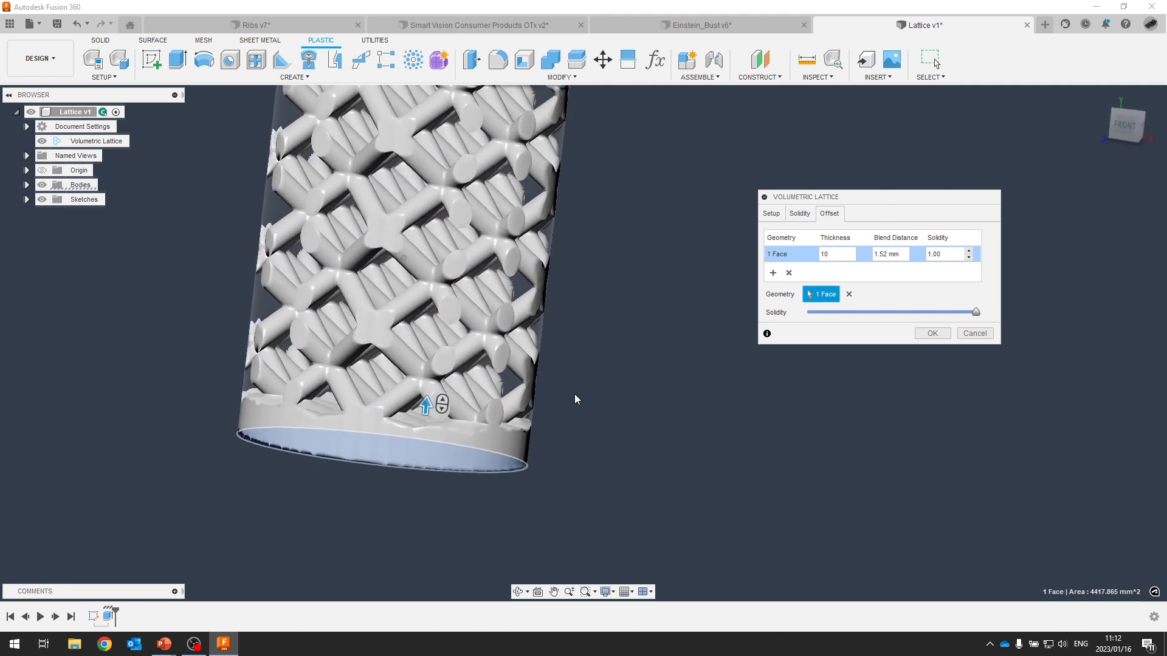
Set the blend distance of the bottom face offset to 5 mm.
{"action": "left_click", "coordinate": [1124, 125]}
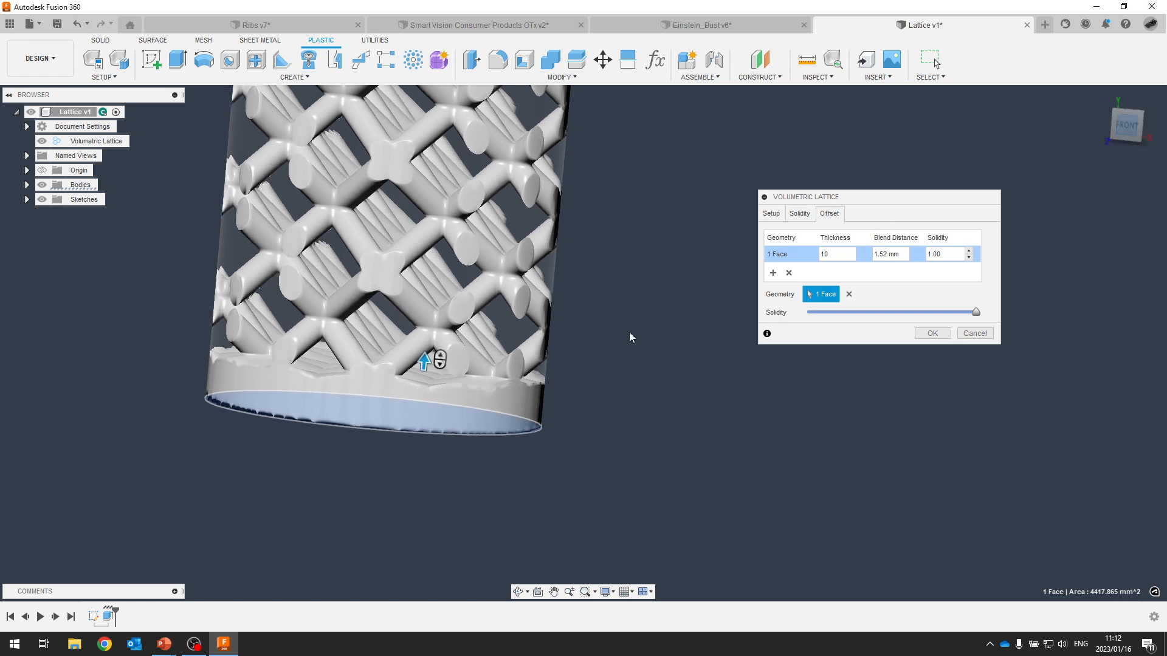
{"action": "scroll", "coordinate": [500, 426], "scroll_direction": "up", "scroll_amount": 5}
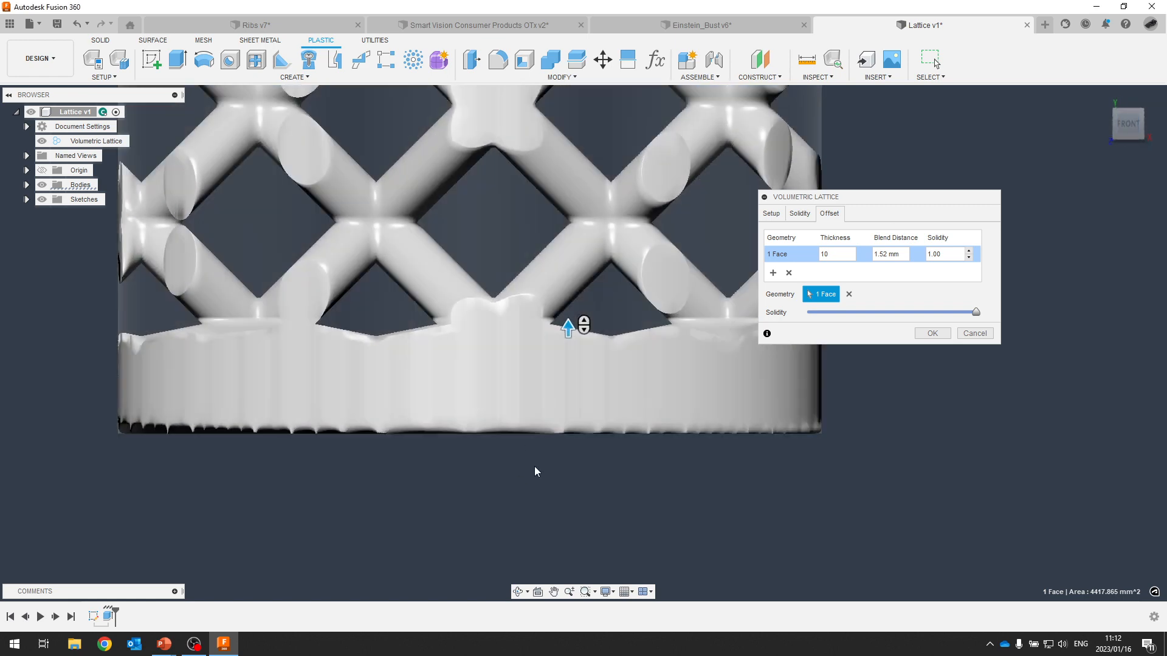
{"action": "middle_click_drag", "start_coordinate": [620, 426], "coordinate": [581, 433]}
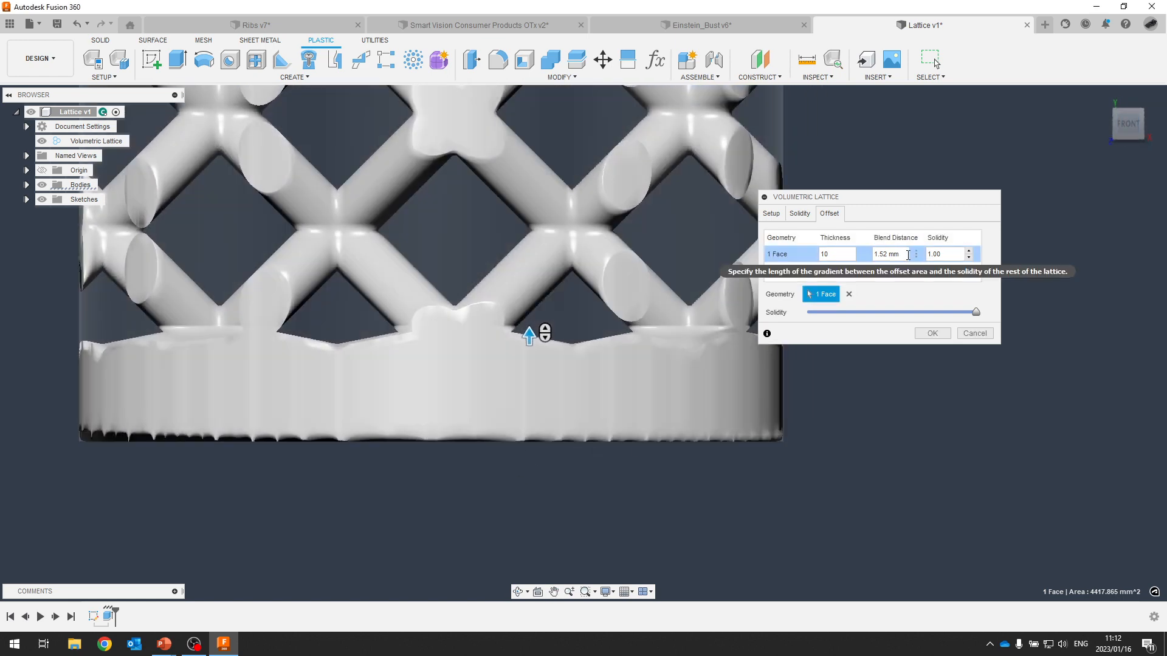
{"action": "left_click", "coordinate": [907, 256]}
{"action": "type", "text": "5"}
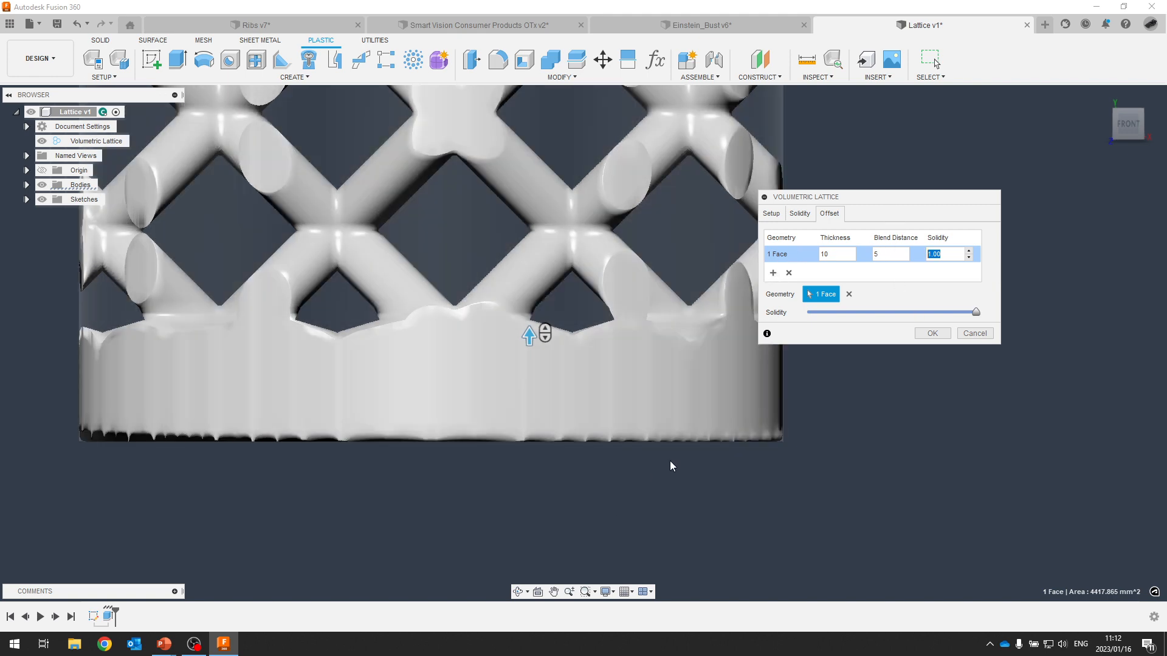
Try a solidity of 0.8 for the bottom face offset, set it back to 1, and create the lattice.
{"action": "type", "text": "0.8"}
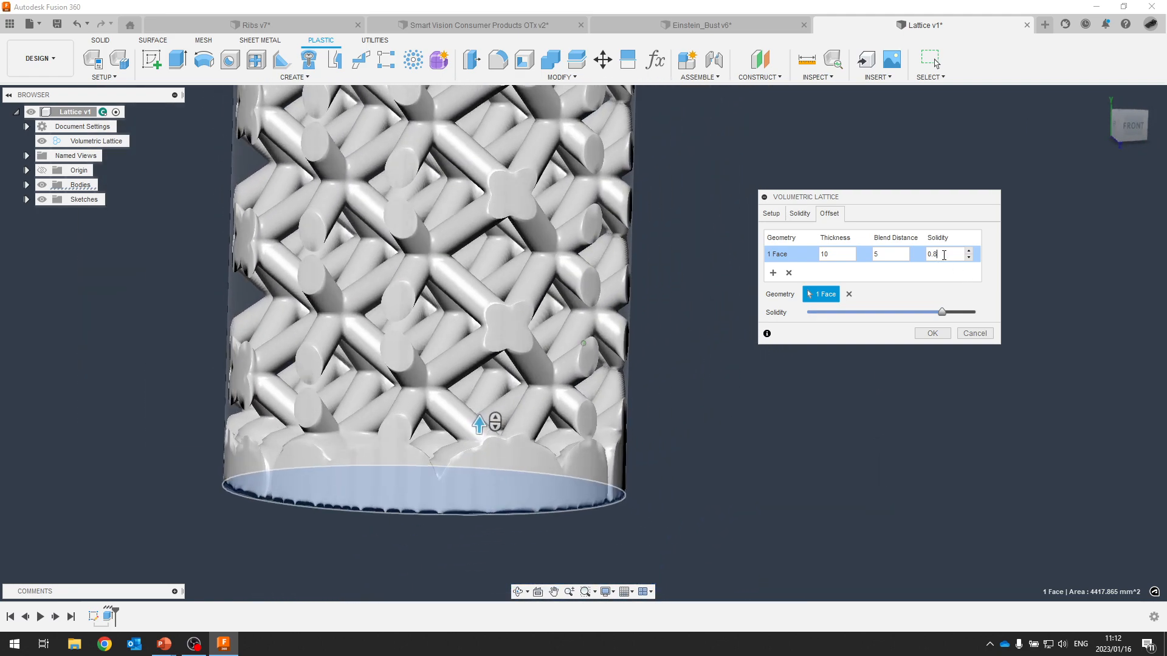
{"action": "left_click_drag", "start_coordinate": [942, 256], "coordinate": [883, 259]}
{"action": "type", "text": "1"}
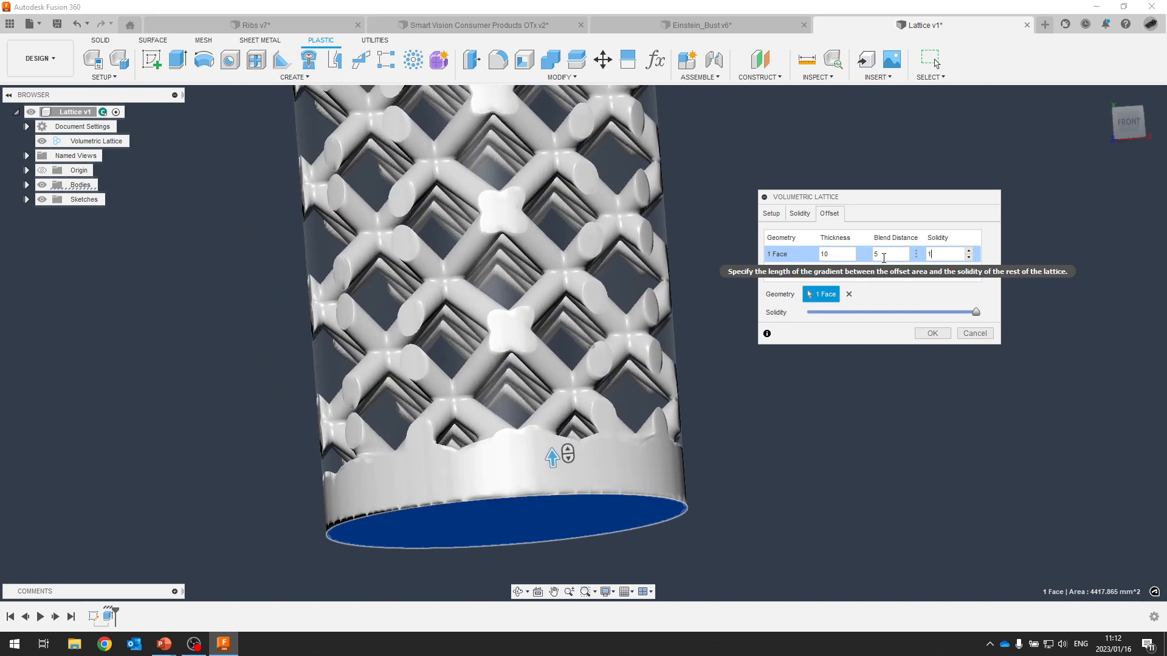
{"action": "left_click", "coordinate": [933, 334]}
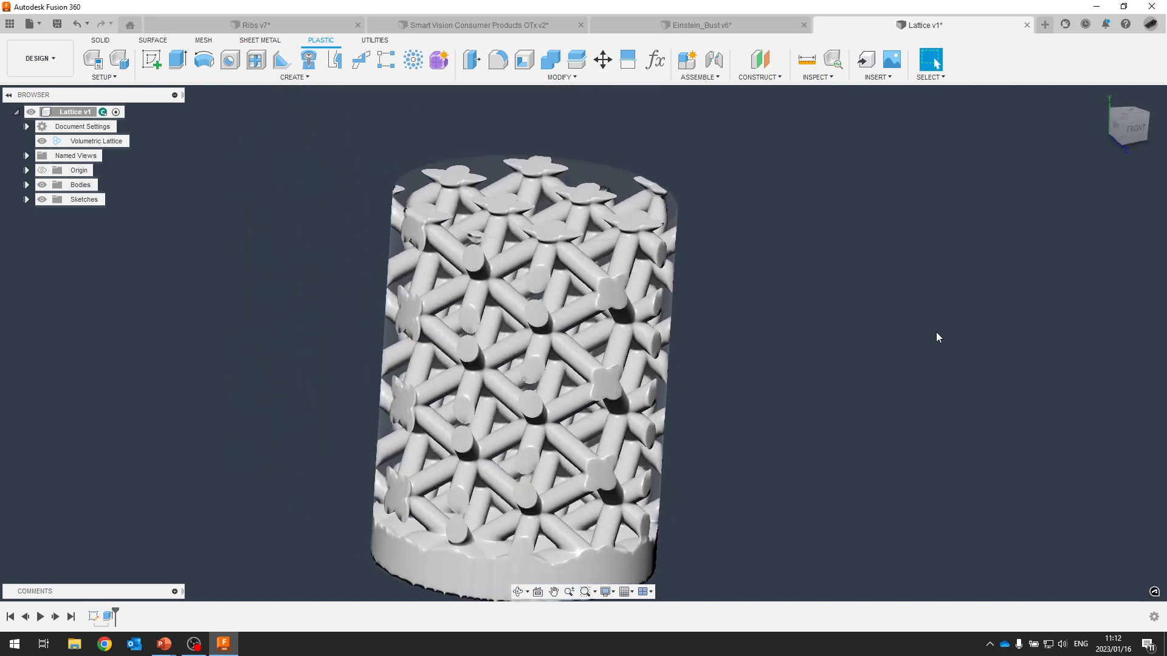